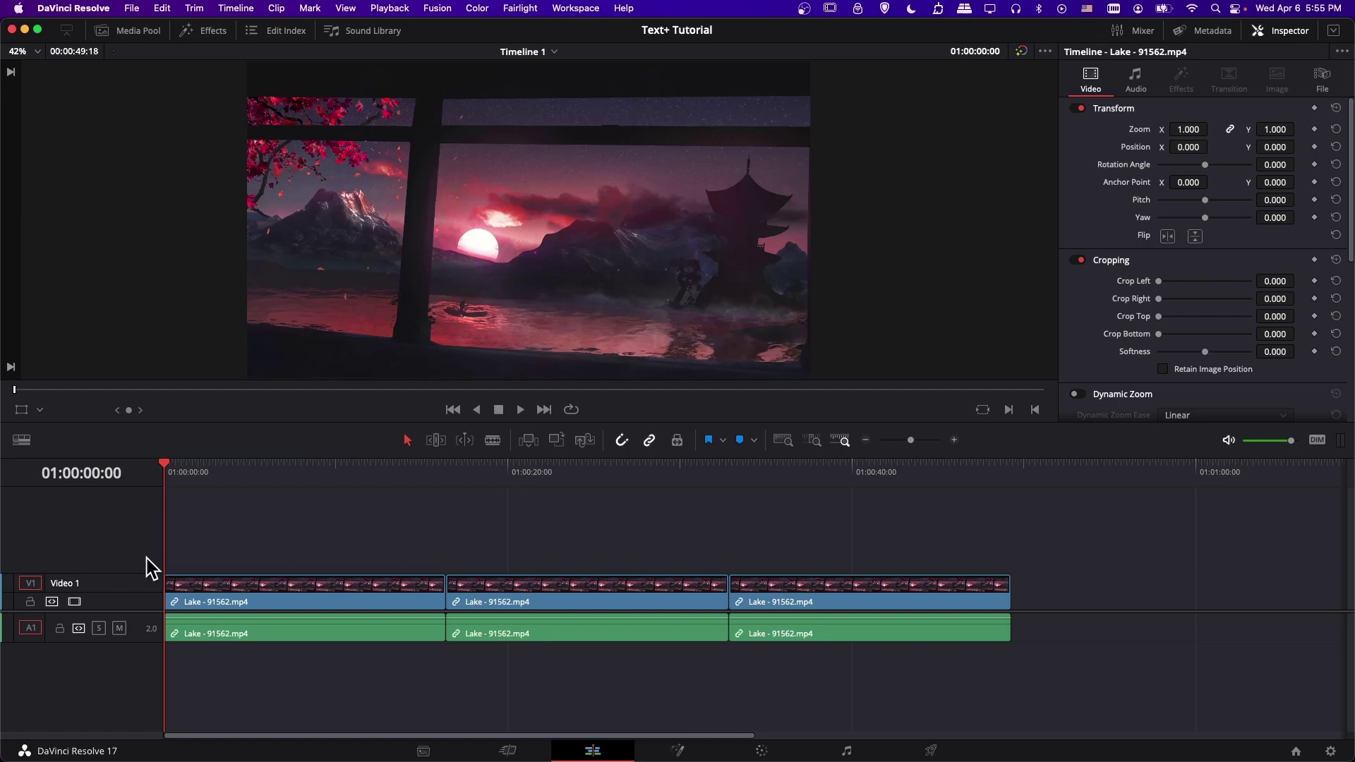
Step: Add a second video track and place a Text+ title on it above the first Lake clip
right_click(98, 549)
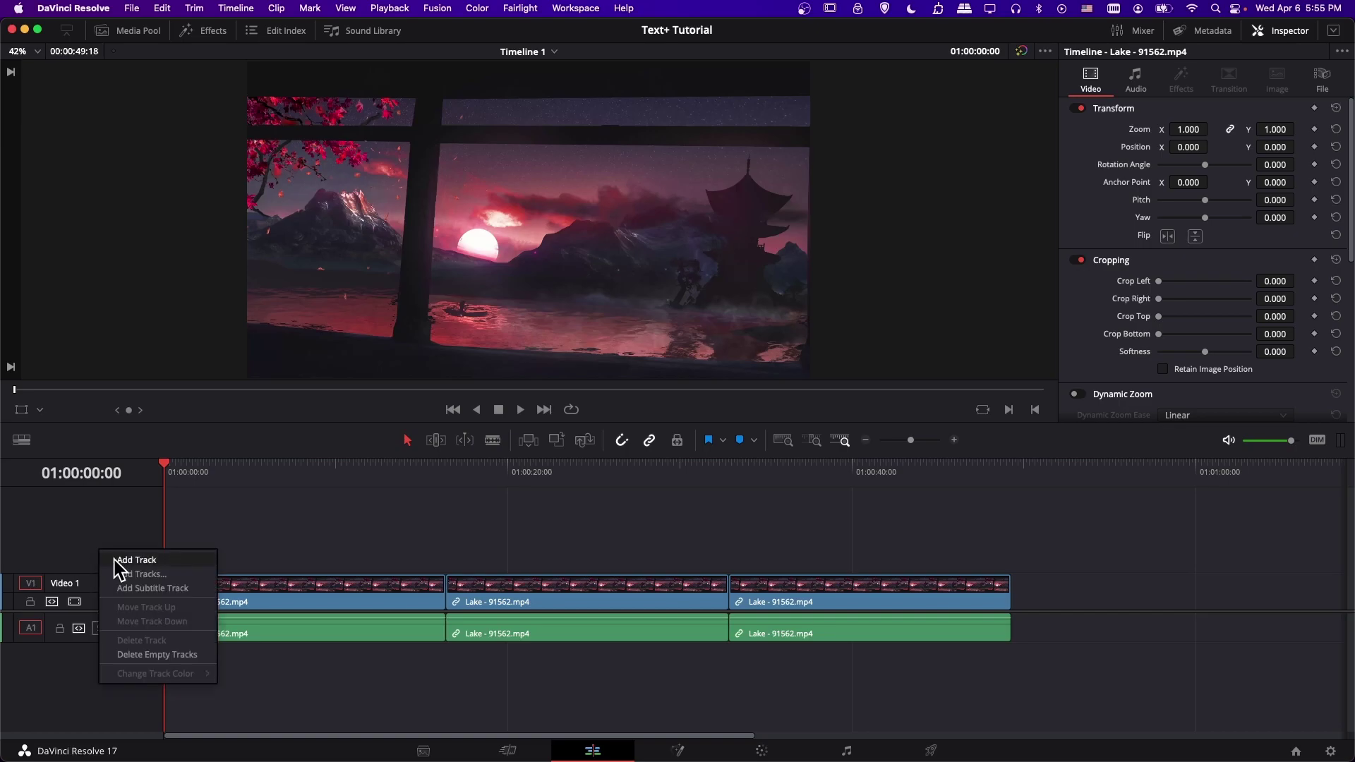
left_click(121, 558)
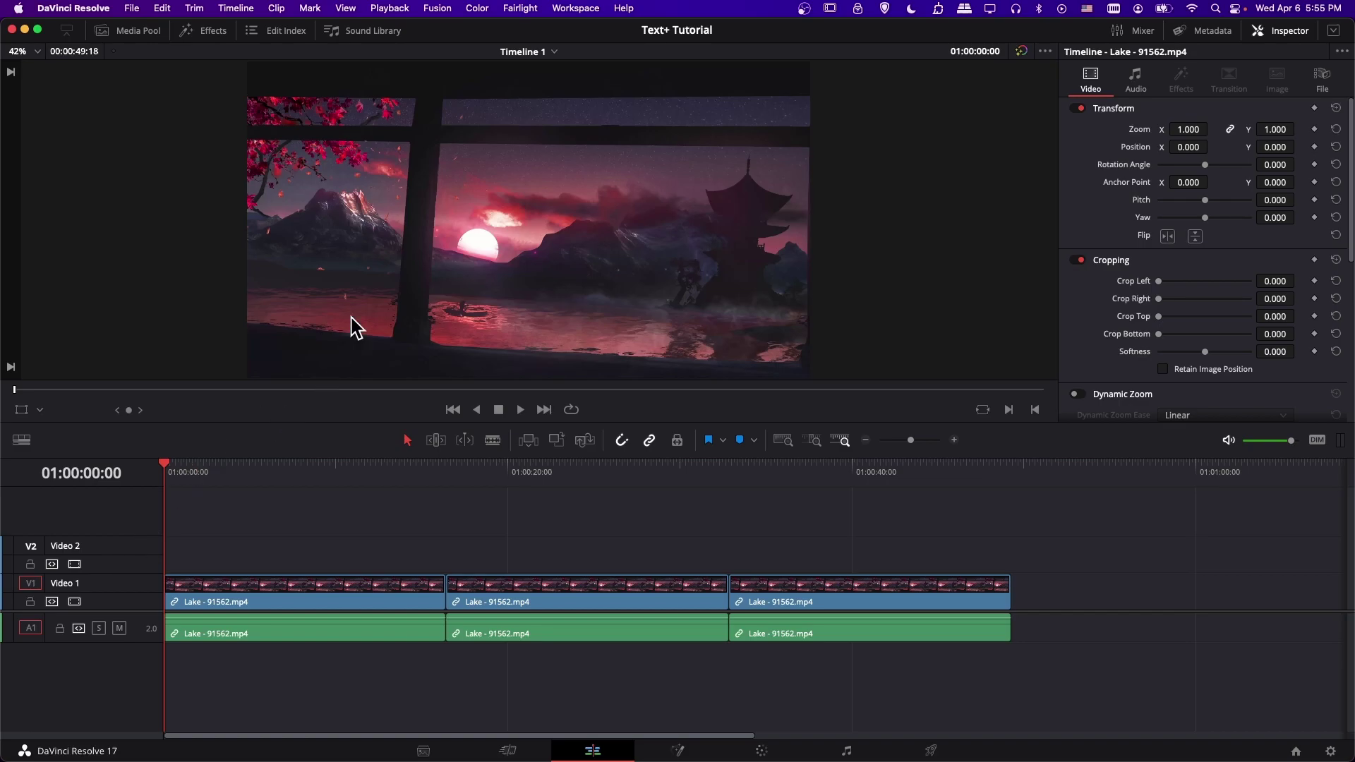
left_click(214, 36)
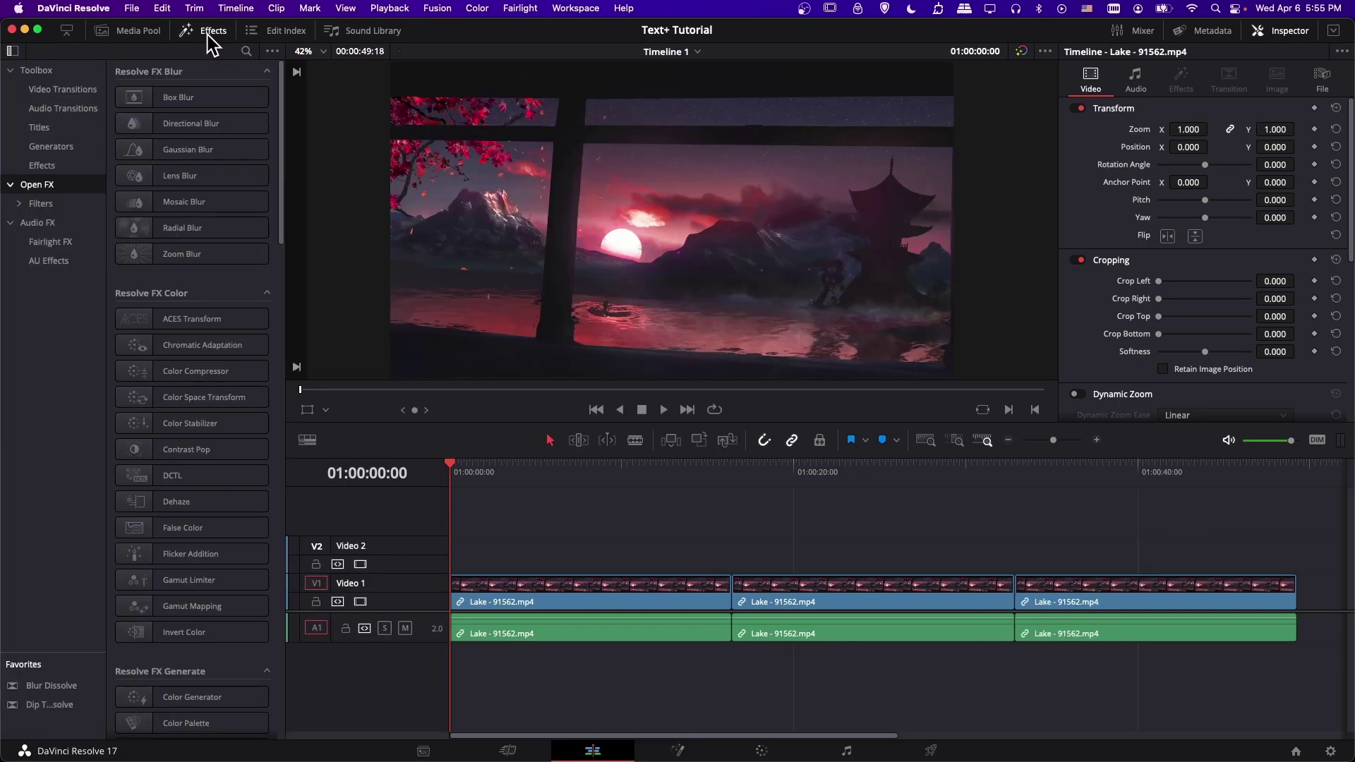
left_click(74, 130)
left_click(184, 236)
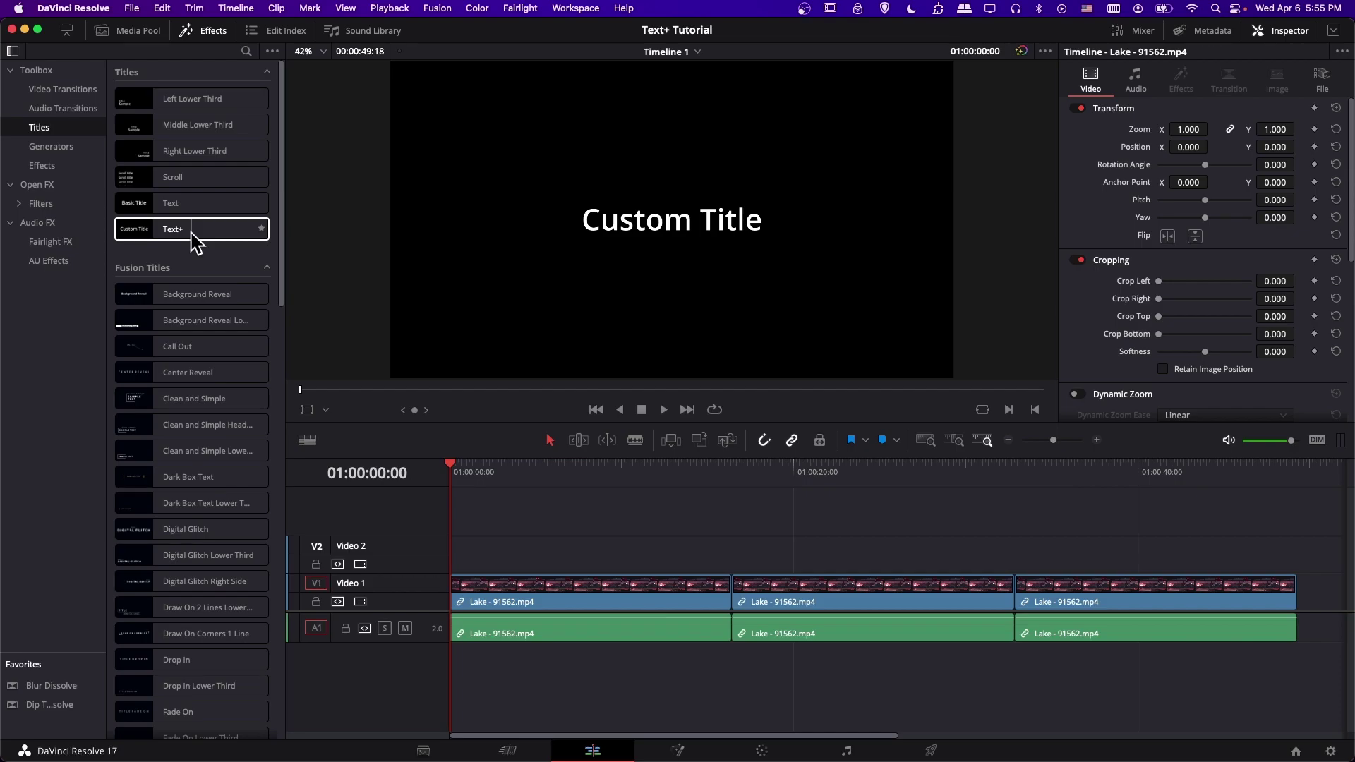
left_click(198, 205)
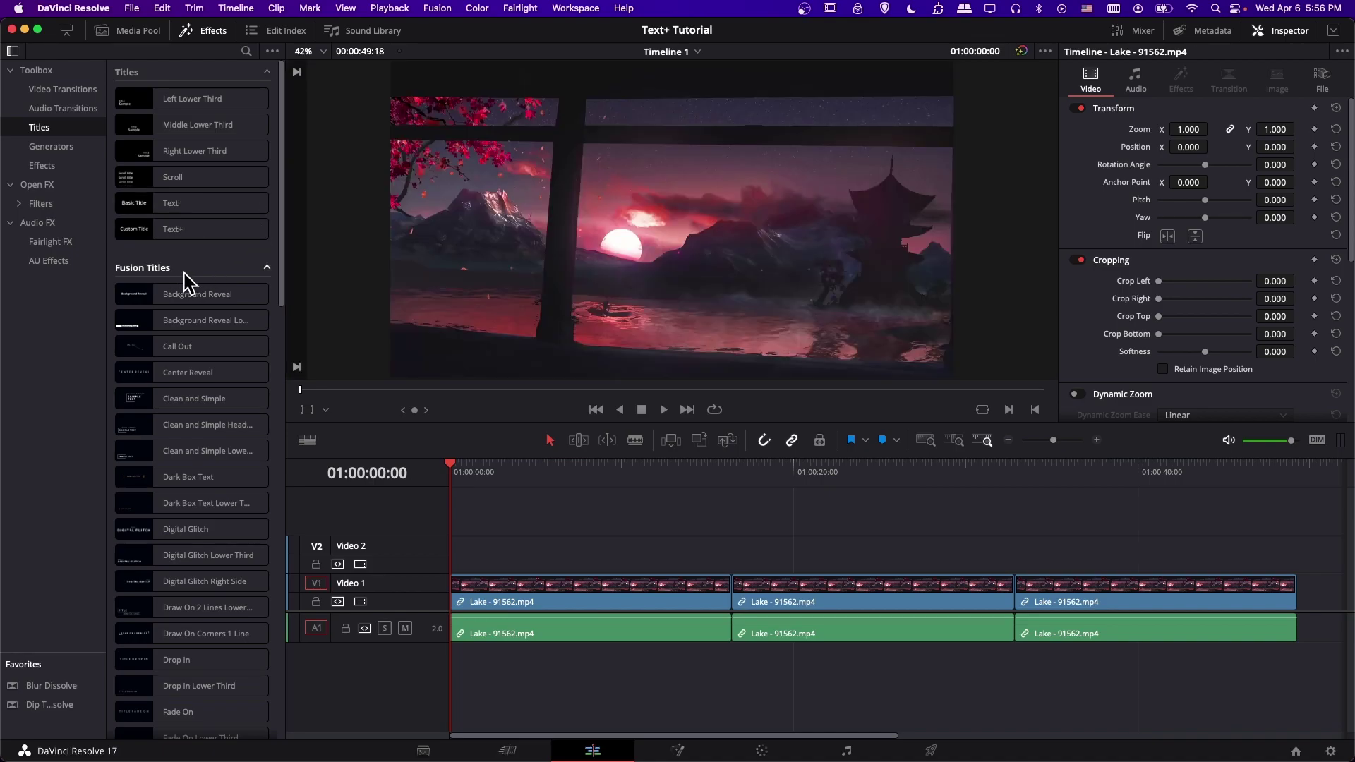
left_click(180, 237)
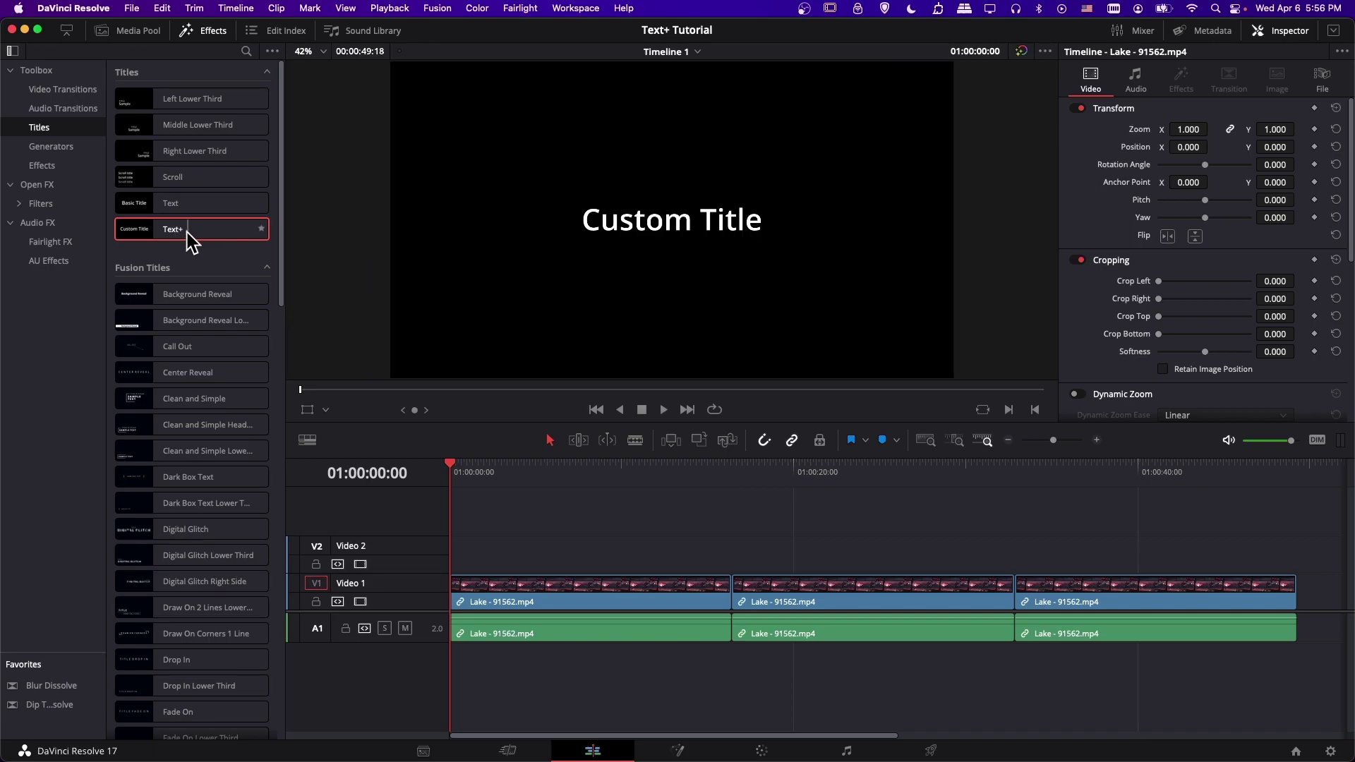
left_click_drag(192, 227, 494, 557)
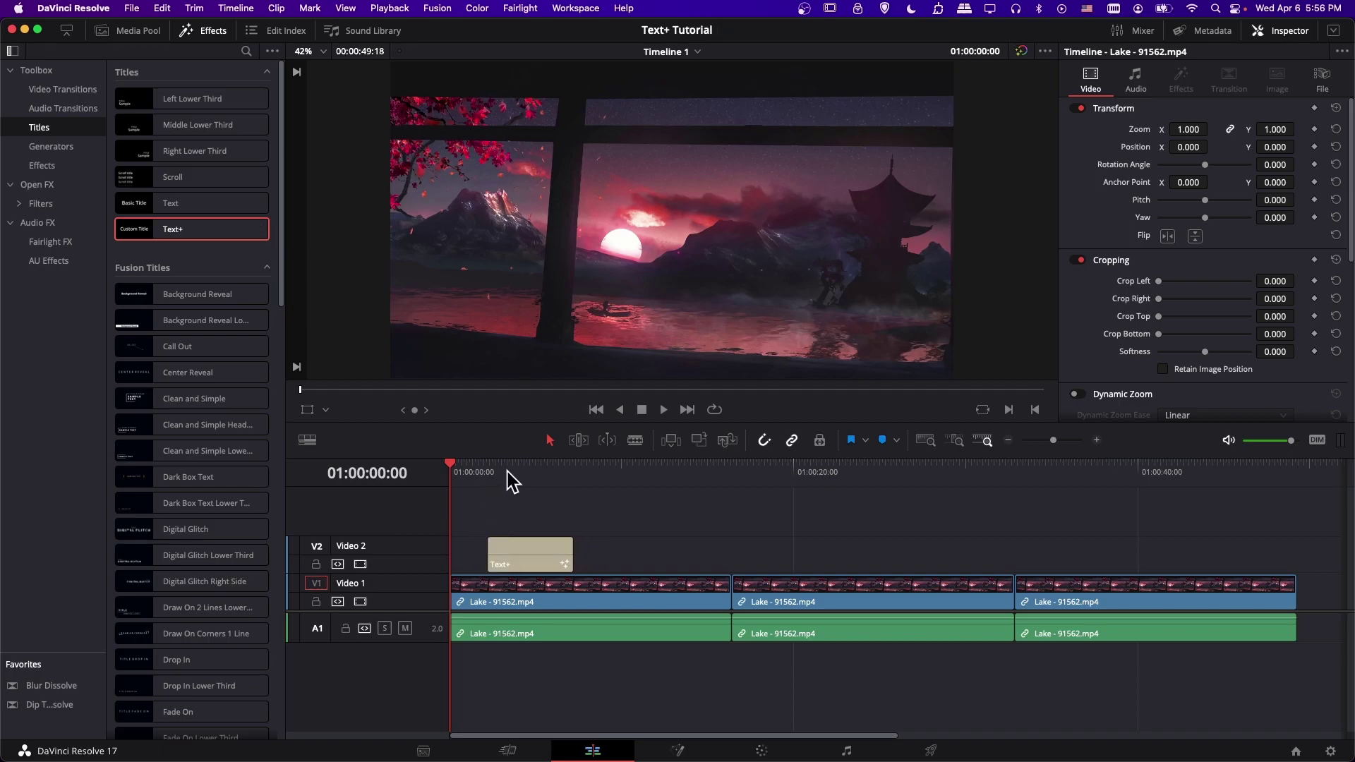
Step: With the playhead over the title, replace its text with "Text+ Tutorial" and "2nd Line" on a second line
left_click_drag(507, 471, 521, 473)
left_click(531, 558)
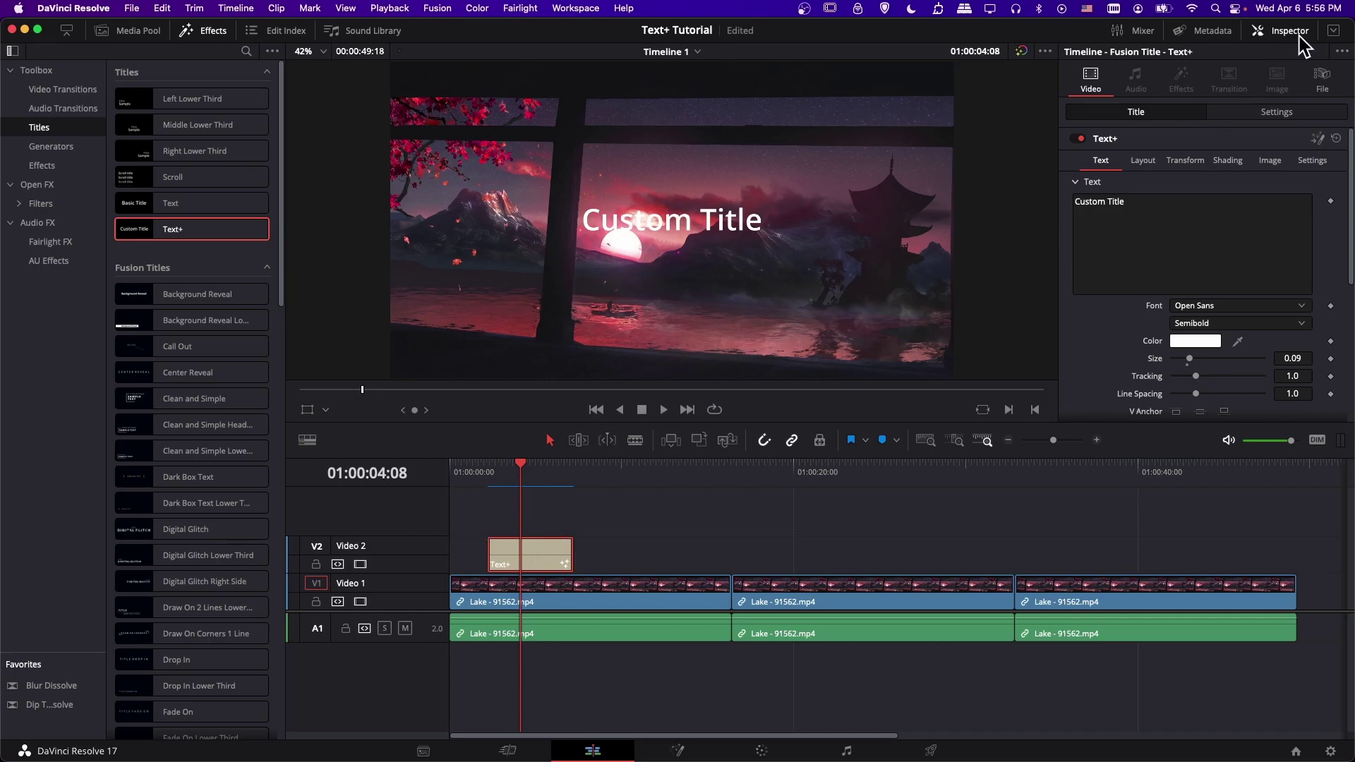
left_click_drag(1128, 202, 1067, 202)
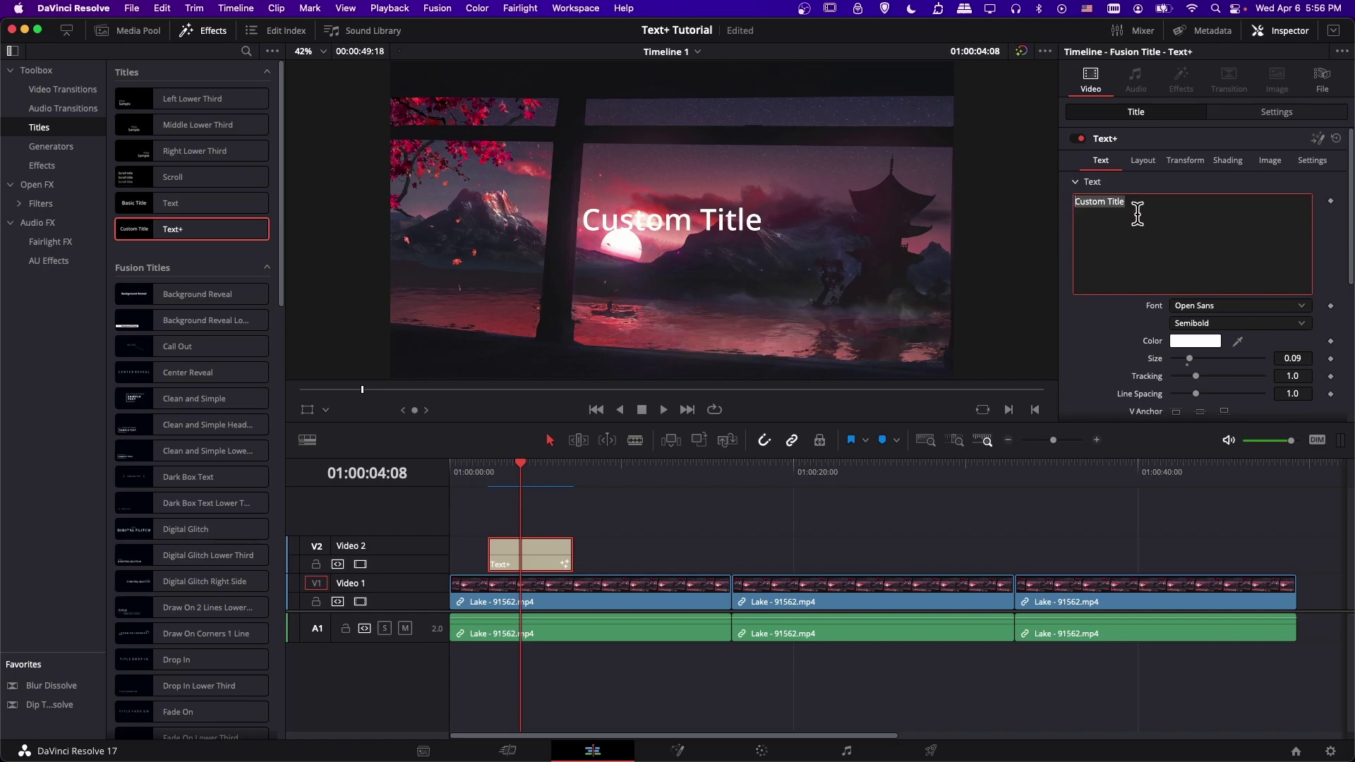
key("BackSpace")
type("Text")
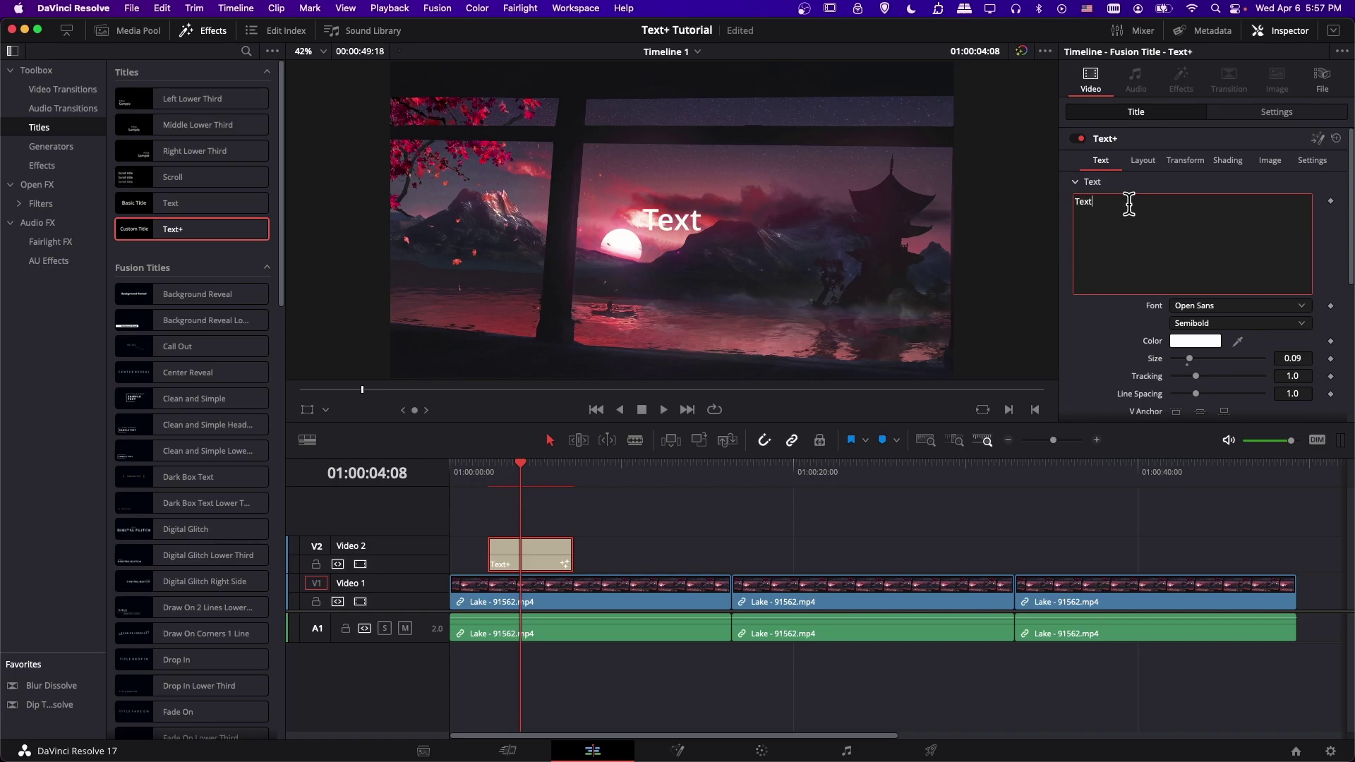
type("+ Tutorial")
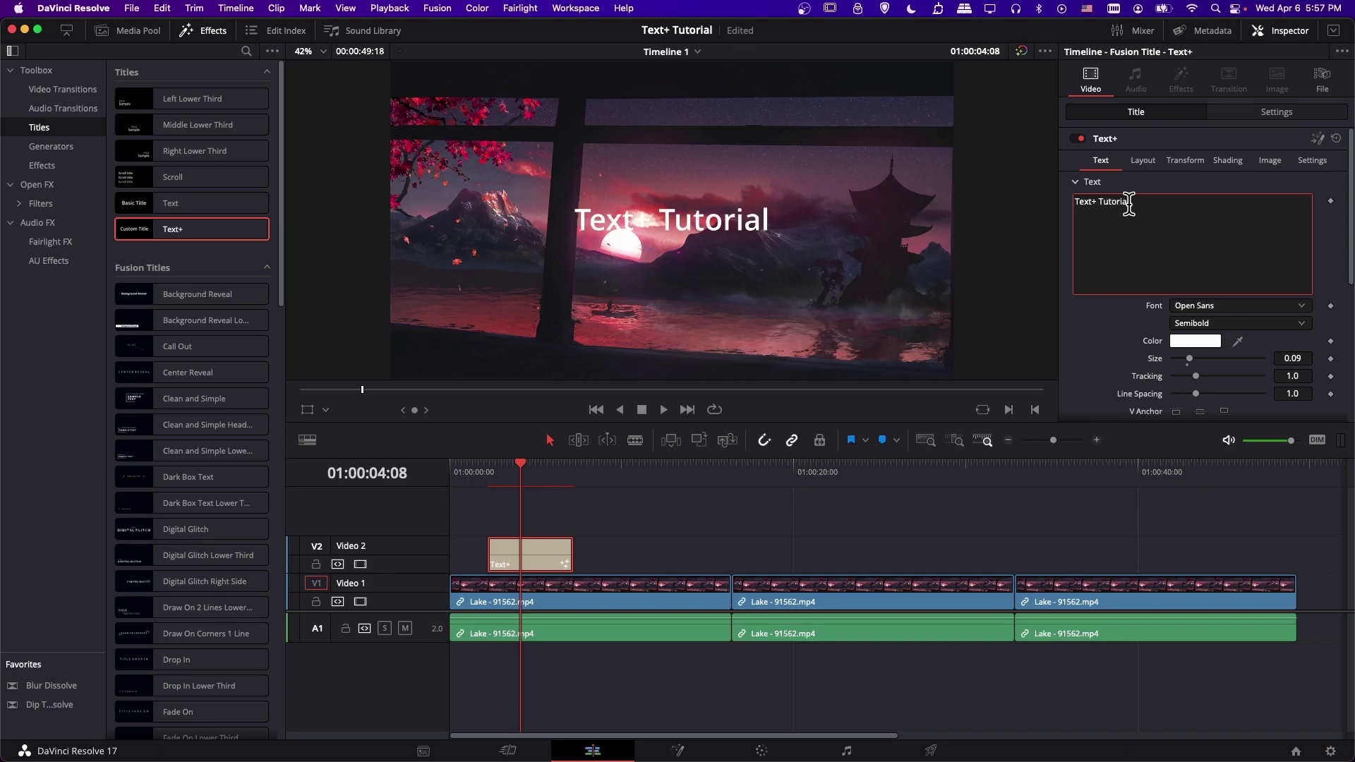
key("Return")
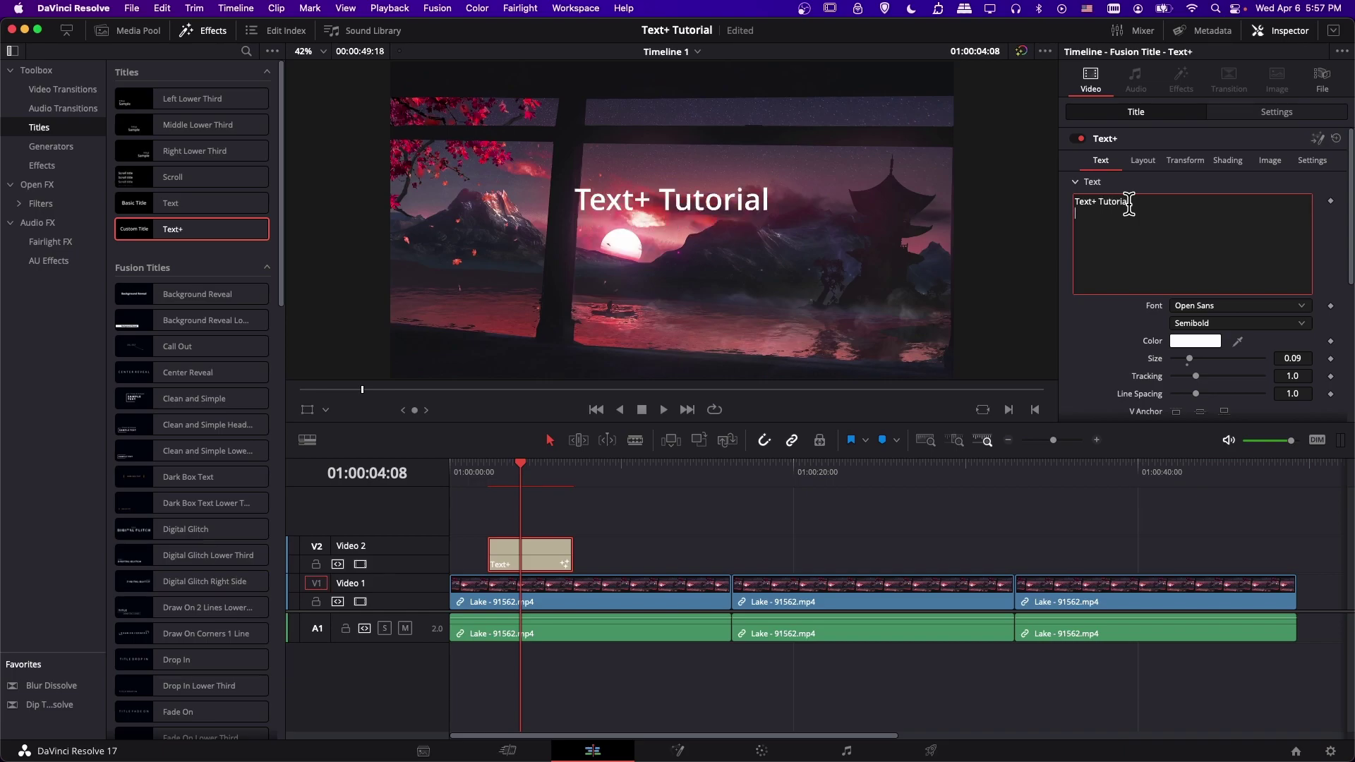
type("2nd Line")
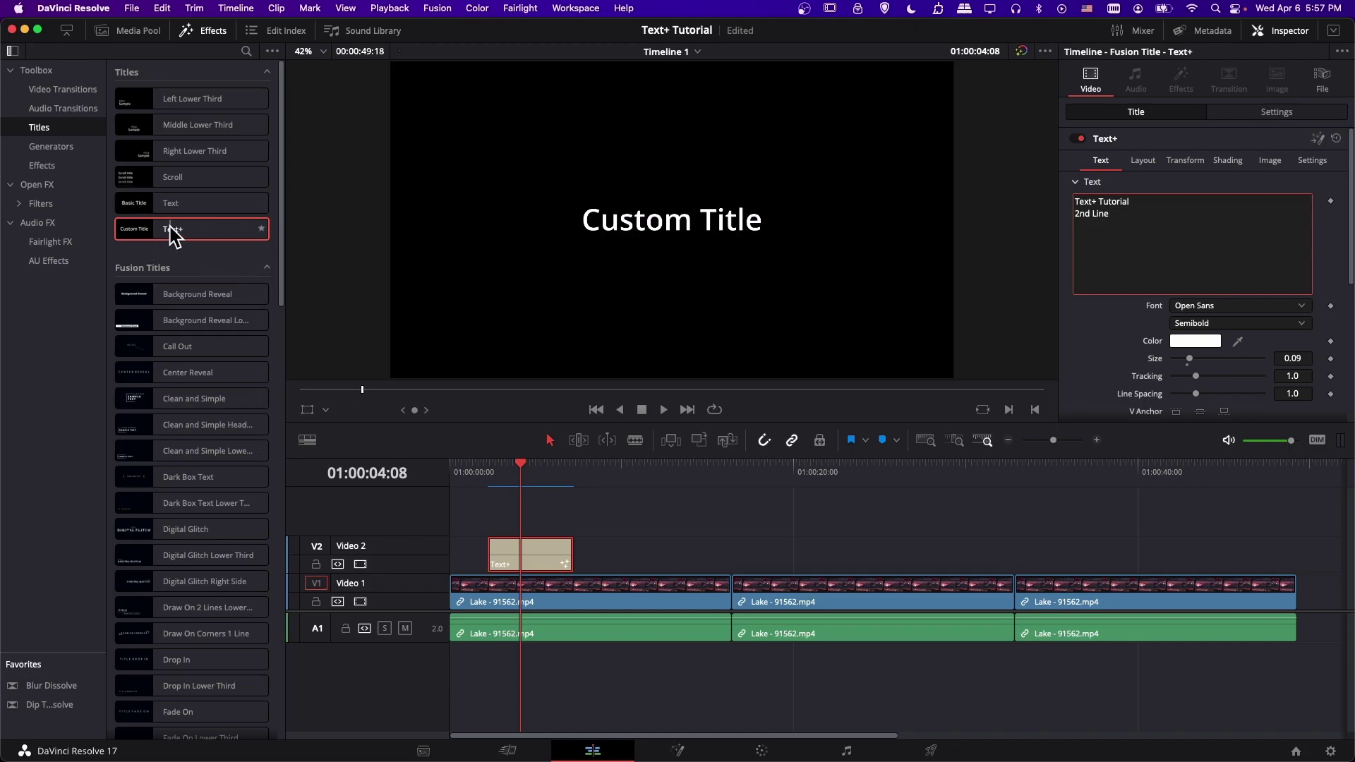
Step: Add another Text+ title on a new video track directly above the first and set its text to "Custom Settings"
left_click_drag(179, 226, 481, 506)
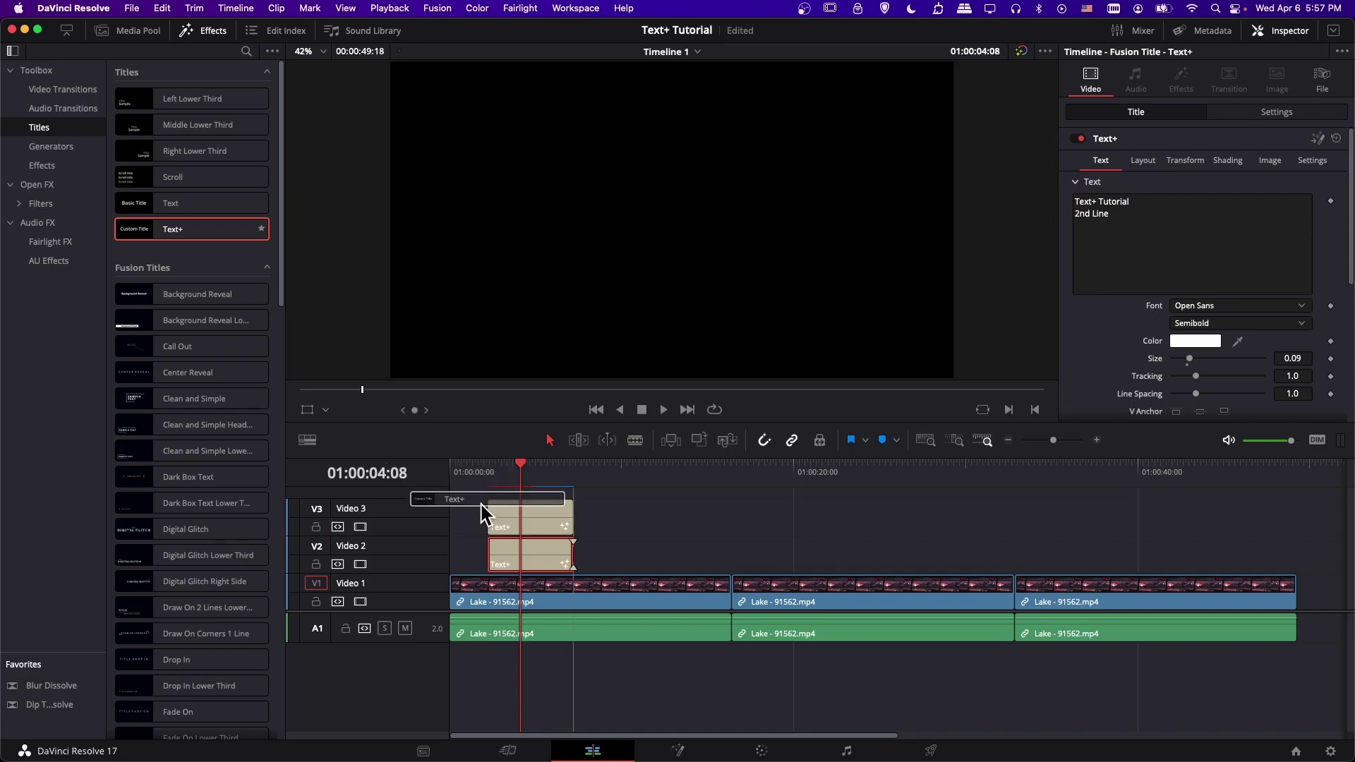
left_click_drag(481, 505, 482, 506)
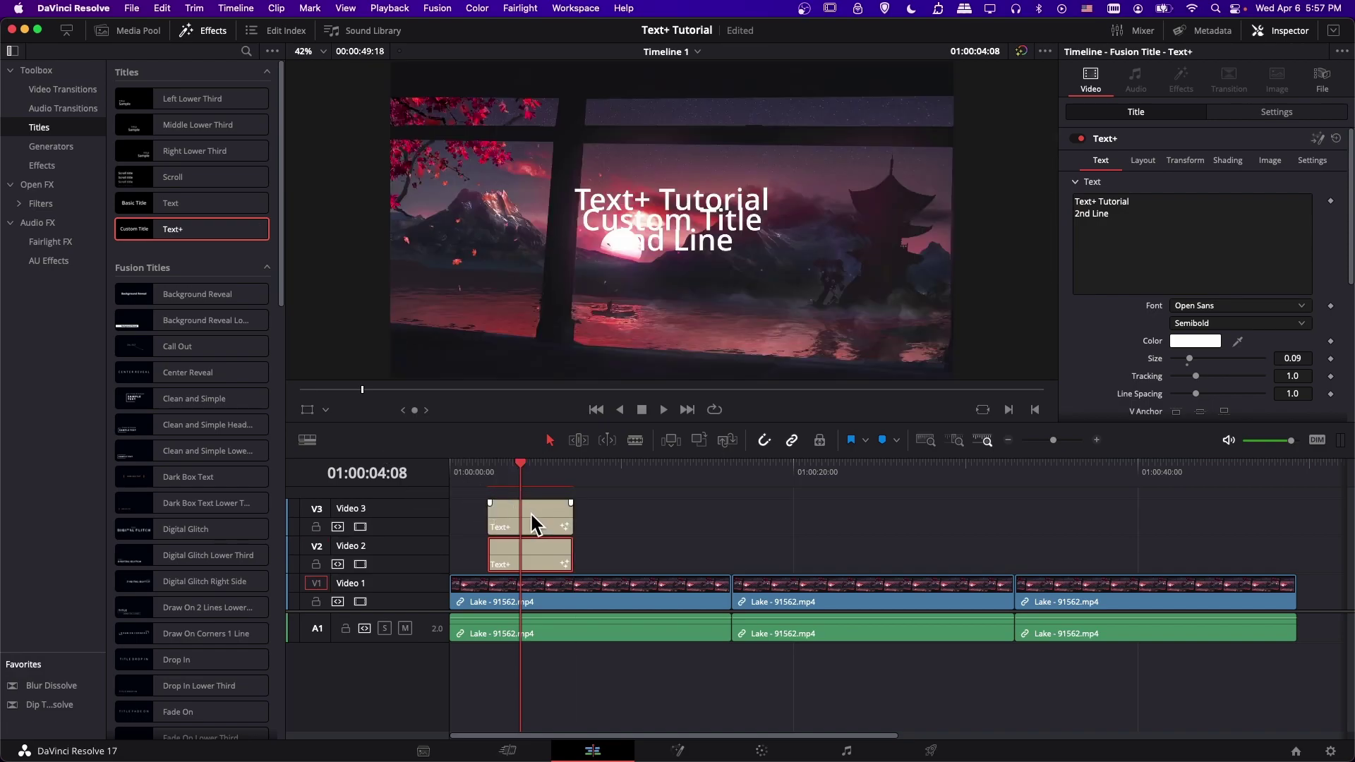
left_click(531, 513)
left_click(1145, 201)
key("BackSpace")
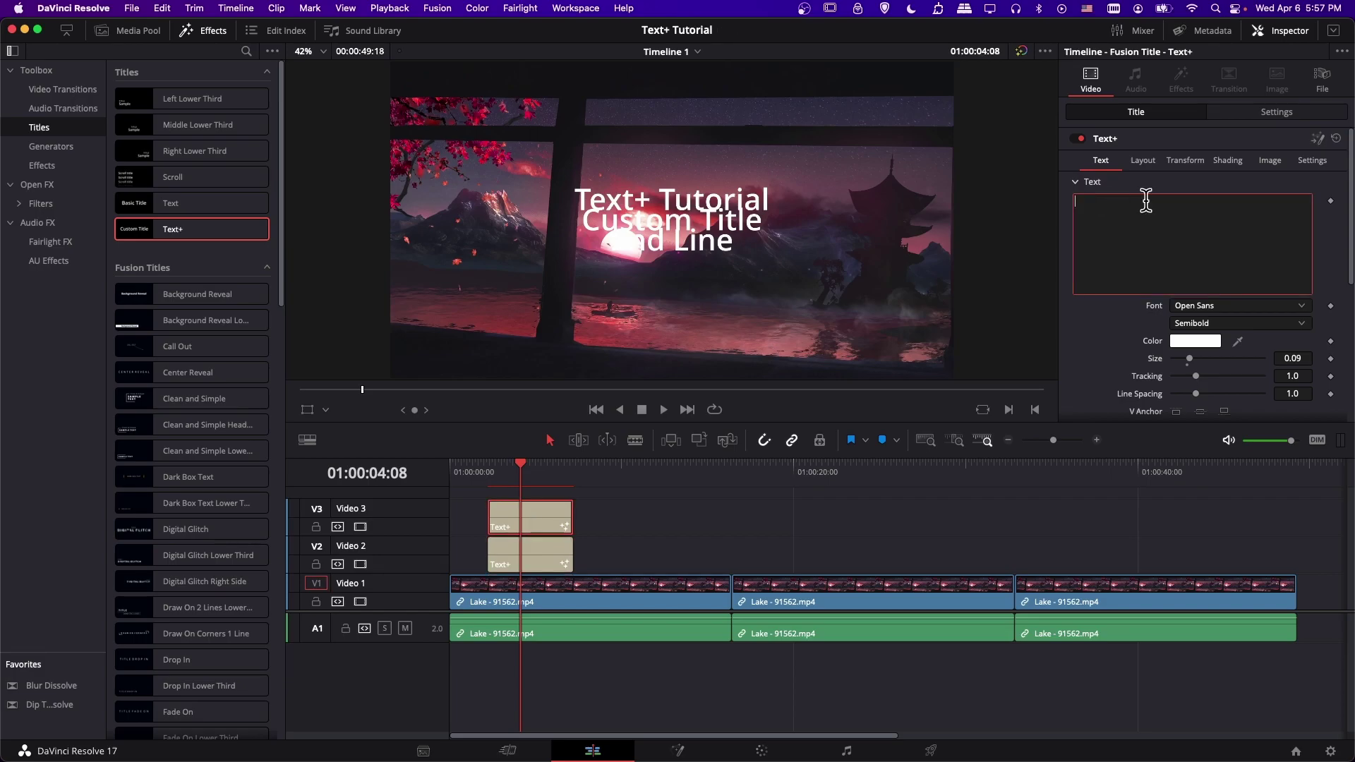
type("Custom Settings")
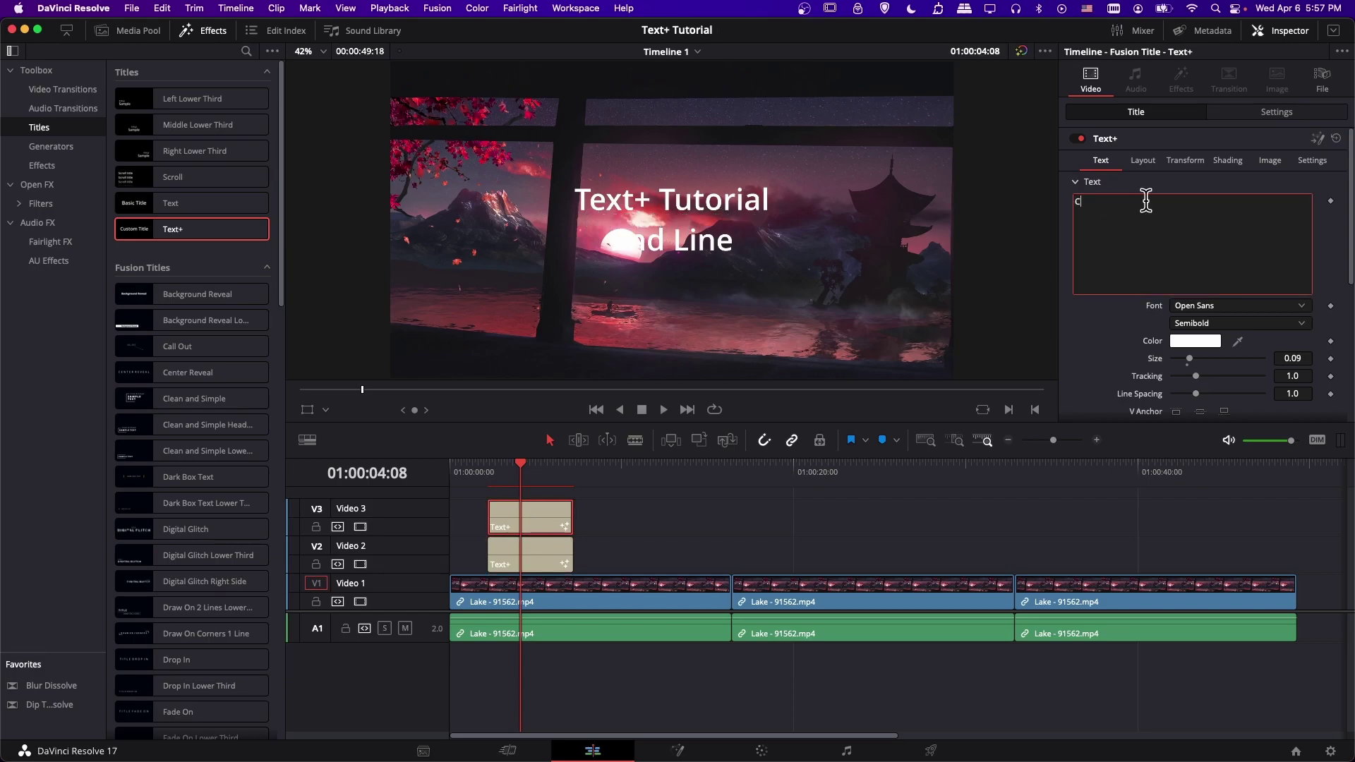
left_click(615, 229)
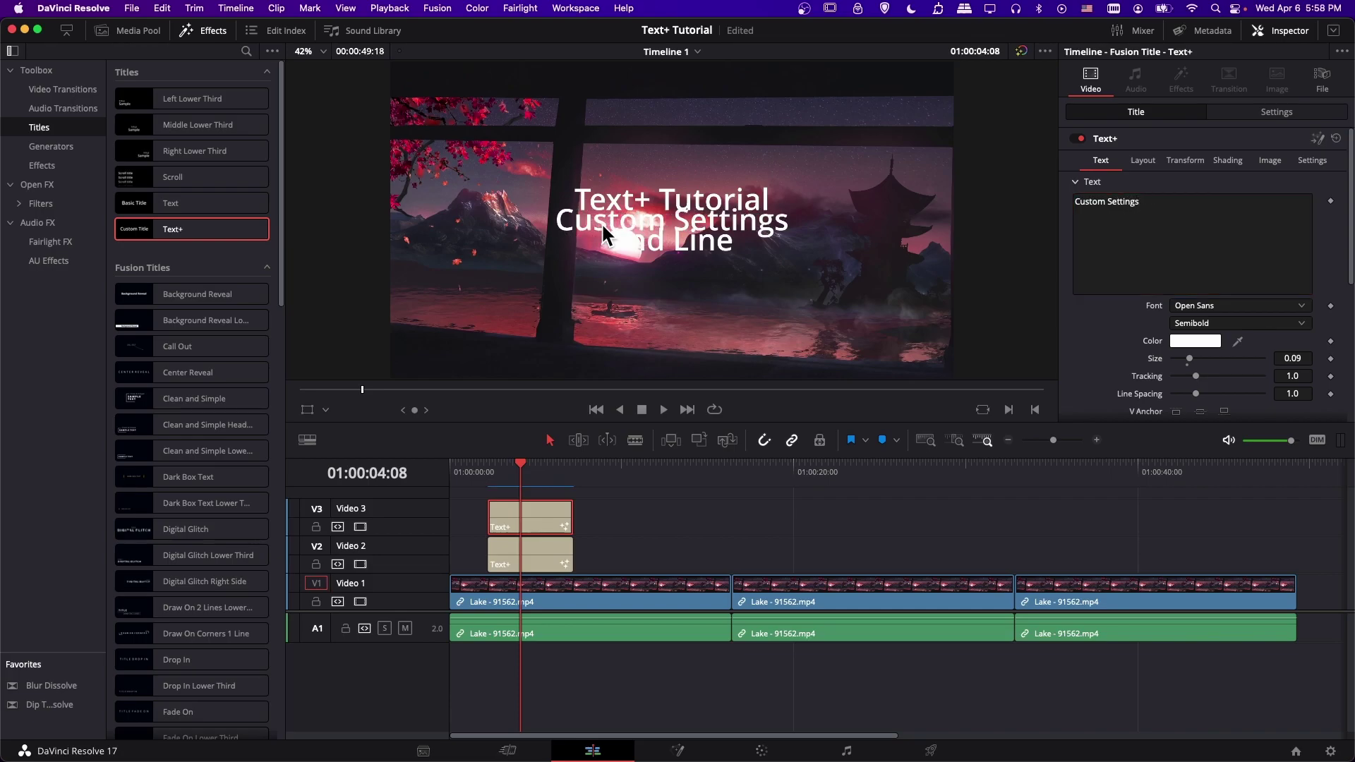
Step: Set the "Custom Settings" title's font to Noteworthy, and turn that title off
left_click(1213, 307)
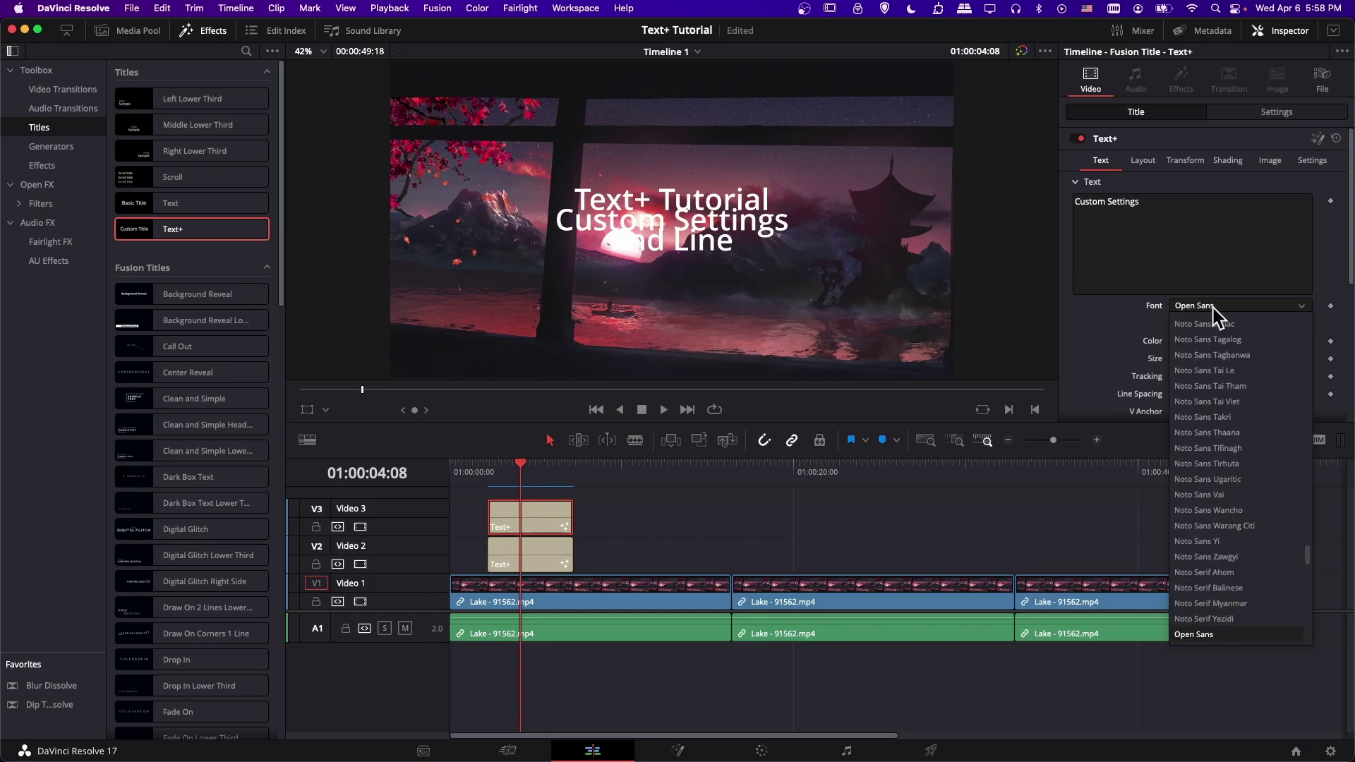
left_click_drag(1311, 561, 1308, 469)
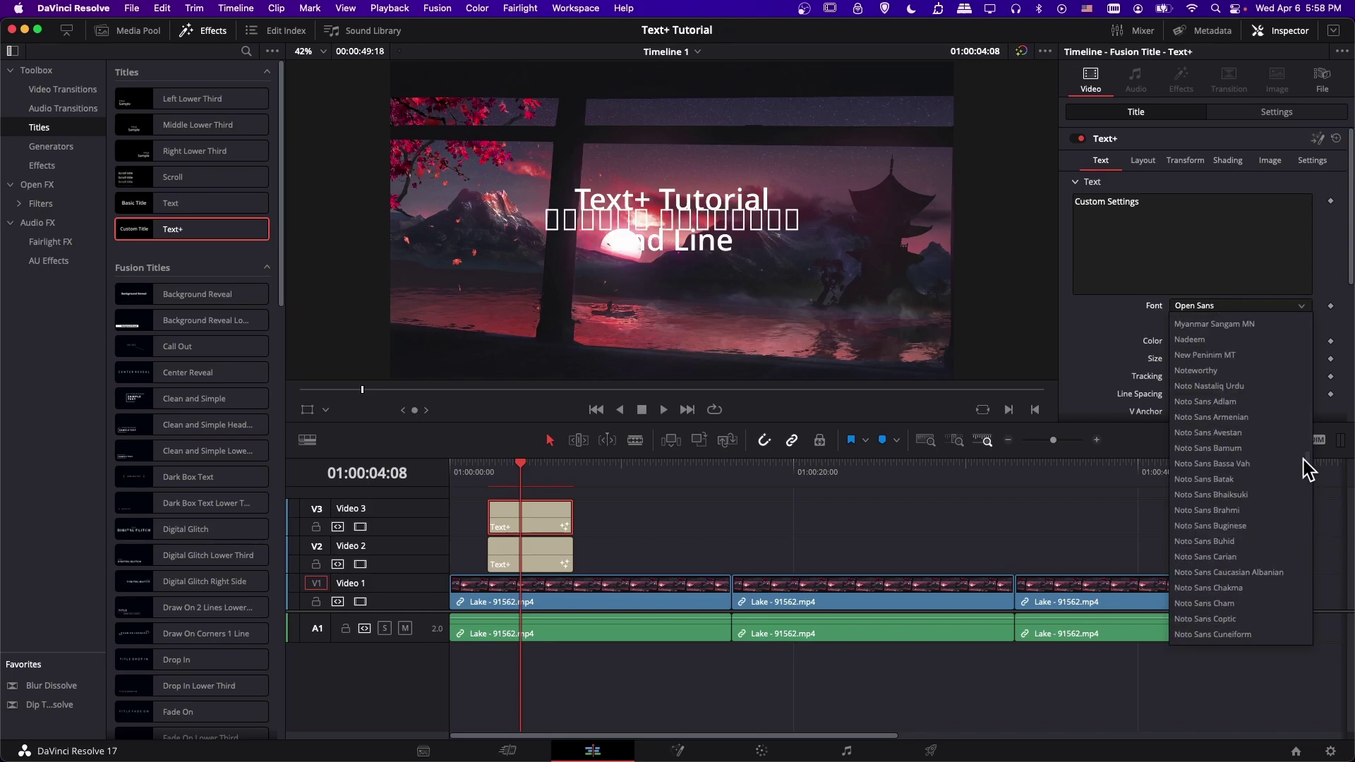
scroll(1309, 469, "up", 1)
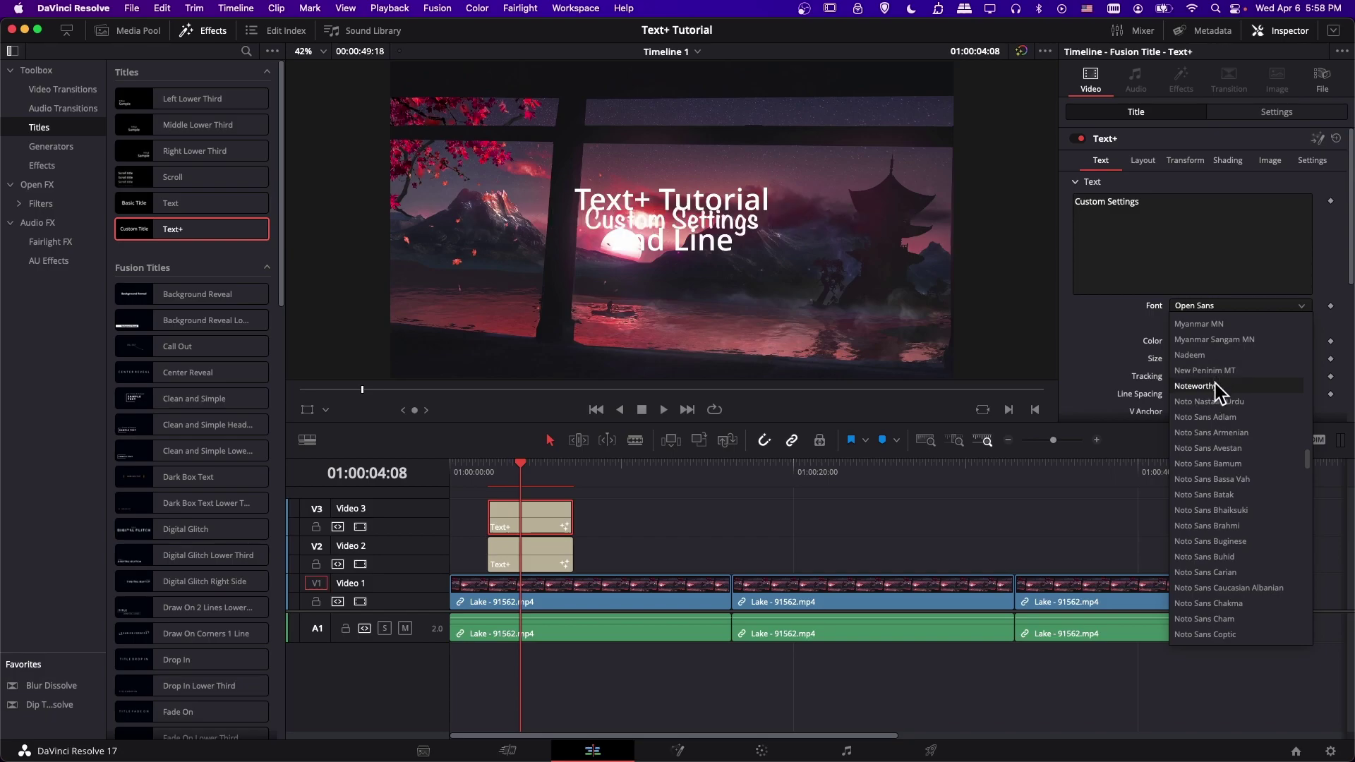
left_click(1216, 385)
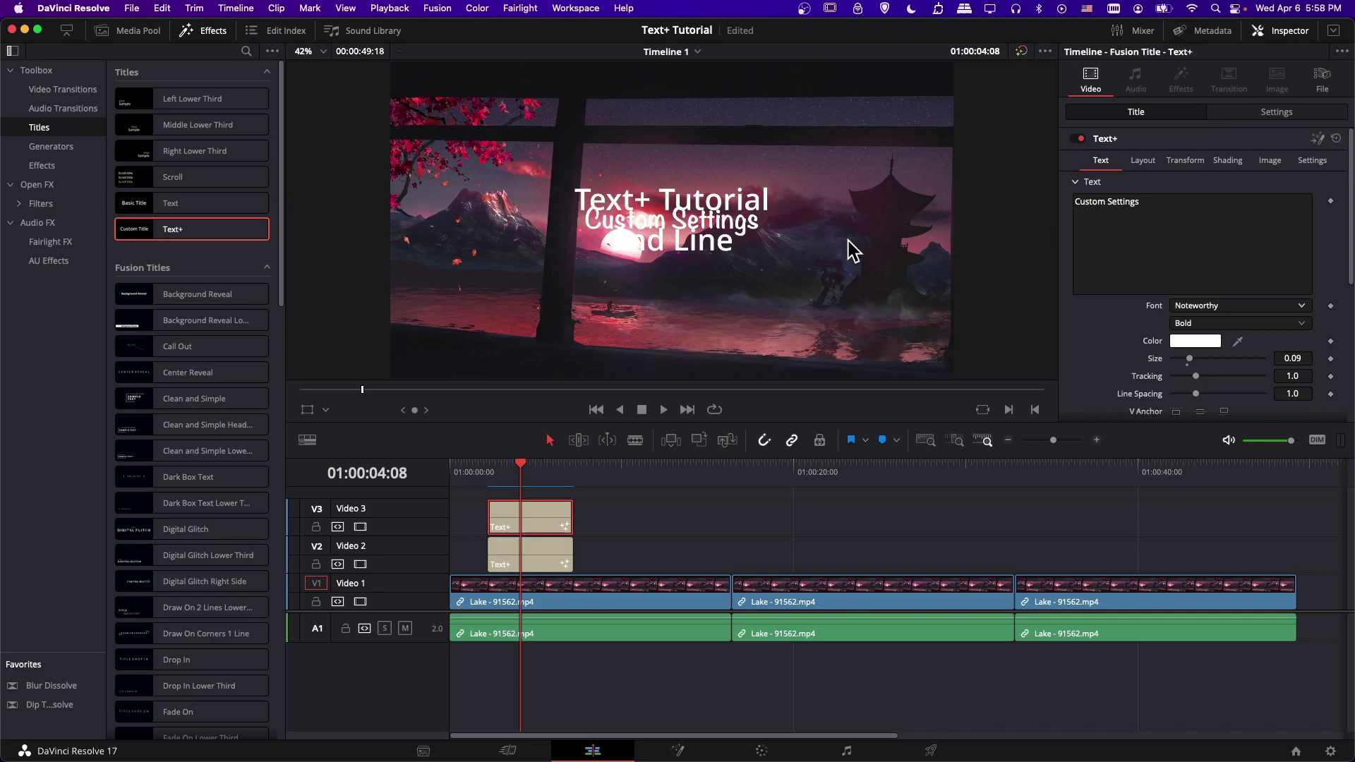
left_click(1077, 139)
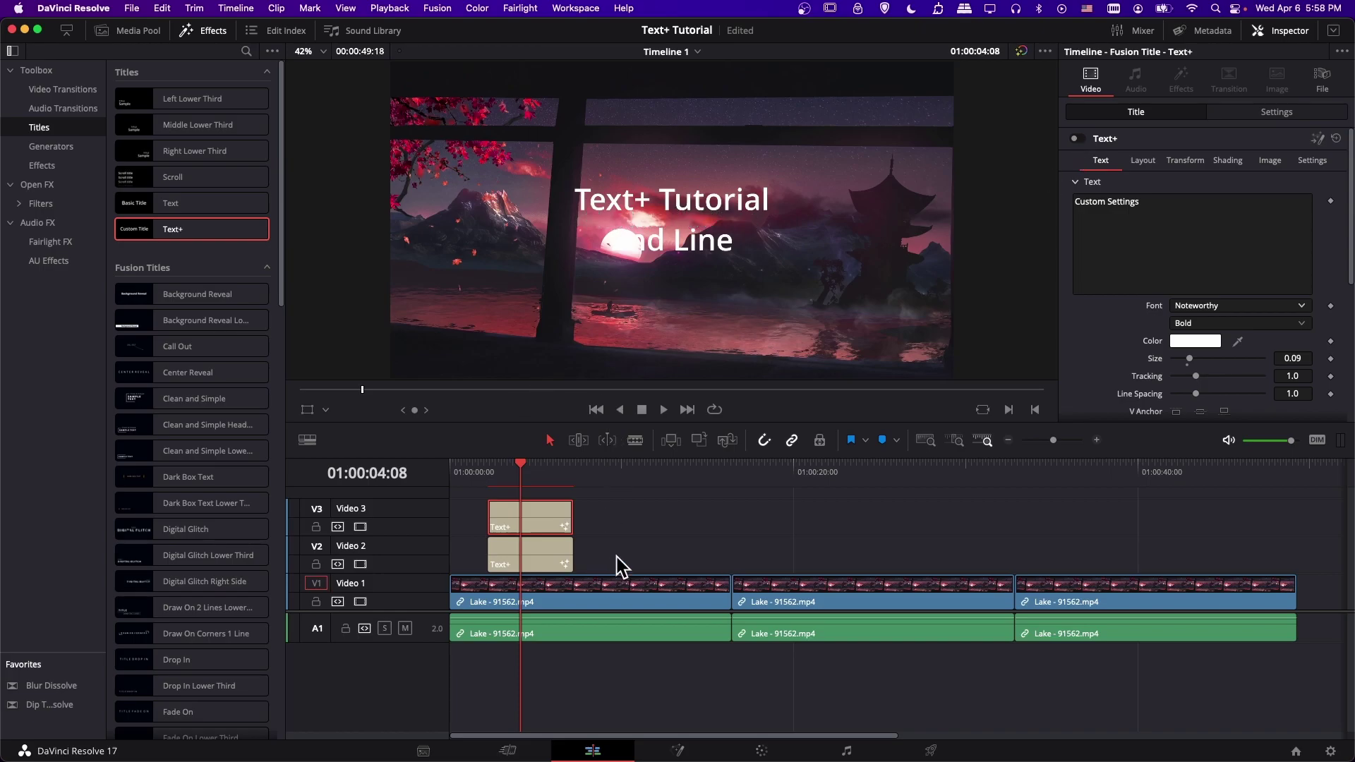
Step: Change the text color of the "Text+ Tutorial" title on Video 2 to orange
left_click(561, 556)
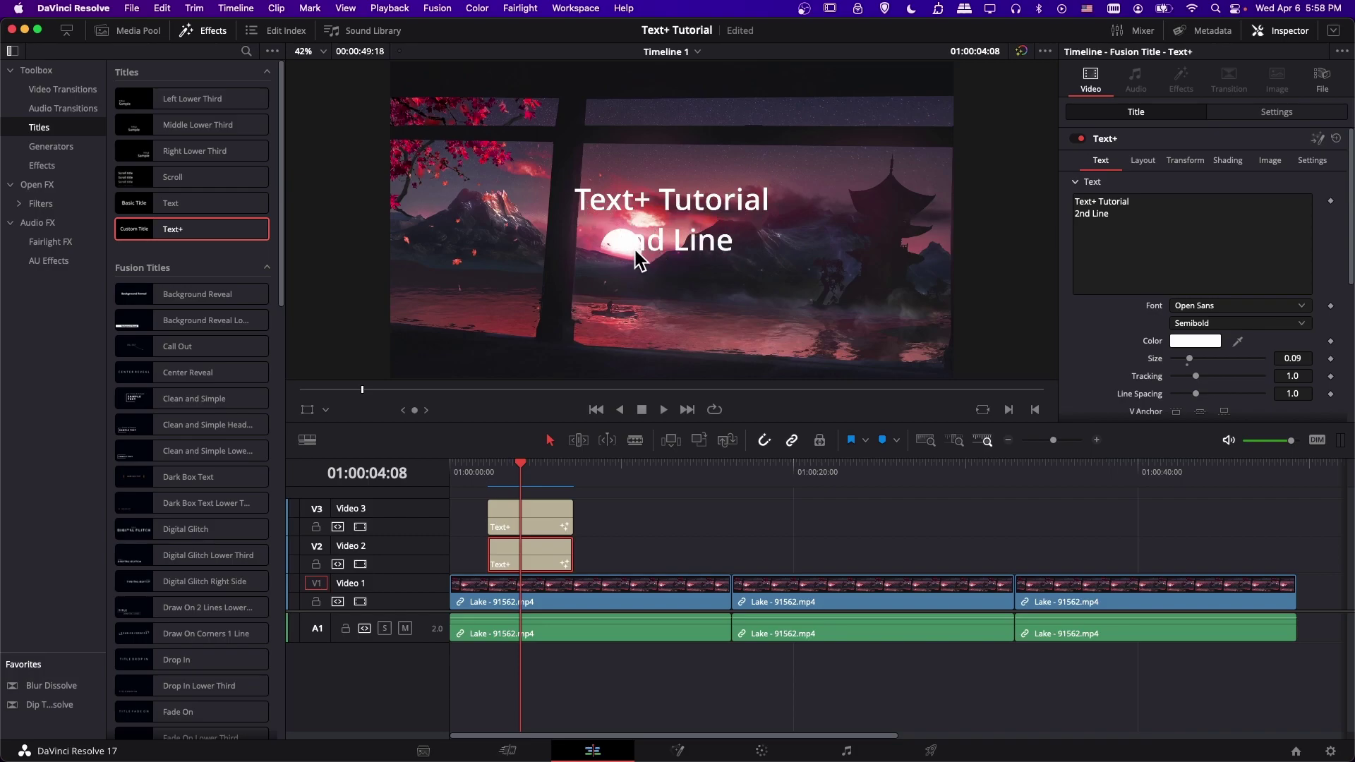
left_click(1188, 342)
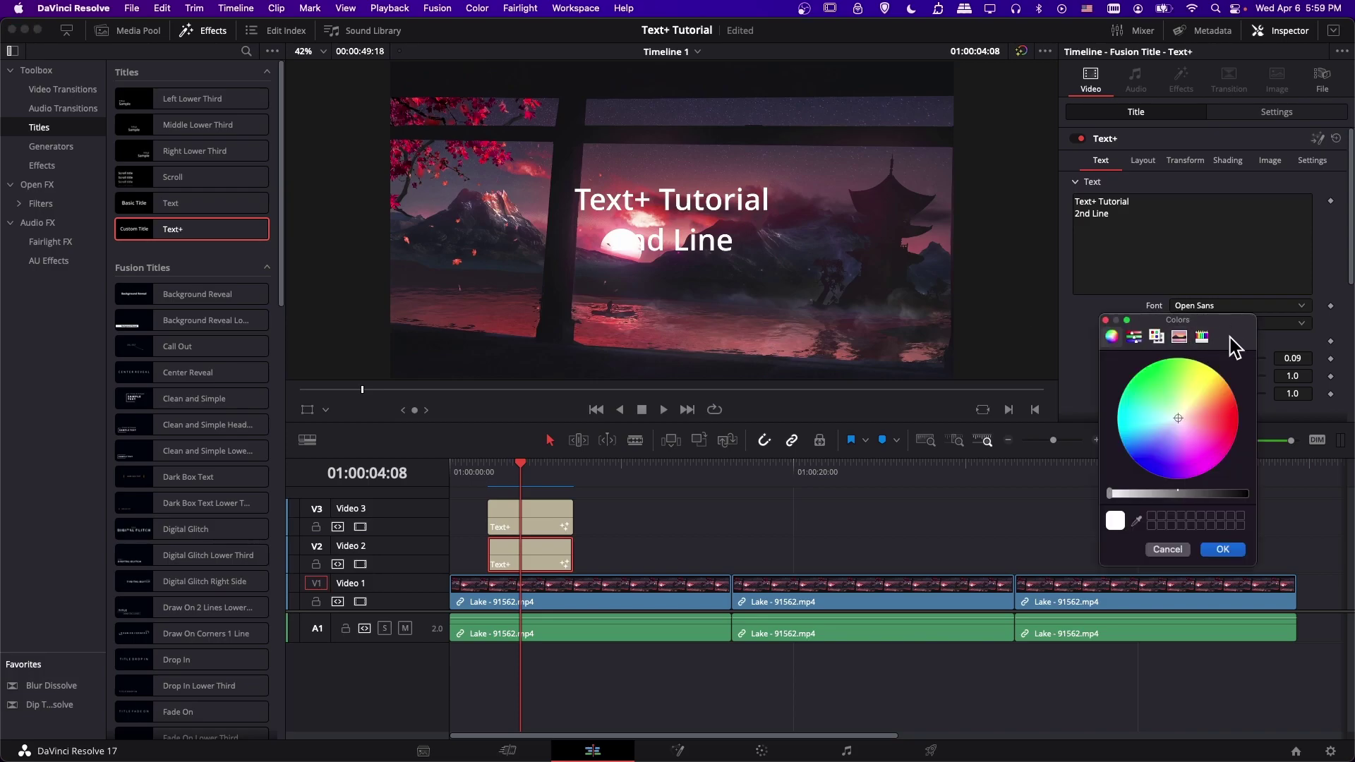
left_click_drag(1214, 413, 1213, 379)
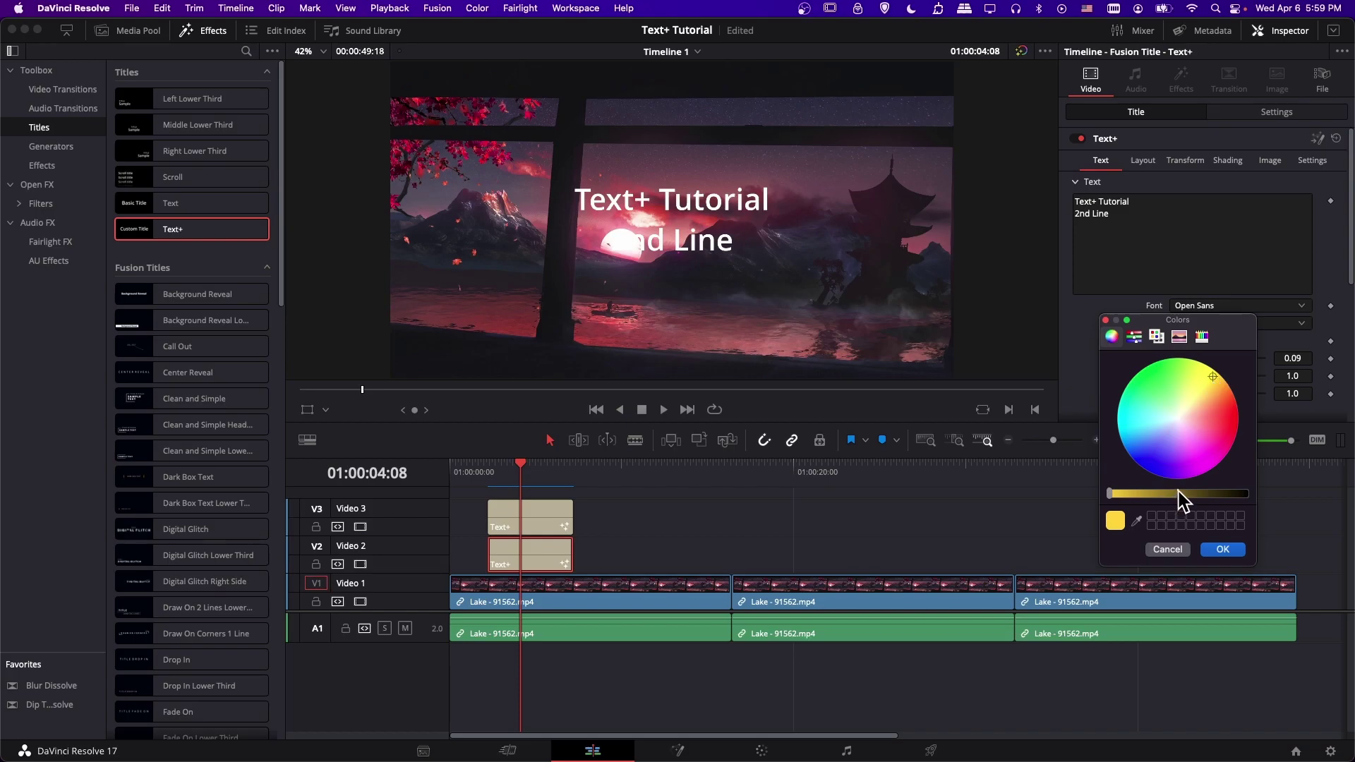
left_click_drag(1179, 491, 1104, 494)
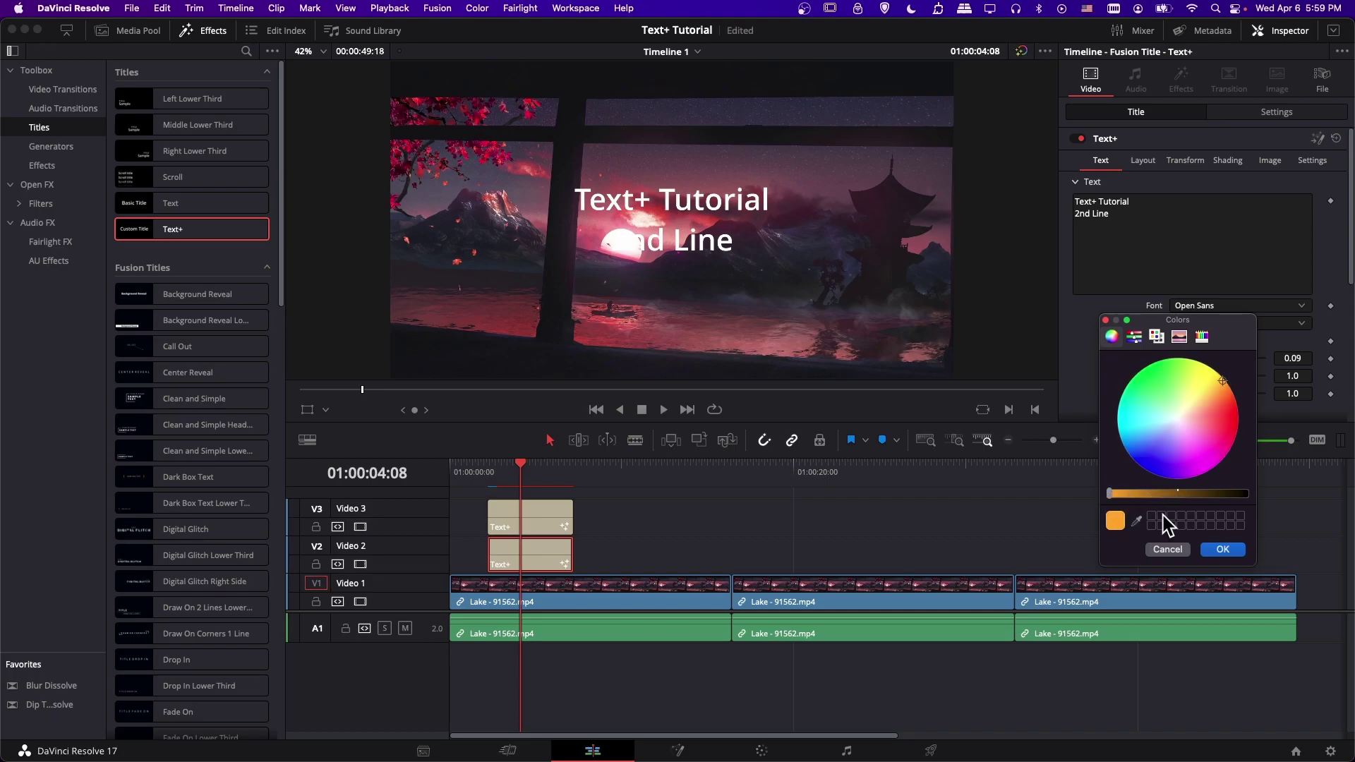
left_click(1223, 550)
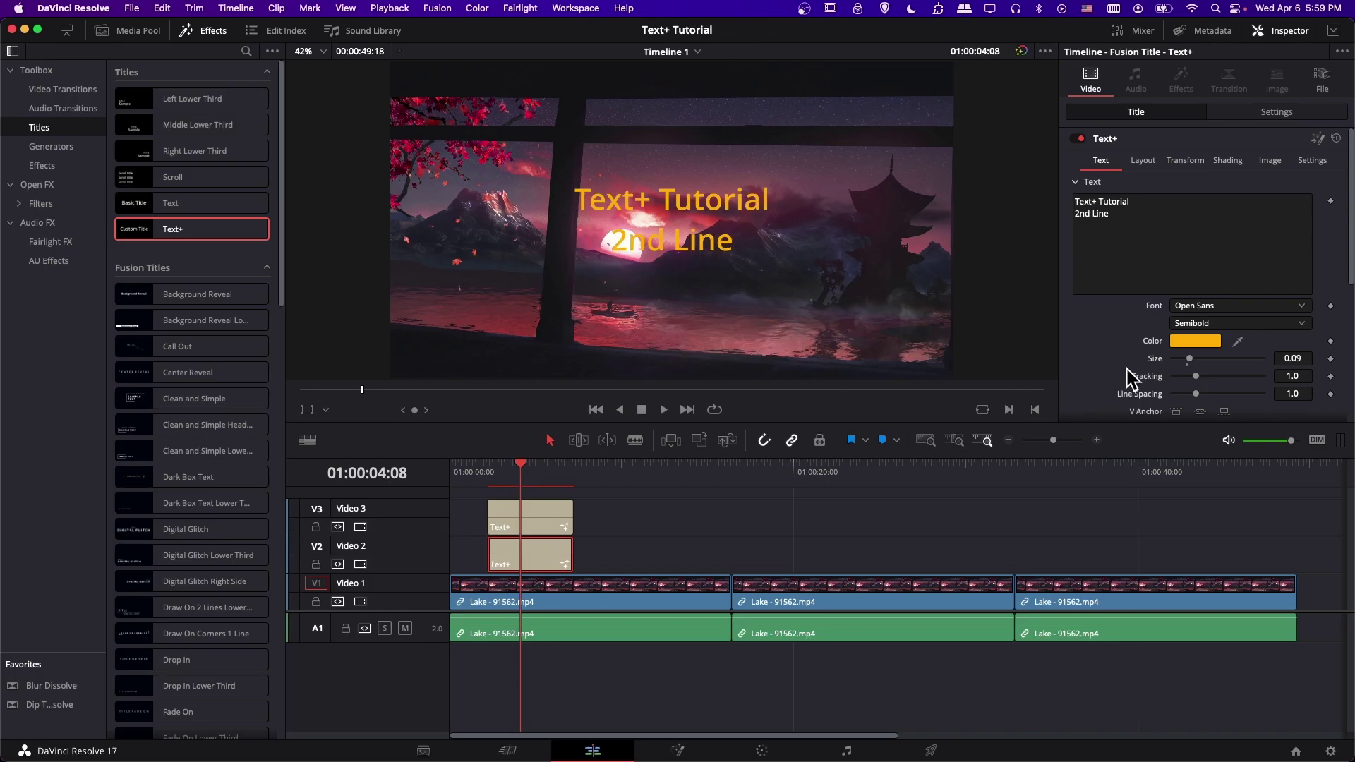
Step: Enable shading element 3, Black Shadow, on the "Text+ Tutorial" title and save the project
left_click(1226, 161)
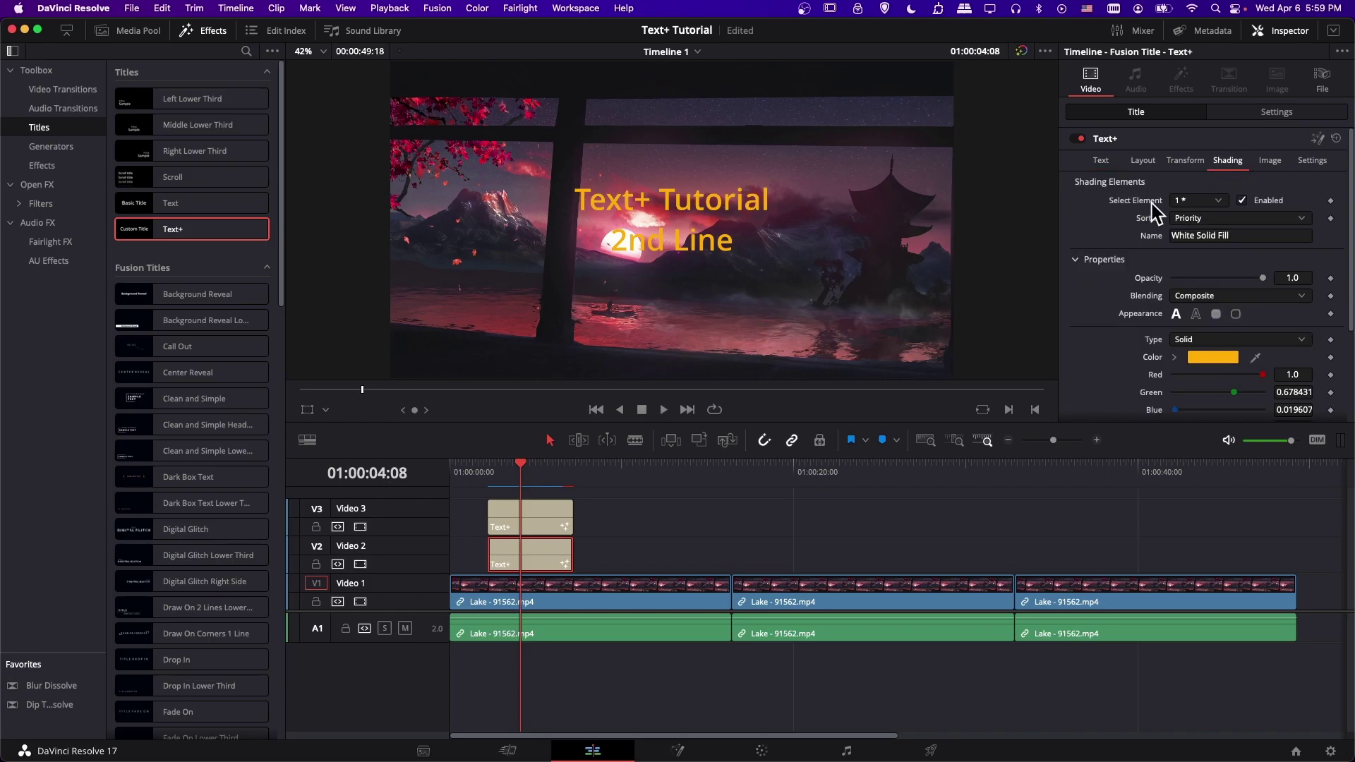
left_click(1190, 202)
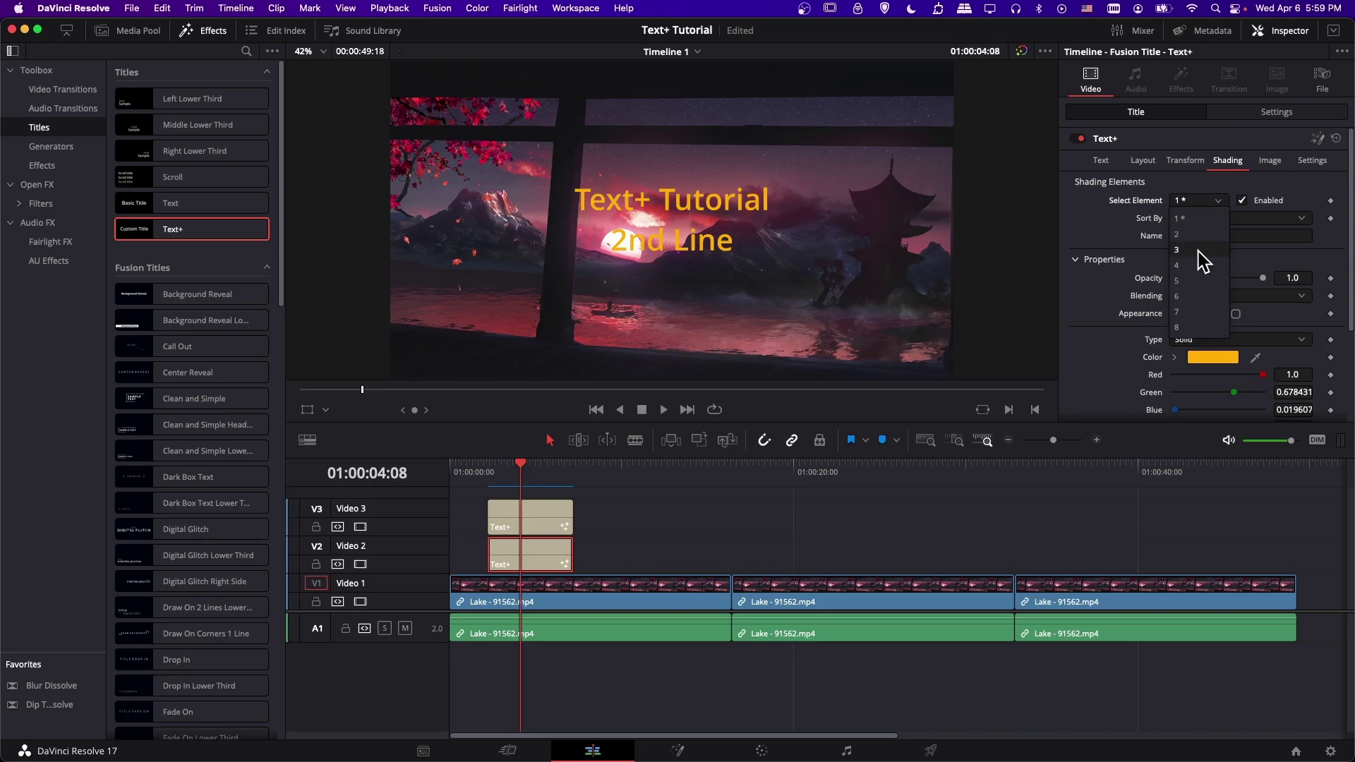
left_click(1198, 251)
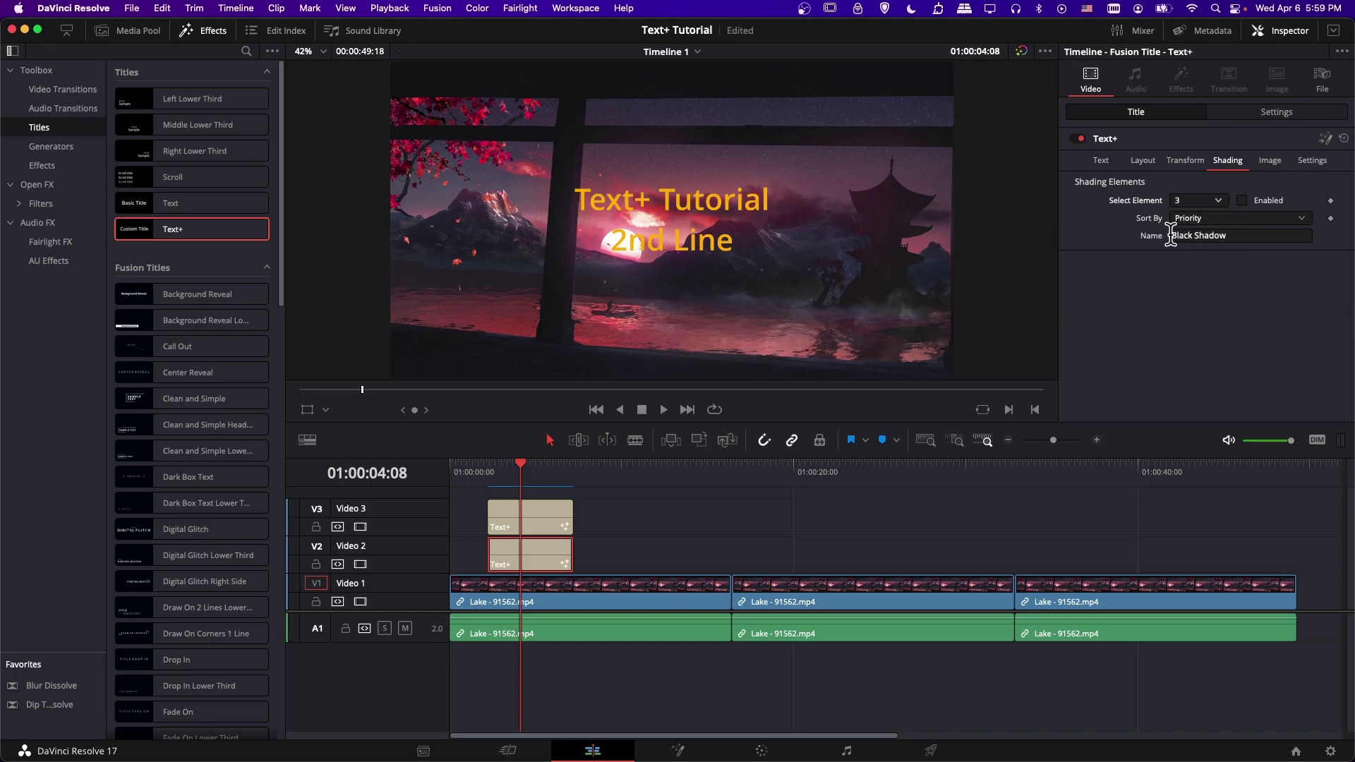
left_click(1242, 201)
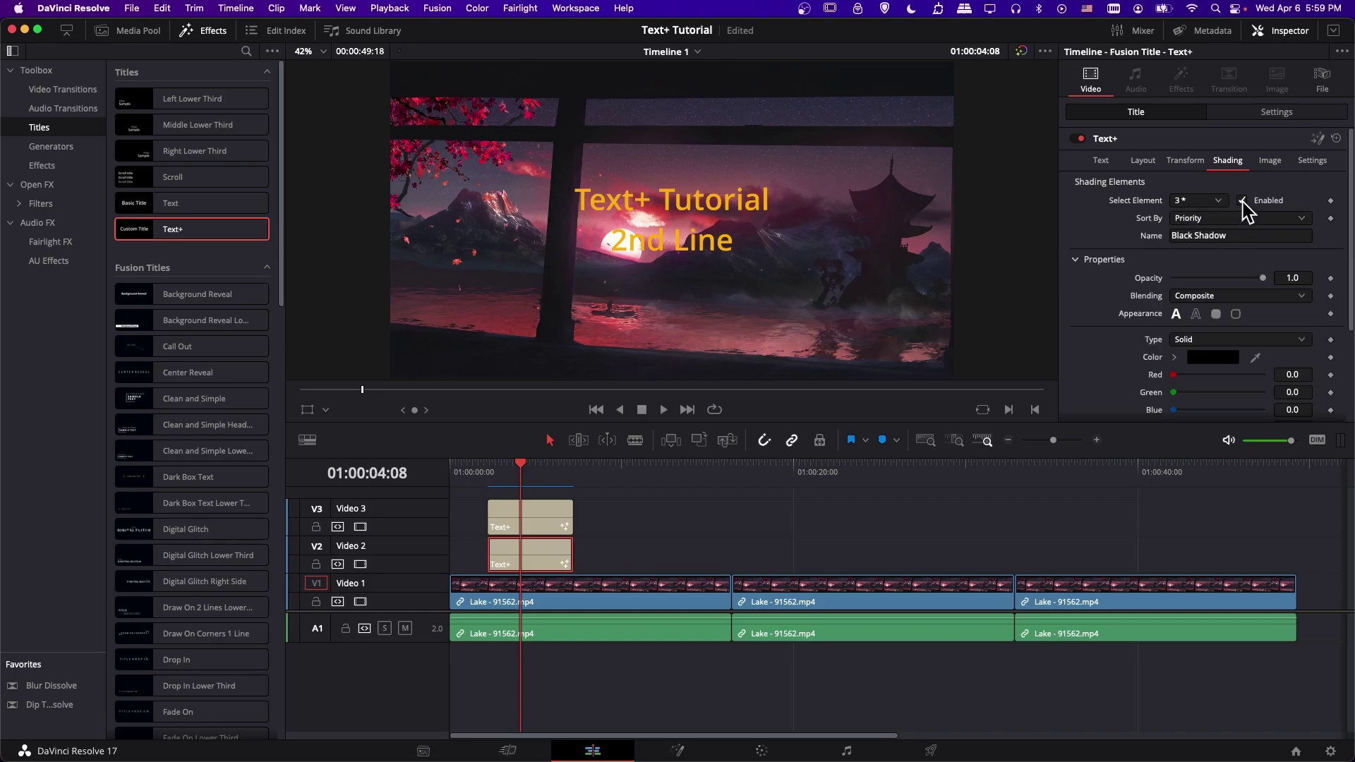
key("super+s")
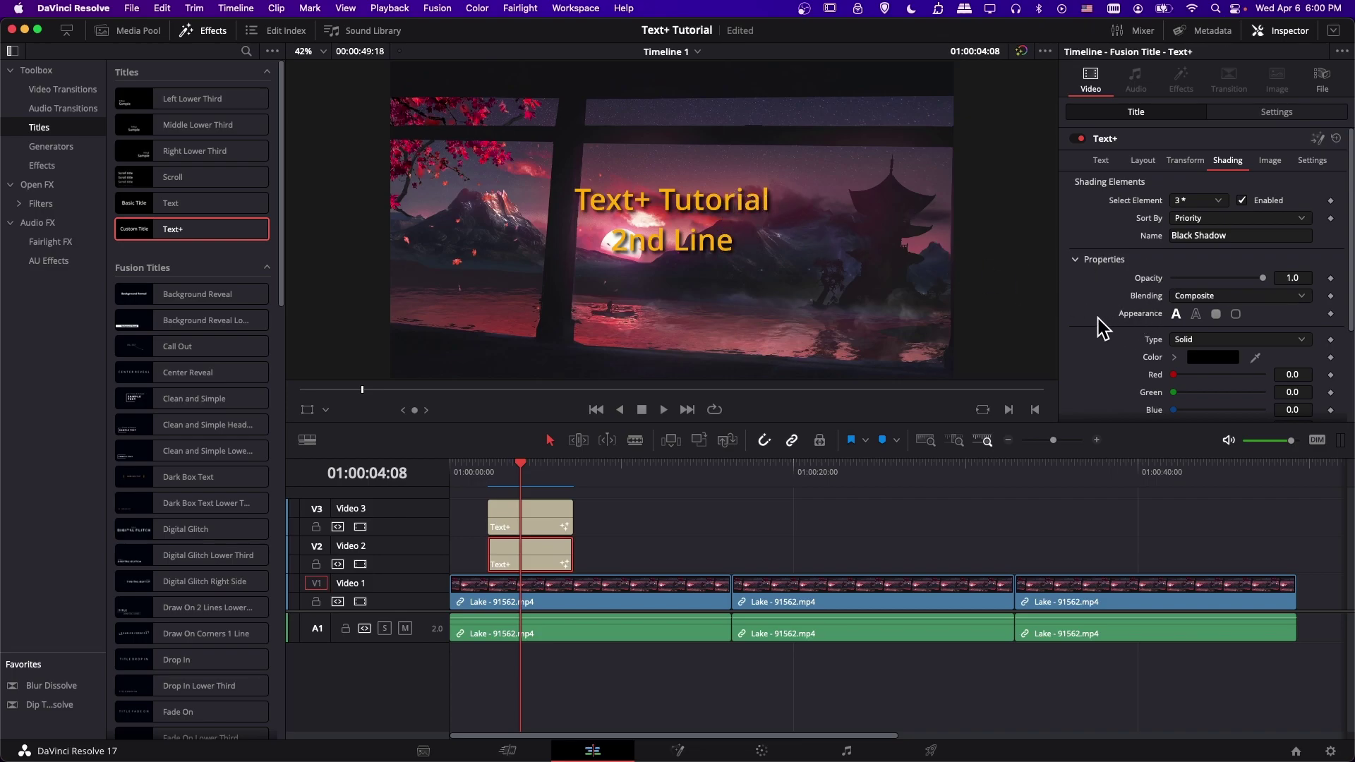
Step: Set the Black Shadow element's X softness to about 1.57 on the "Text+ Tutorial" title and save the project
scroll(1098, 319, "down", 3)
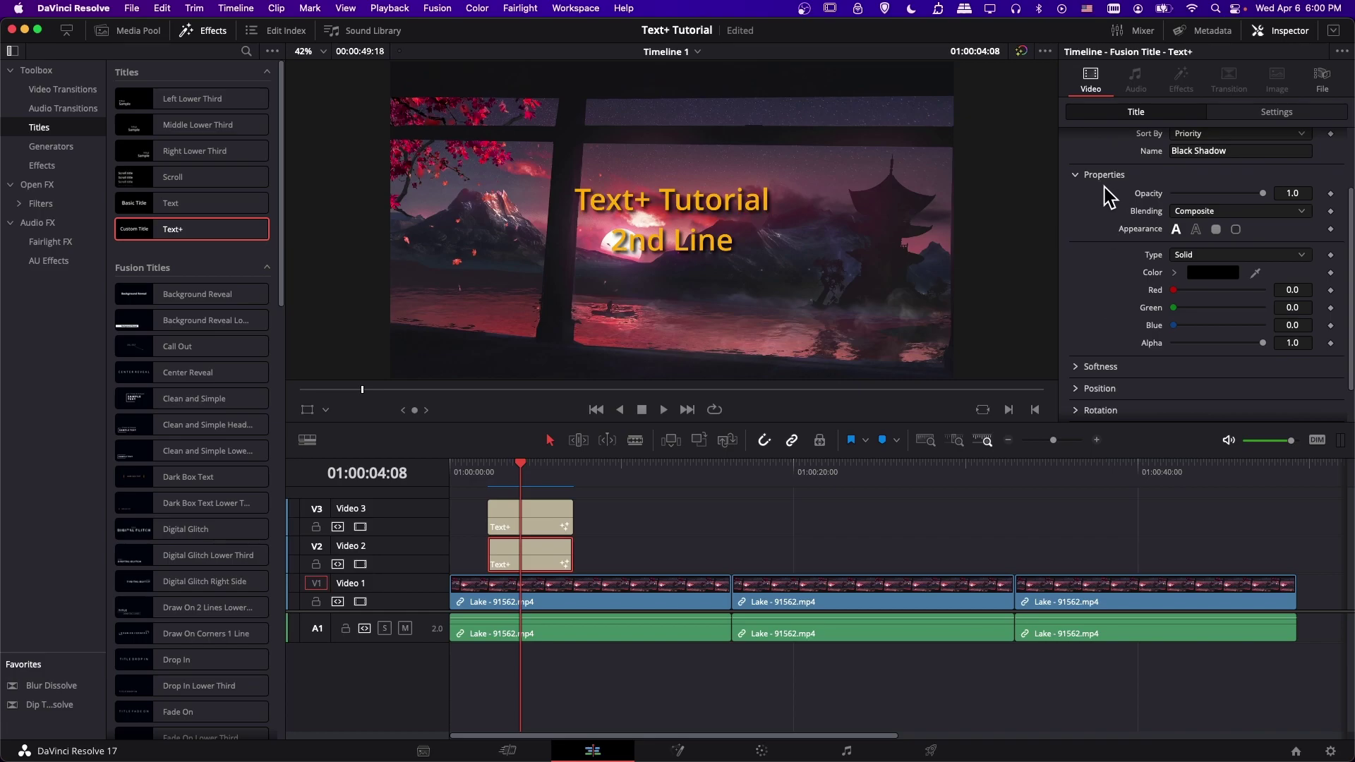
scroll(1103, 188, "down", 2)
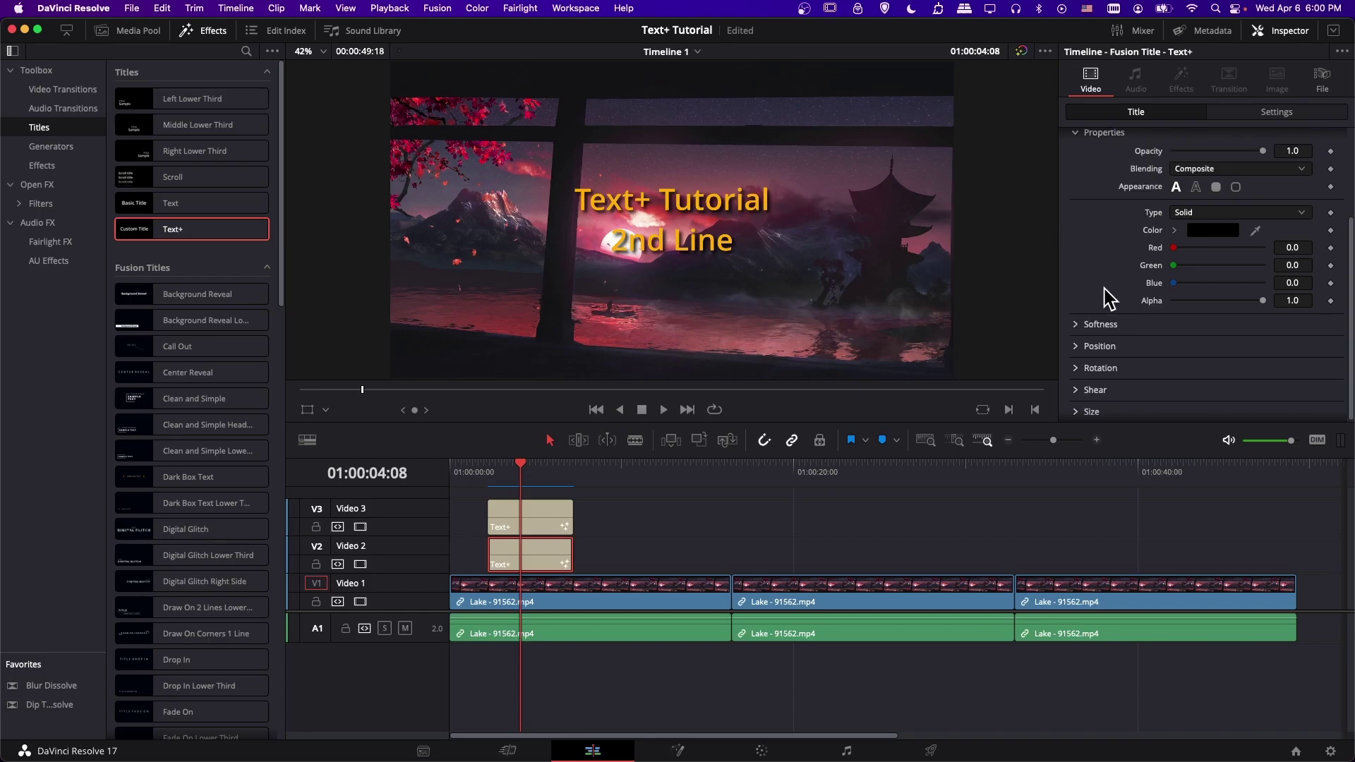
left_click(1075, 325)
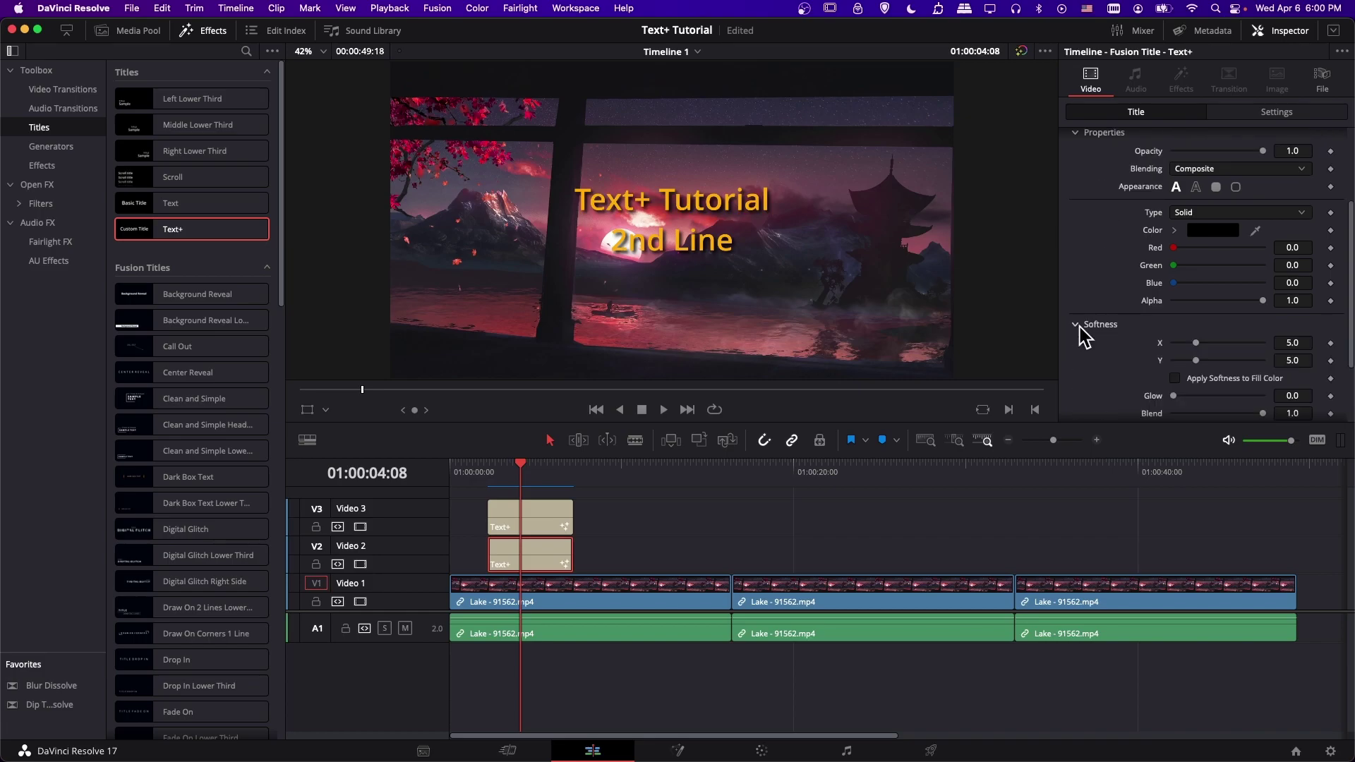
left_click_drag(1196, 345, 1180, 345)
key("super+s")
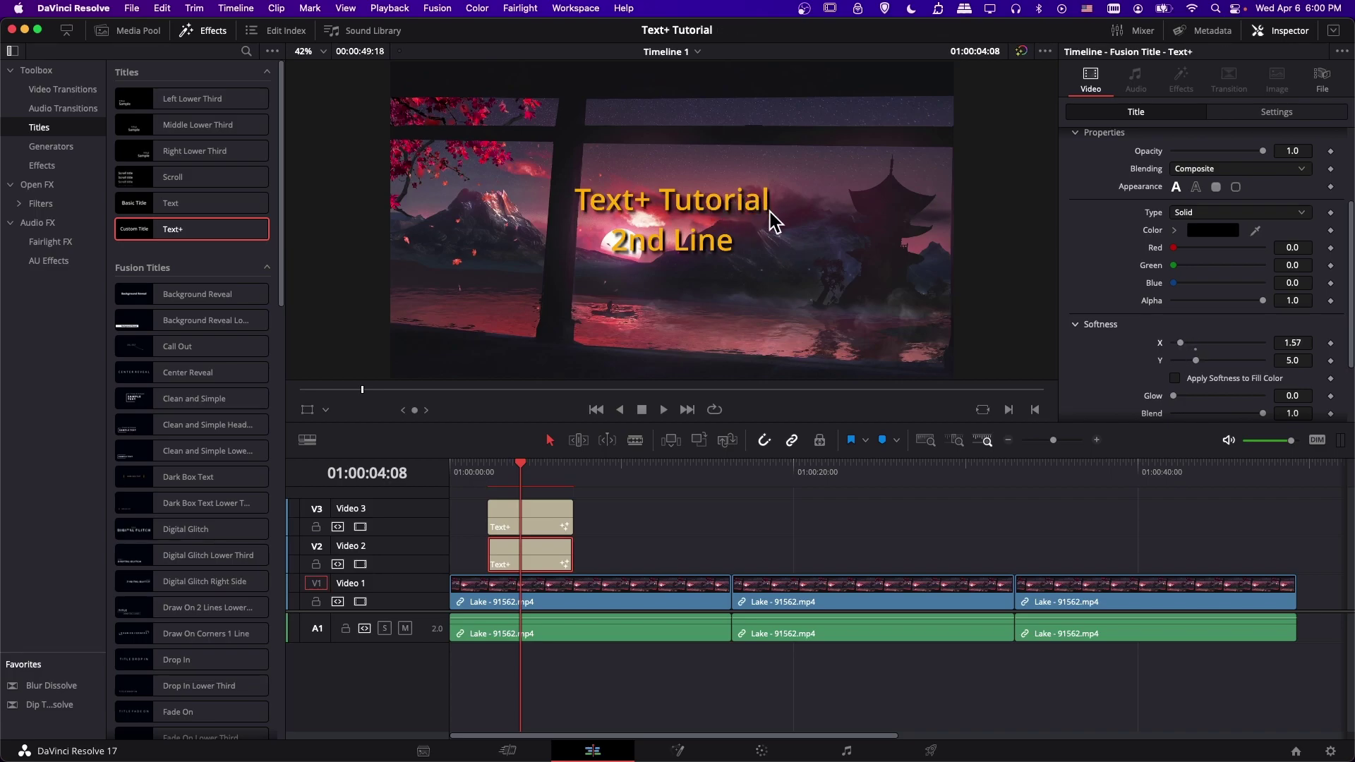
Step: Set the Black Shadow element's Y softness to 1.5 and its glow to about 0.26
left_click(1303, 359)
type("1.5")
key("Tab")
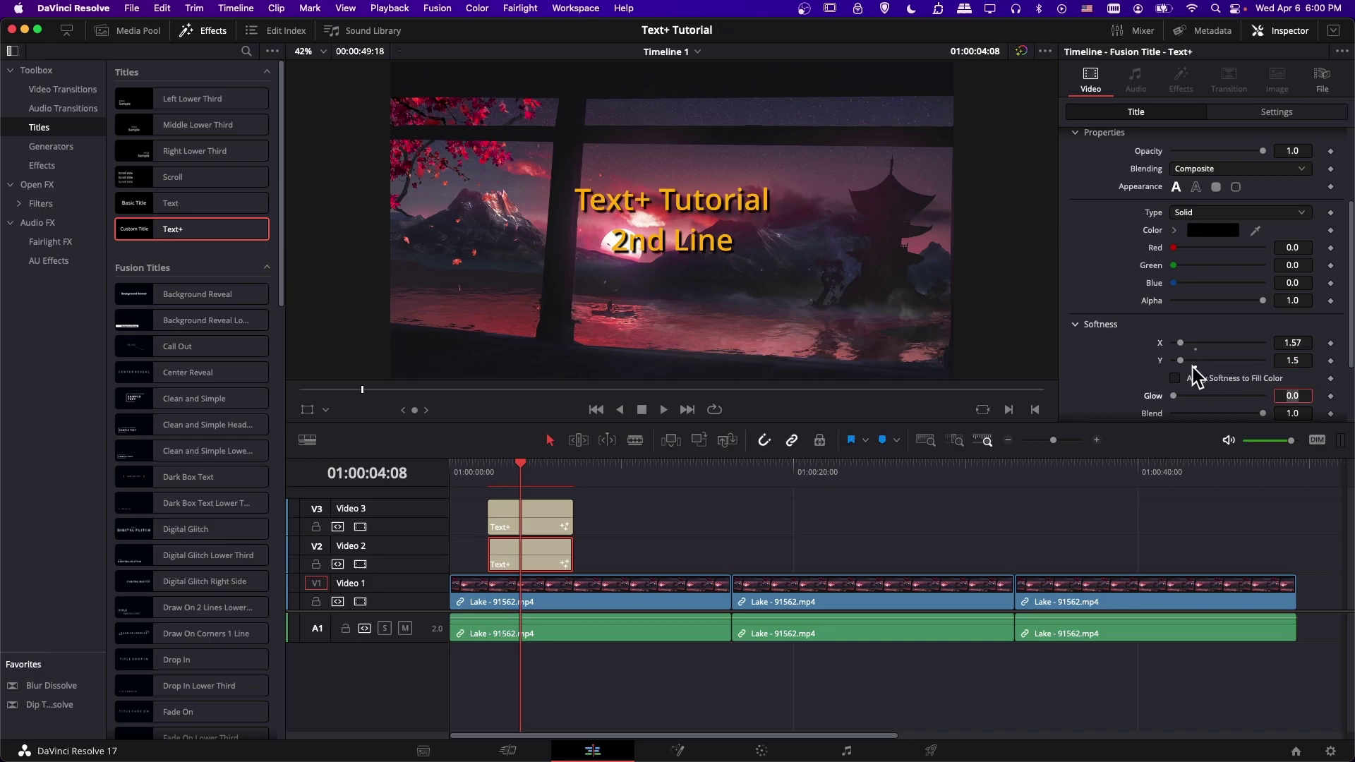
scroll(1108, 384, "down", 2)
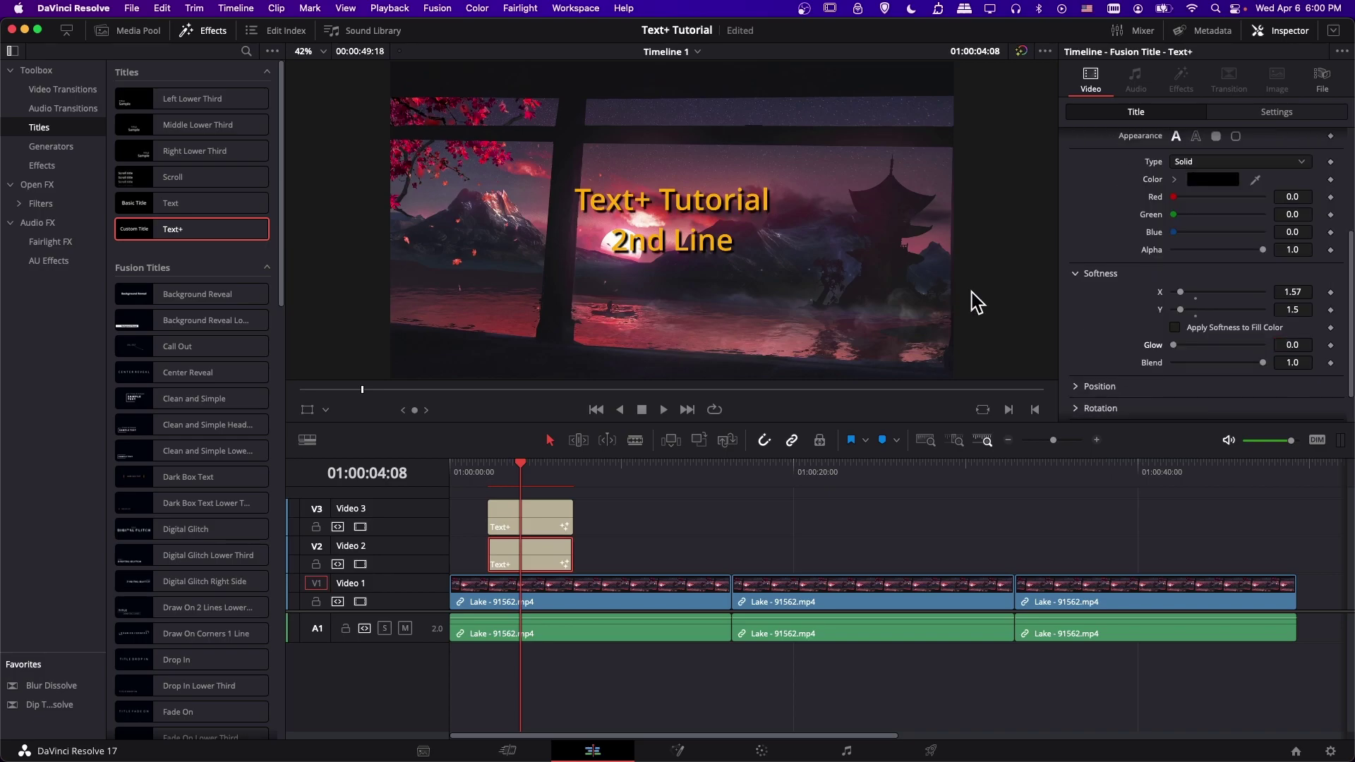
left_click_drag(1173, 345, 1196, 344)
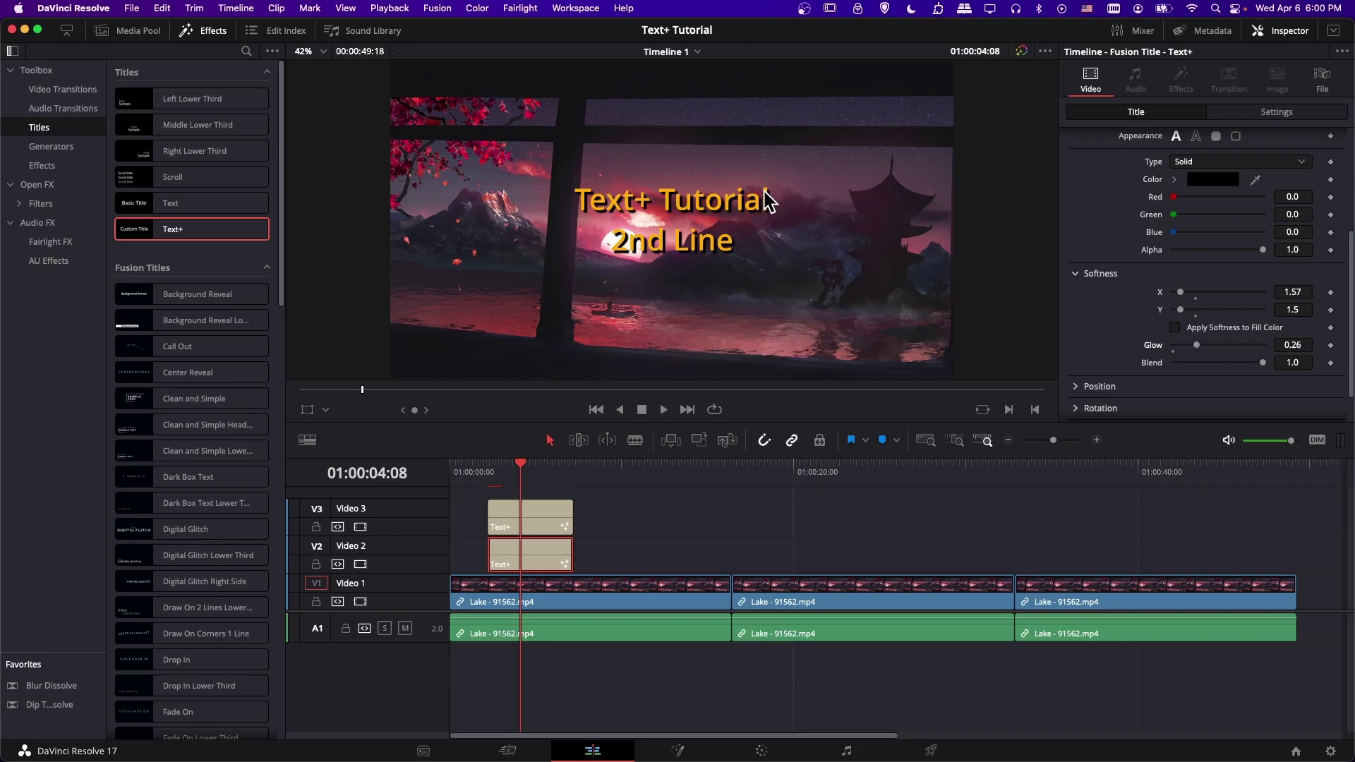
Step: Enlarge the "Text+ Tutorial" title's text to a size of about 0.2165 and check it in the viewer
scroll(1071, 251, "up", 4)
scroll(1092, 237, "up", 1)
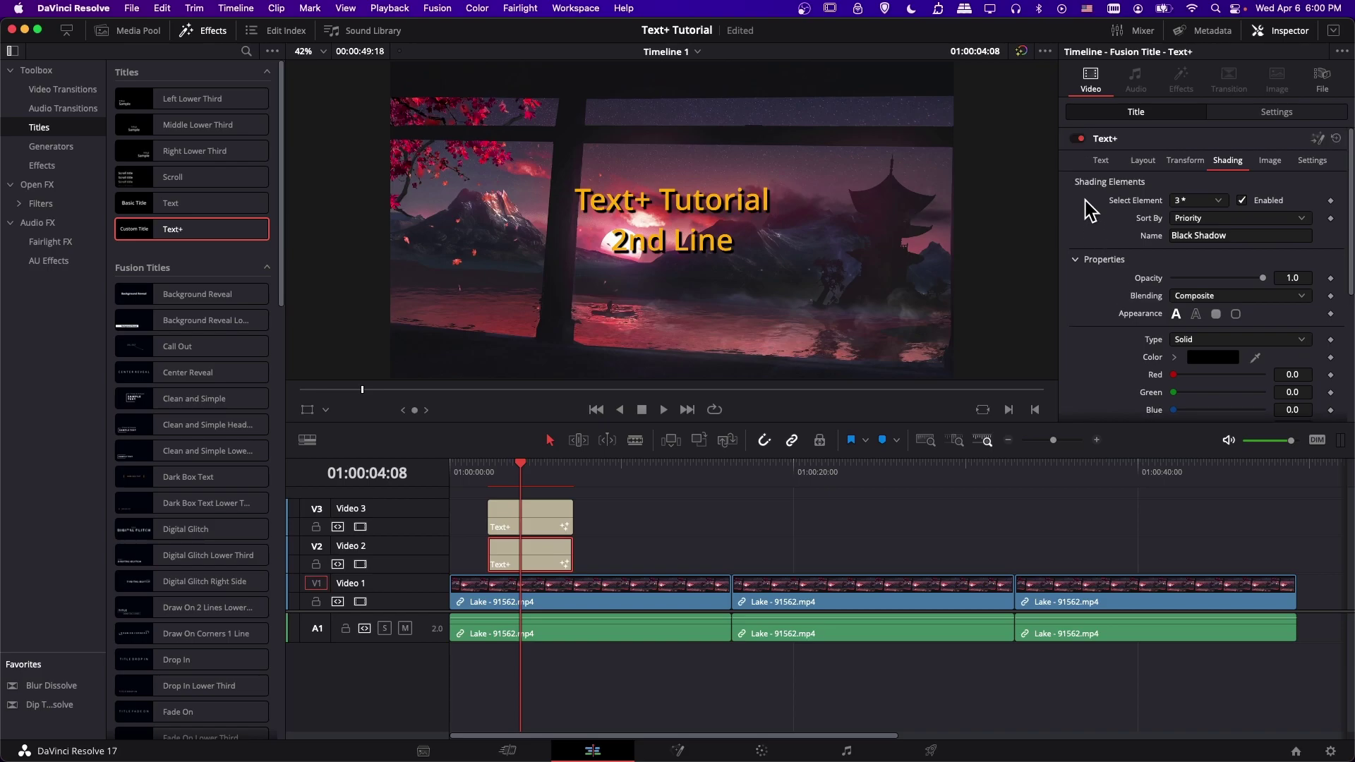
left_click(1100, 165)
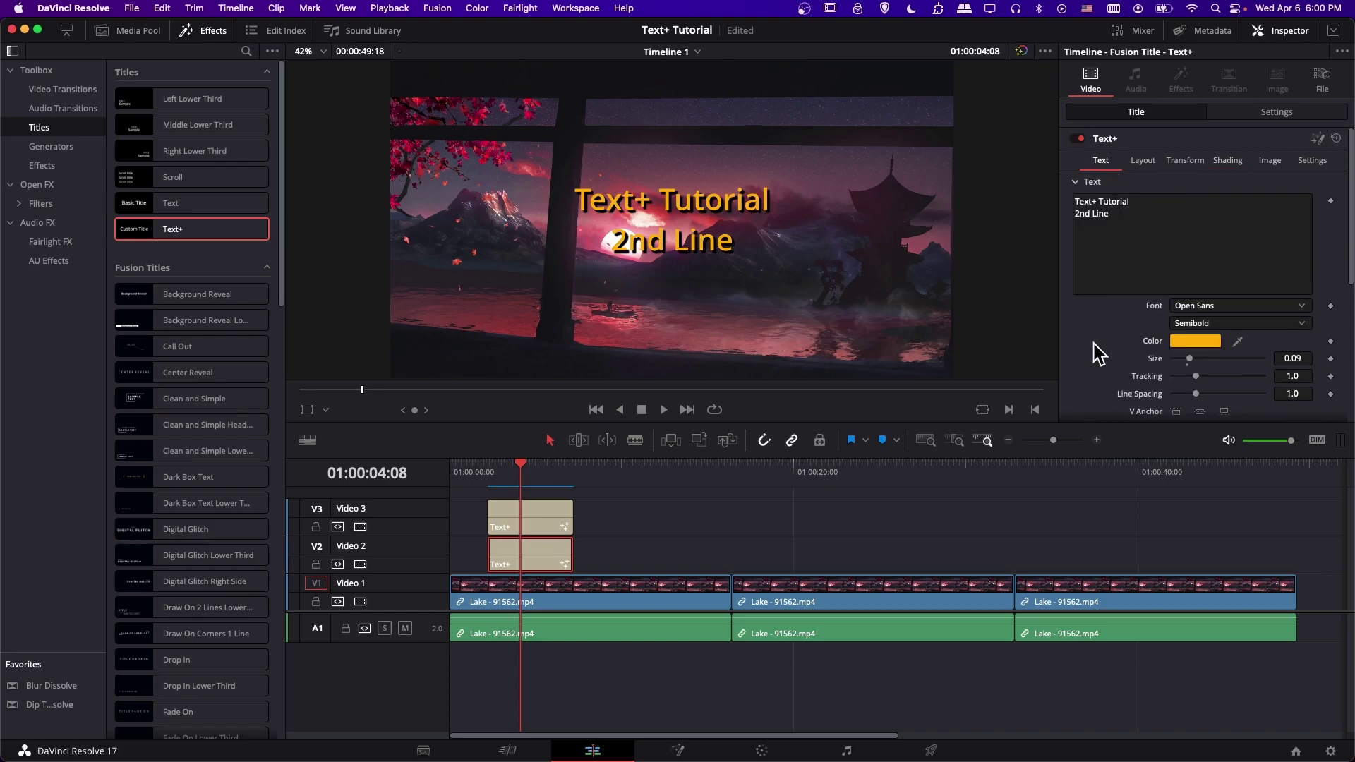
scroll(1096, 351, "down", 3)
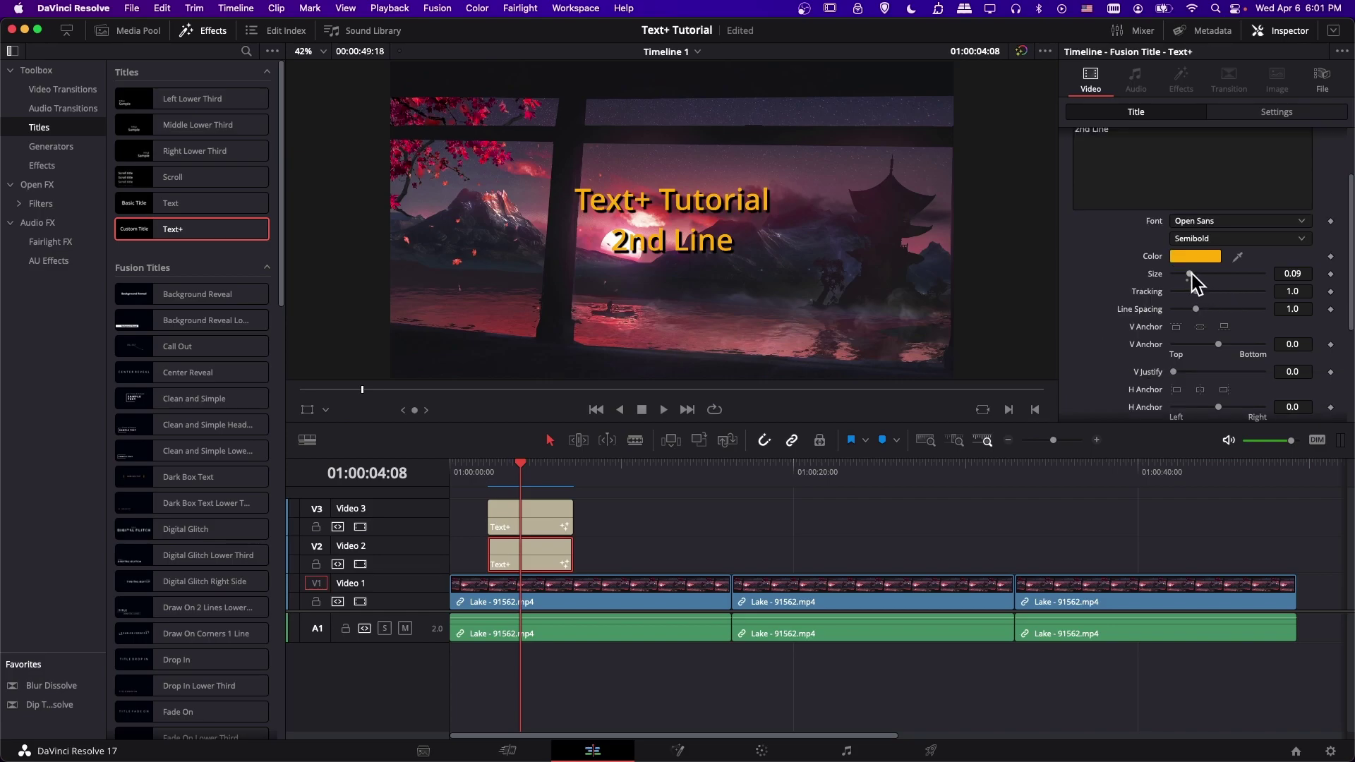
scroll(929, 257, "down", 5)
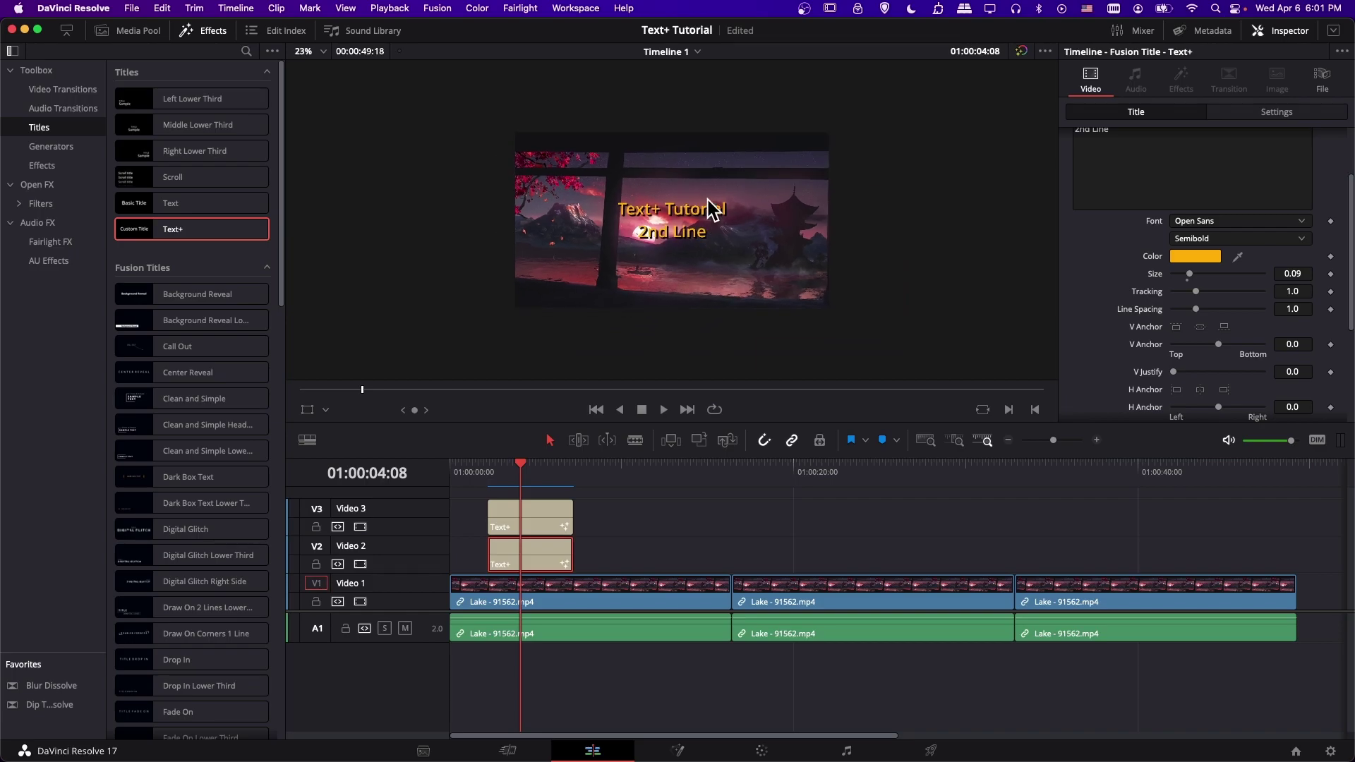
scroll(650, 223, "up", 5)
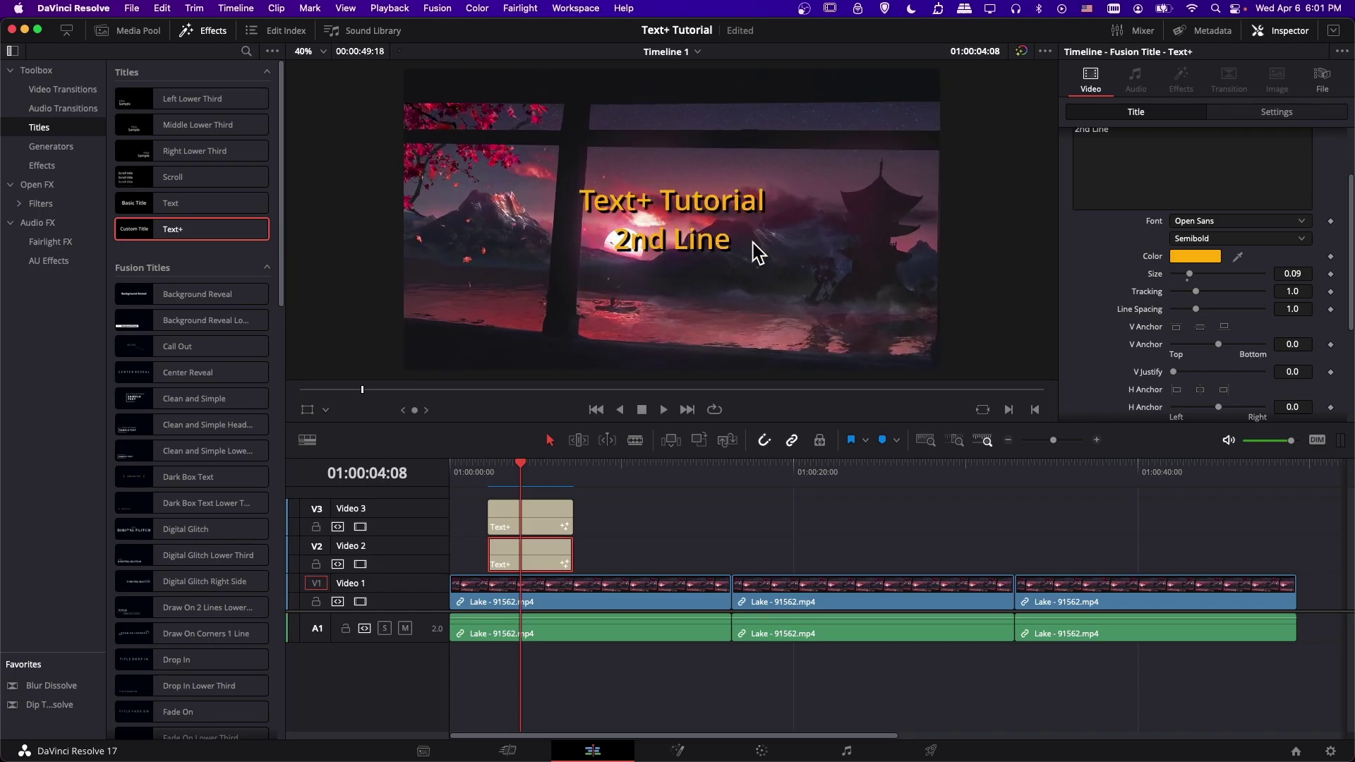
left_click_drag(1190, 274, 1213, 277)
scroll(778, 294, "down", 3)
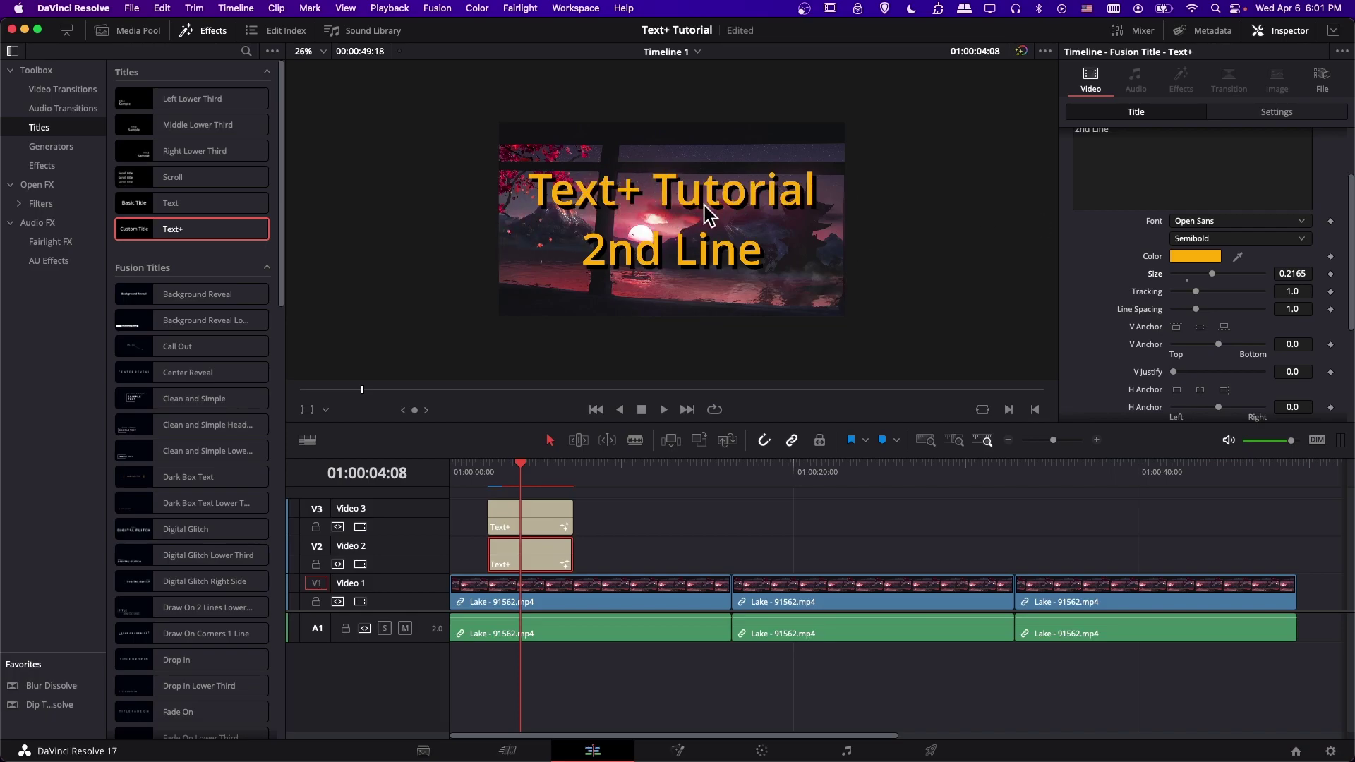
scroll(666, 203, "up", 2)
Step: At the title's first frame, set the Write On end to 0.0 and add a Write On keyframe
scroll(1147, 332, "down", 3)
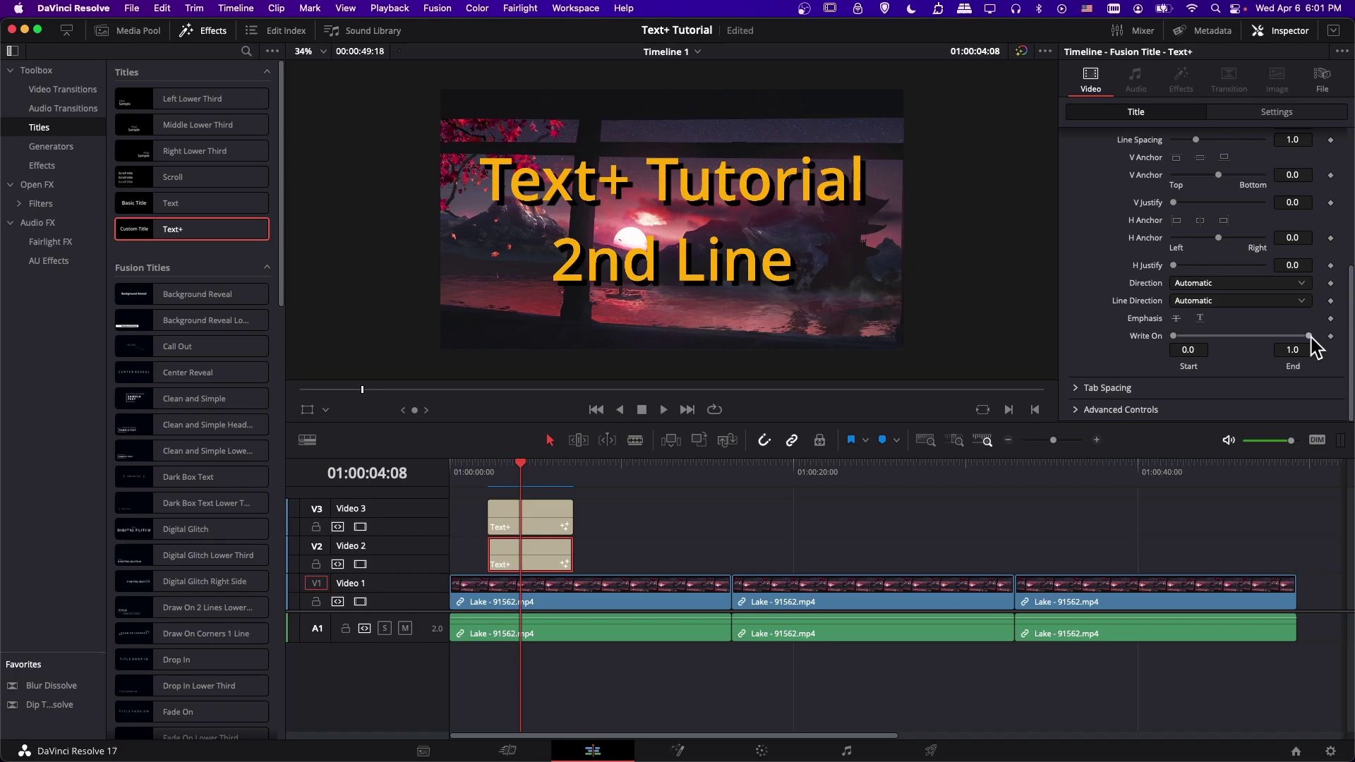
mouse_move(1311, 341)
left_mouse_down()
mouse_move(1180, 344)
mouse_move(1317, 346)
left_mouse_up()
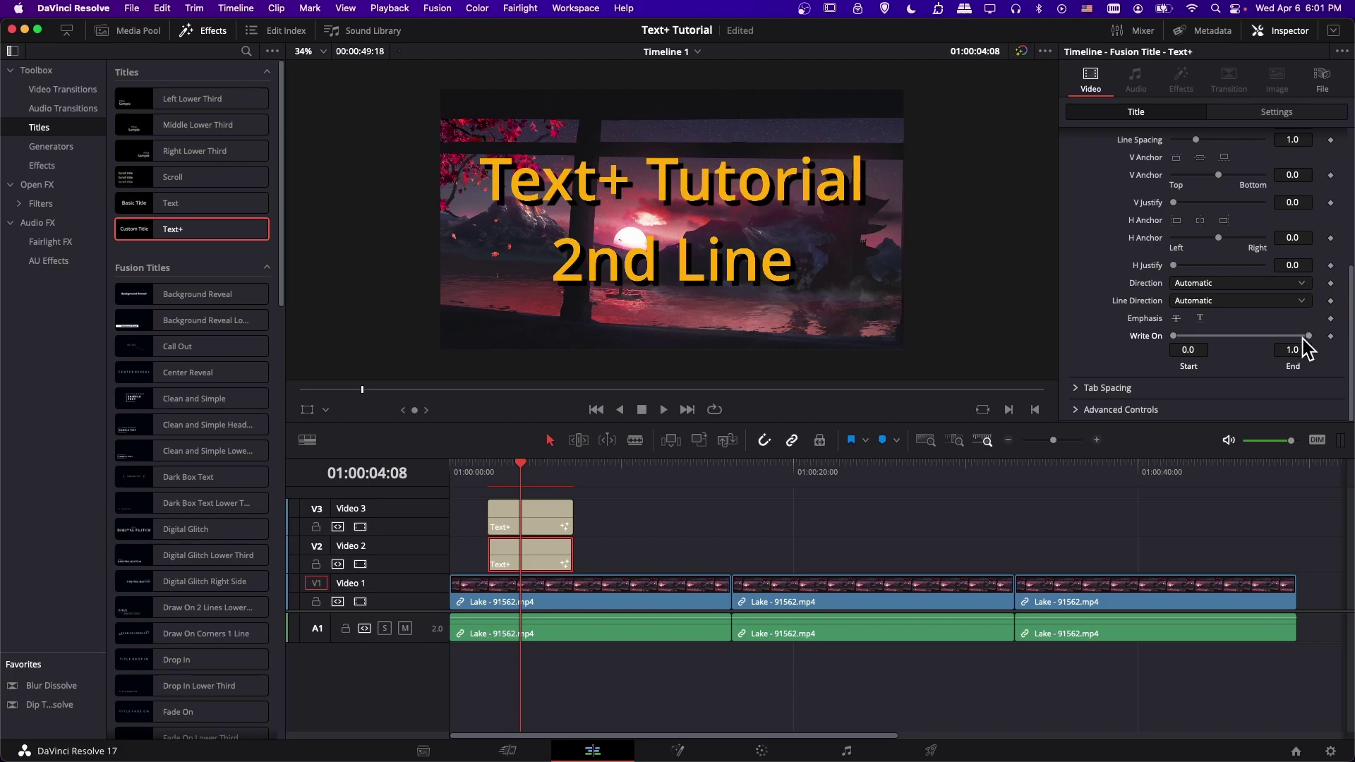
left_click(488, 472)
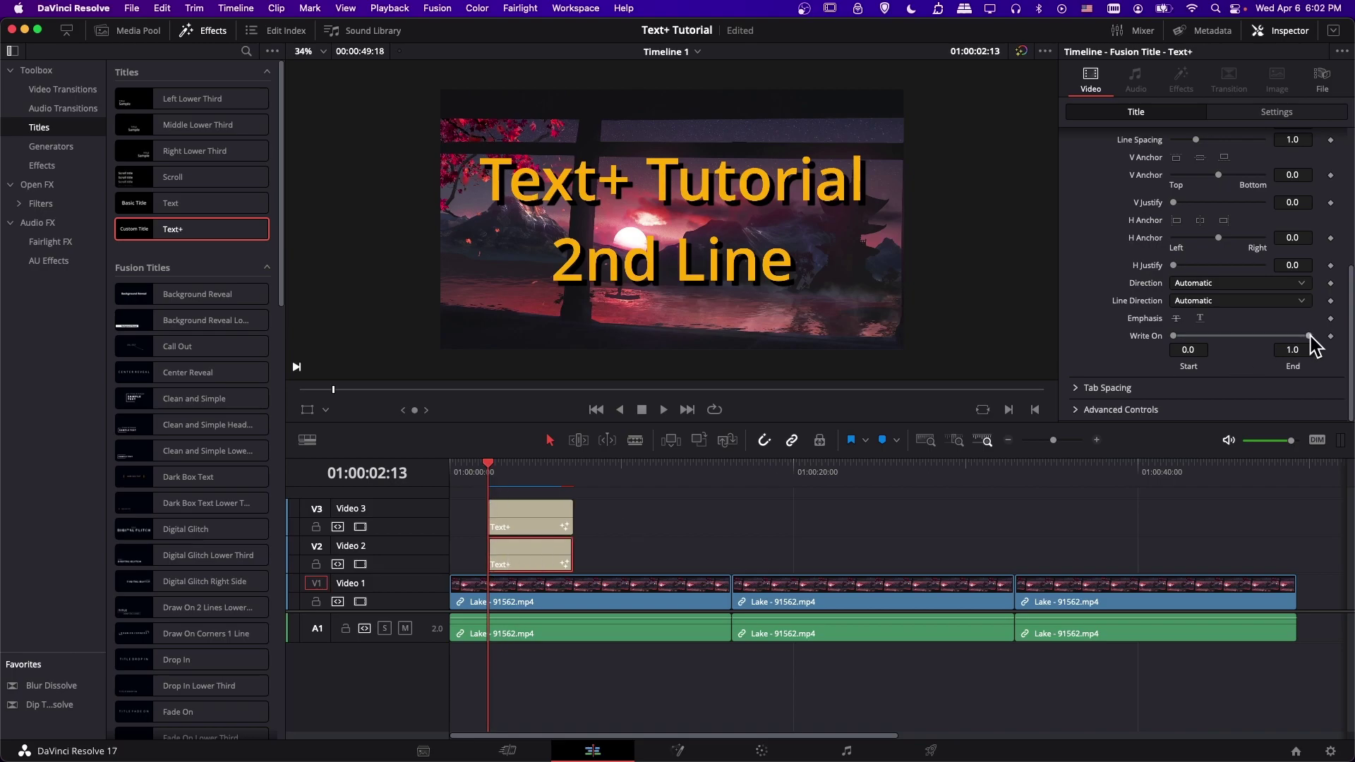
left_click_drag(1309, 336, 1182, 337)
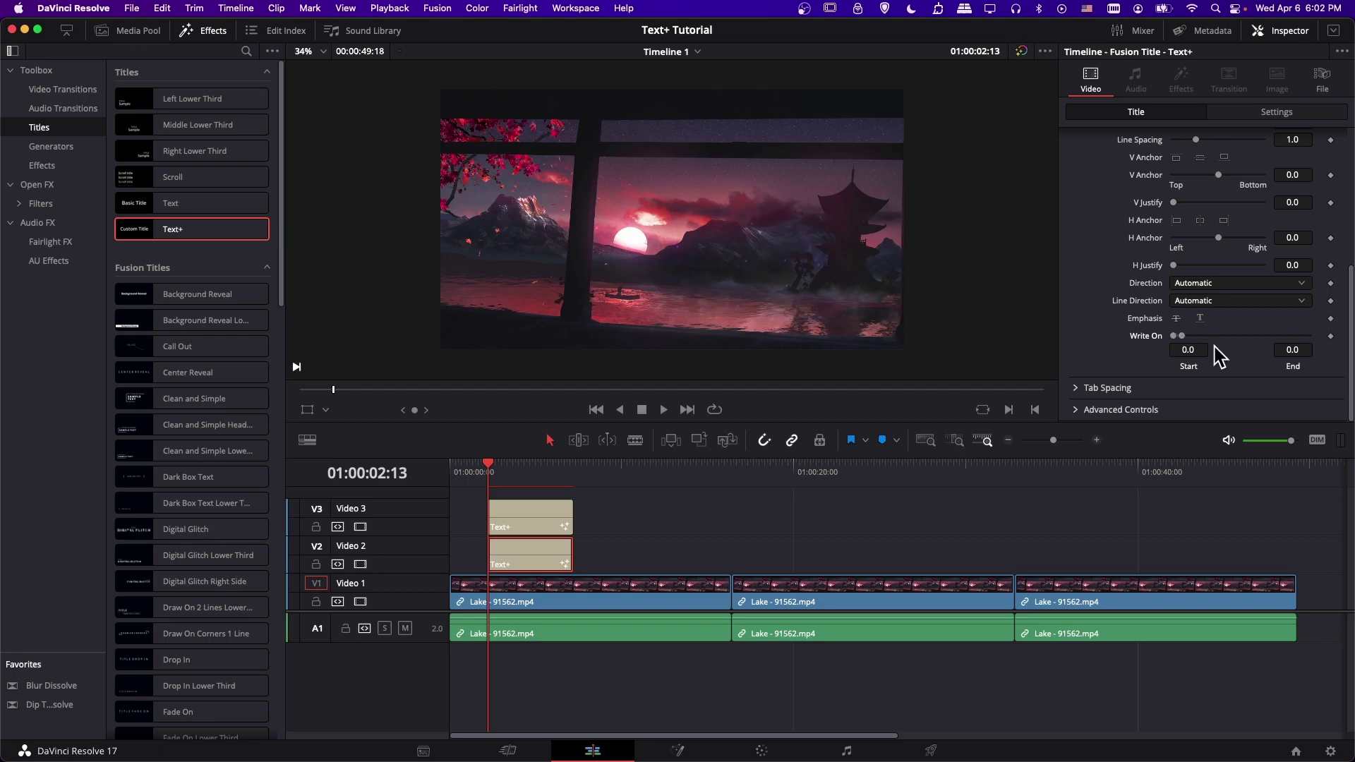
left_click(1330, 336)
Step: Add a second Write On keyframe at 01:00:03:05 with the end value set to 1.0
left_click_drag(1041, 434, 1056, 439)
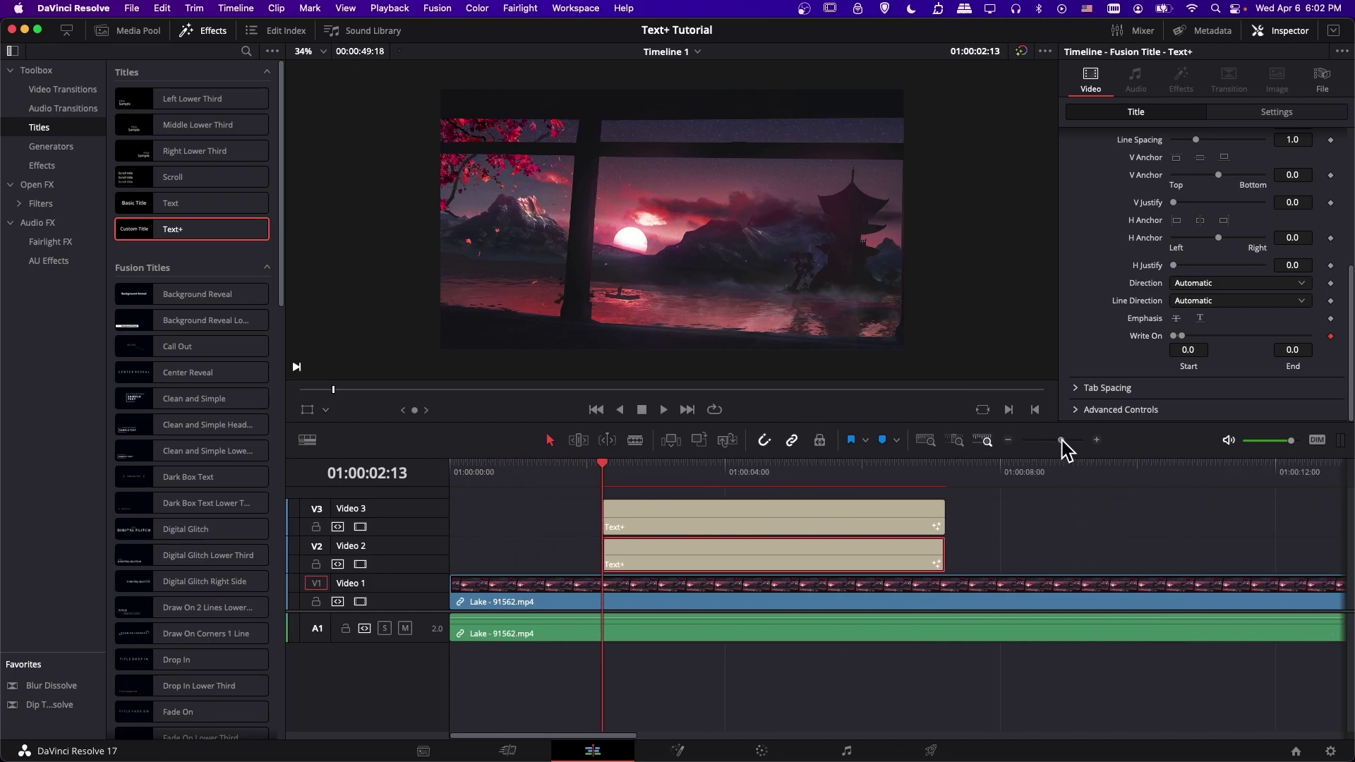
left_click_drag(608, 471, 661, 466)
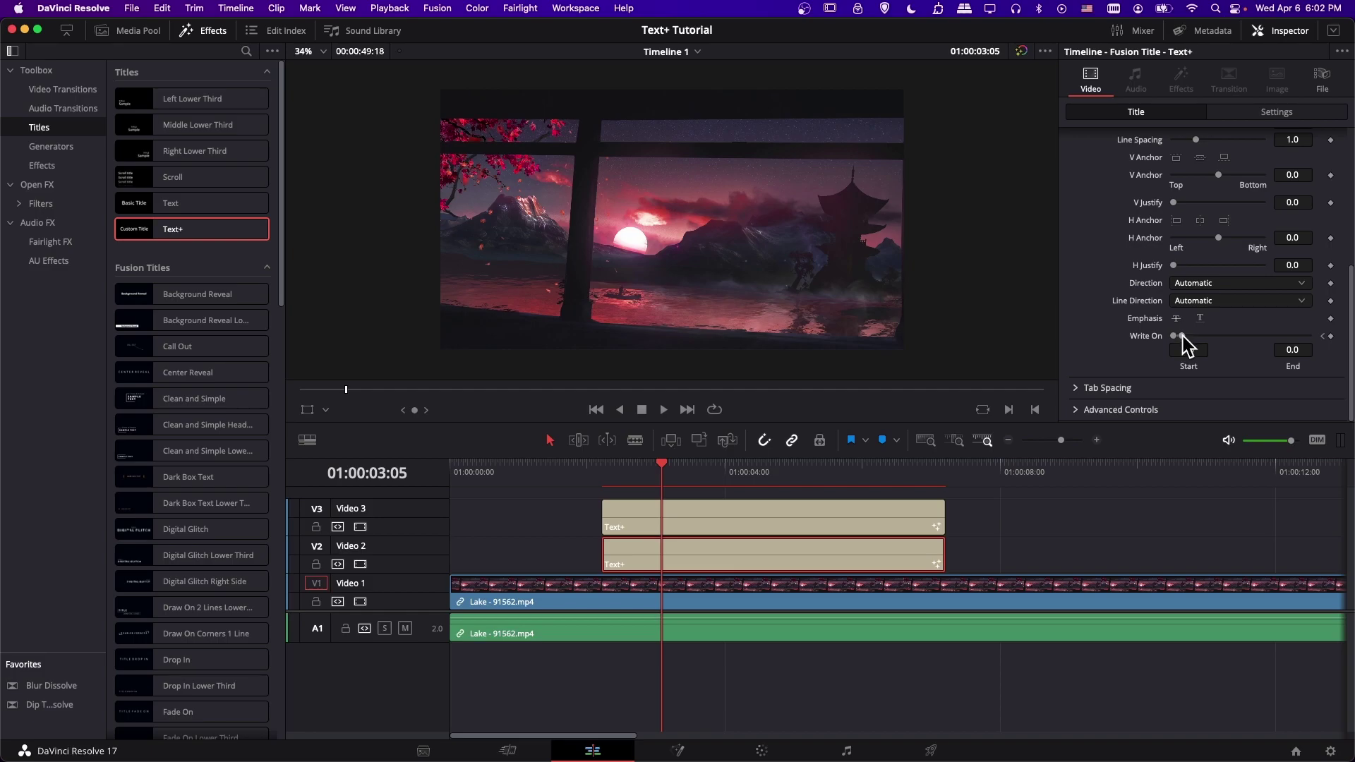
left_click_drag(1183, 337, 1320, 338)
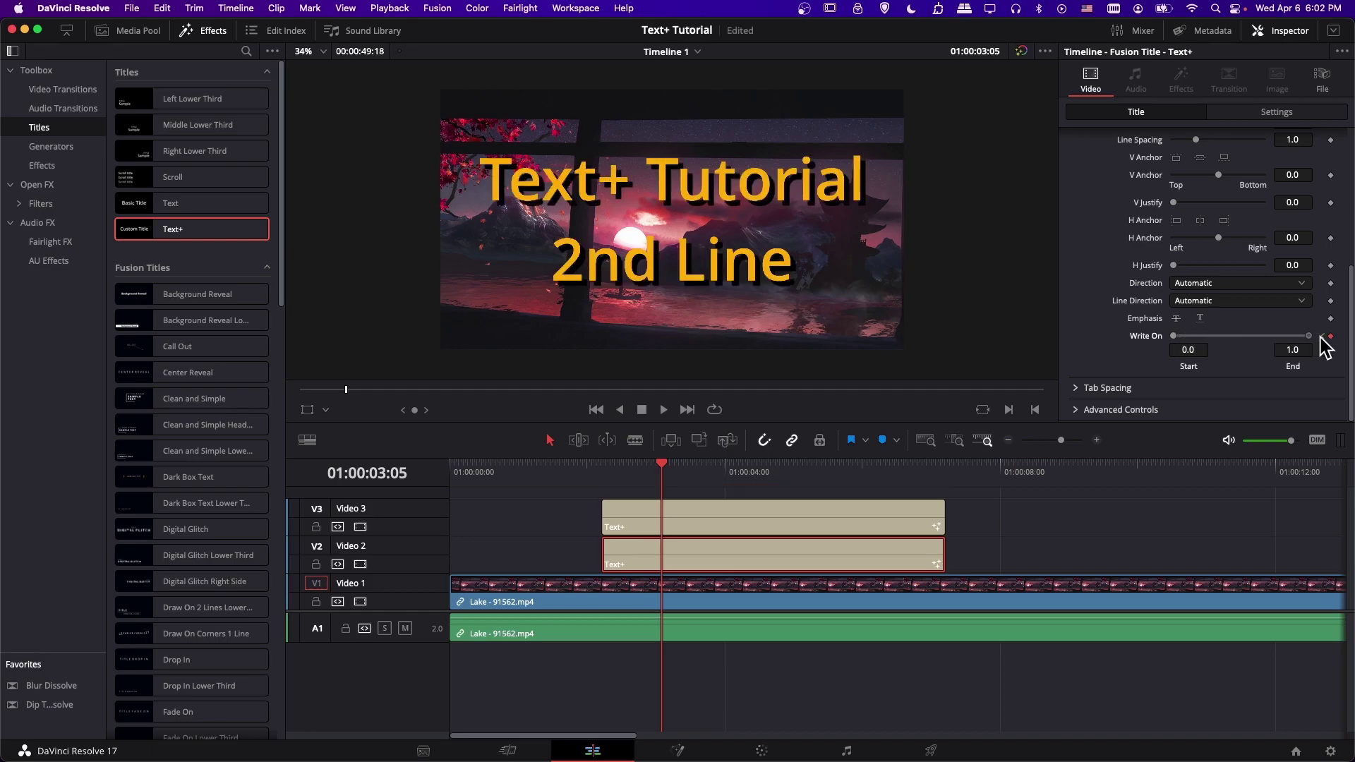
Step: Play the title from its start to review the Write On animation
left_click(603, 476)
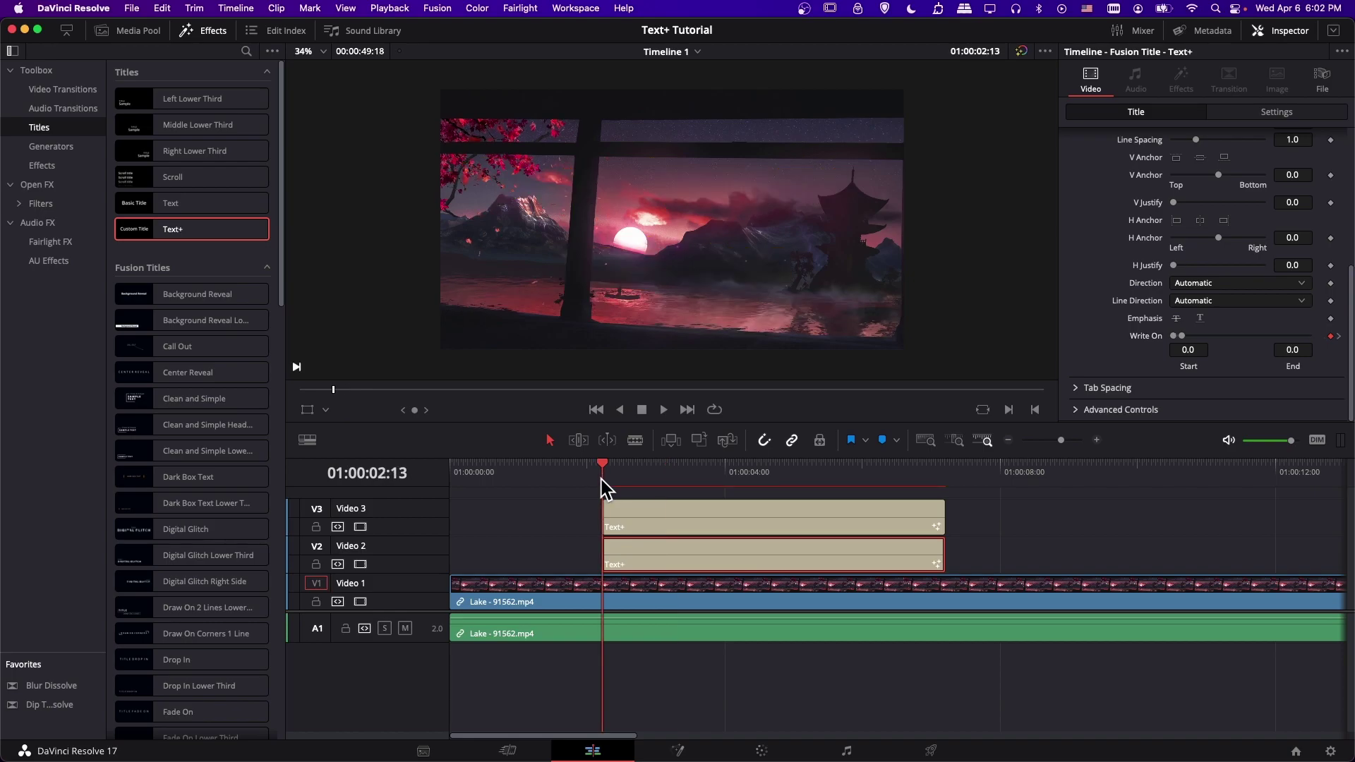
key("space")
left_click(602, 479)
key("space")
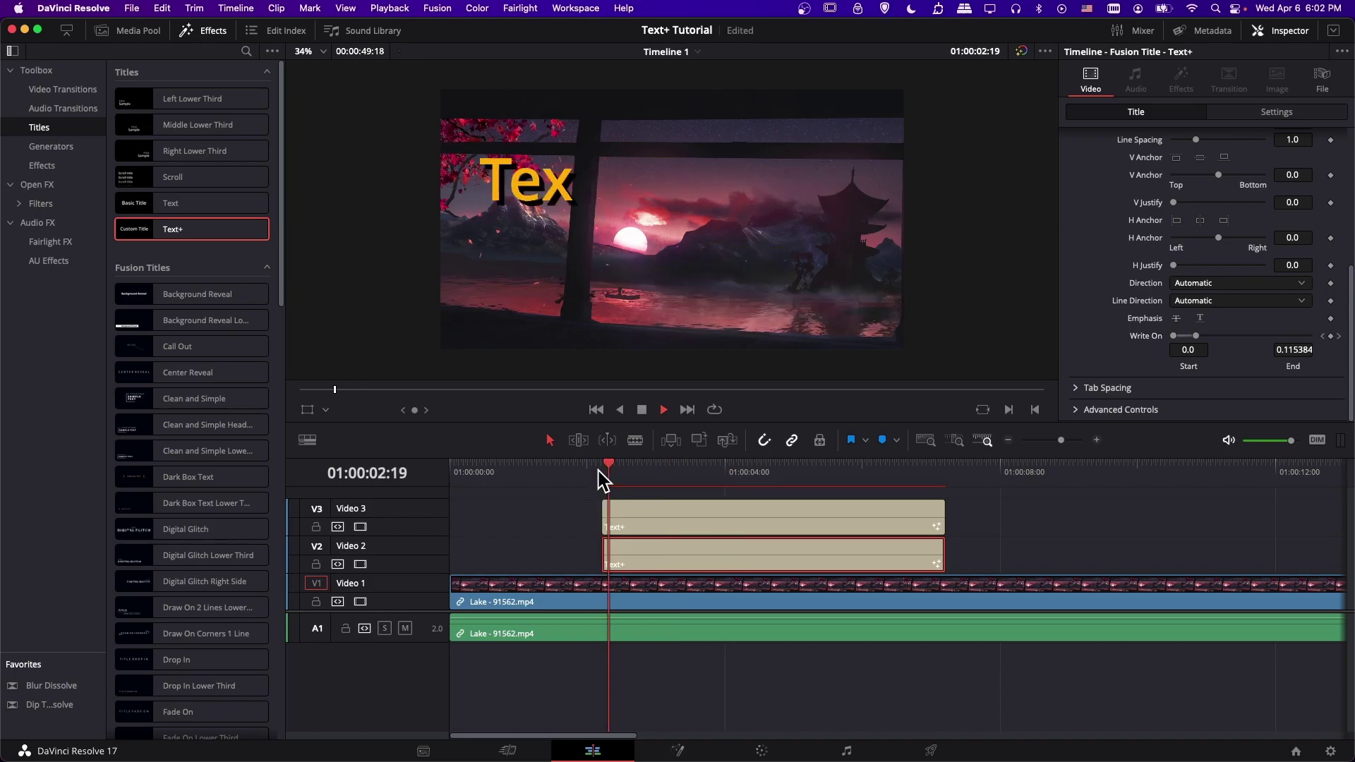
left_click(598, 472)
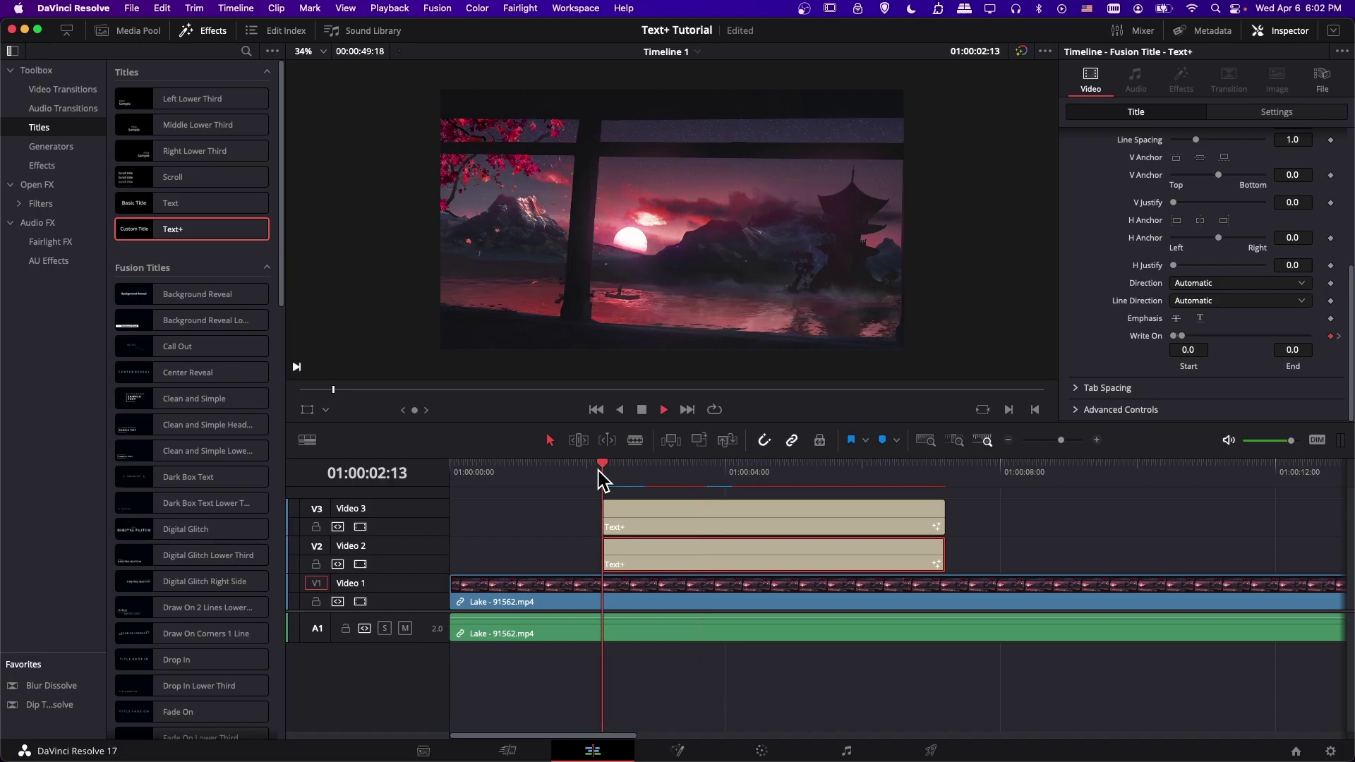
key("space")
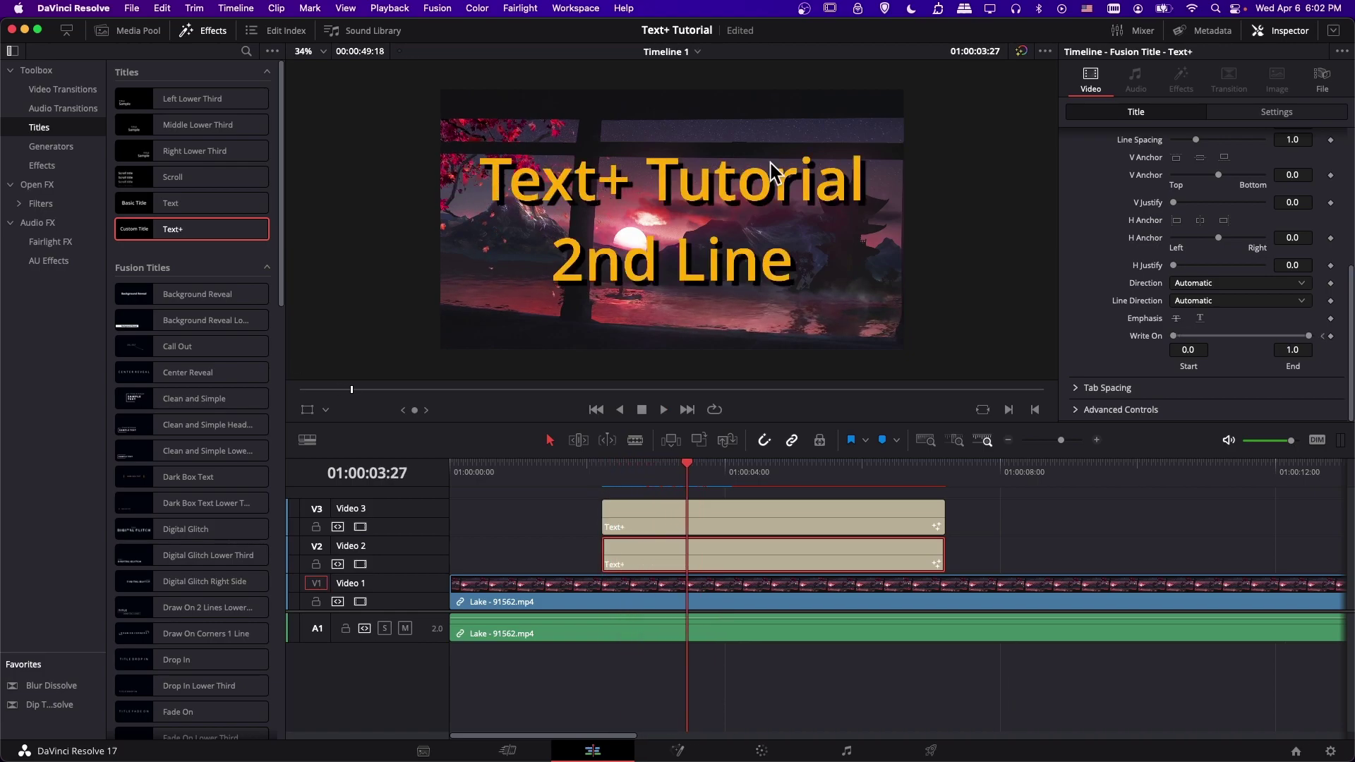
Step: Add a Blur Dissolve video transition to the start of the "Text+ Tutorial" title on Video 2
left_click(679, 468)
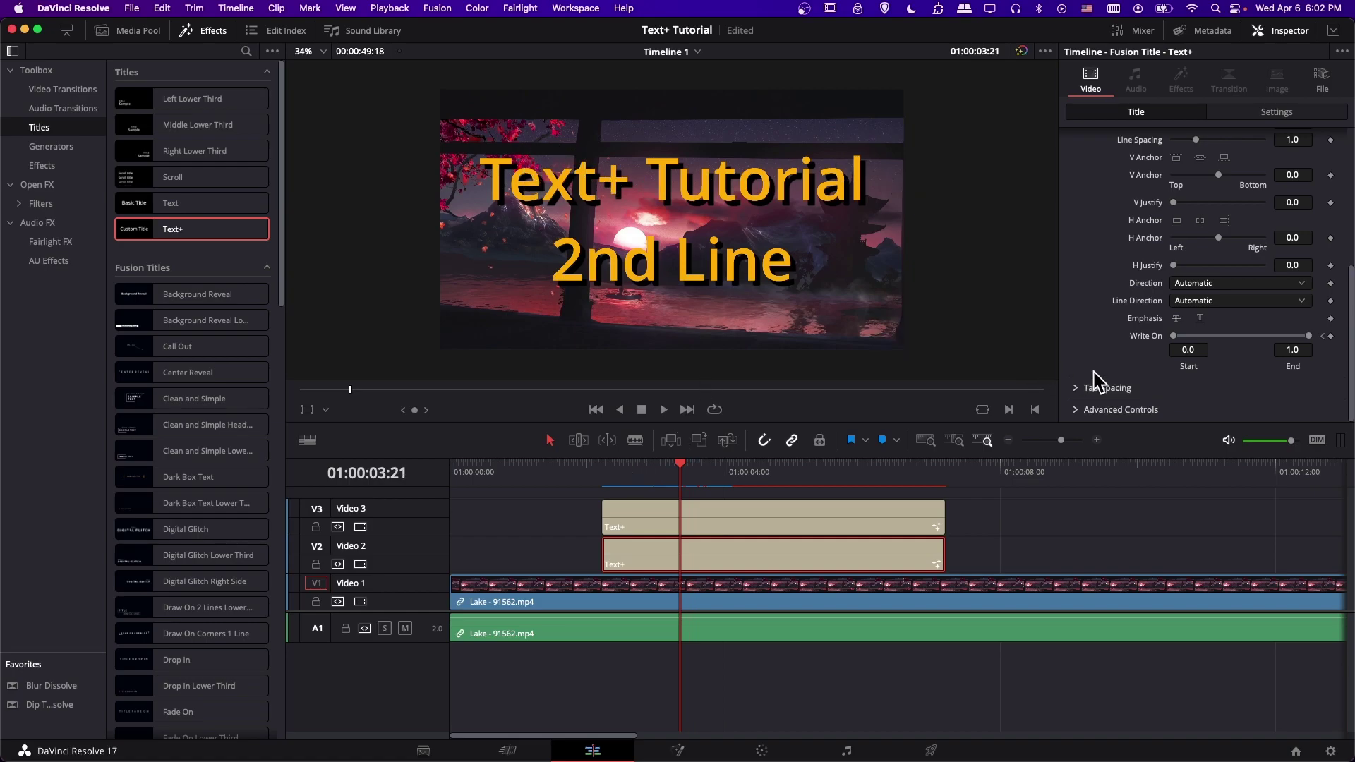
scroll(1095, 375, "up", 5)
scroll(830, 332, "up", 2)
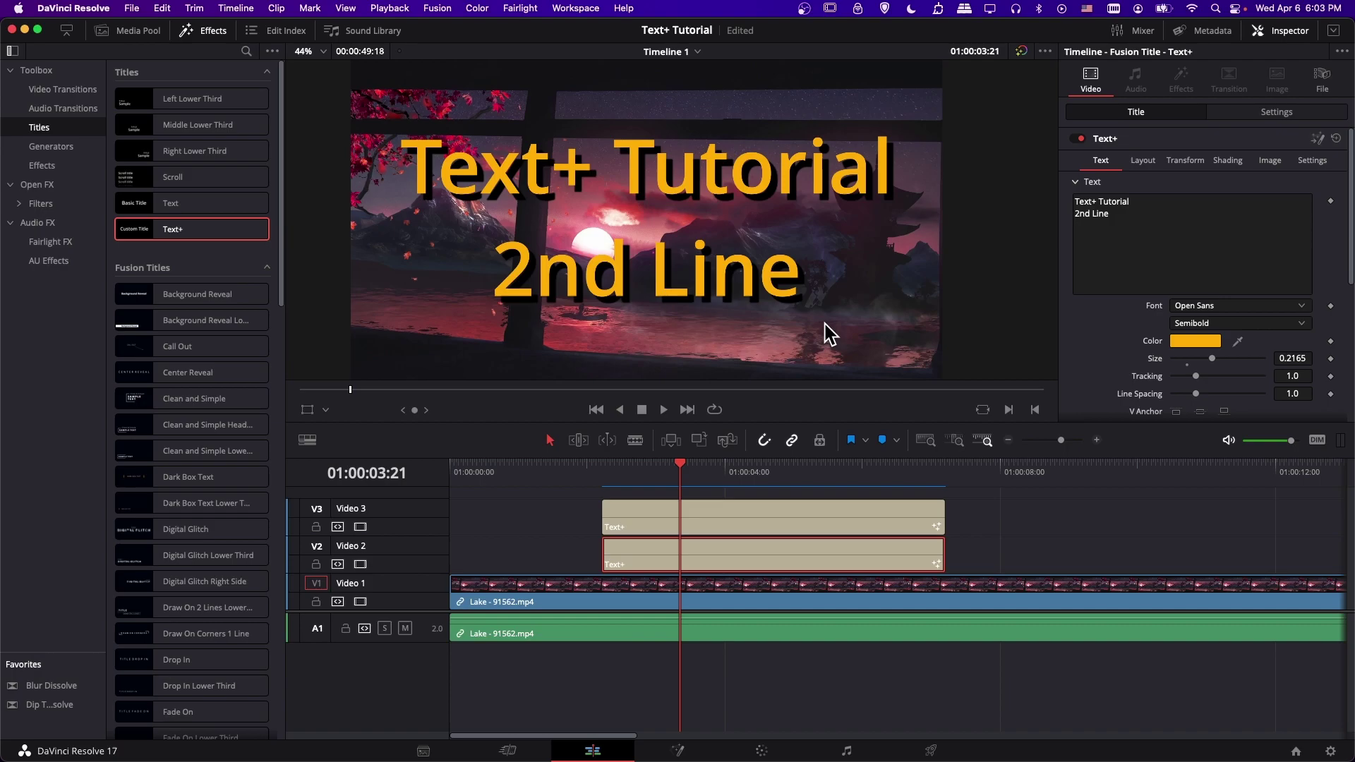
left_click(64, 90)
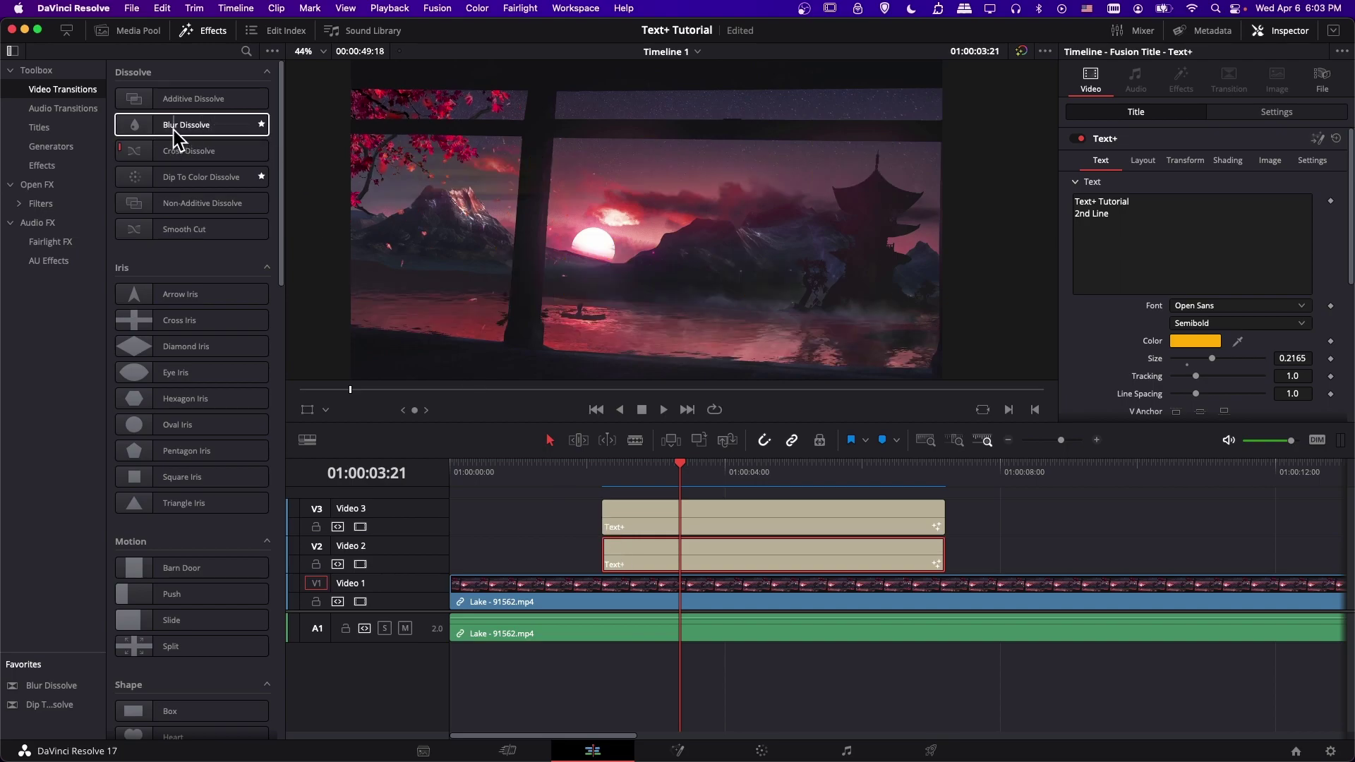
left_click_drag(176, 138, 623, 557)
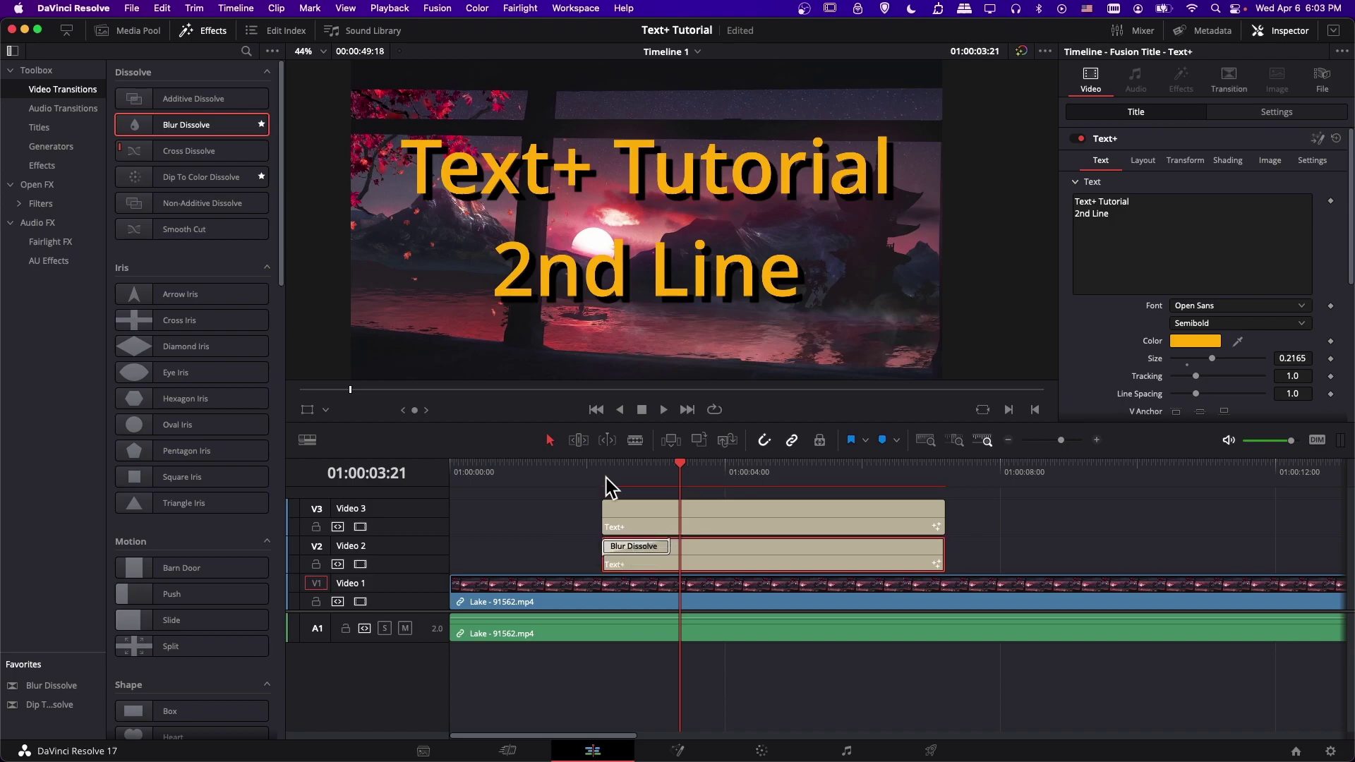
Step: Play and scrub the title's opening to review the Blur Dissolve with Write On, stepping between the Write On keyframes
left_click(601, 487)
key("space")
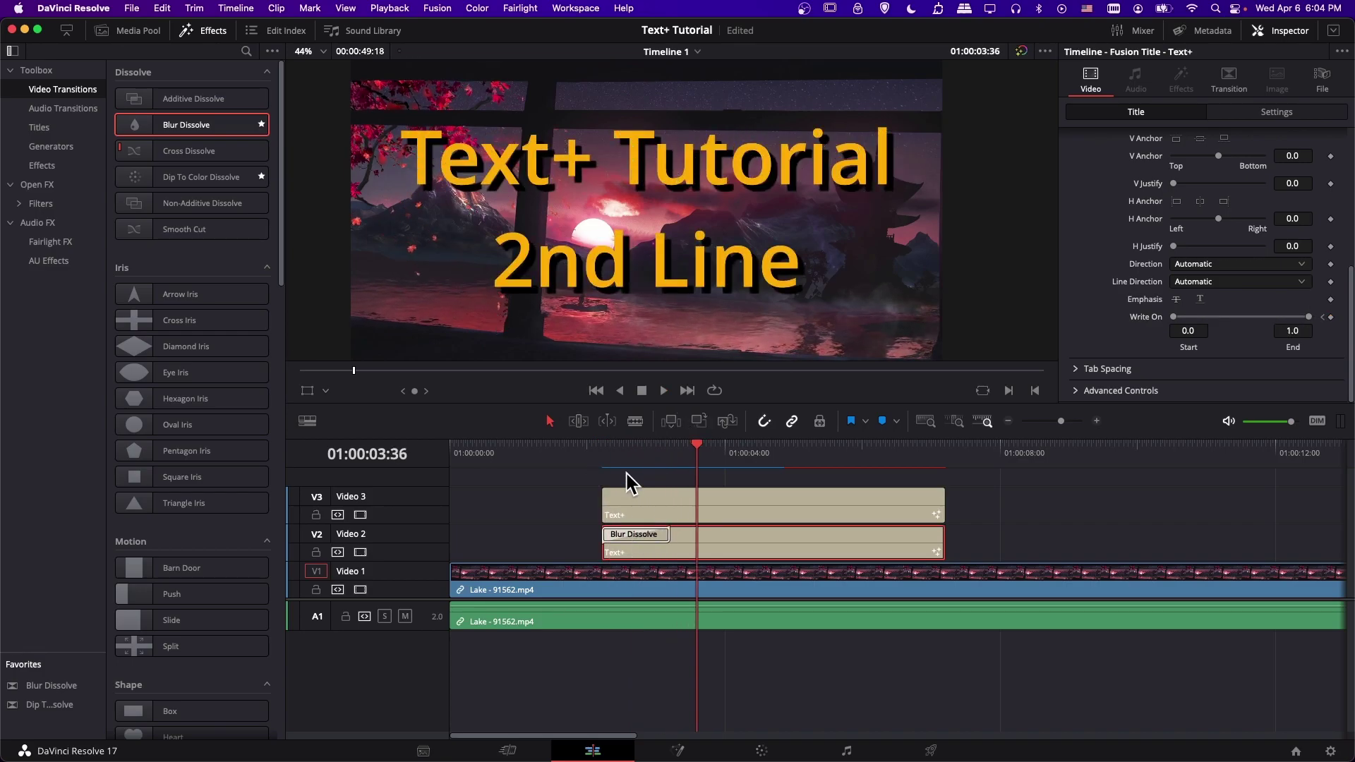
left_click_drag(607, 455, 684, 458)
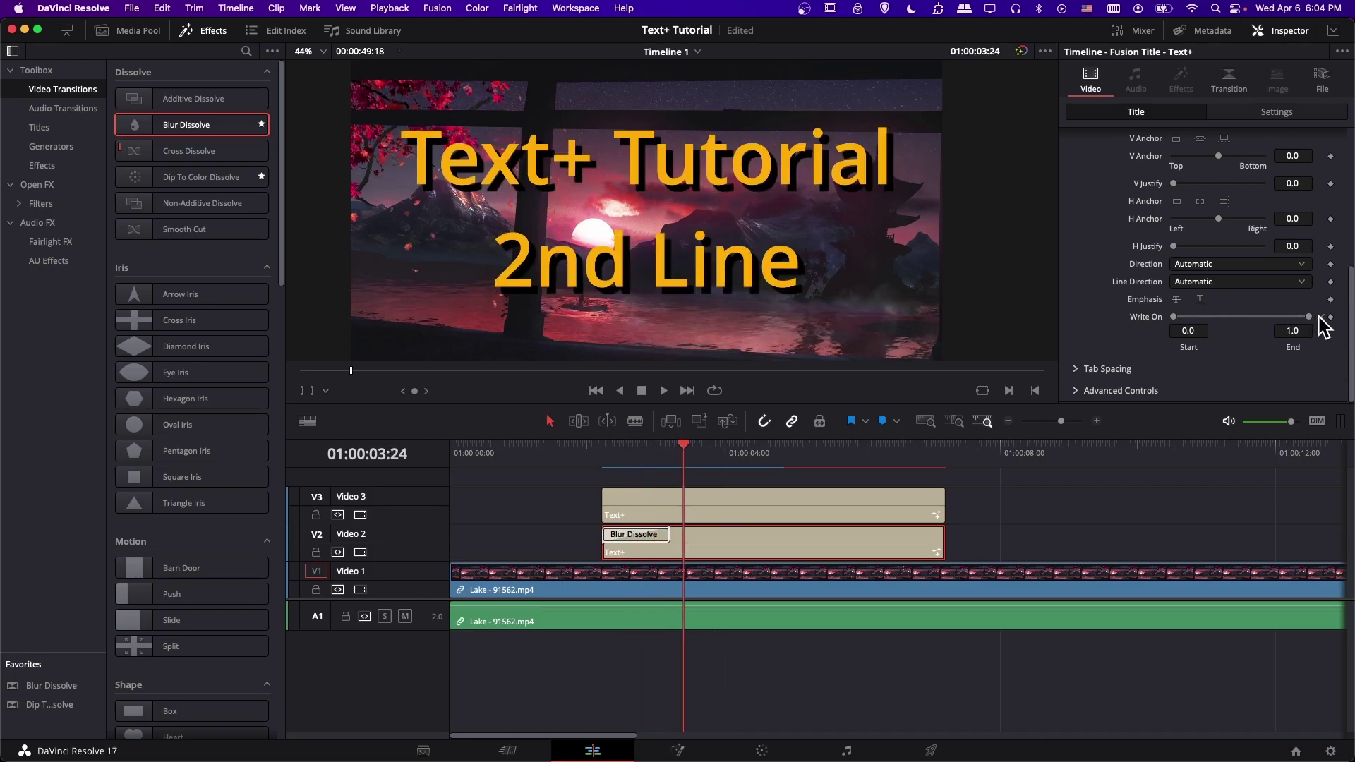
left_click(1320, 317)
left_click(1321, 318)
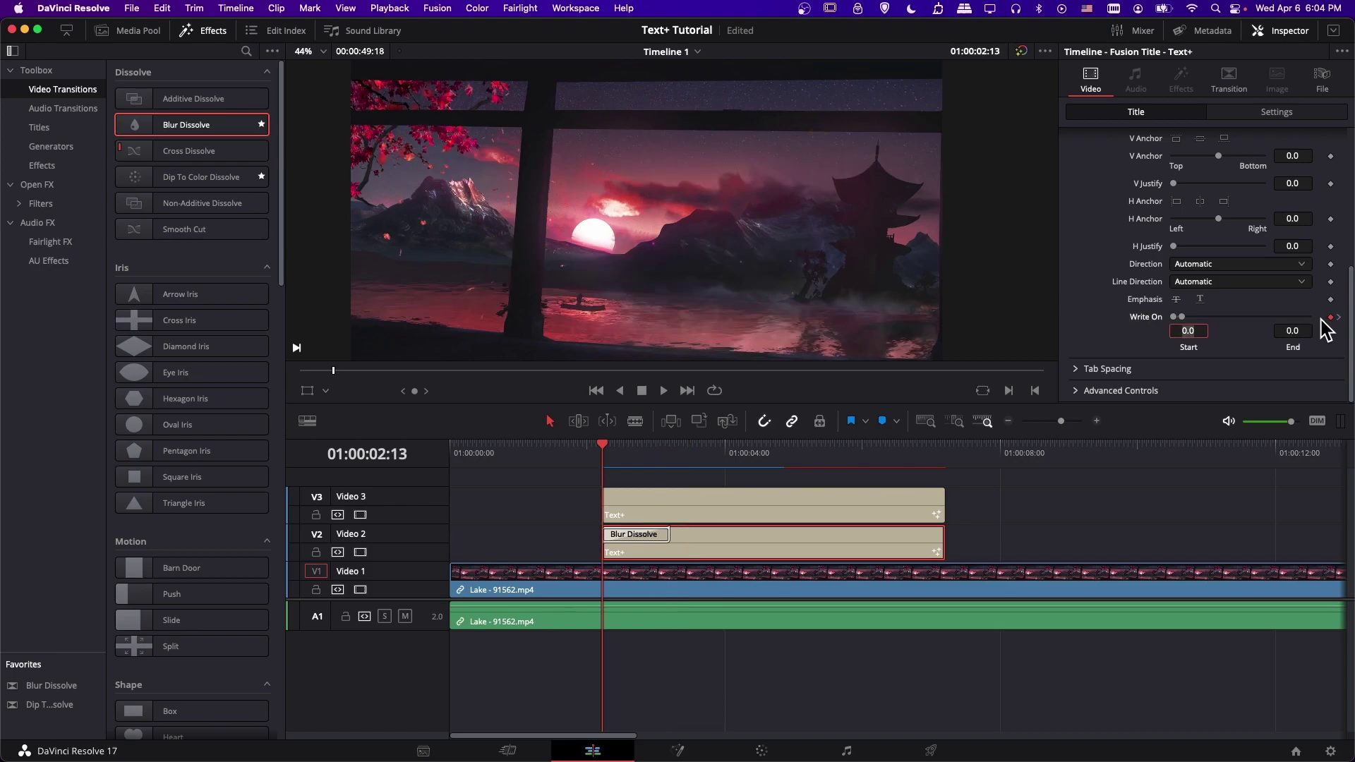
left_click(1339, 317)
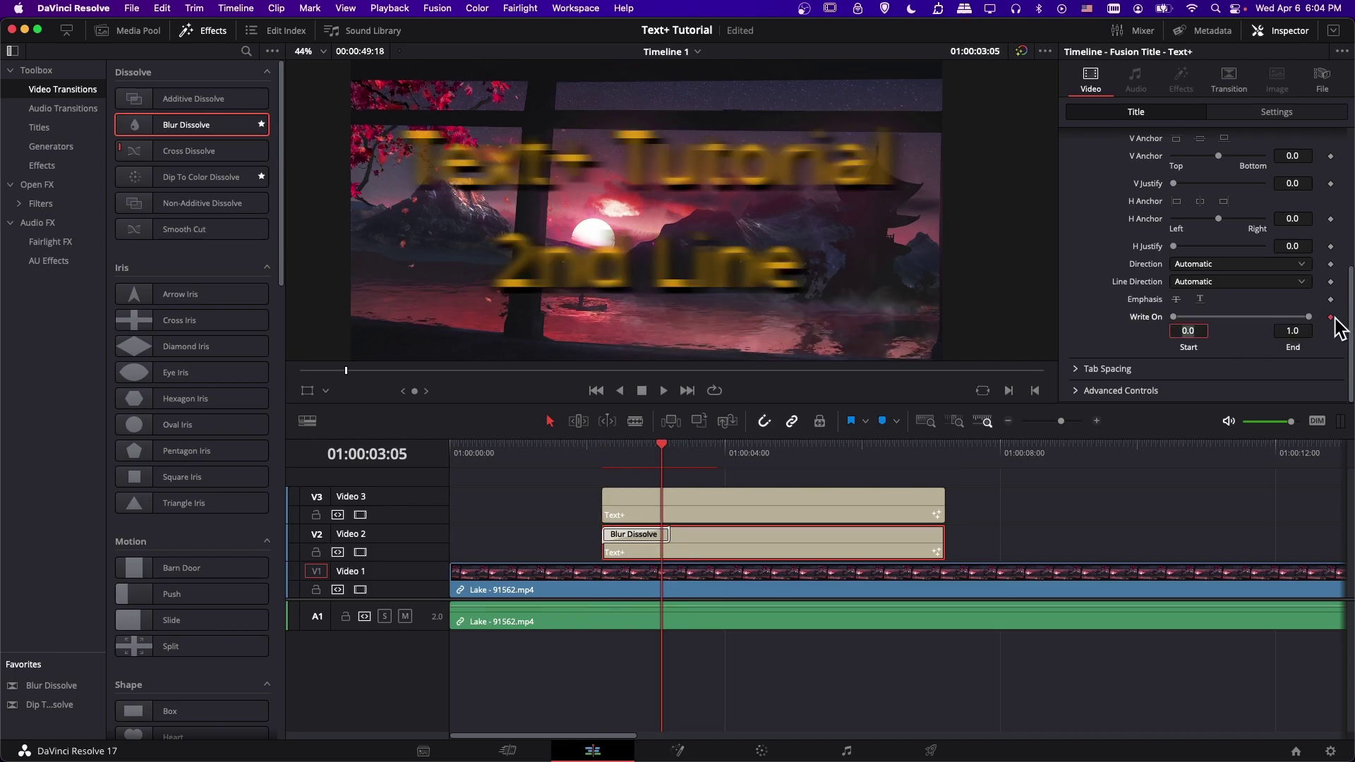
left_click(605, 458)
key("space")
key("space")
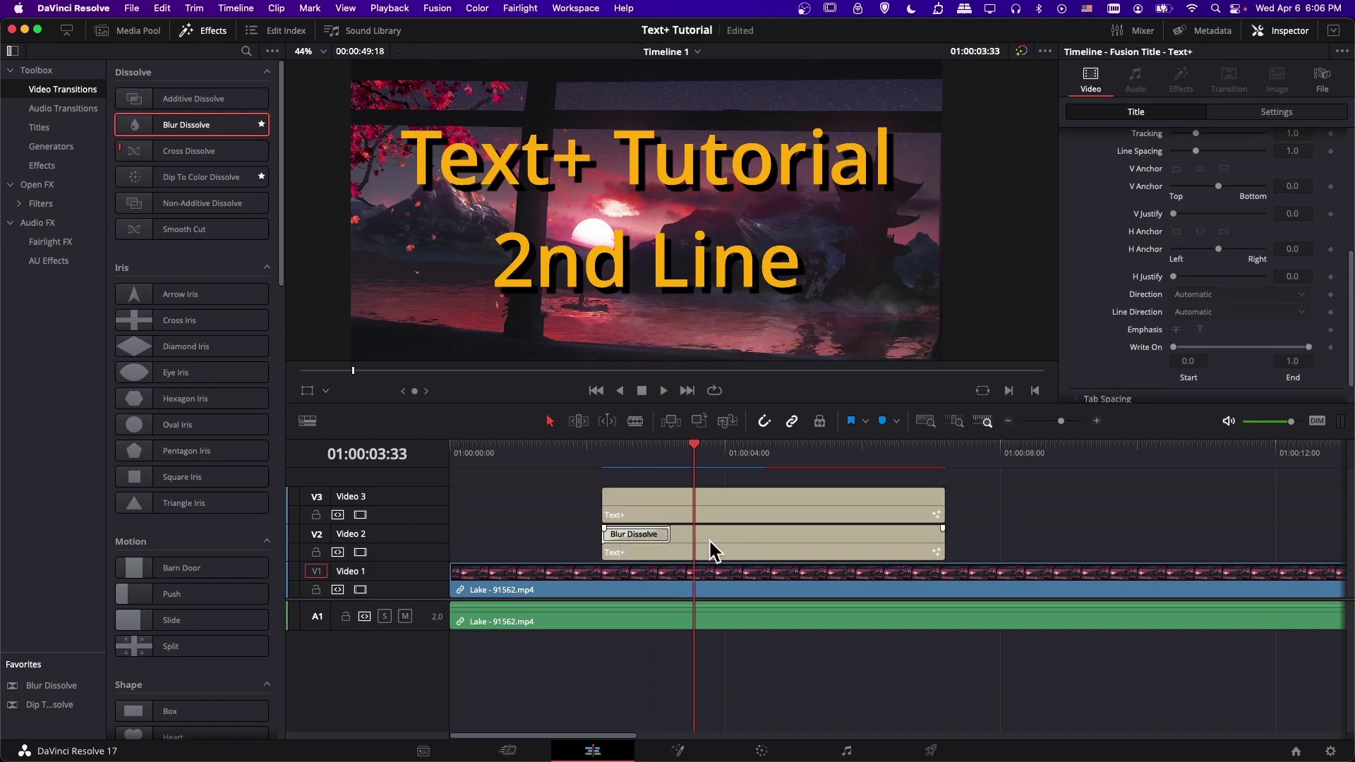
Step: Browse the Open FX effects to the Resolve FX Warp group and preview the Vortex effect
left_click(74, 187)
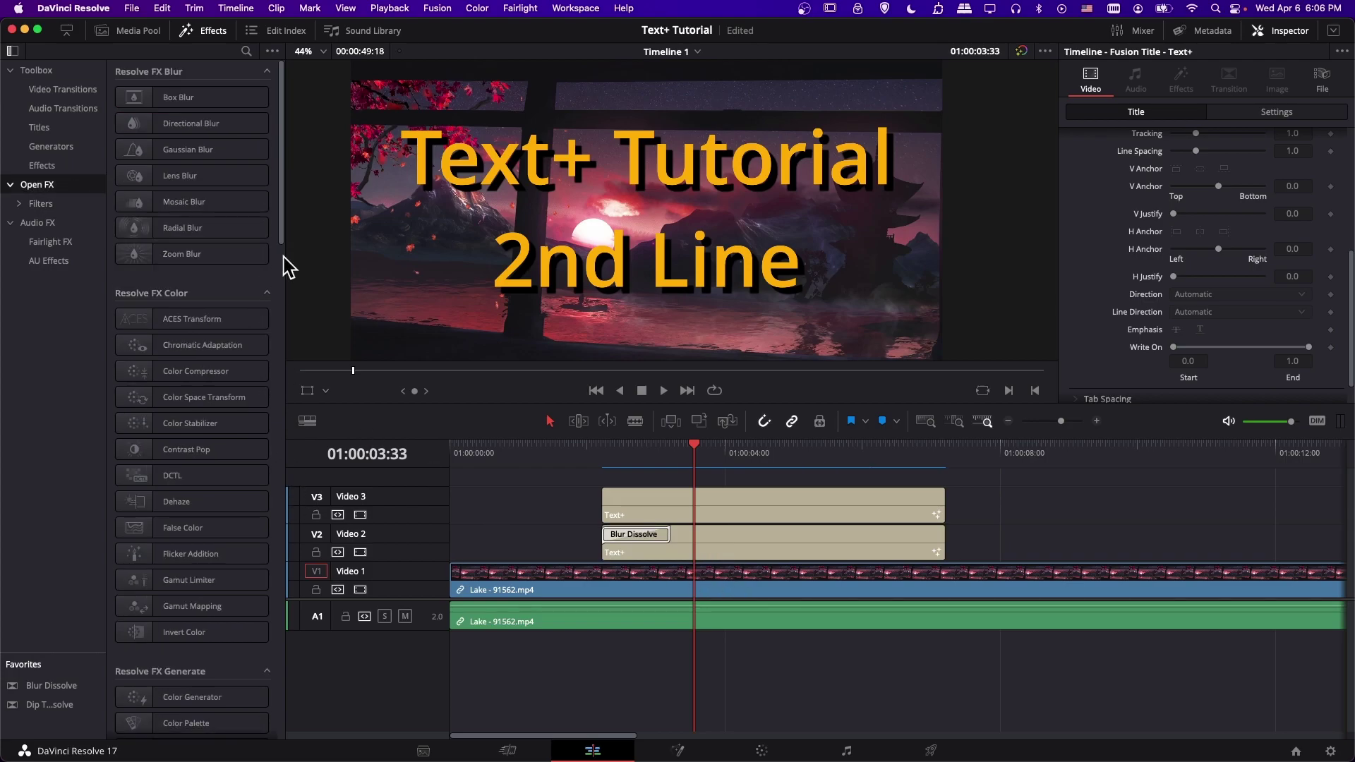
scroll(274, 271, "down", 2)
left_click_drag(269, 260, 287, 678)
scroll(205, 553, "down", 5)
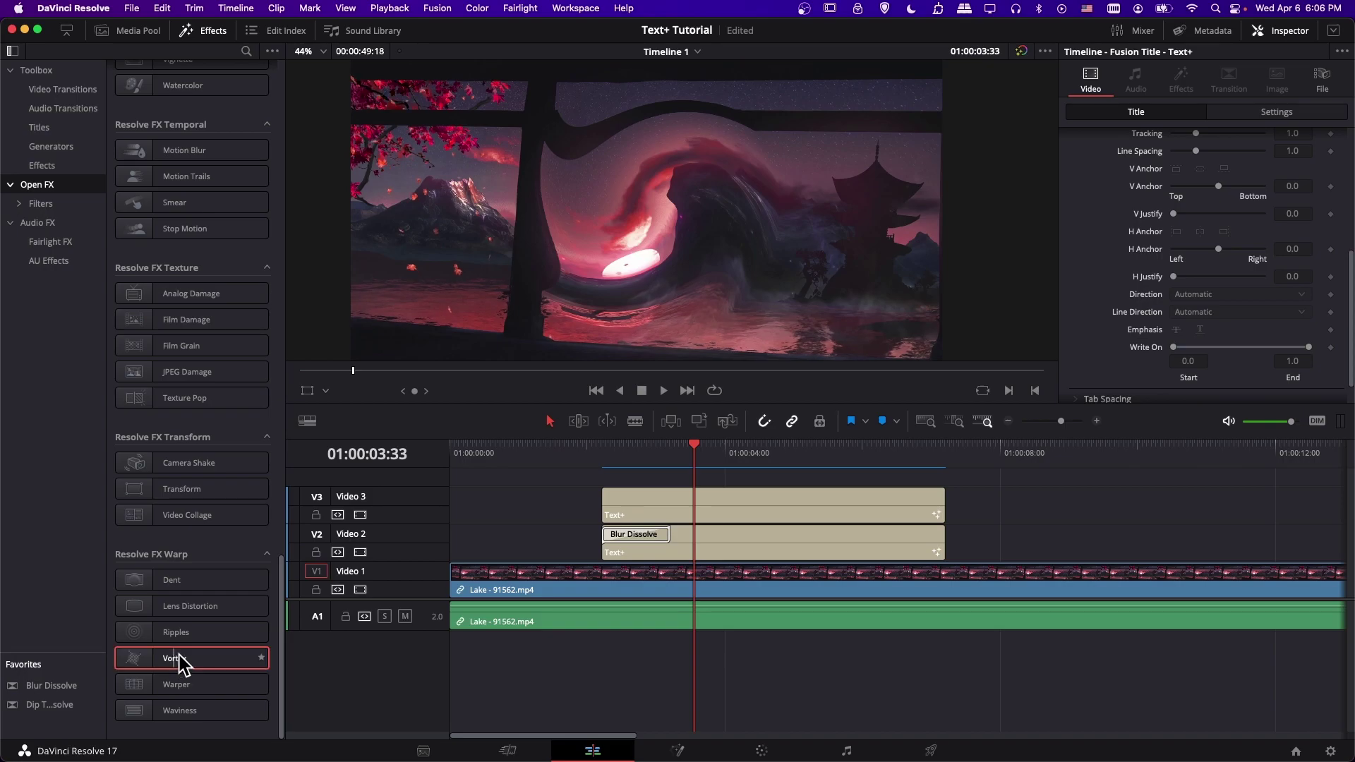
Step: Apply the Vortex effect to the Video 2 title and keyframe its Size at 0 at 01:00:06:22
left_click_drag(182, 664, 917, 532)
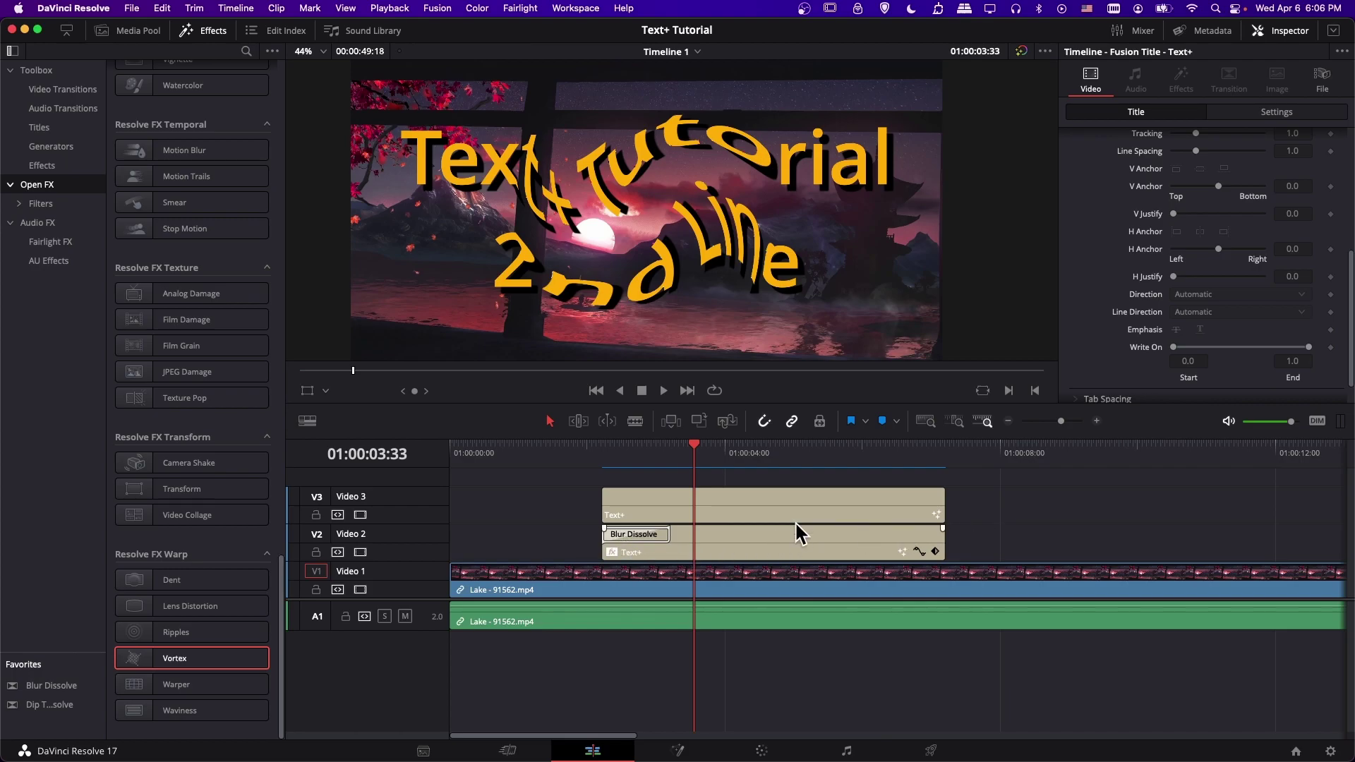
left_click_drag(879, 456, 888, 453)
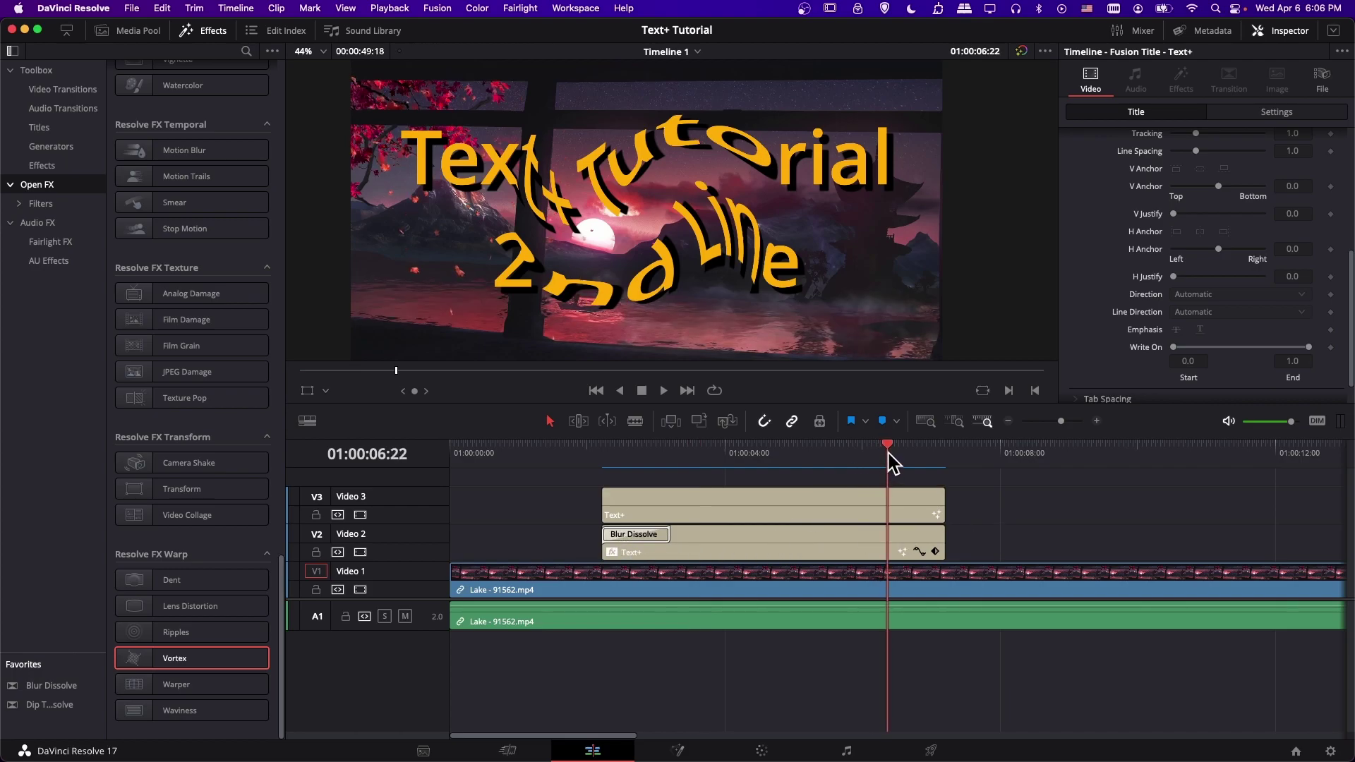
left_click(874, 544)
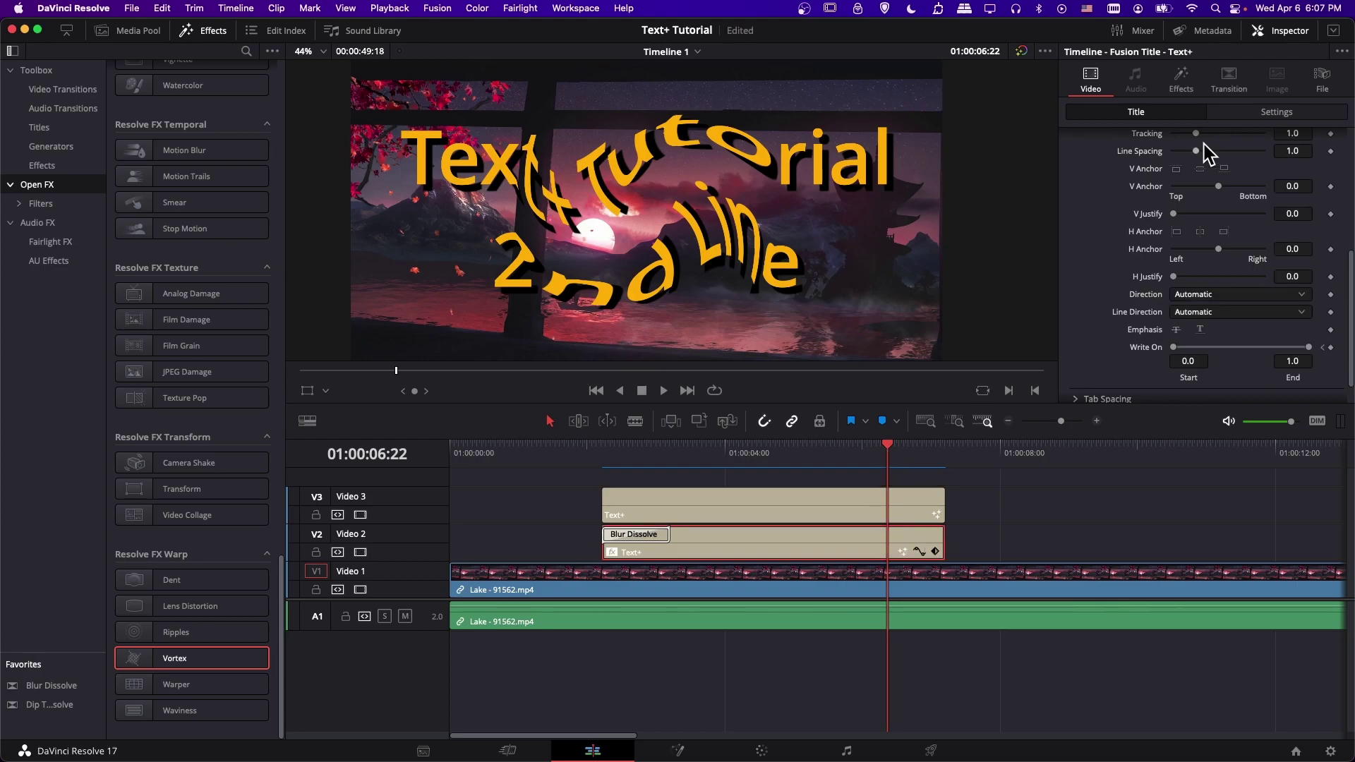
left_click(1198, 89)
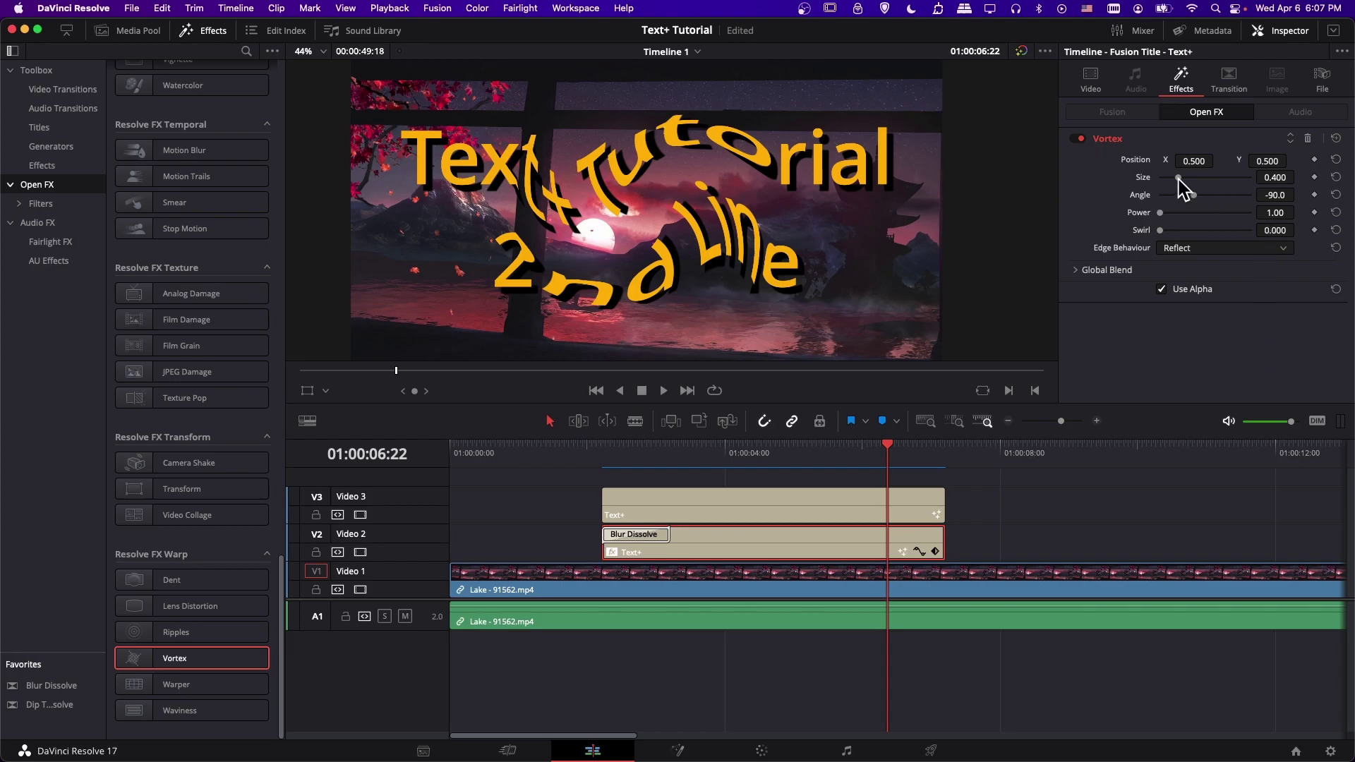
left_click_drag(1178, 178, 1139, 179)
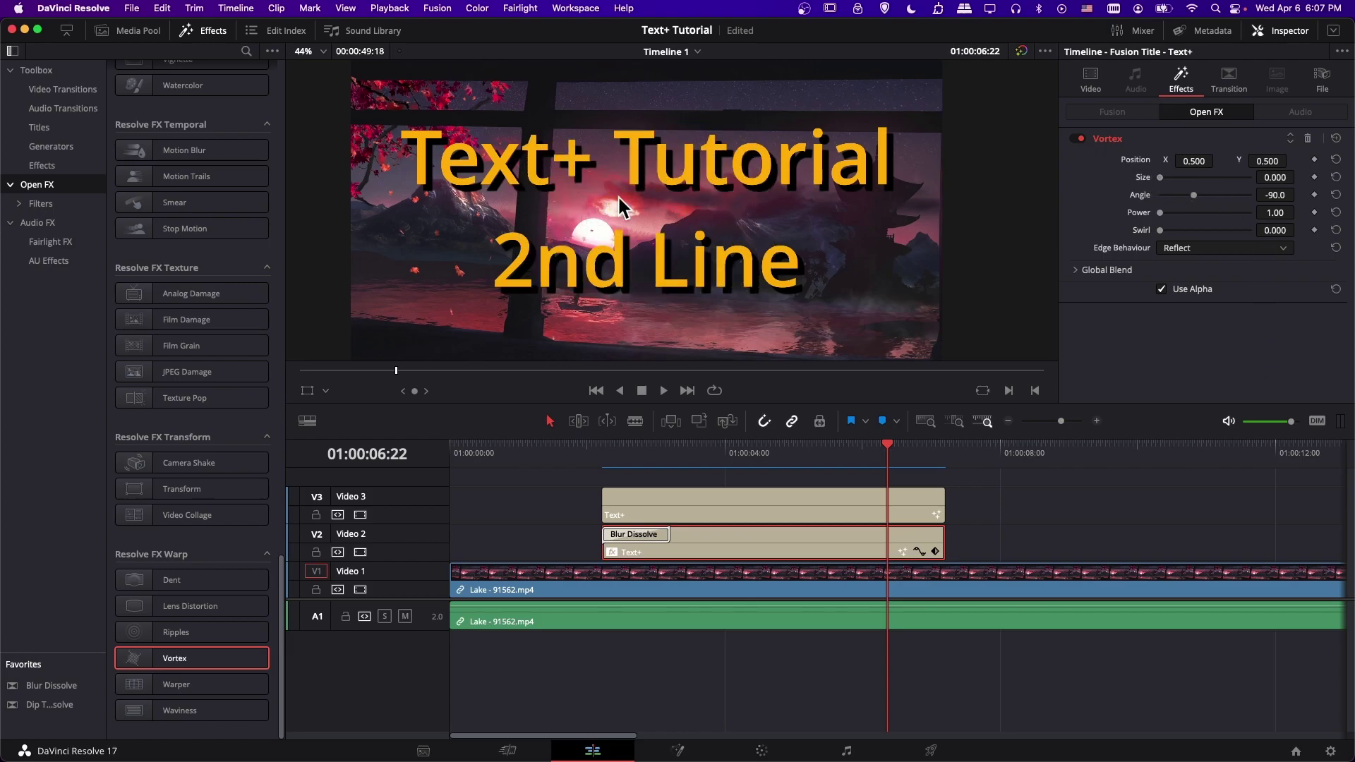
left_click(1314, 178)
Step: Keyframe the Vortex Size at 2.0 on the title's last frame, 01:00:07:12, and play back the ending
left_click_drag(891, 445, 942, 447)
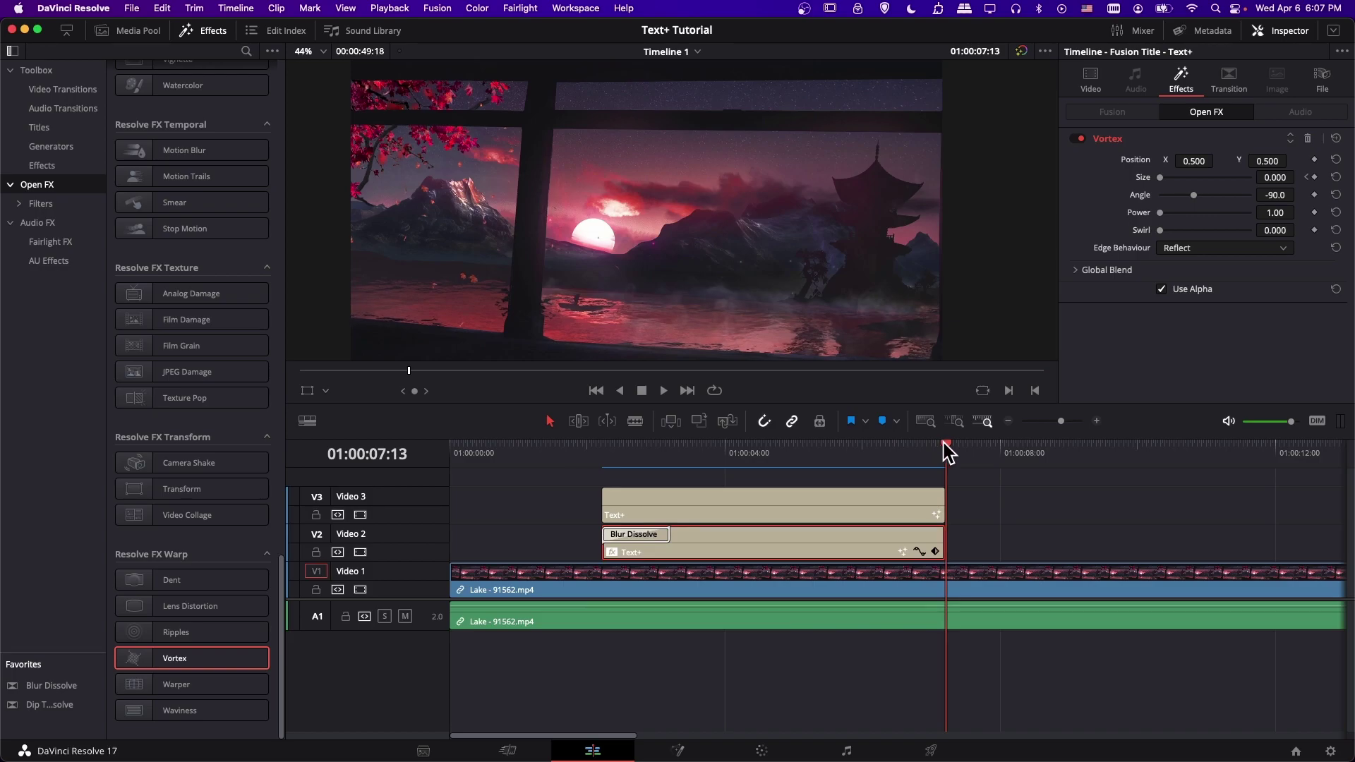
key("Left")
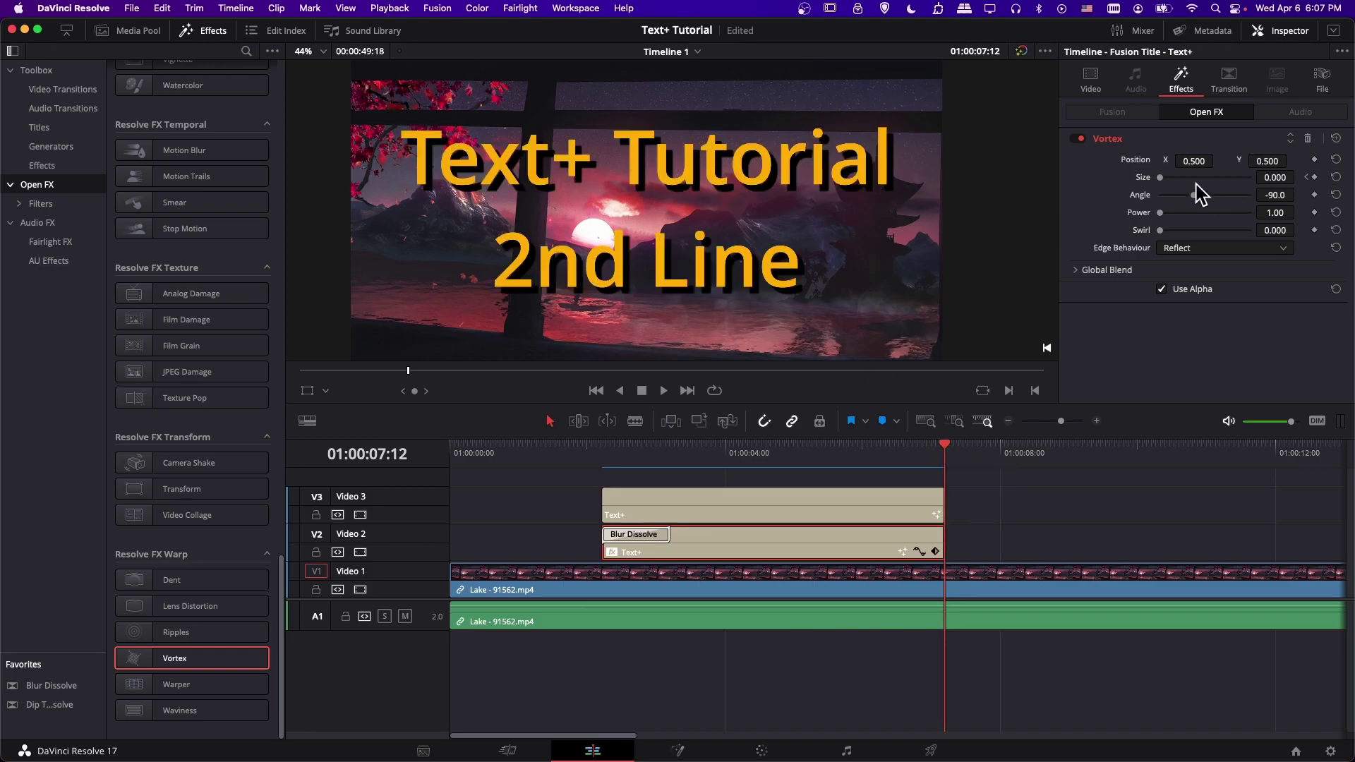
left_click_drag(1160, 178, 1163, 178)
left_click_drag(1163, 180, 1251, 179)
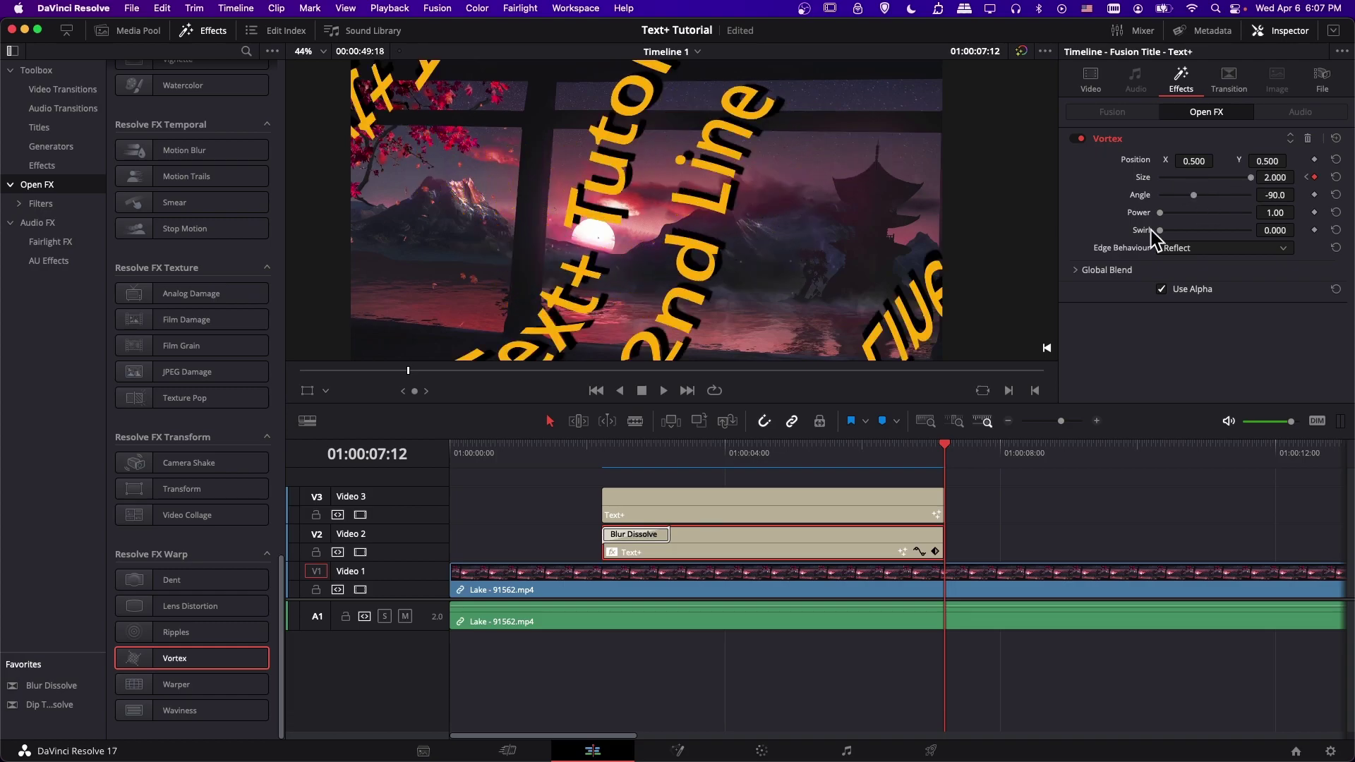
left_click(870, 457)
key("space")
Step: Keyframe the Vortex Power and Swirl at the first Size keyframe, and set Swirl to 0.760 on the last one
left_click(1307, 177)
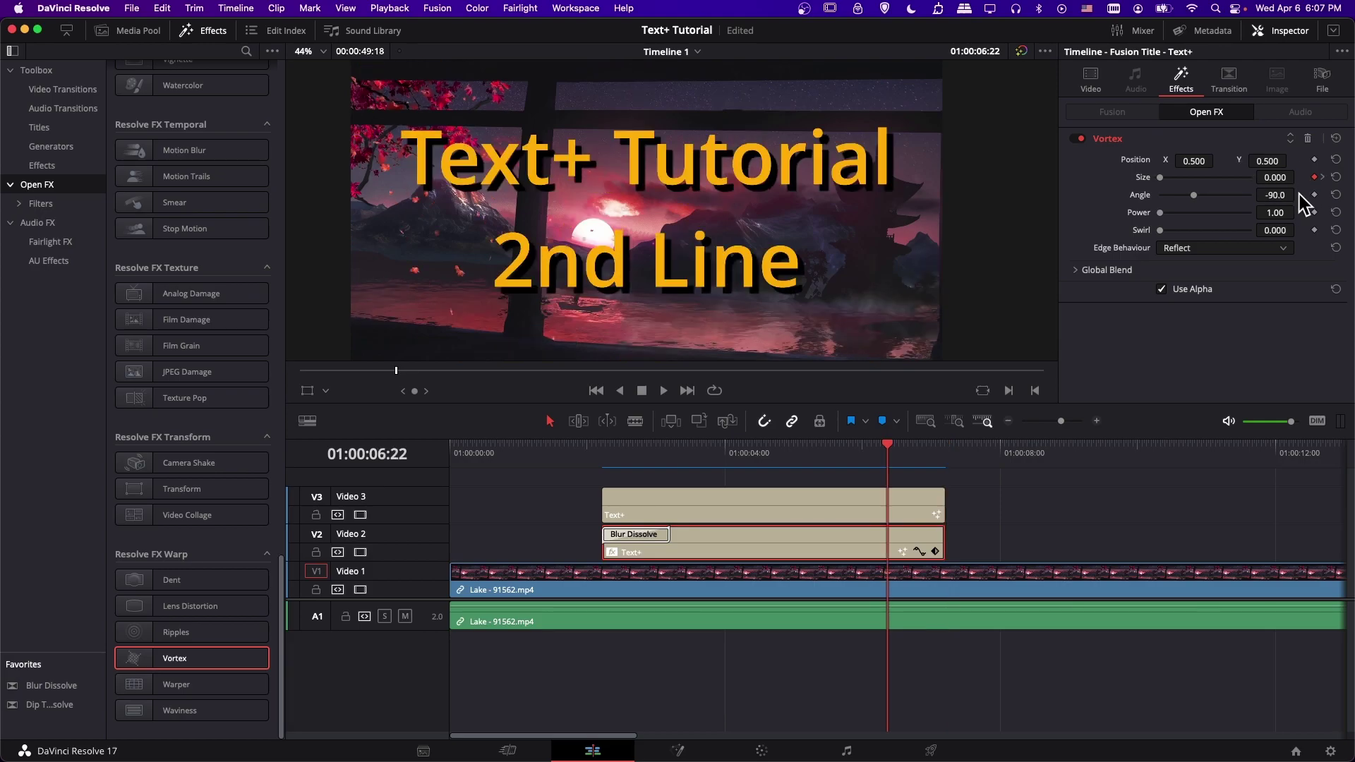
left_click(1314, 212)
left_click(1322, 177)
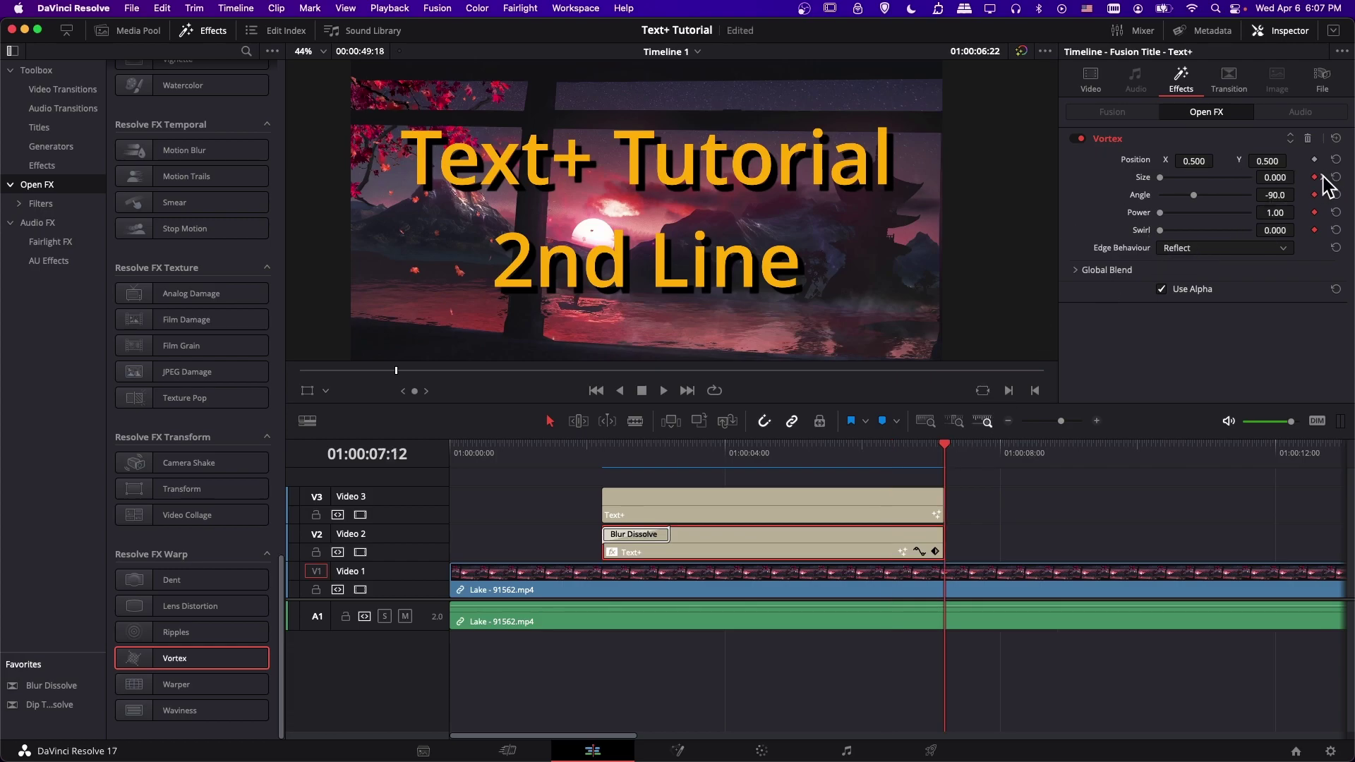
left_click_drag(1160, 230, 1231, 230)
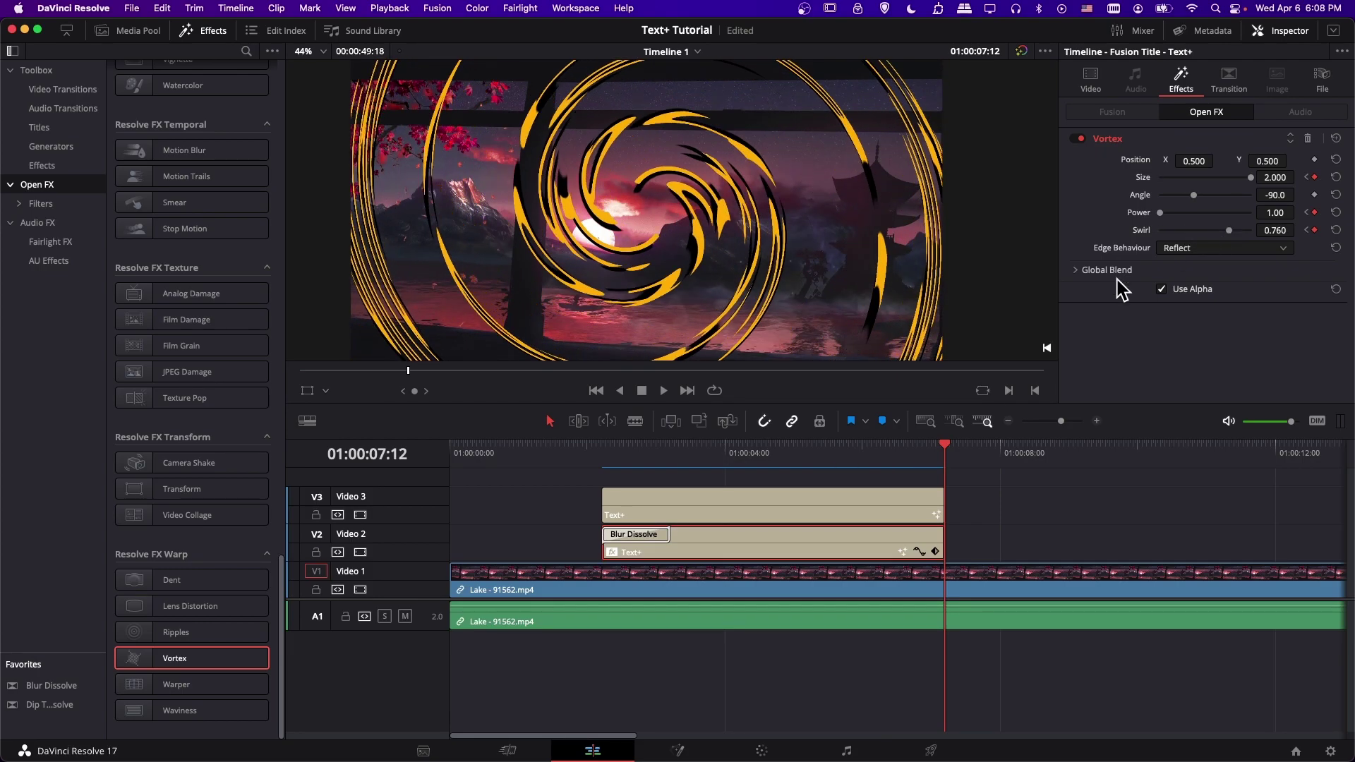
Step: Replay the end of the title to review the animated Vortex swirl
left_click(878, 451)
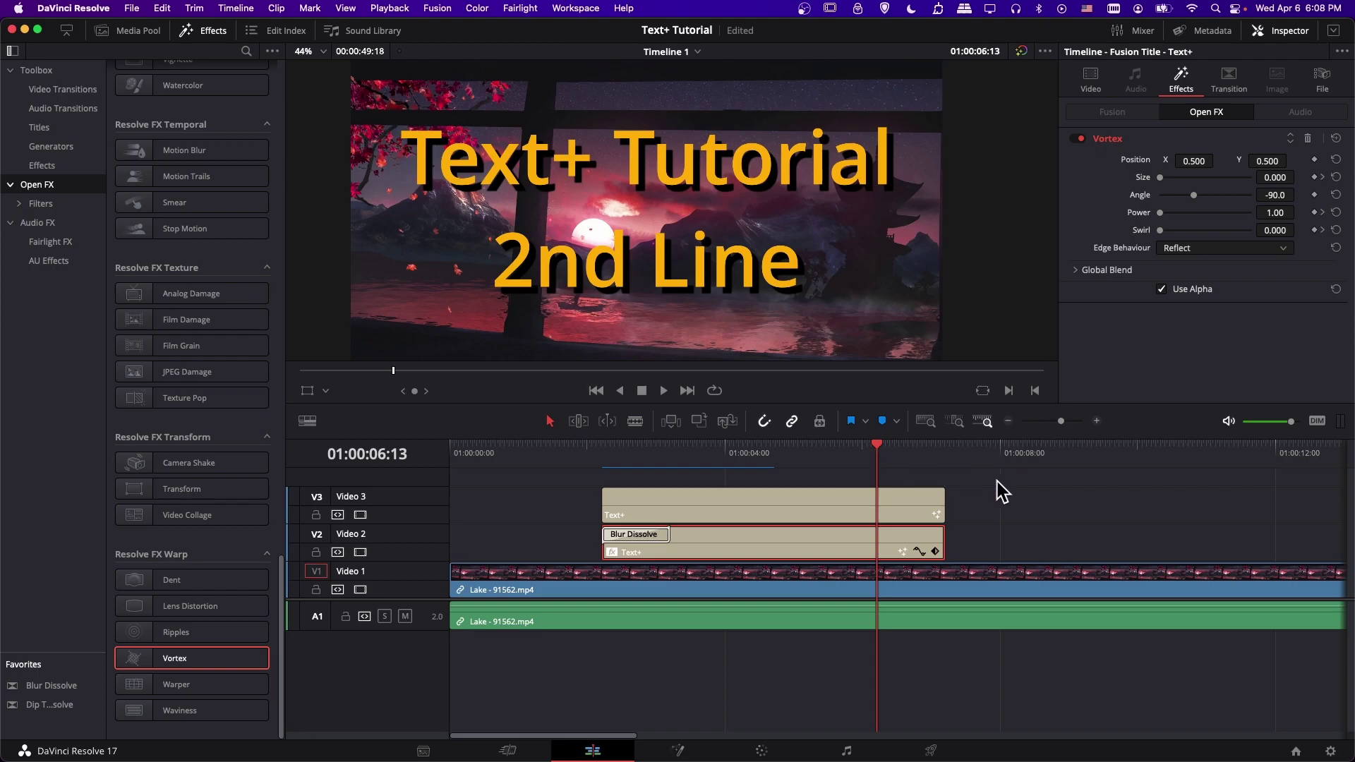
key("space")
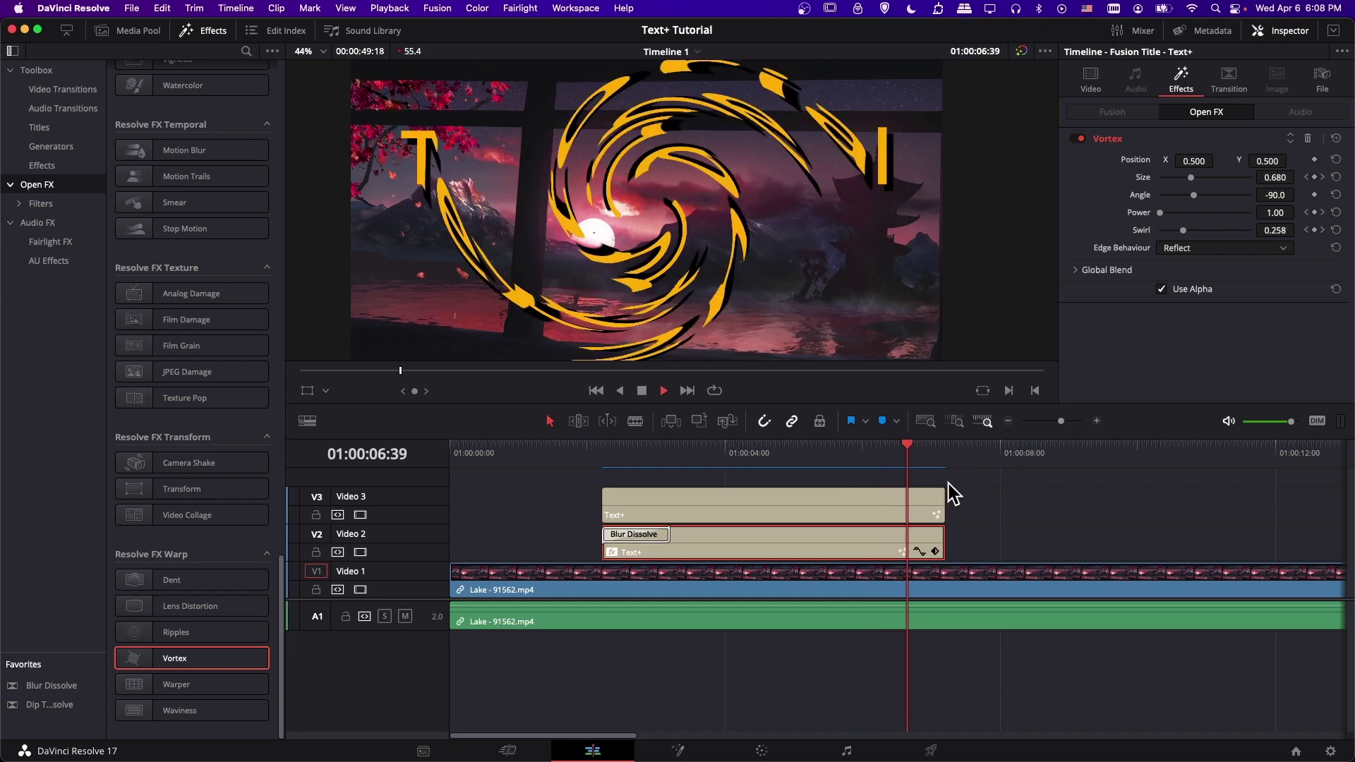
left_click(877, 455)
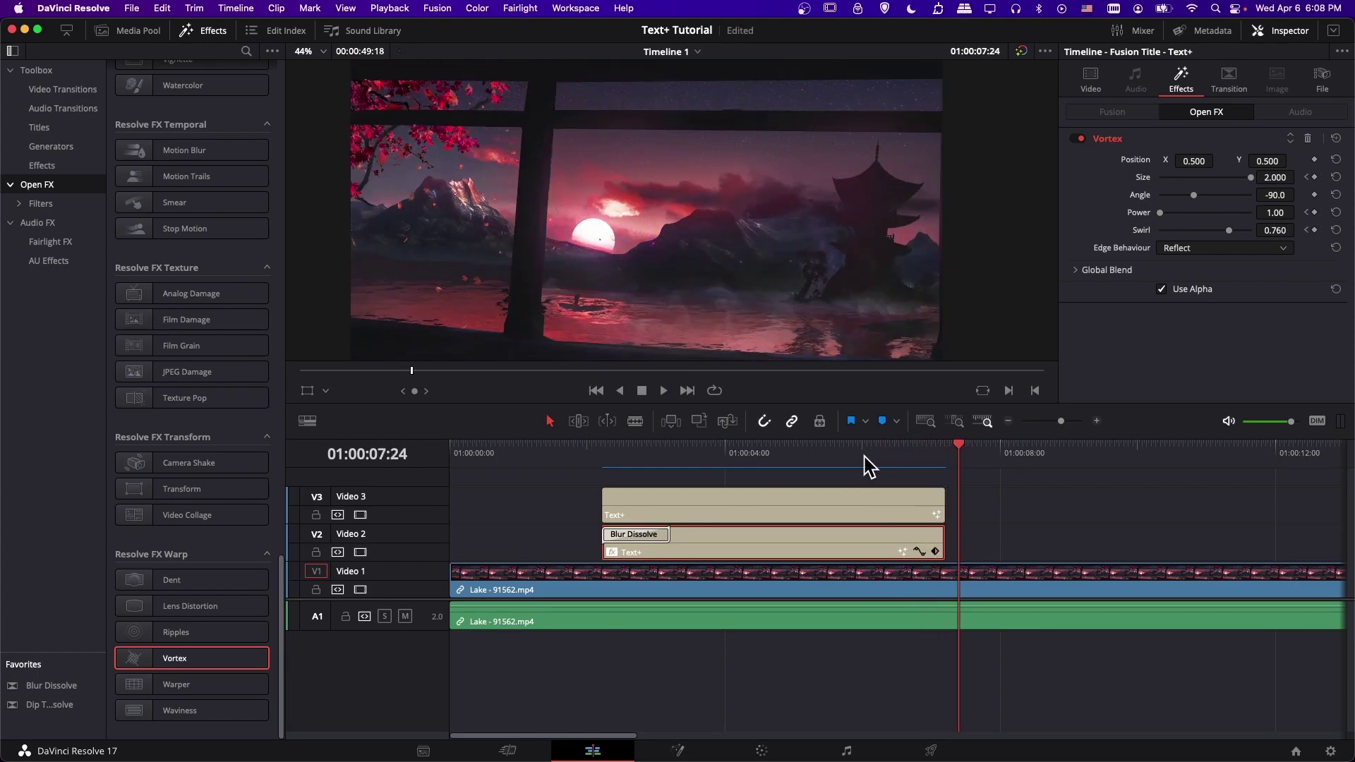
key("space")
left_click(878, 455)
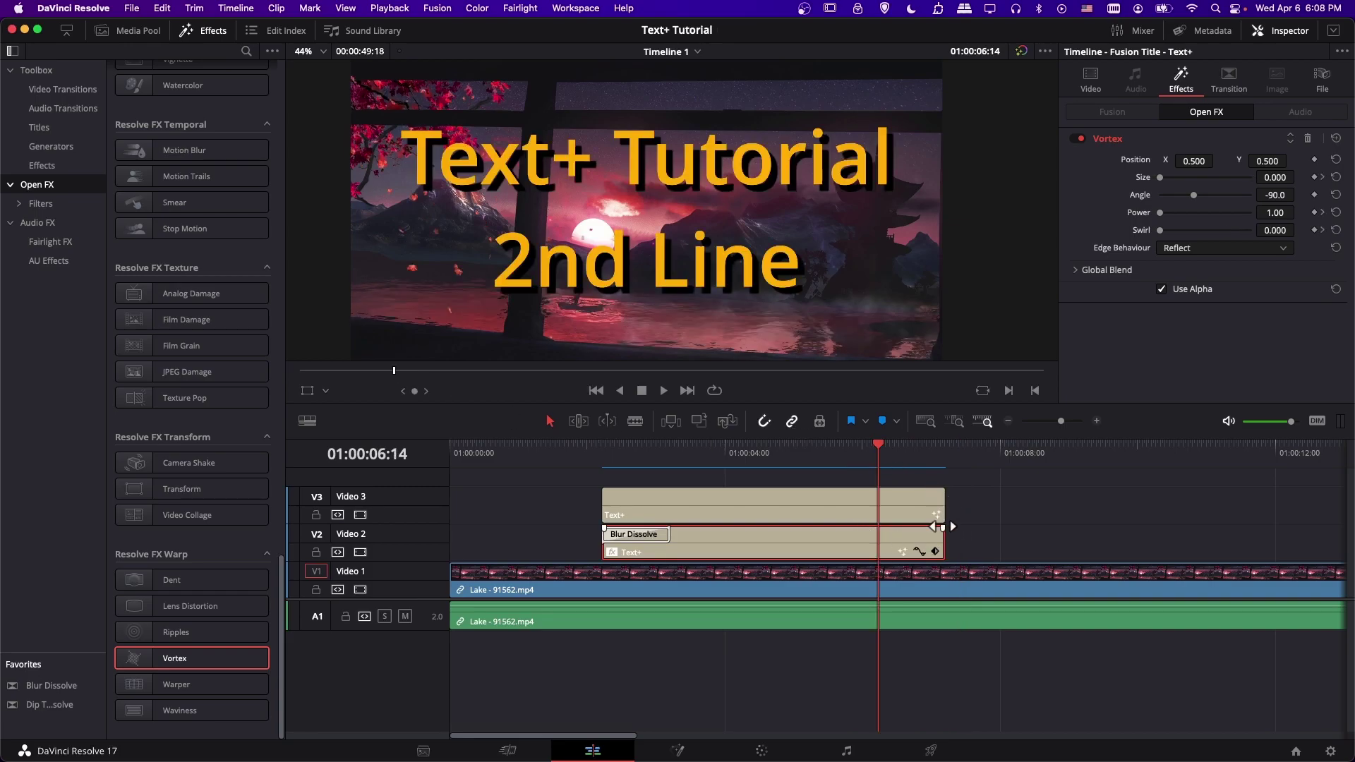
Step: Add a short fade-out to the end of the Video 2 title and play it back with the Vortex
left_click(952, 528)
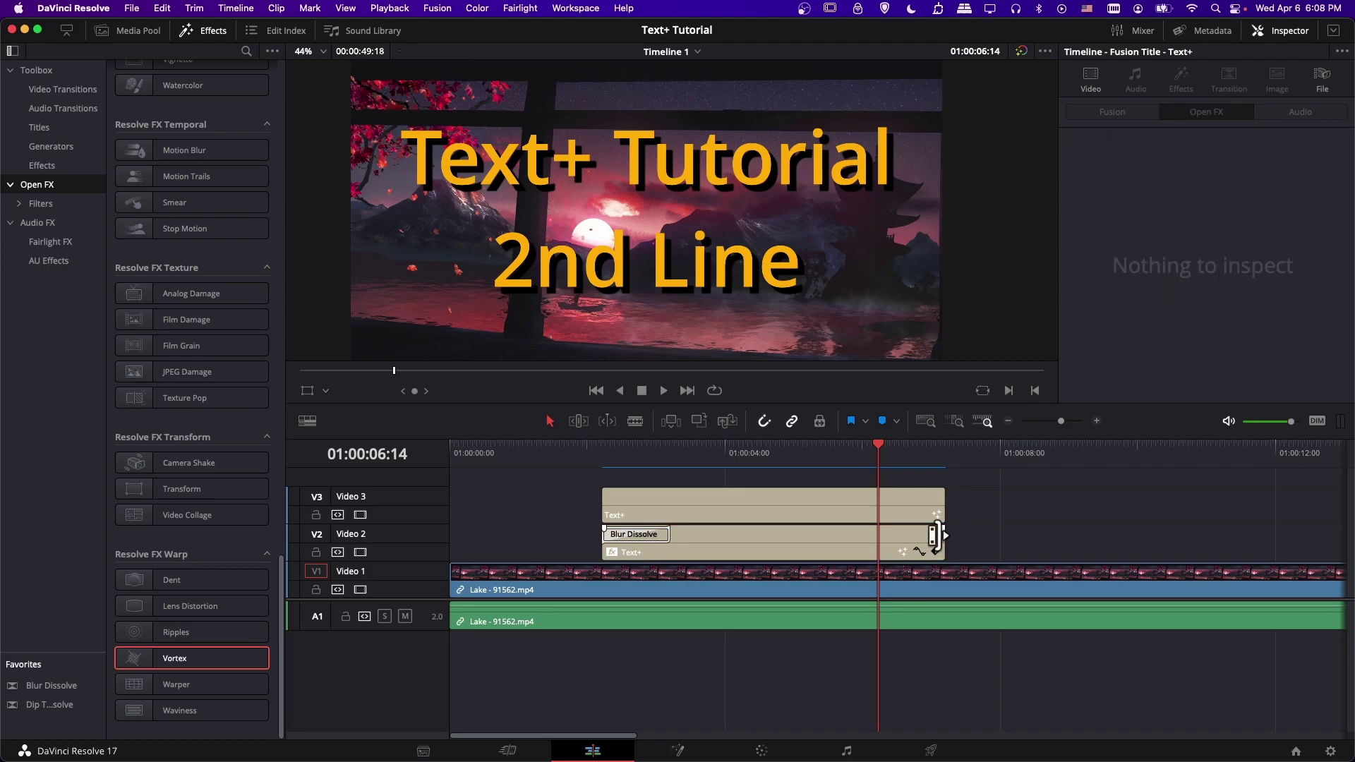
left_click(933, 540)
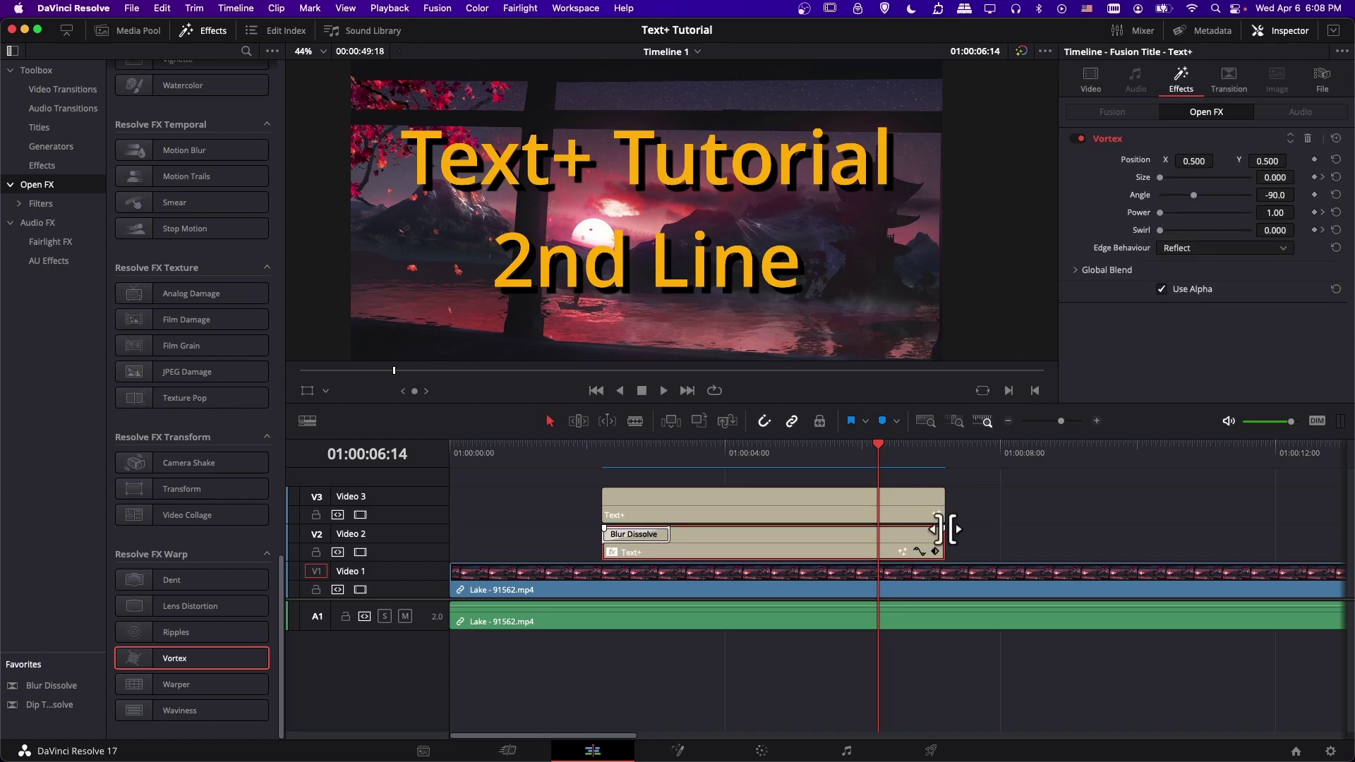
left_click_drag(944, 528, 909, 528)
key("space")
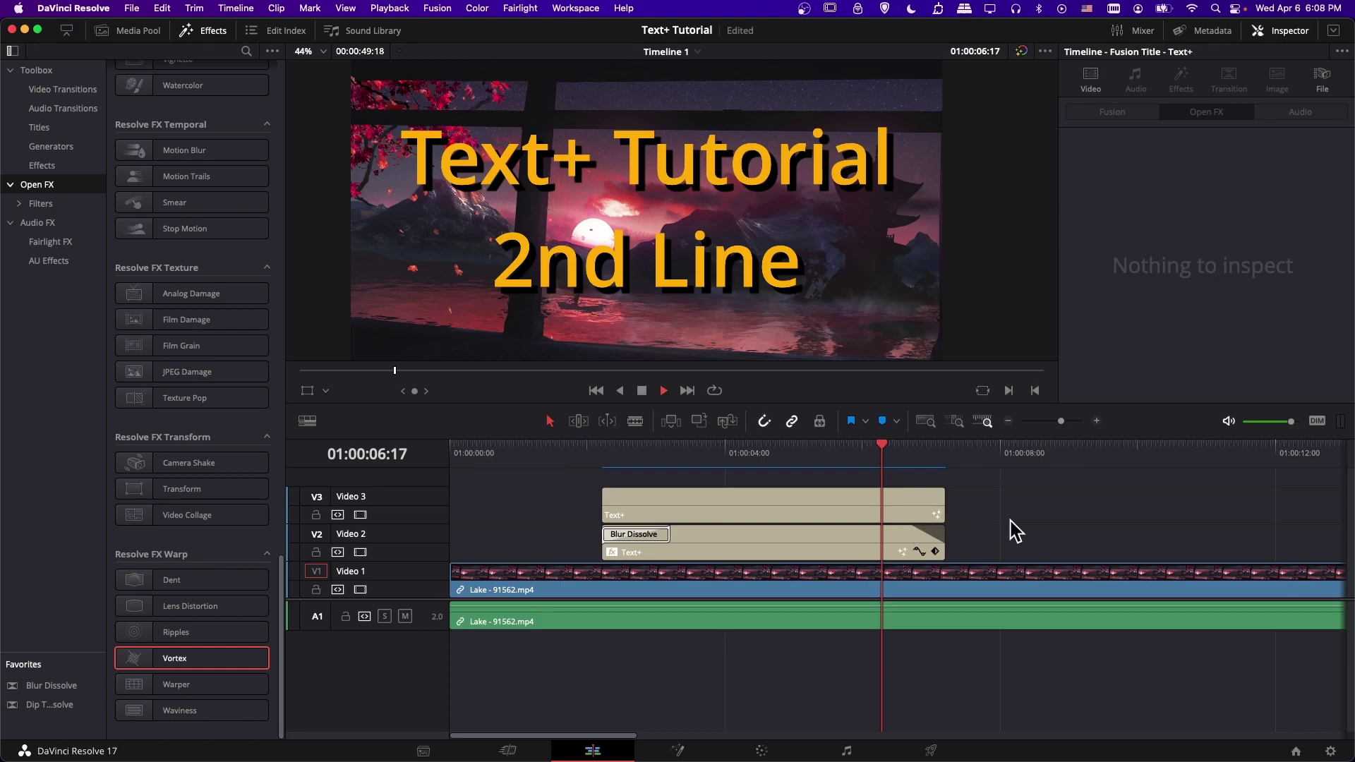
left_click(867, 451)
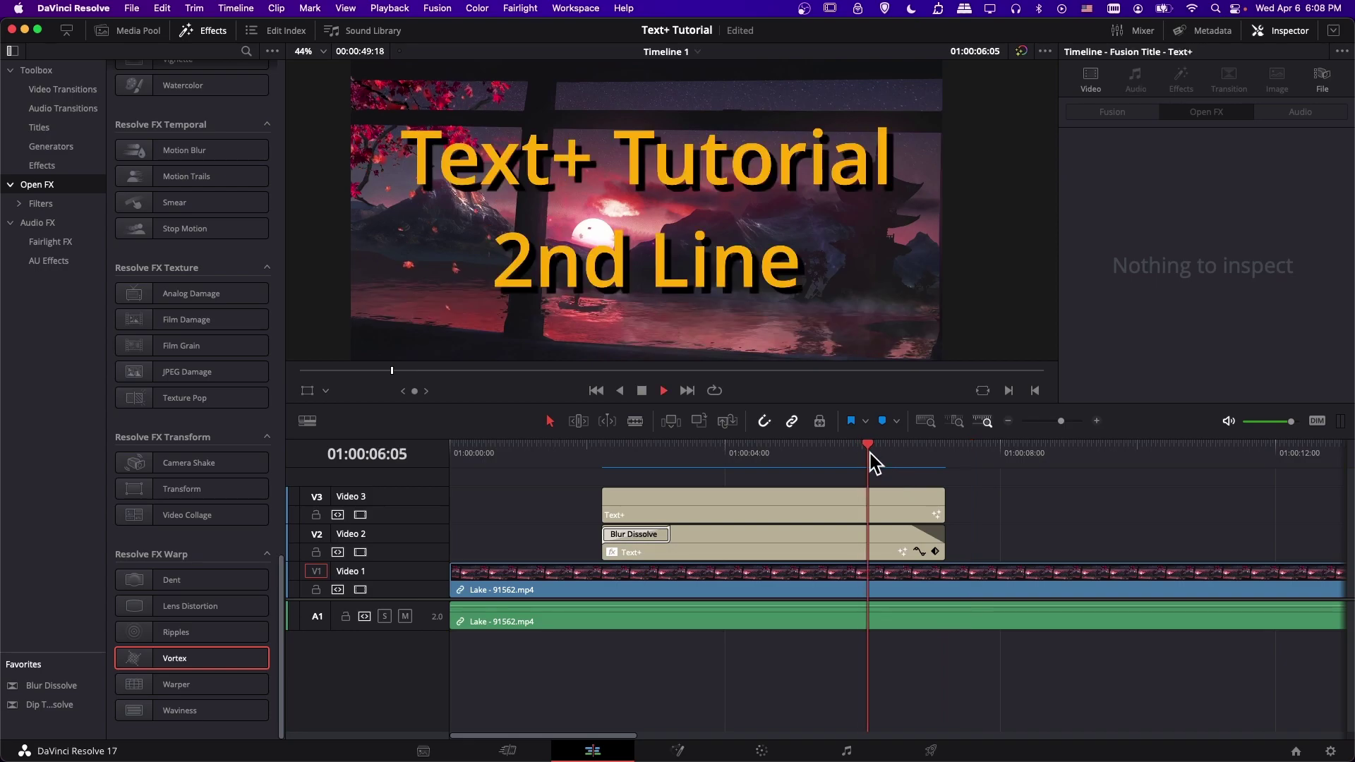
key("space")
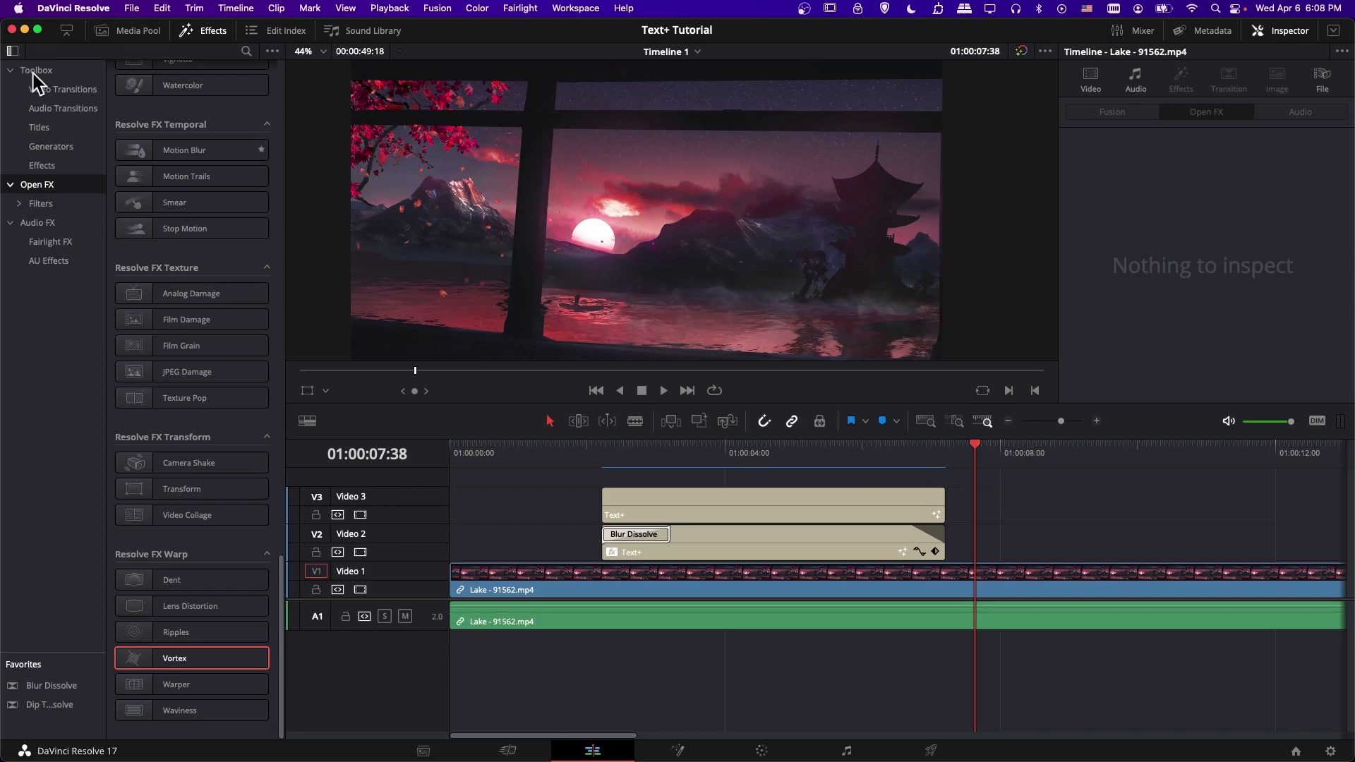
Step: List the available titles, open the Video 2 title's Layout settings, and try adjusting its Center X
left_click(39, 127)
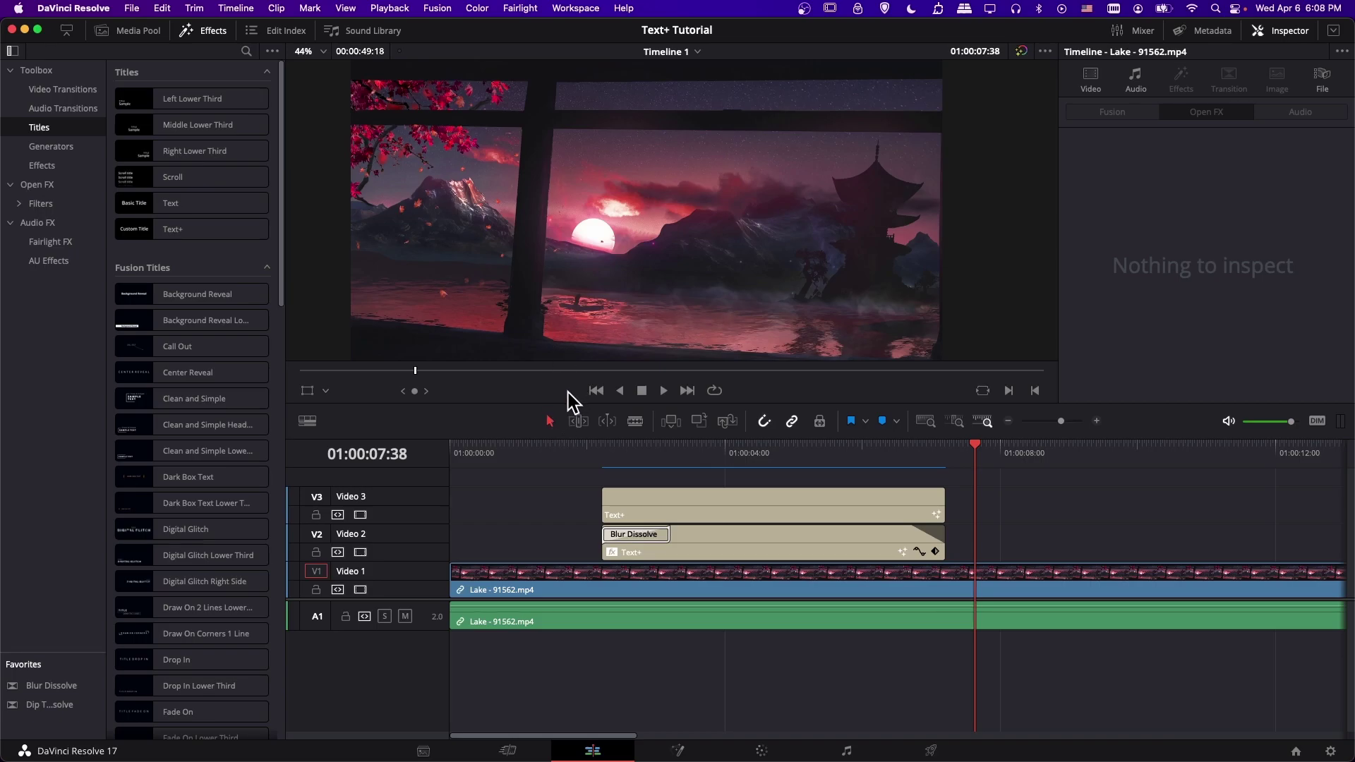
left_click(802, 544)
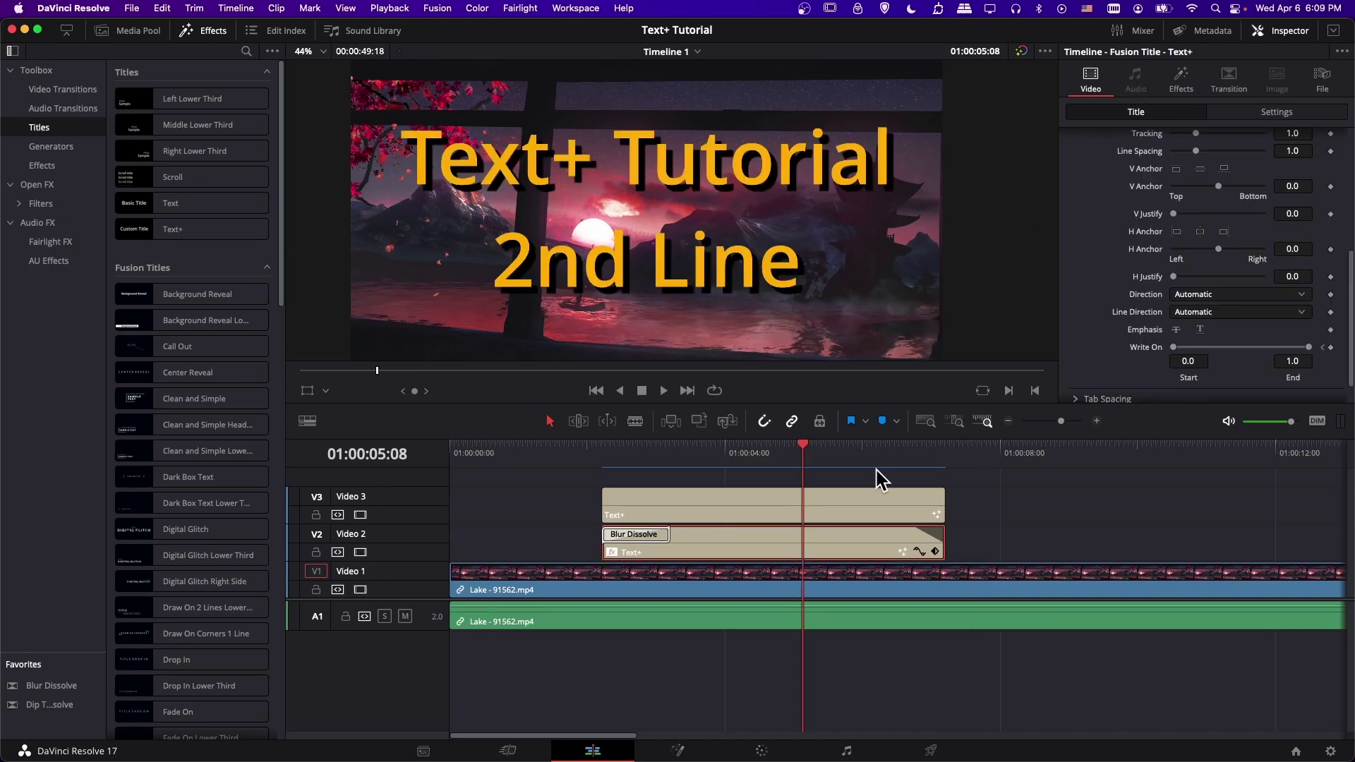
scroll(1101, 212, "up", 5)
left_click(1143, 141)
scroll(845, 213, "down", 2)
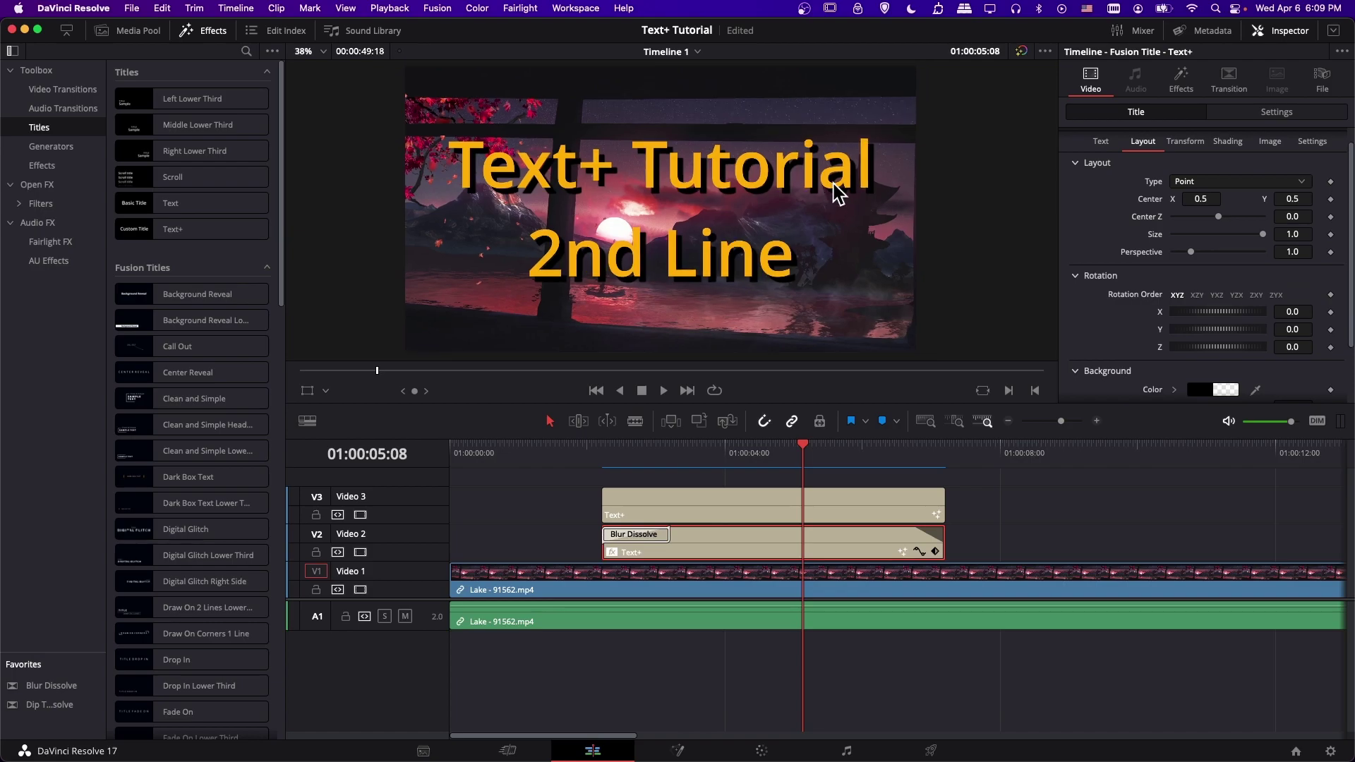
scroll(845, 213, "right", 2)
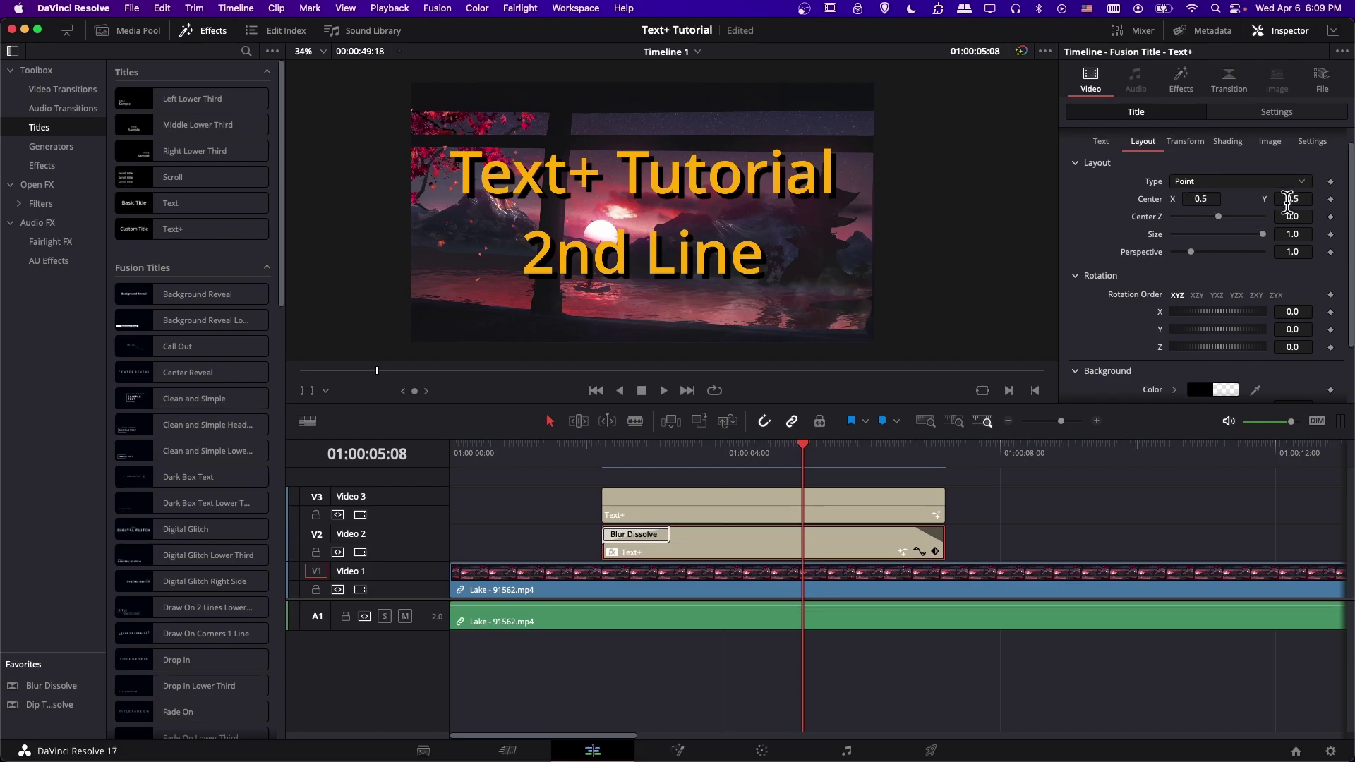
mouse_move(1200, 198)
left_mouse_down()
mouse_move(1263, 199)
mouse_move(1161, 198)
mouse_move(1195, 201)
left_mouse_up()
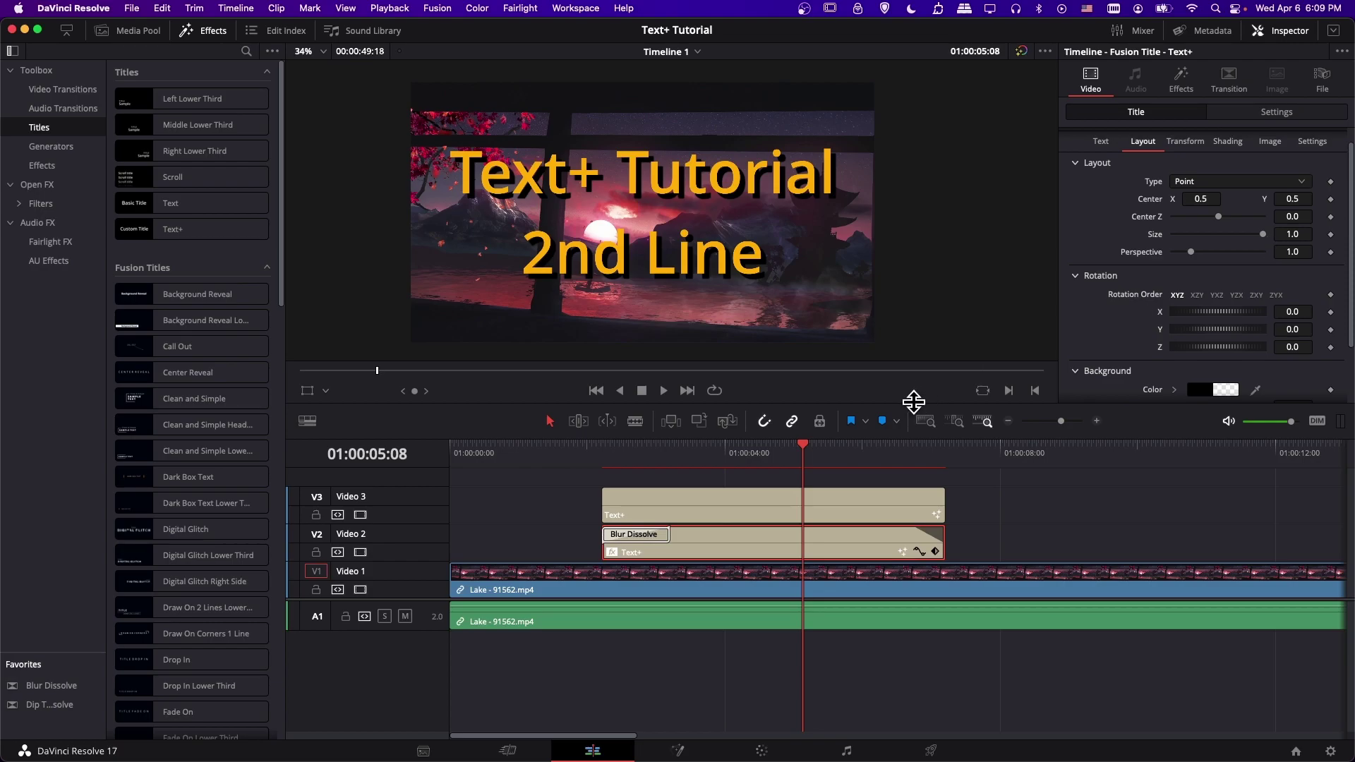
Step: Enlarge the viewer area and switch its on-screen controls to Fusion Overlay
left_click_drag(913, 403, 926, 478)
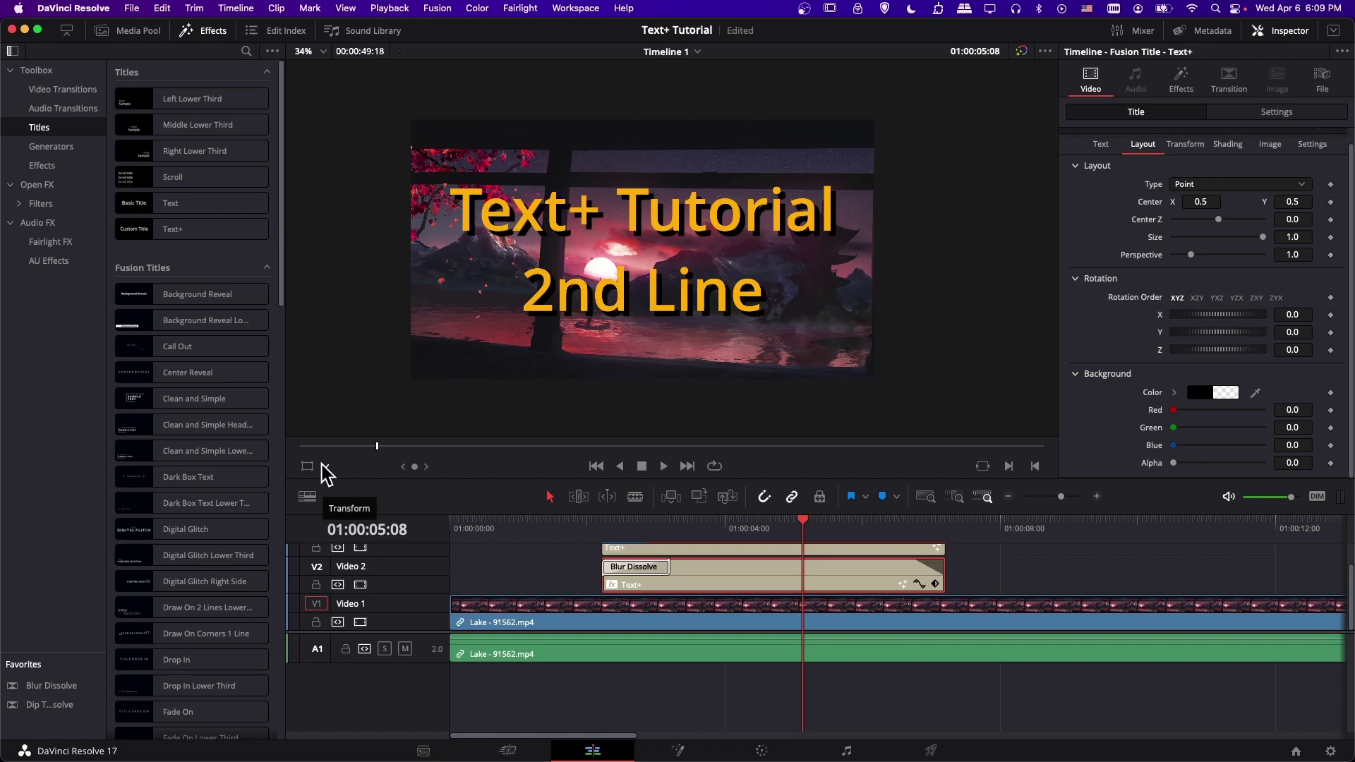
left_click(326, 466)
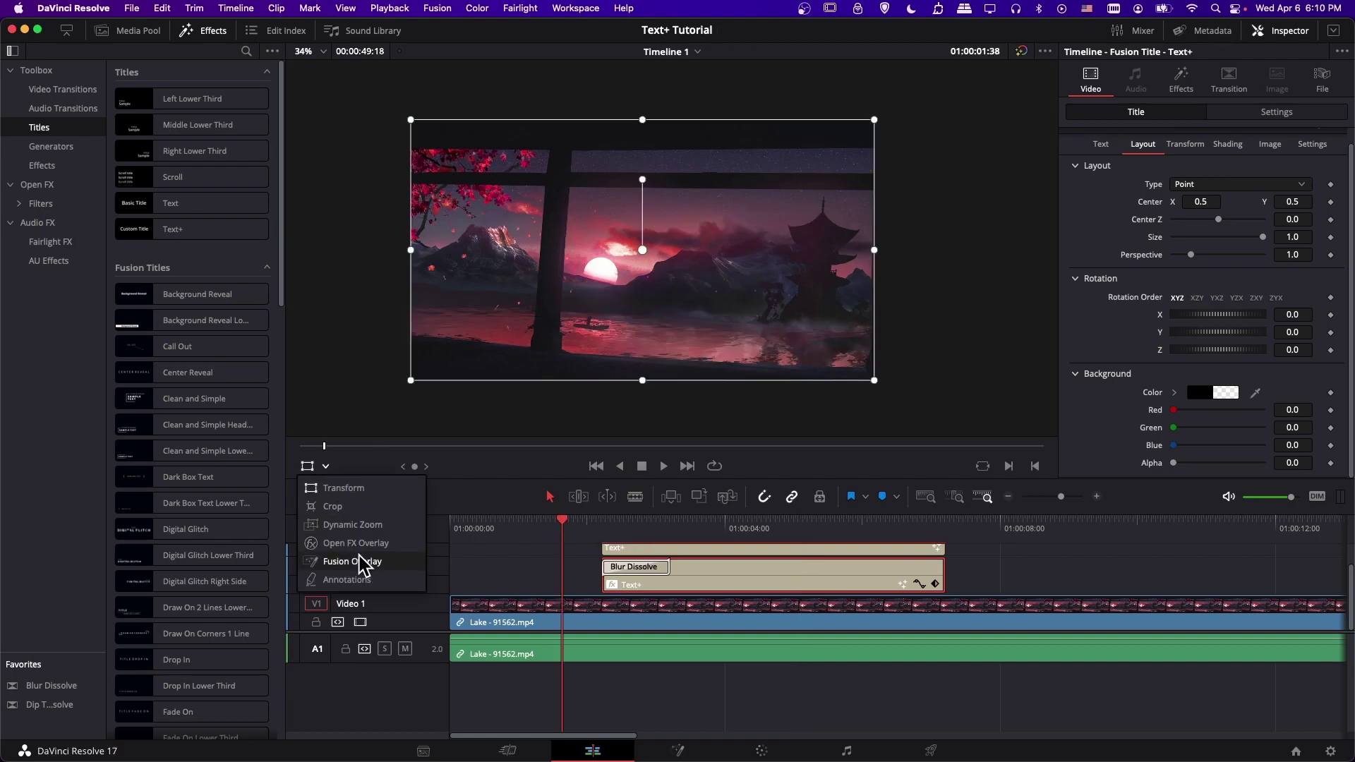
left_click(361, 562)
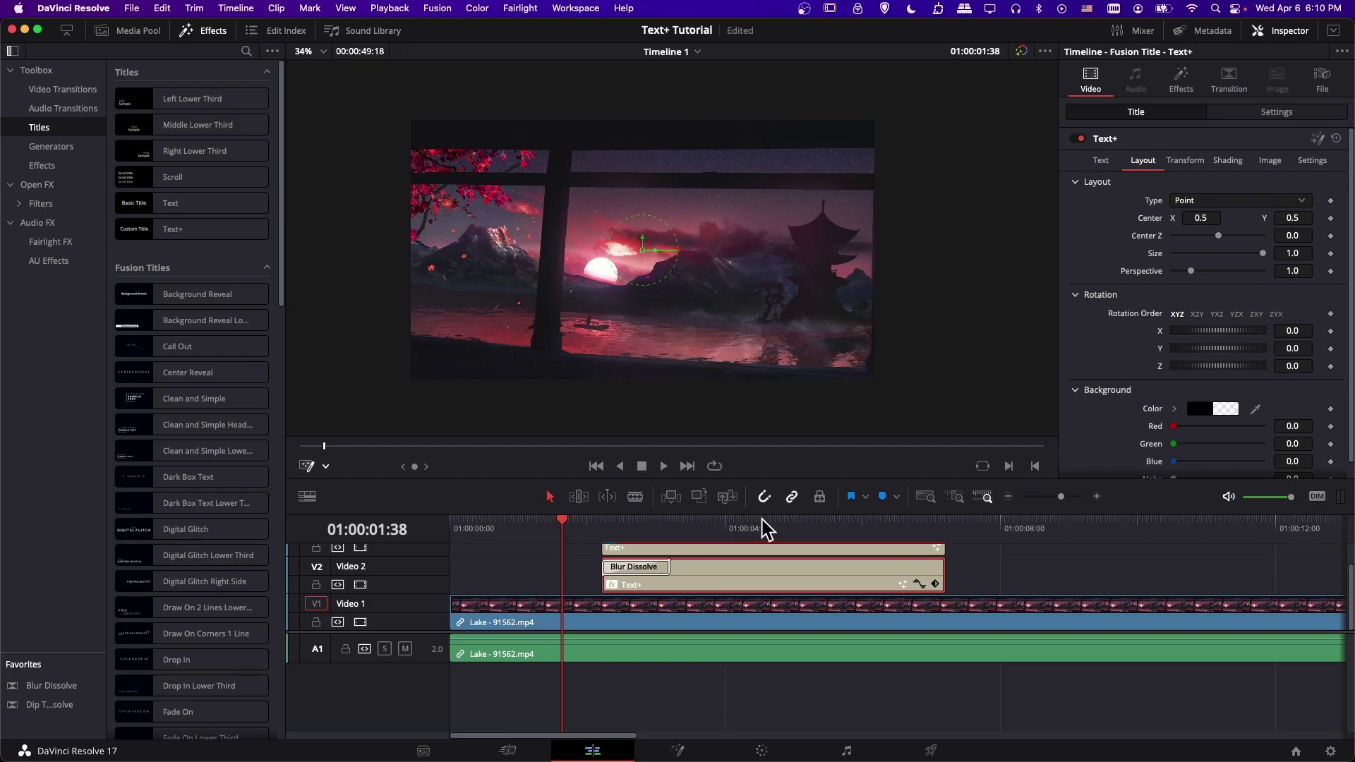
Step: Reposition the title with the overlay at 01:00:05:28 to Center X about 0.512 and rotate it to about -0.79 on Z
left_click_drag(766, 529, 826, 528)
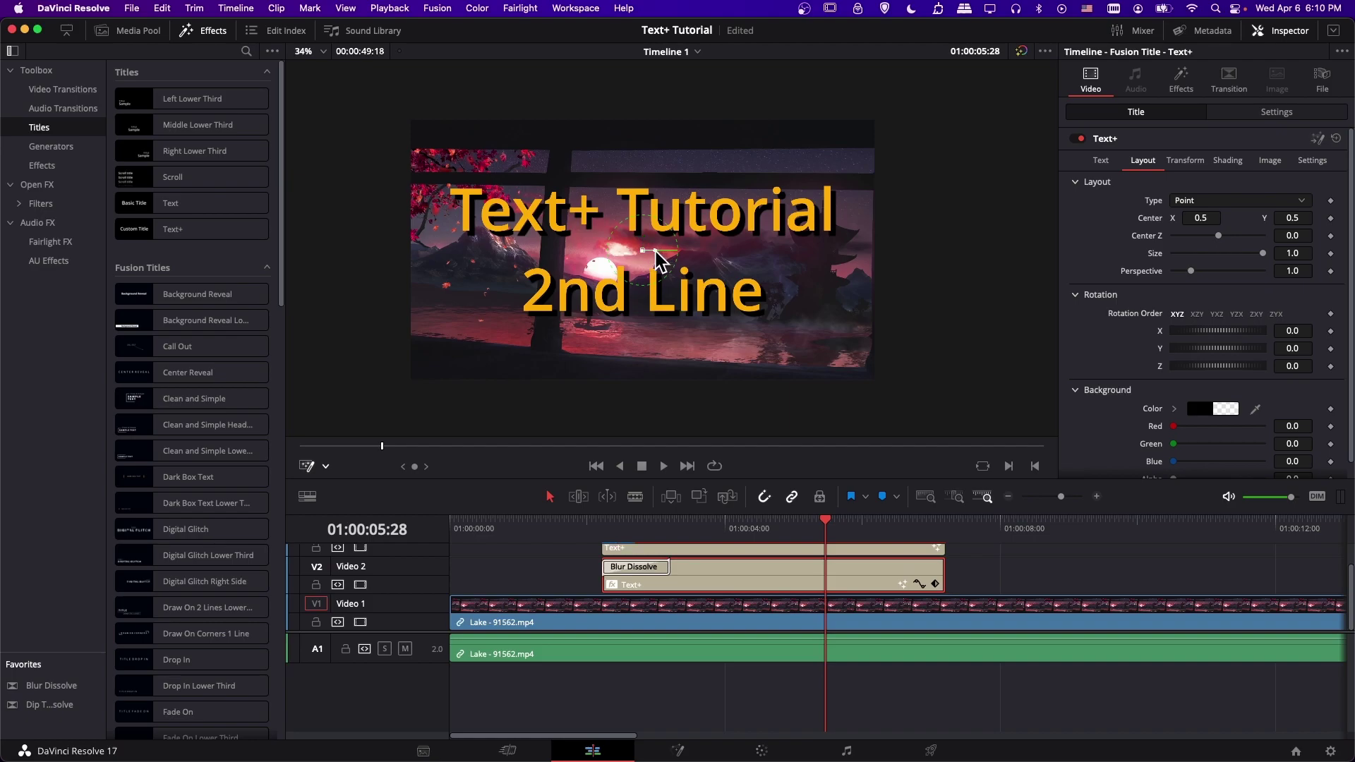
left_click_drag(656, 254, 691, 254)
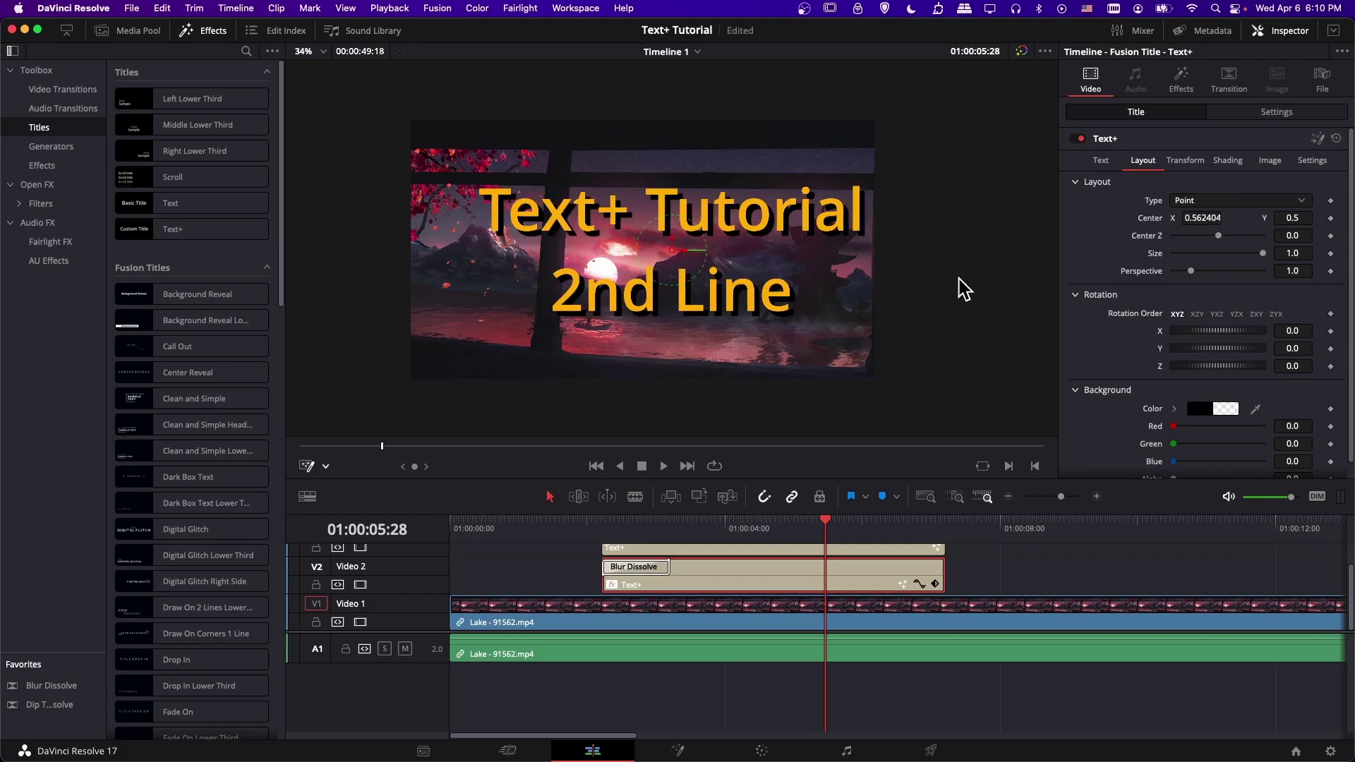
left_click_drag(704, 233, 666, 261)
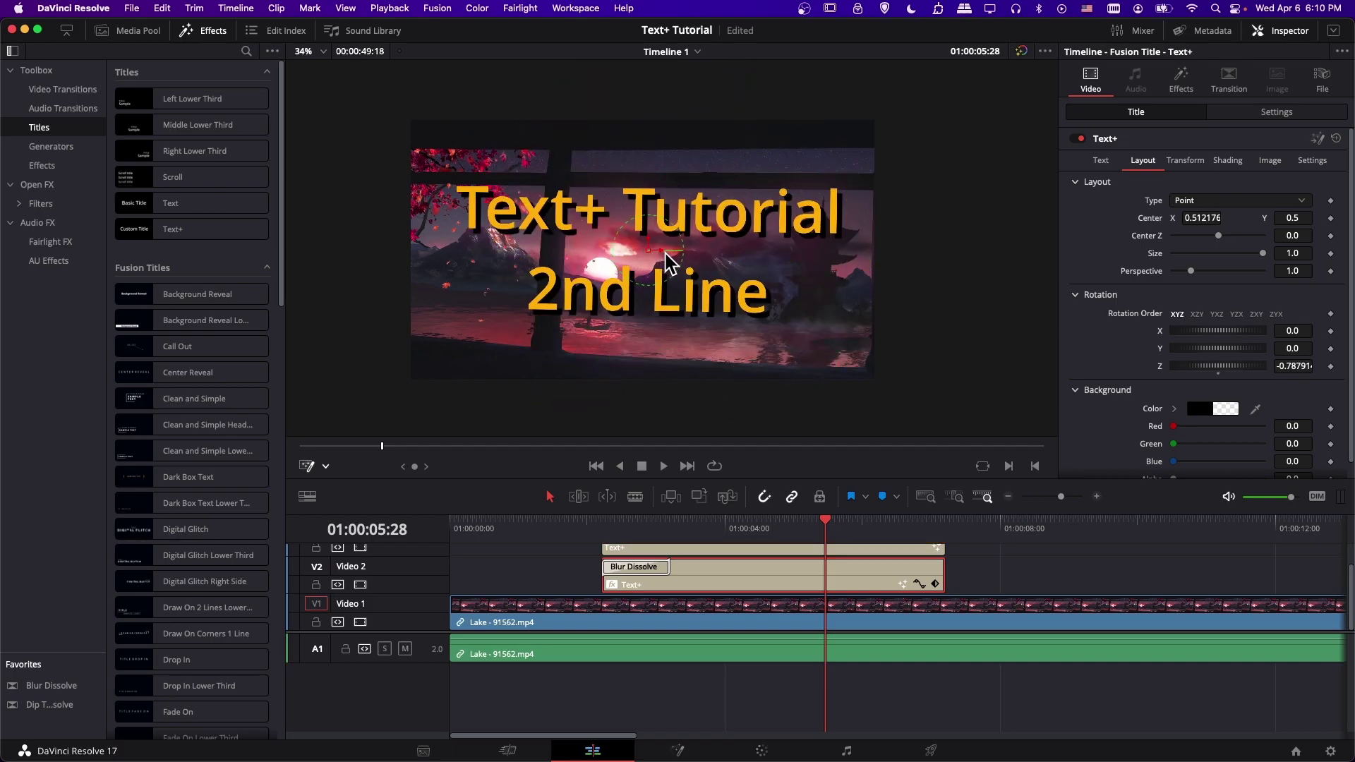
Step: Try rotating the title to 54.9 on the Y axis, and undo the rotation
scroll(1101, 263, "down", 1)
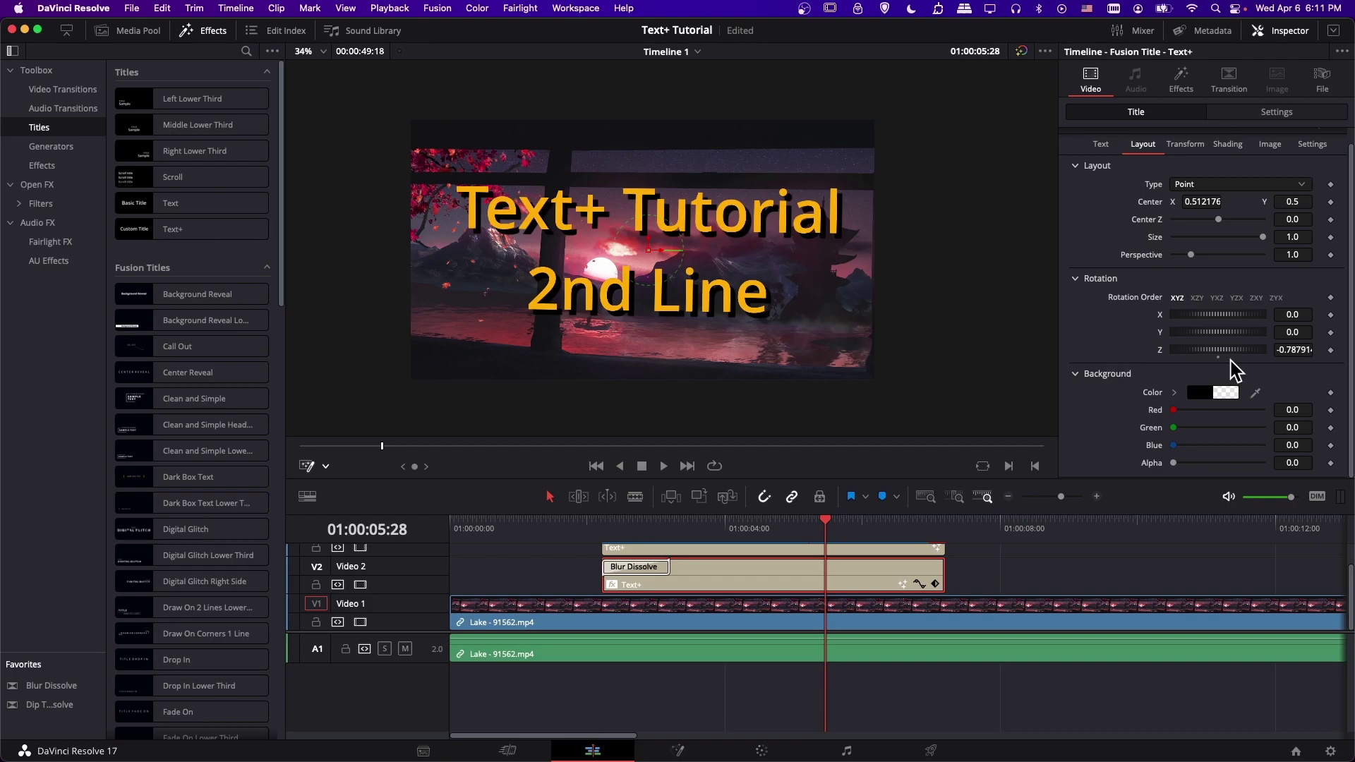
mouse_move(1292, 349)
left_mouse_down()
mouse_move(1263, 350)
mouse_move(1290, 349)
mouse_move(1309, 315)
mouse_move(1341, 315)
mouse_move(1296, 332)
mouse_move(1328, 332)
mouse_move(1313, 332)
left_mouse_up()
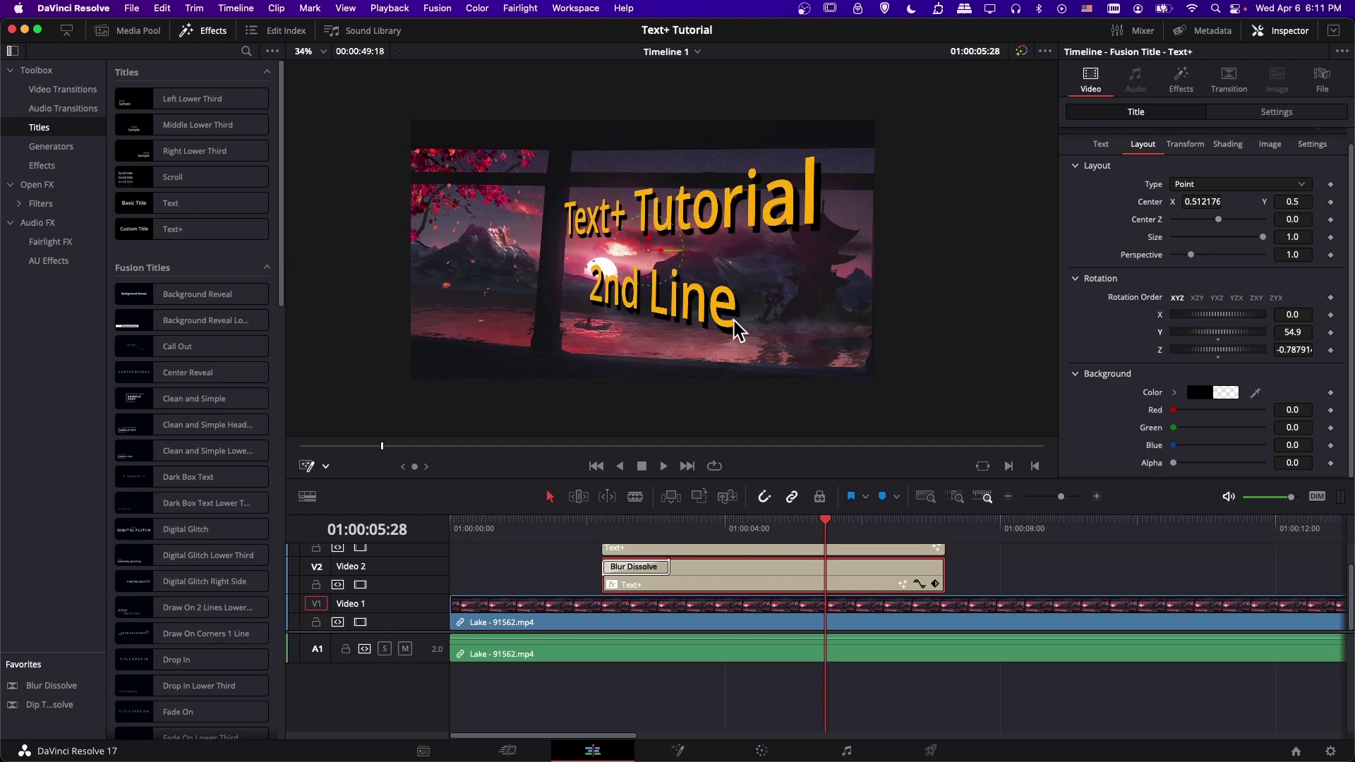
key("super+z")
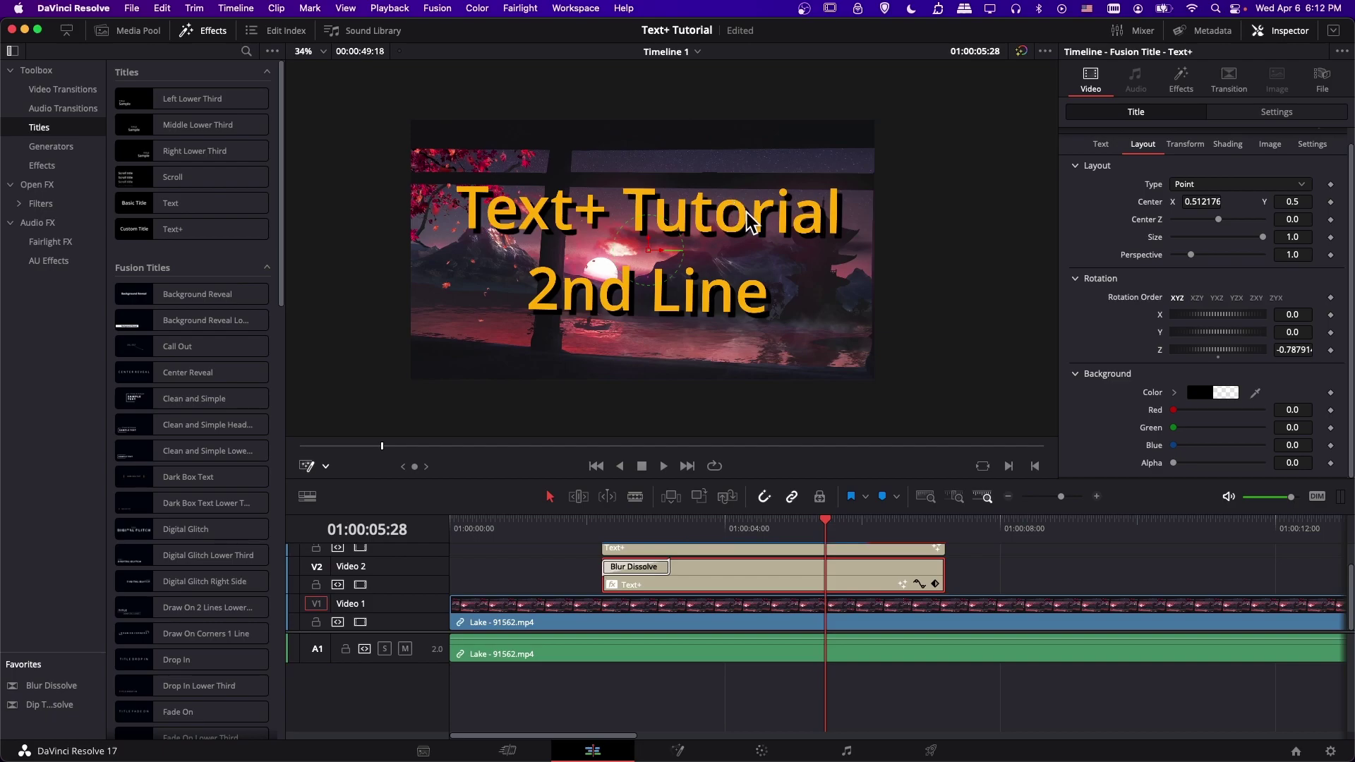
Step: Switch the title's layout type to Circle, then try reducing its Size to 0.614 and undo the resize
left_click(1186, 185)
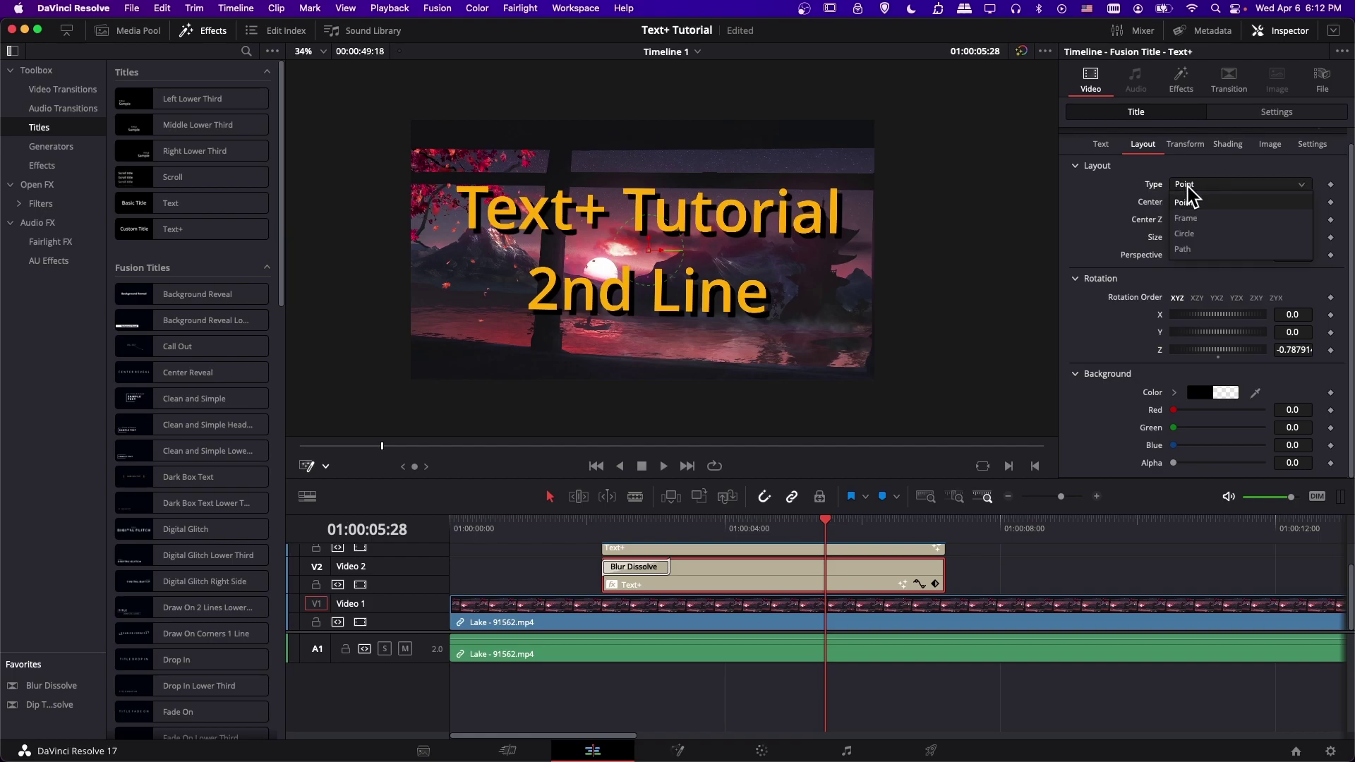
left_click(1207, 235)
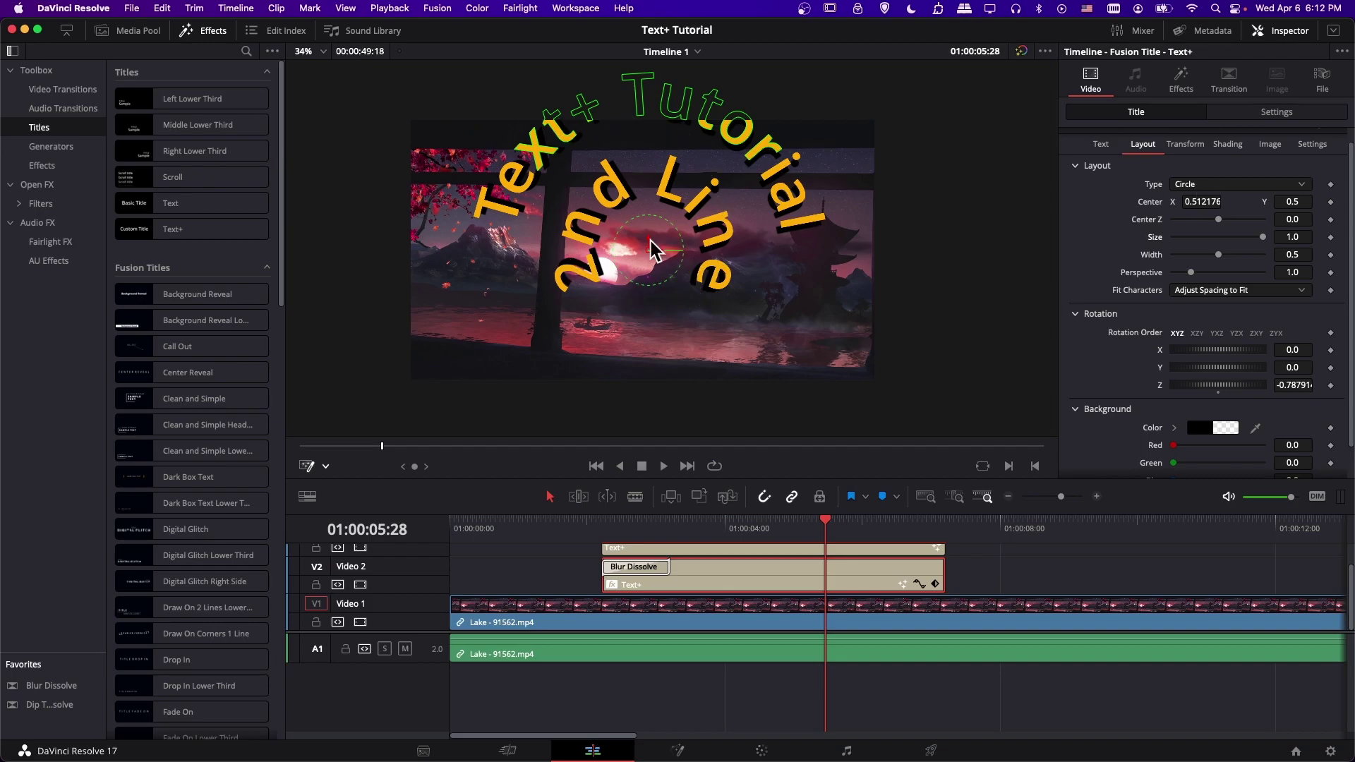
left_click_drag(1262, 237, 1228, 247)
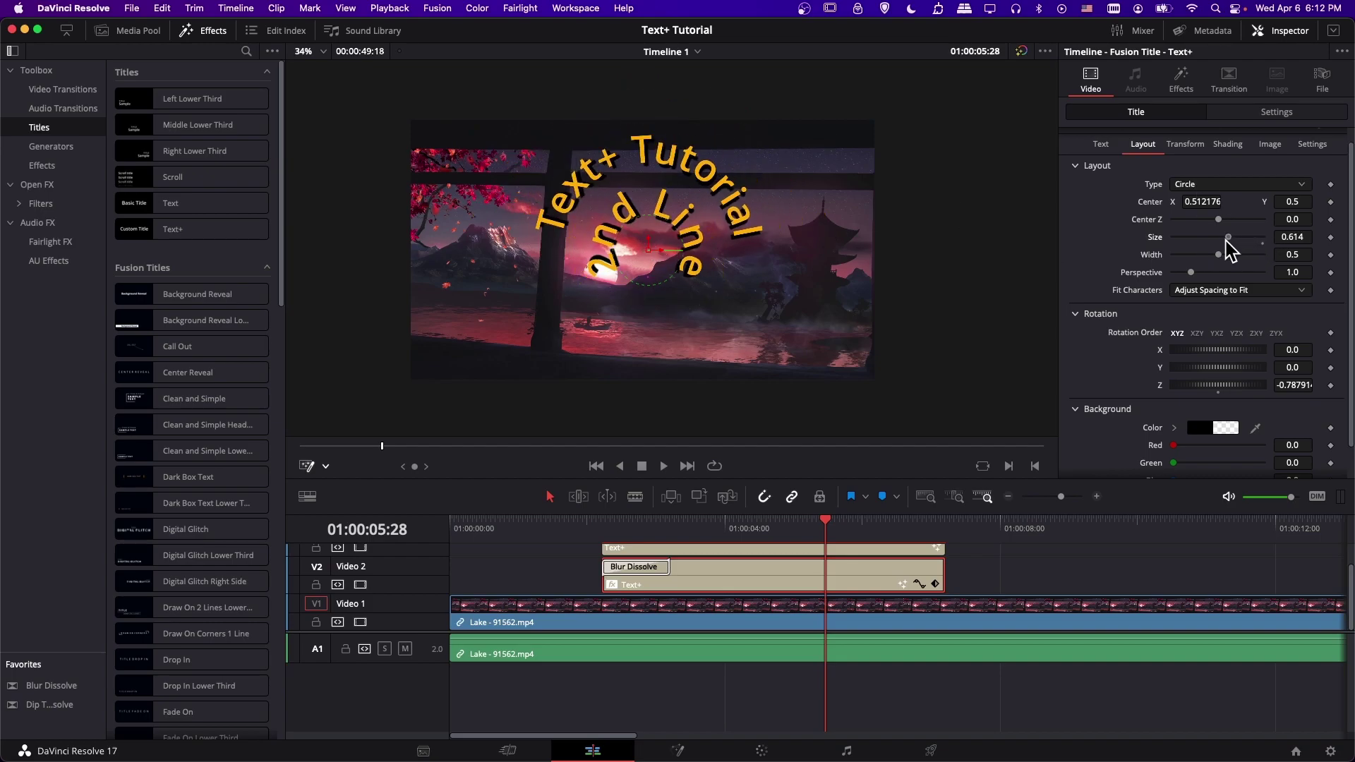
key("super+z")
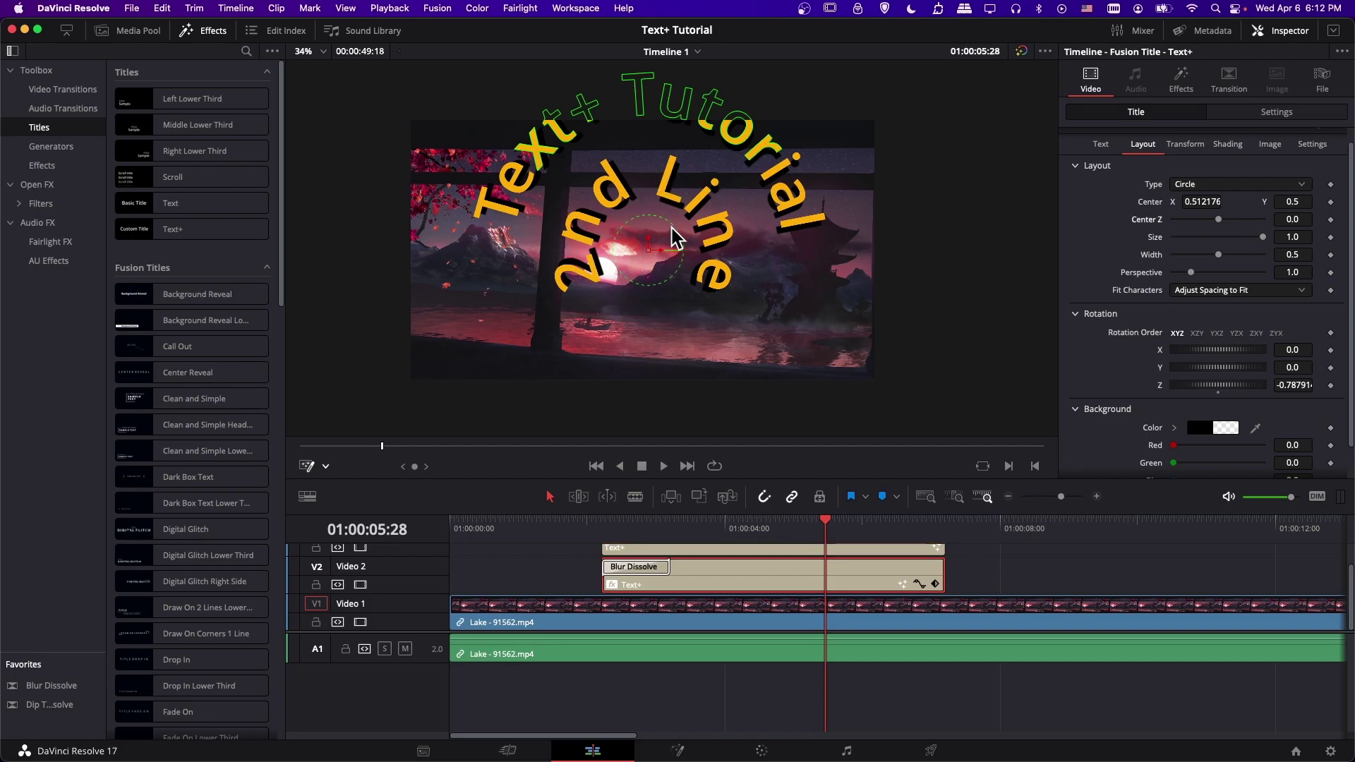
Step: Set the title's Center Z to 0.95
left_click_drag(1219, 220, 1229, 221)
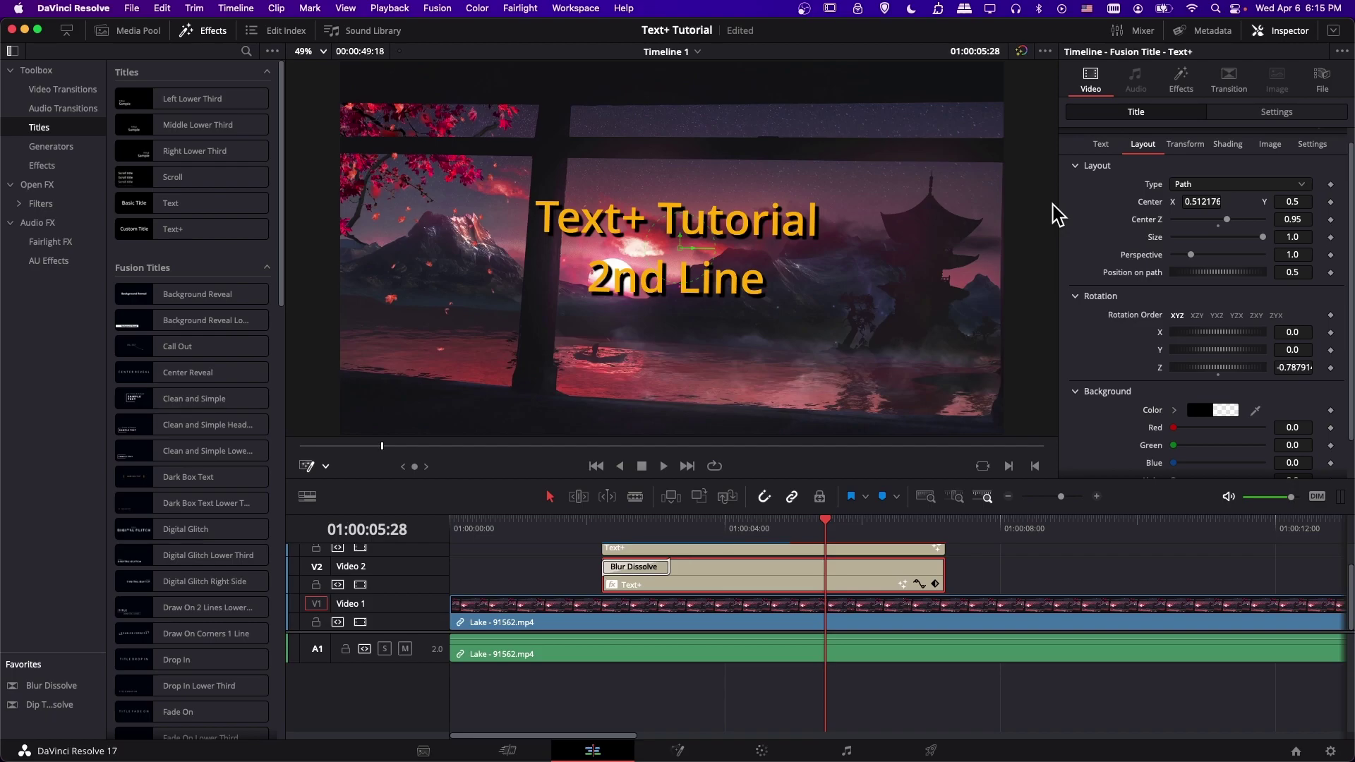
Step: Merge the title's two lines of text into the single line "Text+ Tutorial 2nd Line"
left_click(1103, 146)
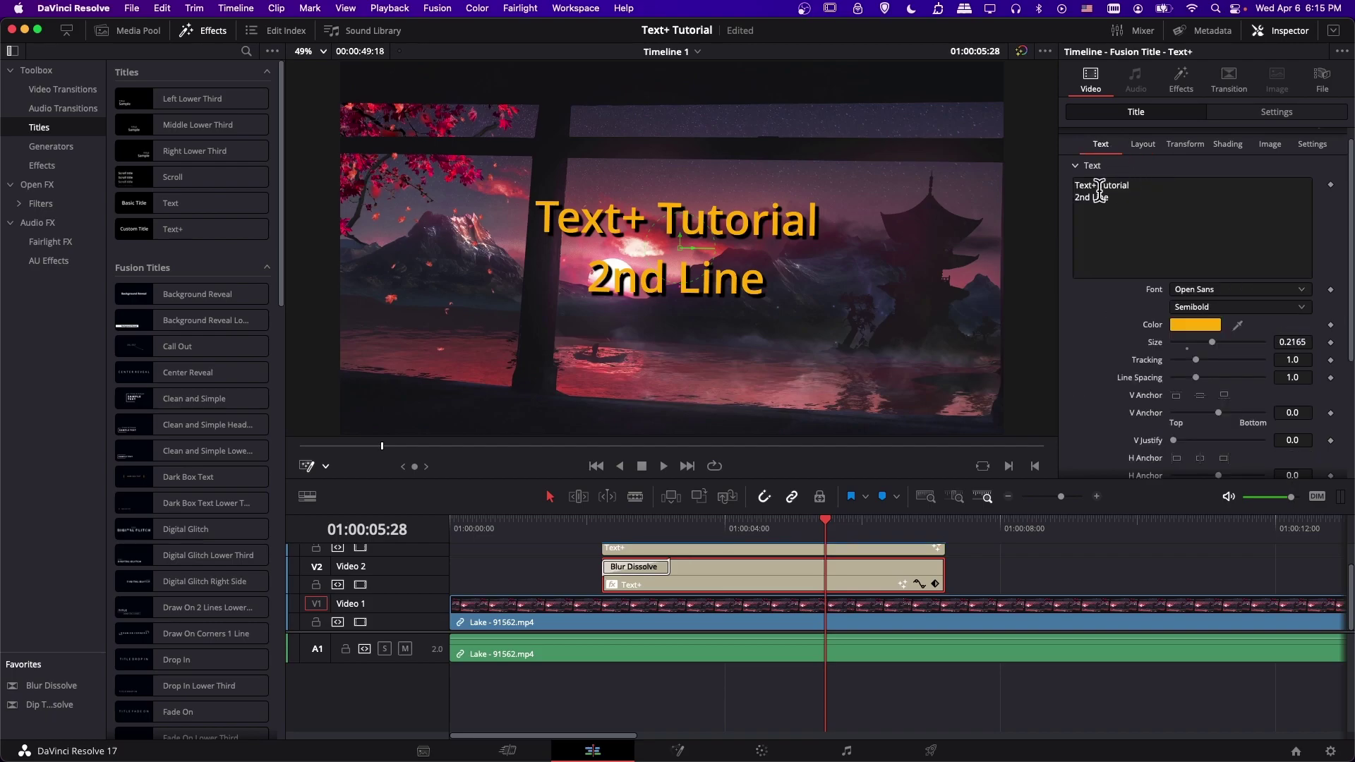
left_click(1075, 198)
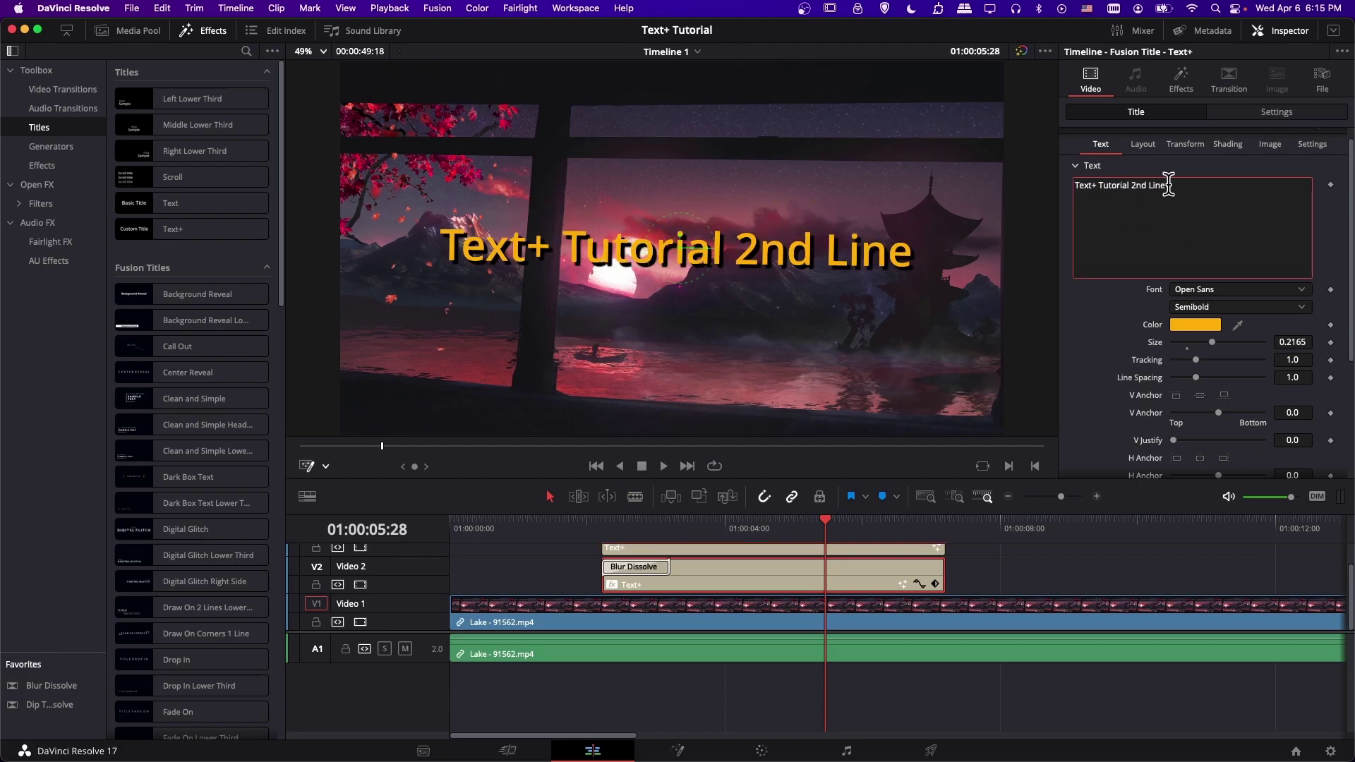
key("super+a")
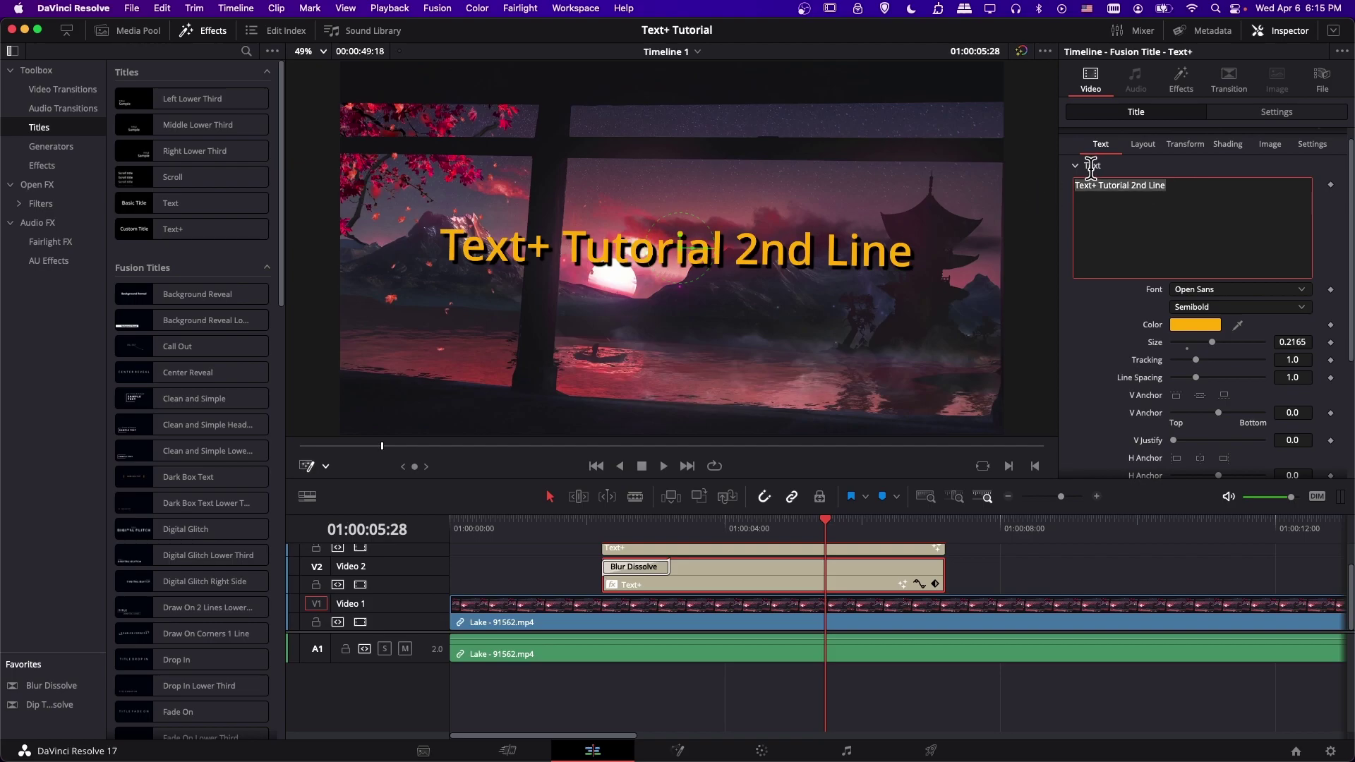
left_click(1172, 190)
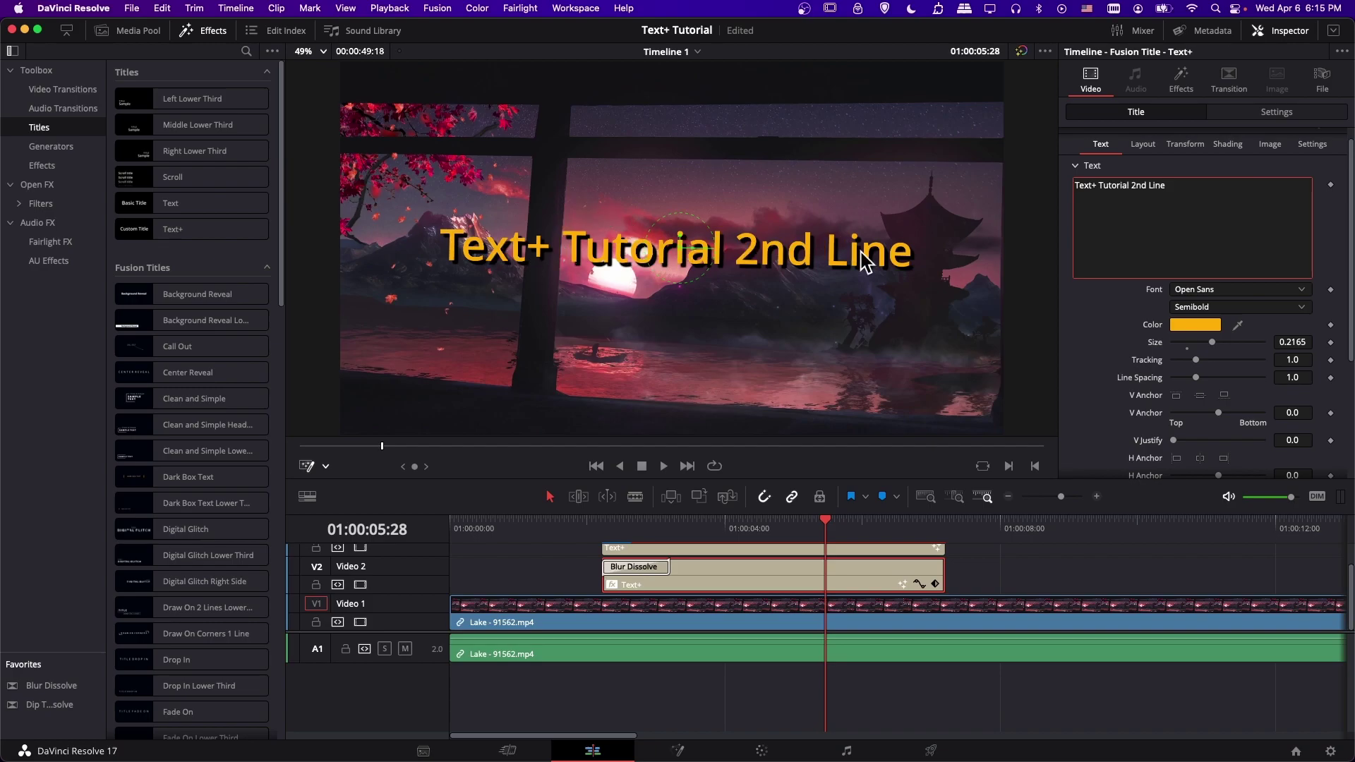
Step: Enable Fusion Overlay for the Path layout and extend the title's path with three more points across the viewer below the text
left_click(1143, 144)
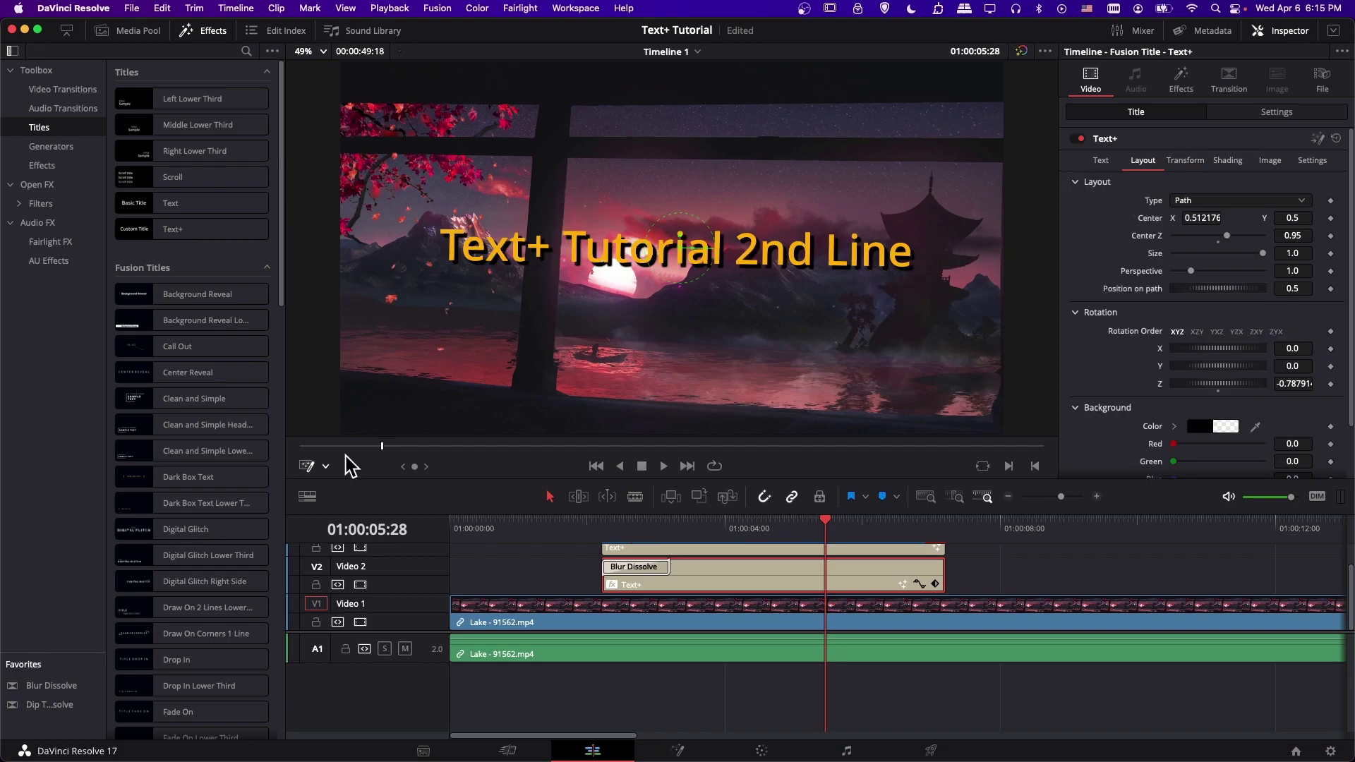
left_click(325, 465)
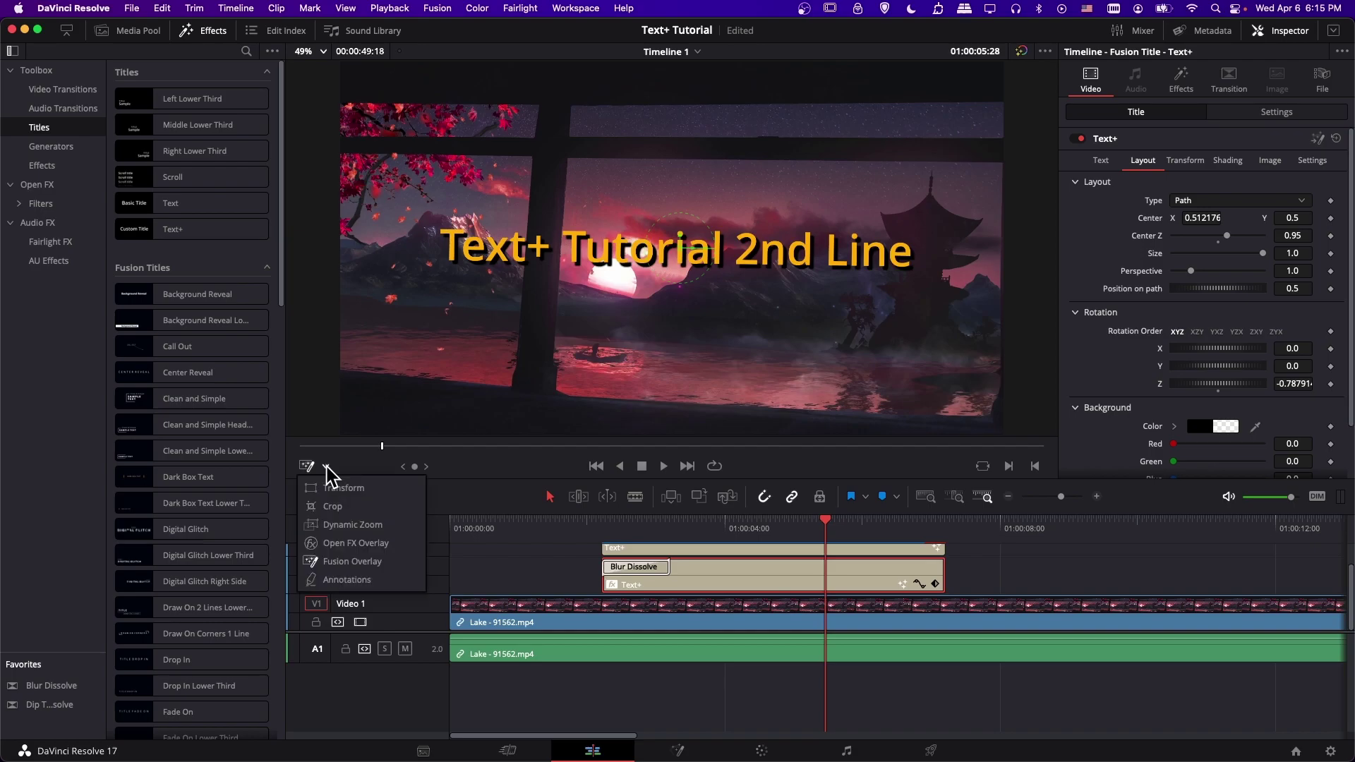
left_click(350, 562)
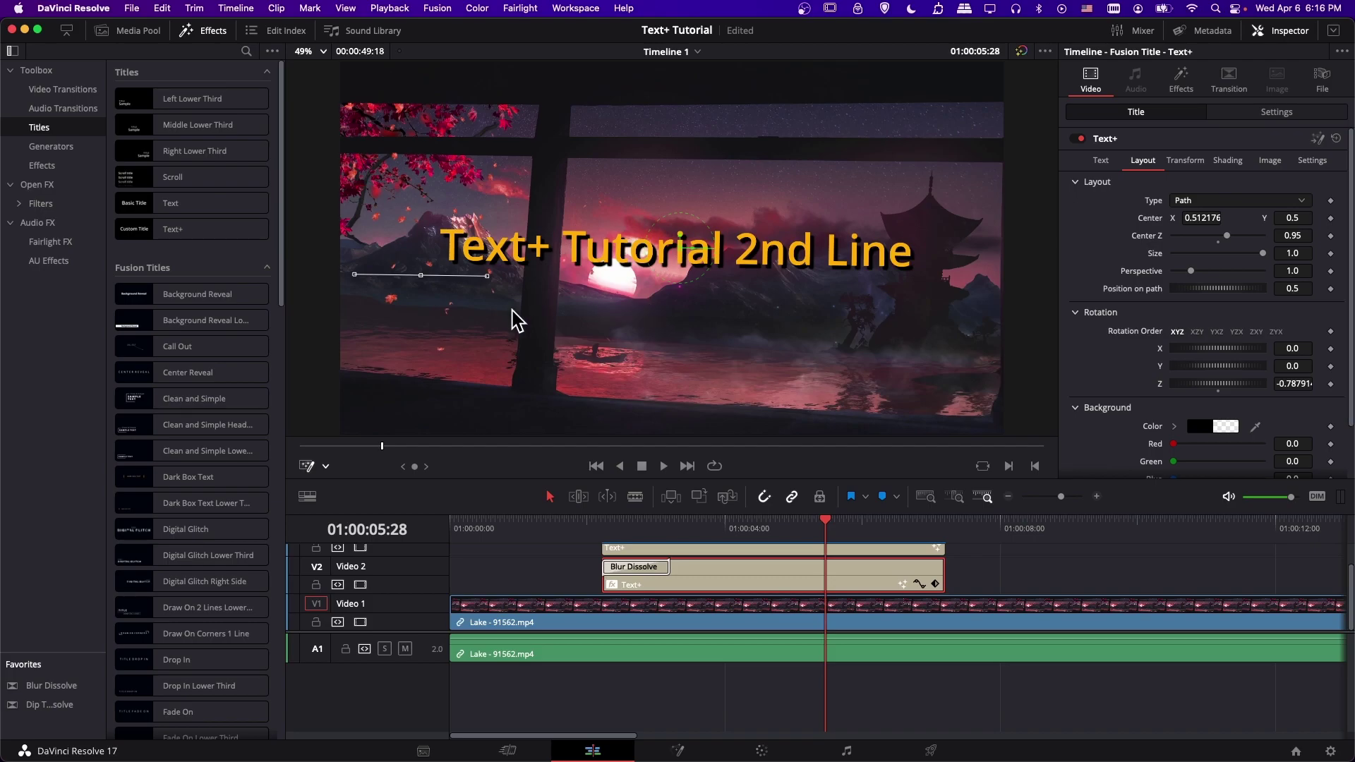
left_click(574, 288)
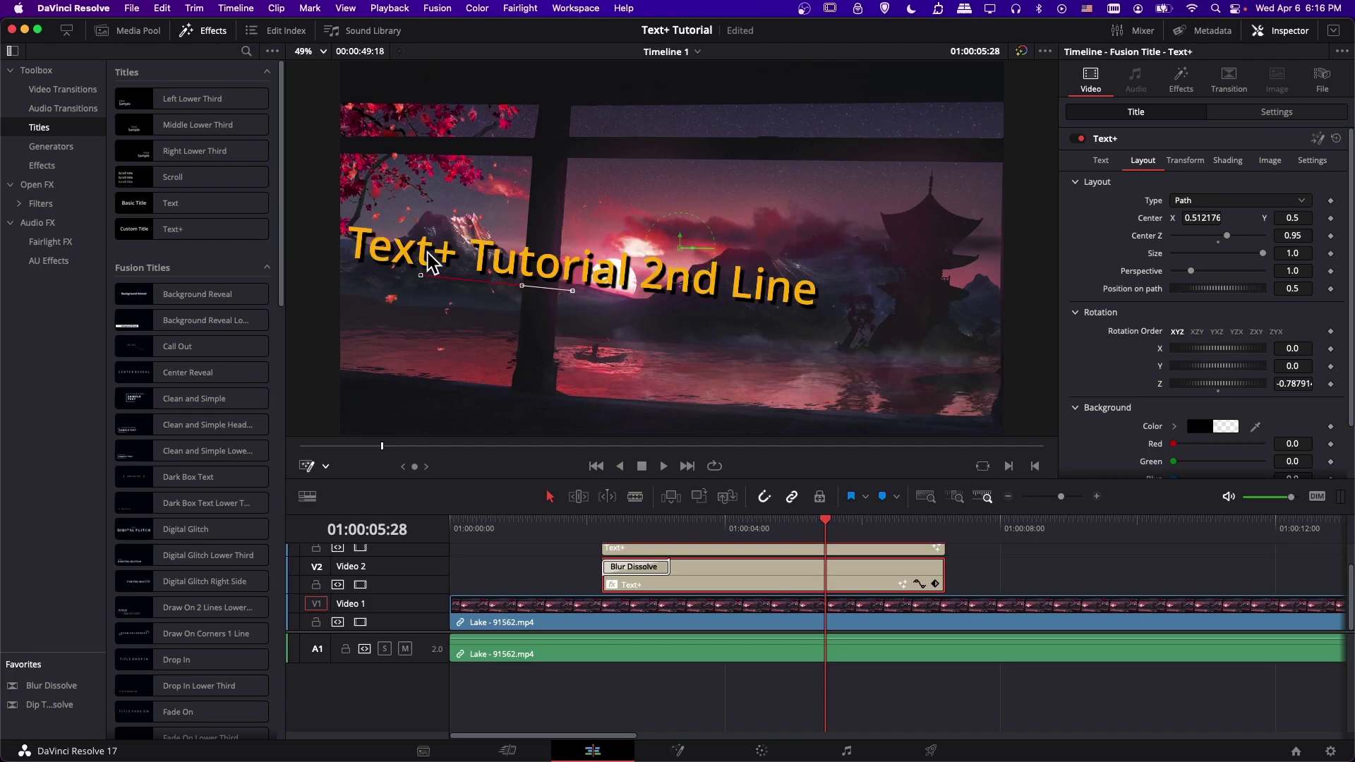
left_click(676, 297)
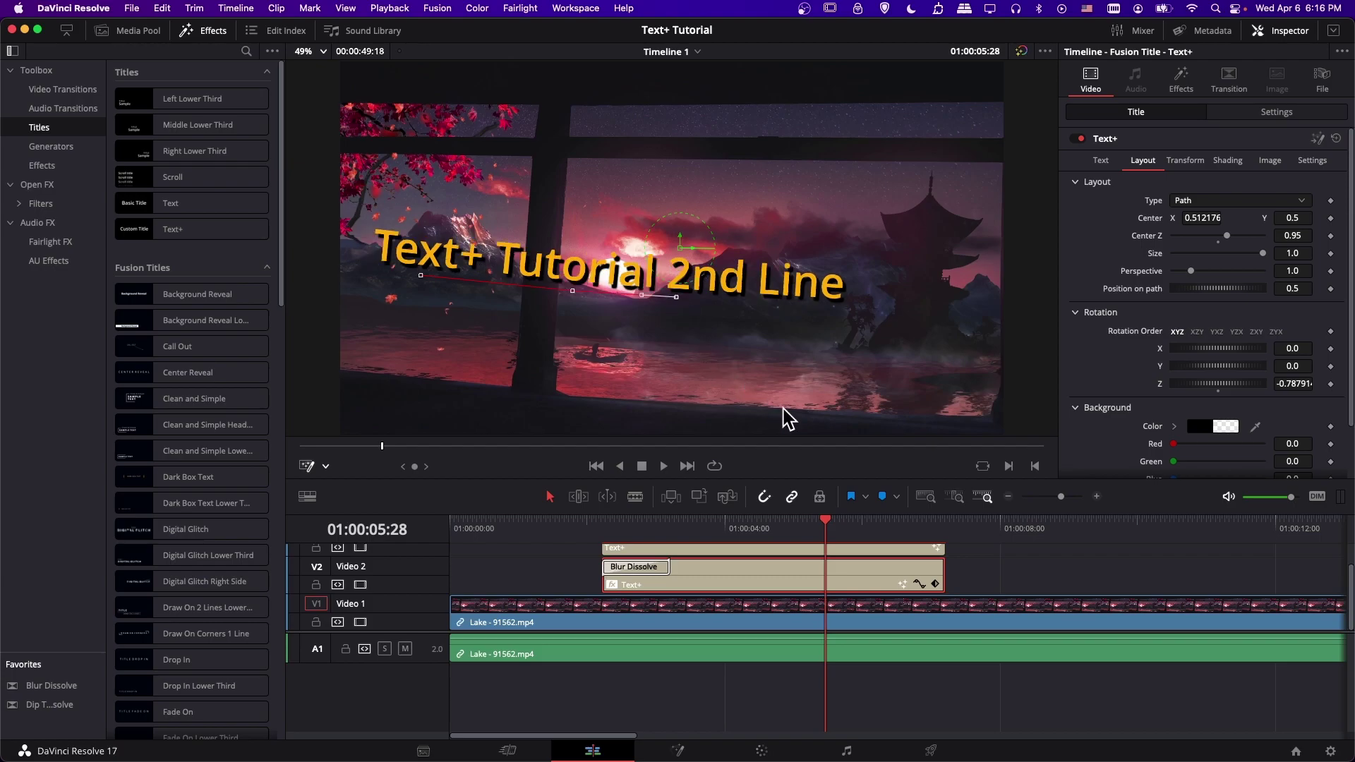
left_click(782, 300)
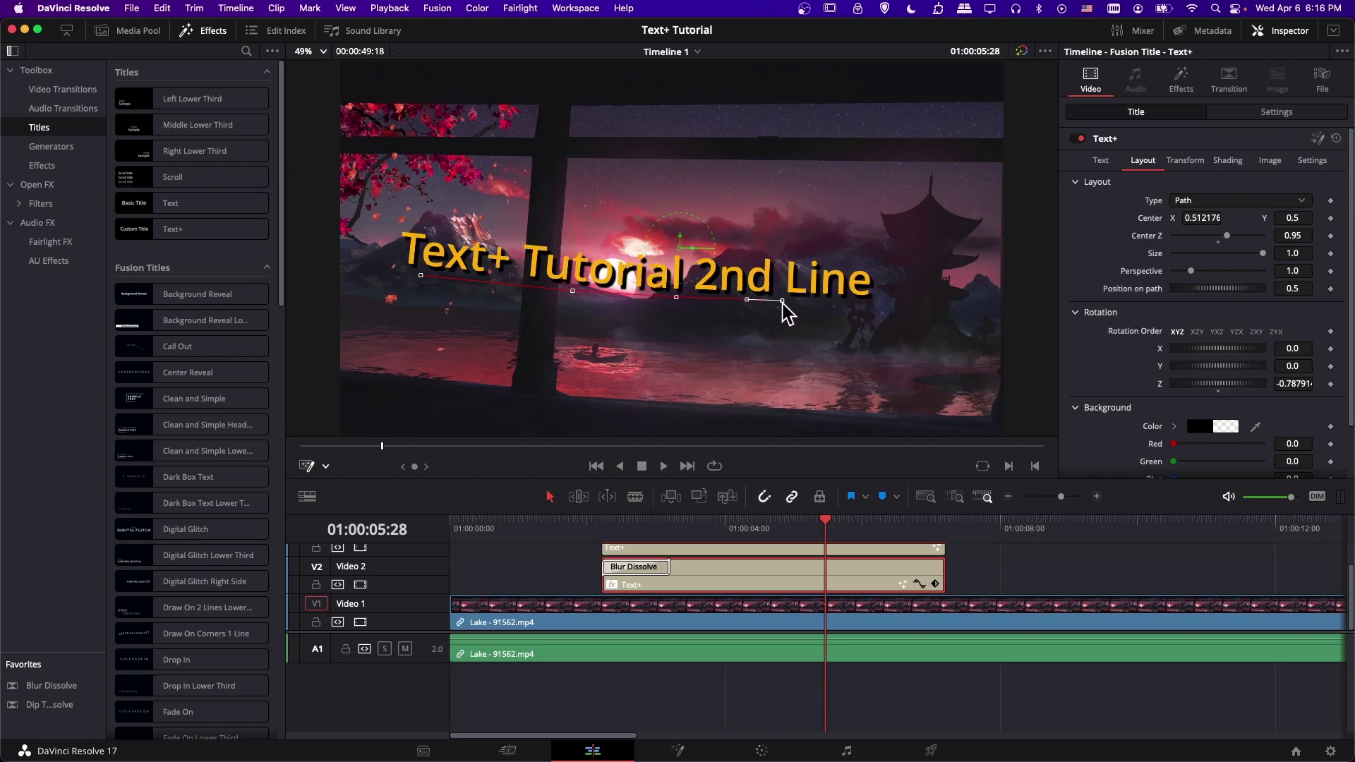
Step: Delete the path's last point and add a smooth end point farther right, below the pagoda
right_click(725, 315)
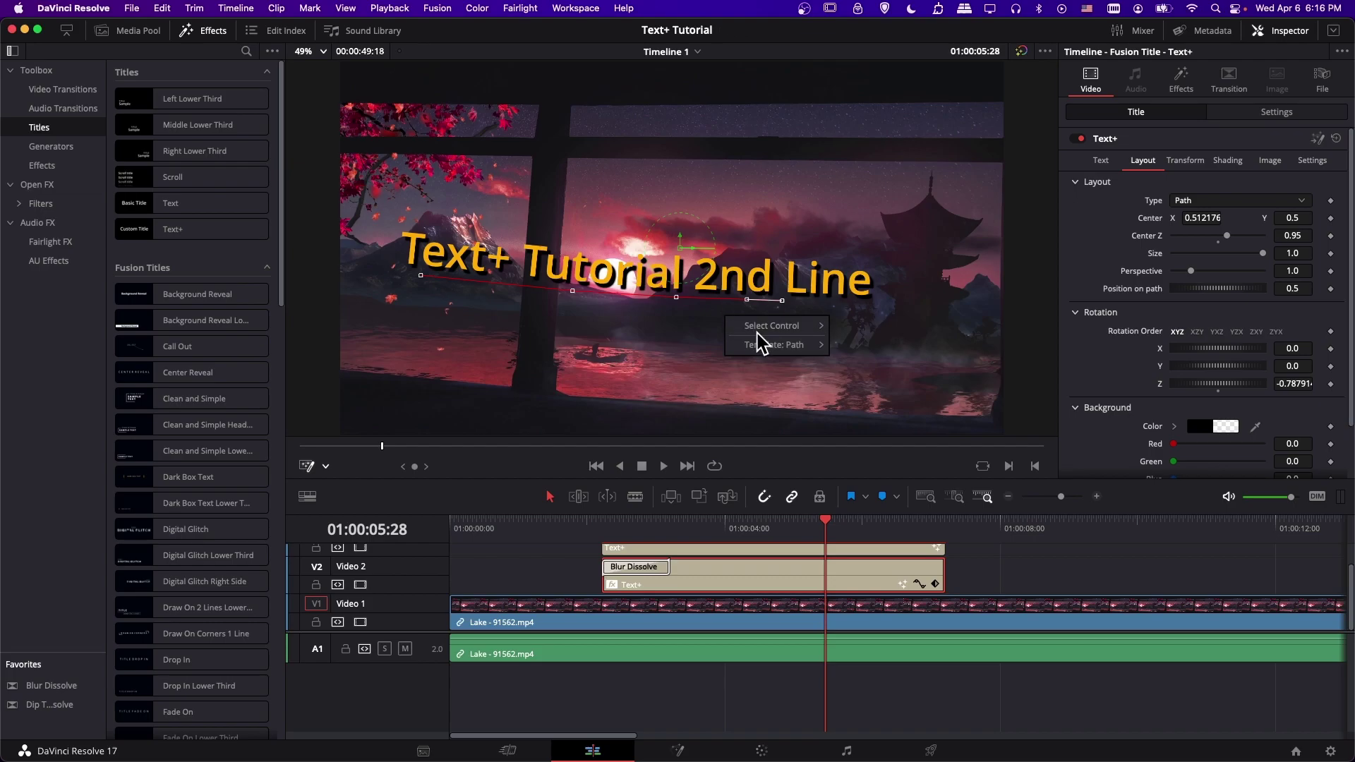
mouse_move(764, 345)
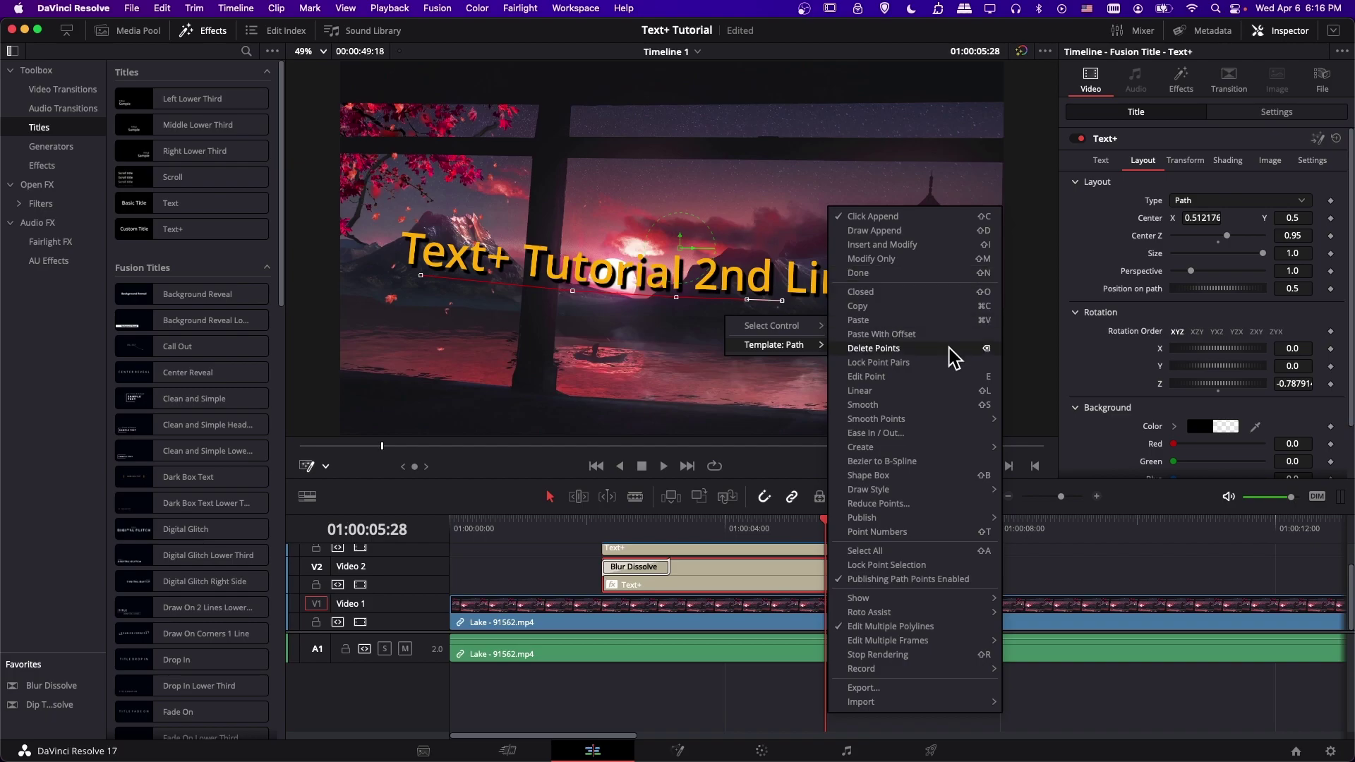
left_click(988, 348)
left_click_drag(849, 296, 881, 297)
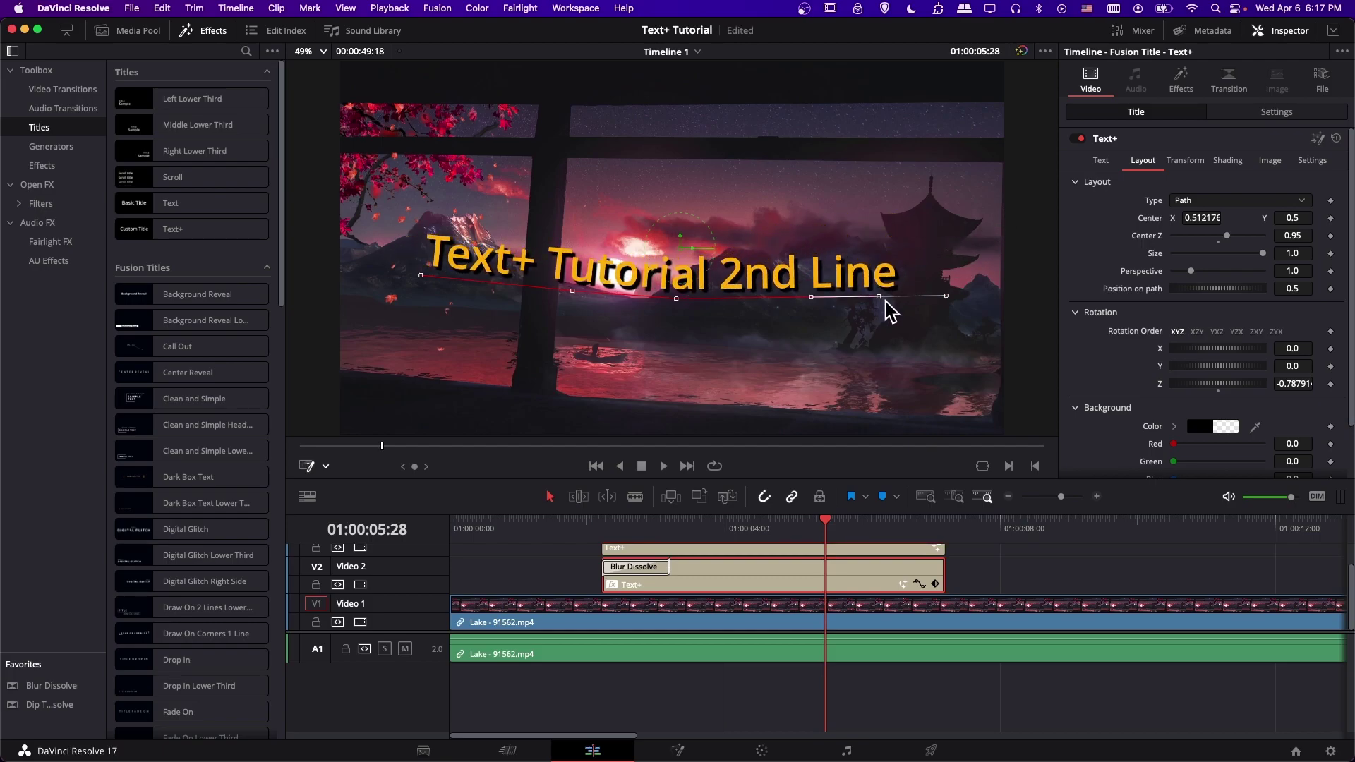
Step: Bend the title's path into a wave by reshaping the curve handles of its third and second points
left_click(676, 298)
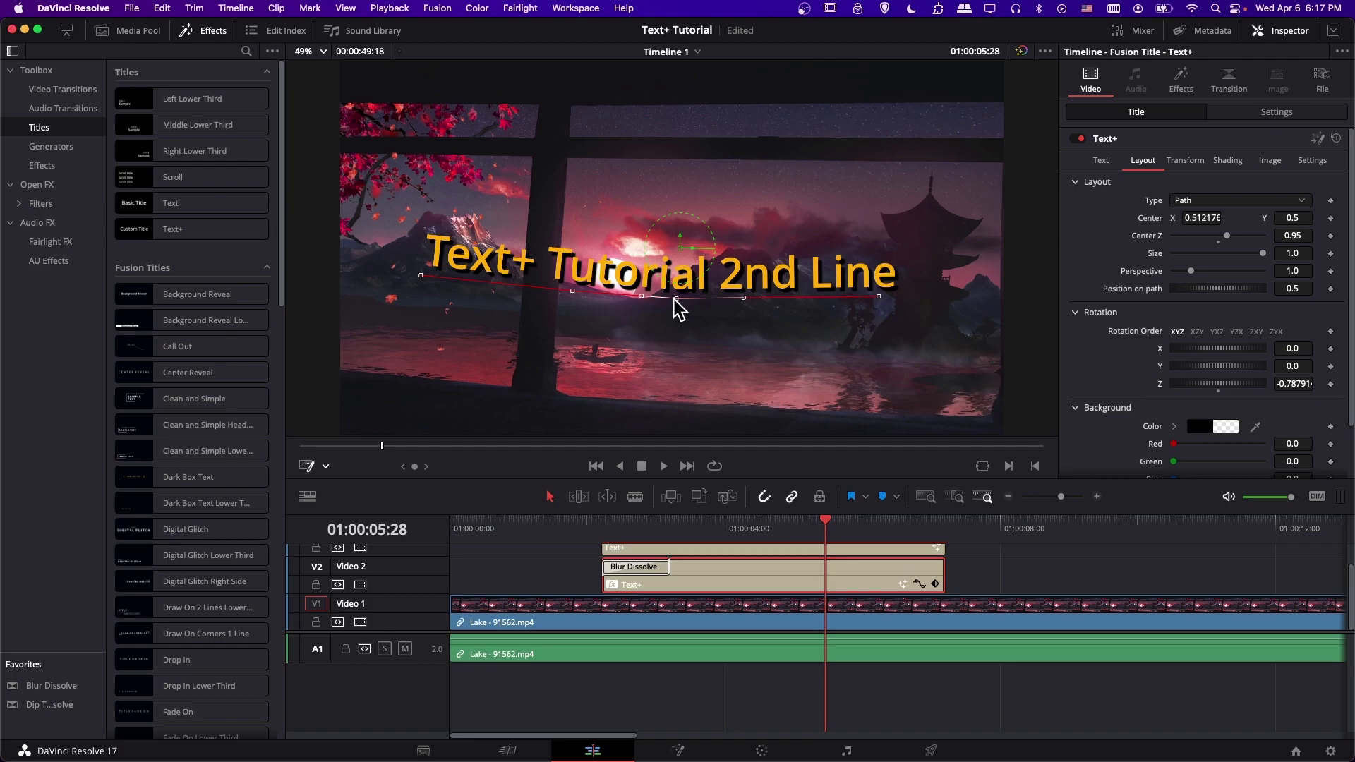
left_click_drag(744, 299, 843, 221)
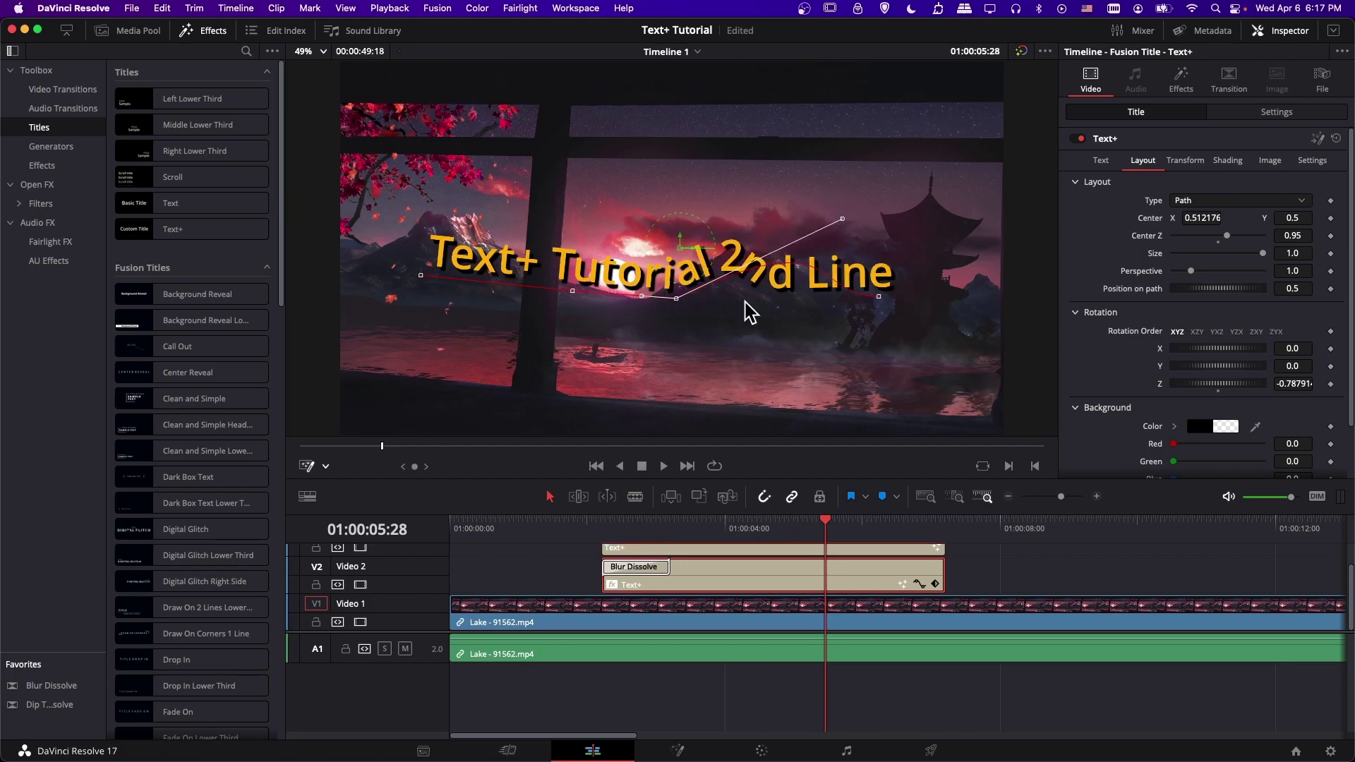
left_click(573, 290)
left_click_drag(604, 293, 615, 341)
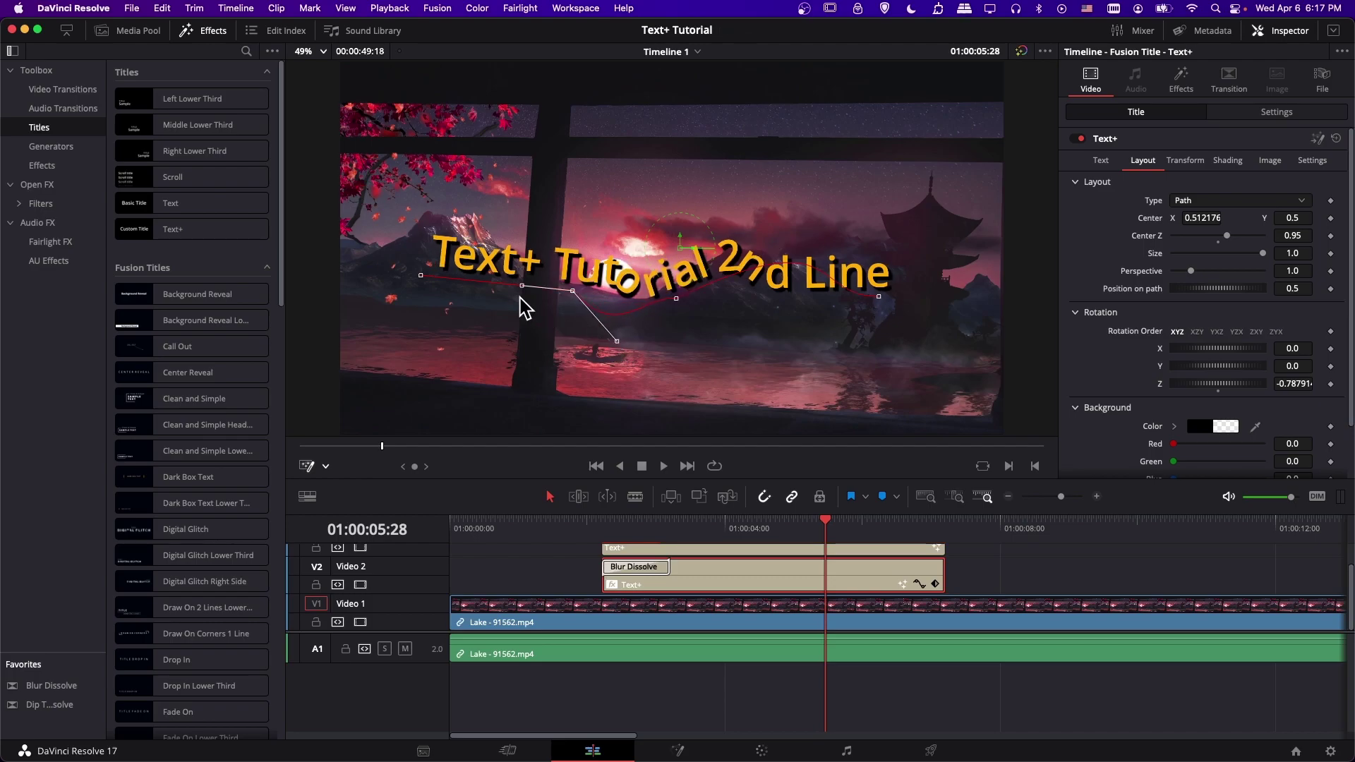
left_click_drag(521, 287, 517, 254)
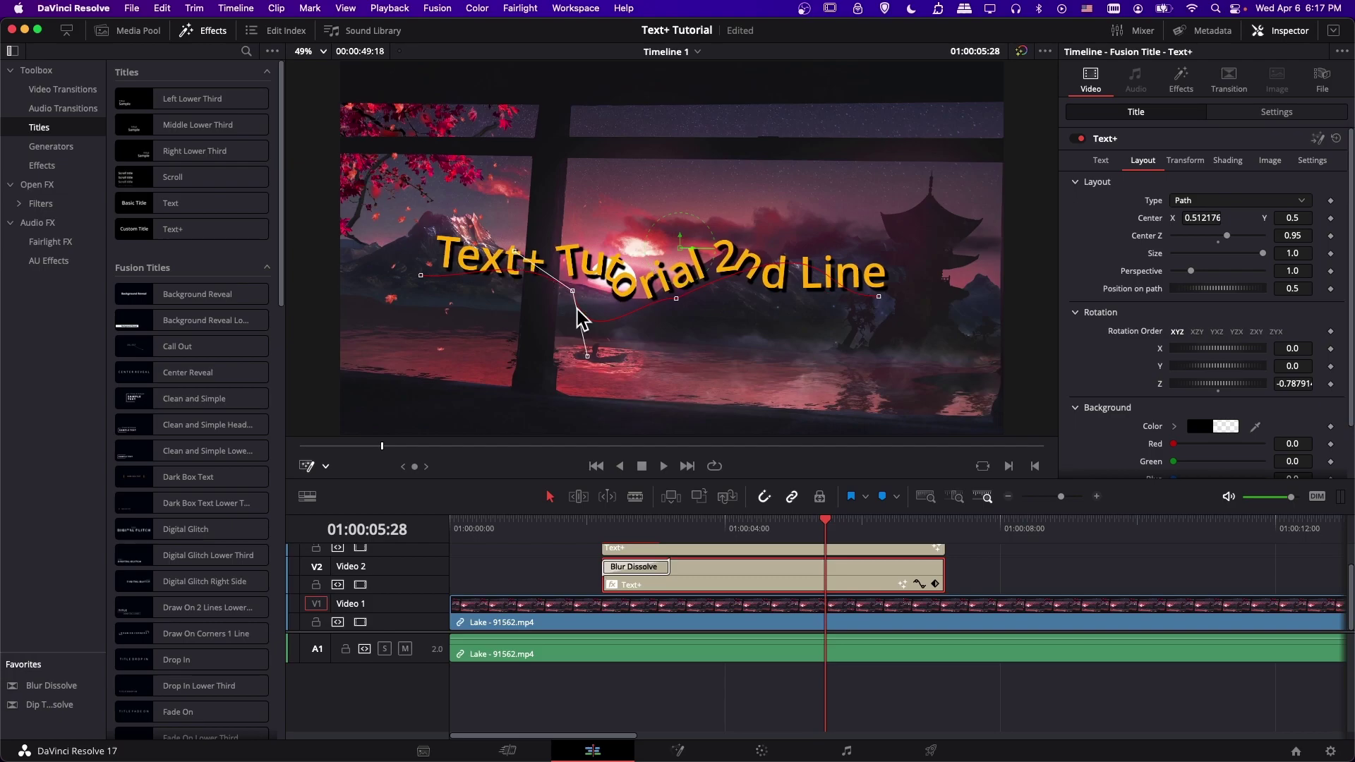
left_click_drag(586, 357, 627, 331)
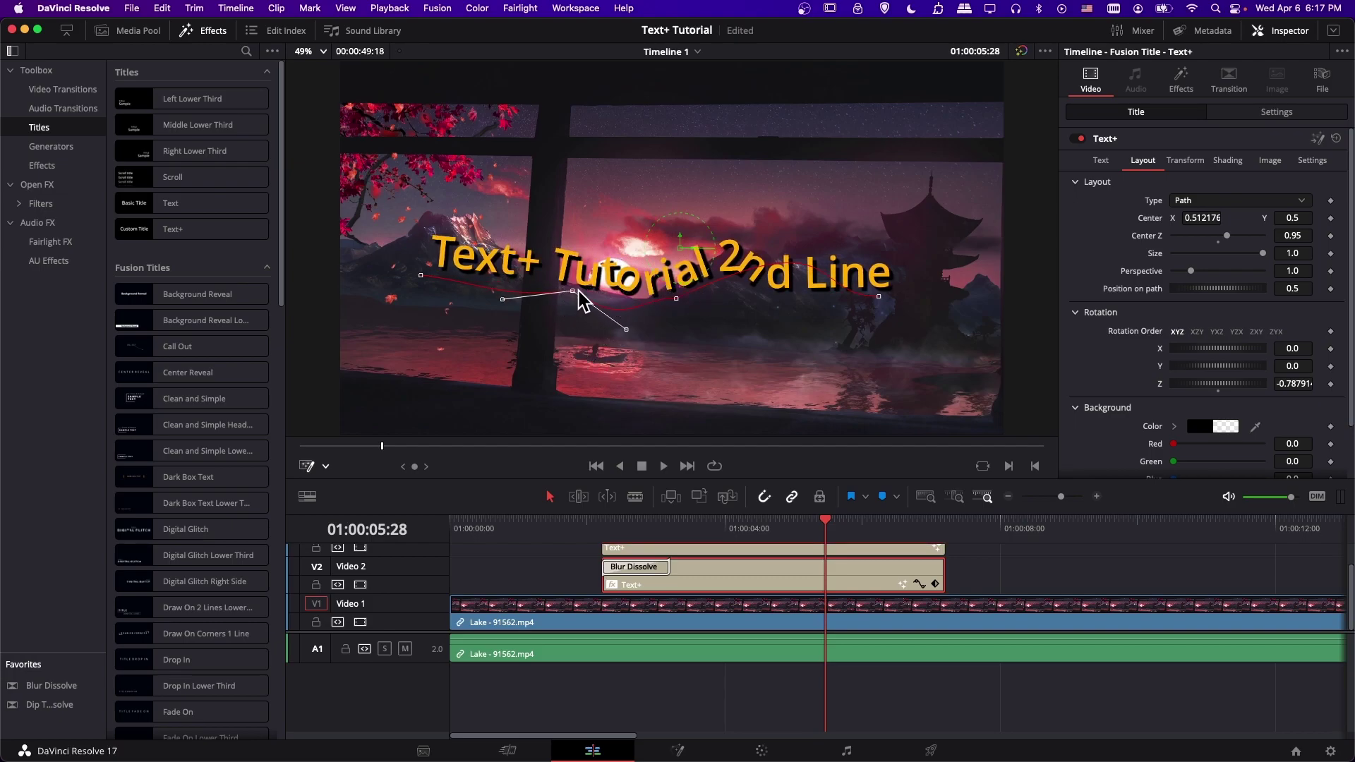
Step: Refine the curve around the path's third point by adjusting both of its handles
left_click(676, 298)
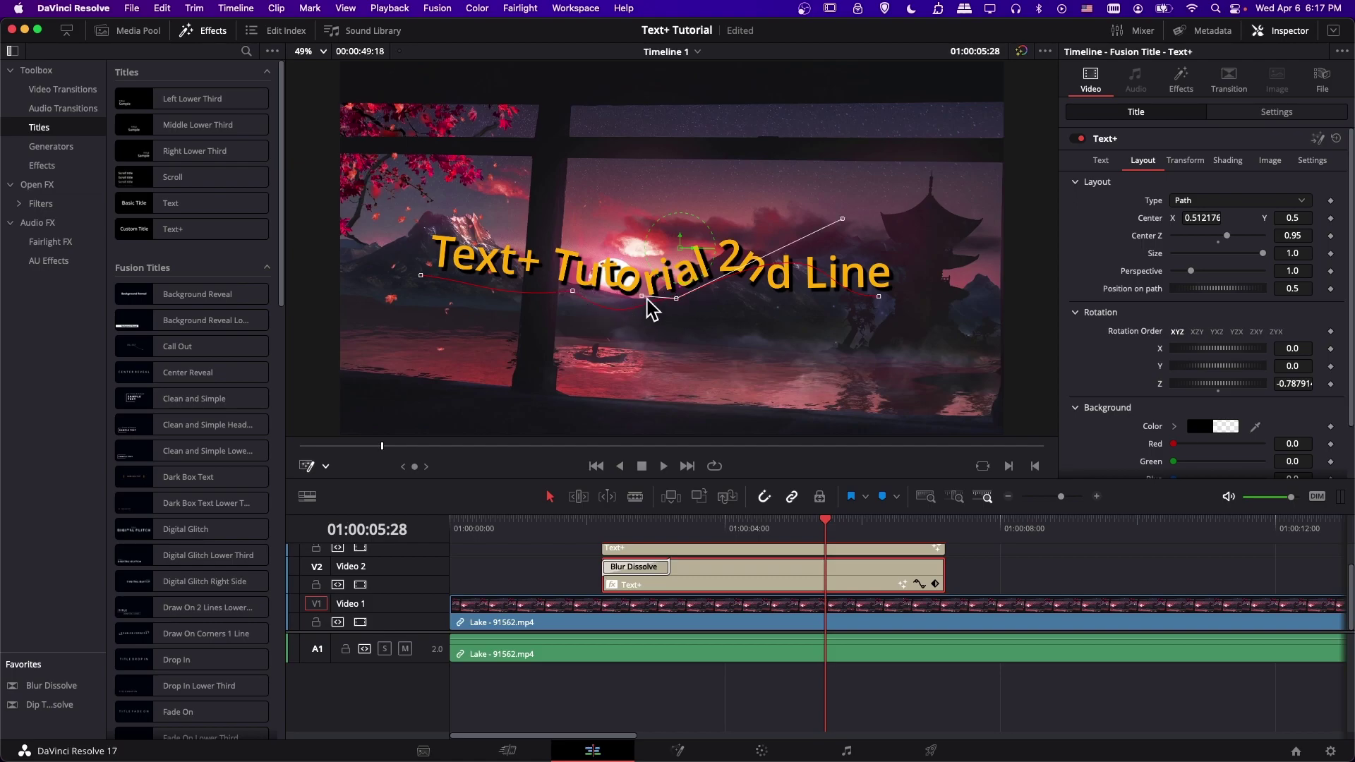
left_click_drag(640, 296, 640, 308)
left_click_drag(796, 158, 750, 287)
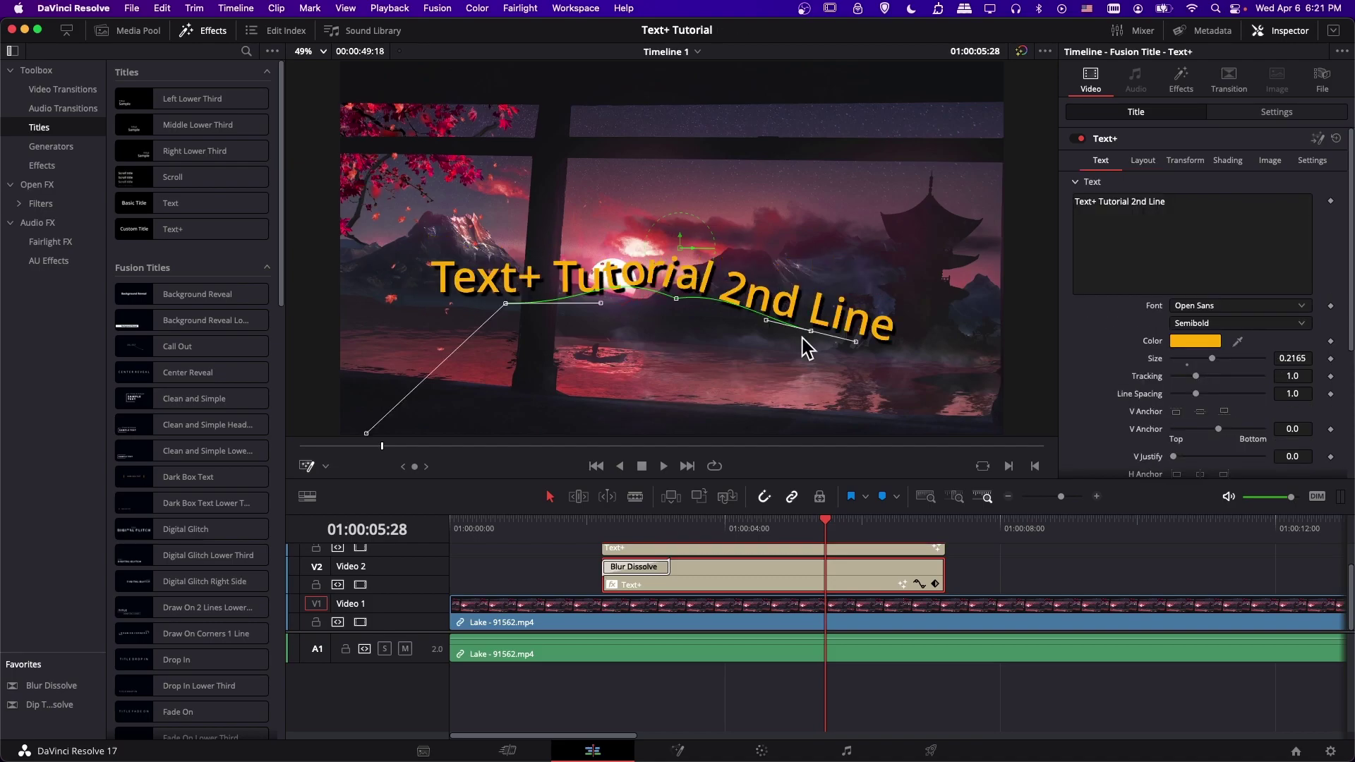
Step: Open the title's Transform settings and review the Characters, Words and Lines options
left_click(1144, 161)
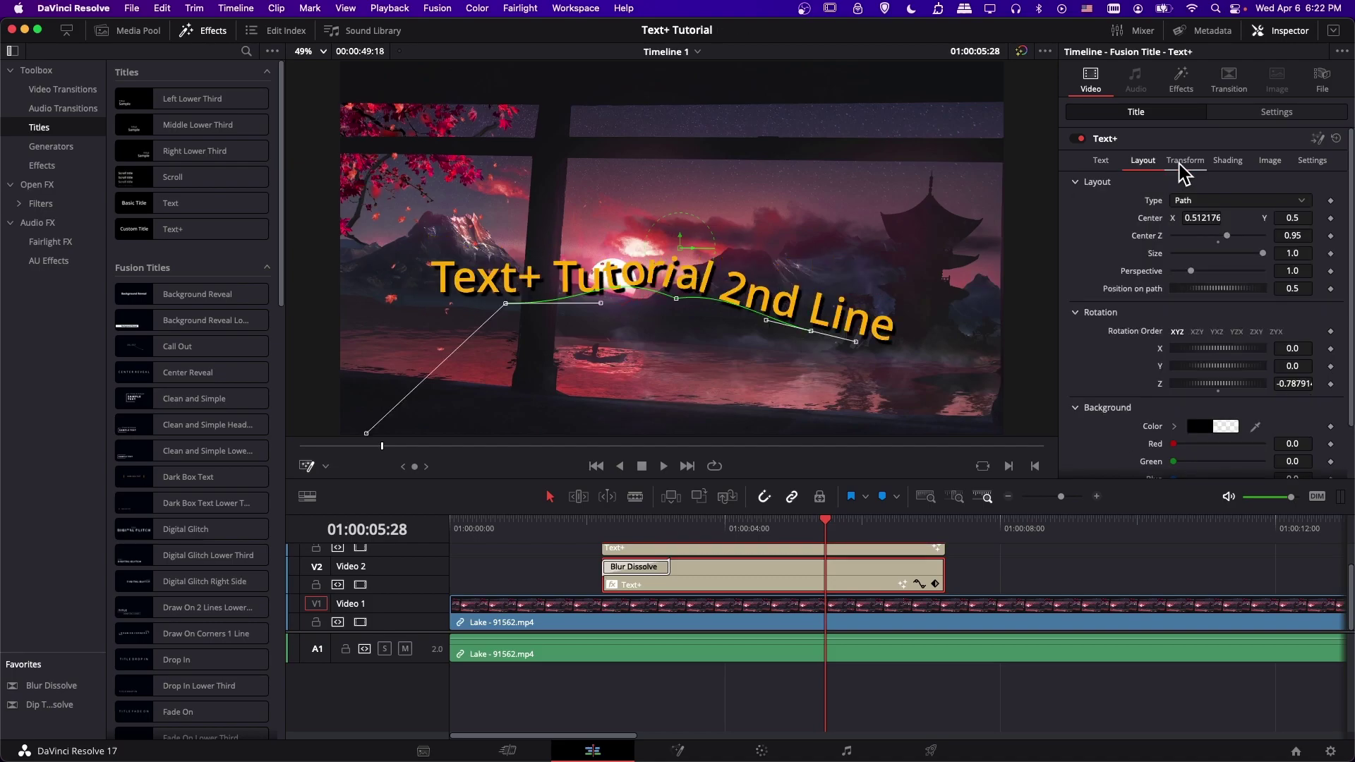
left_click(1186, 166)
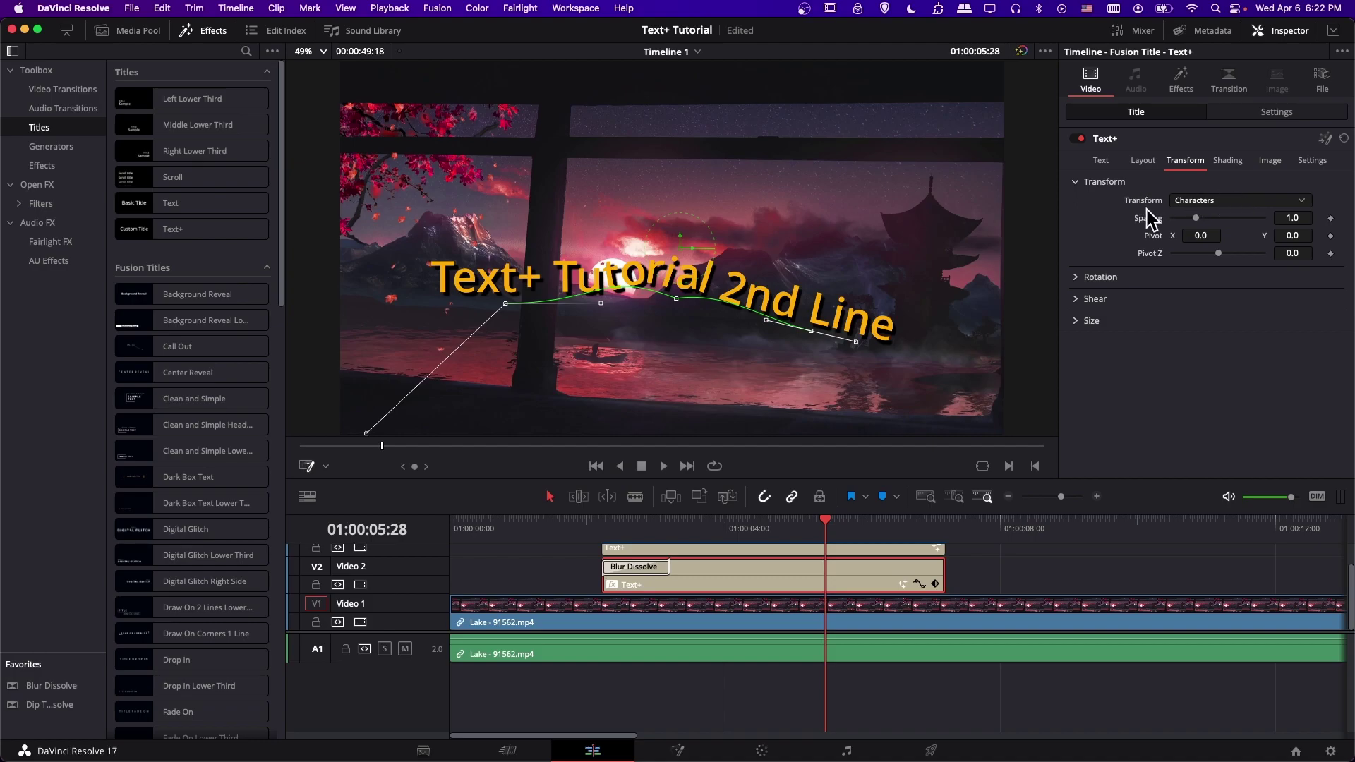
left_click(1189, 205)
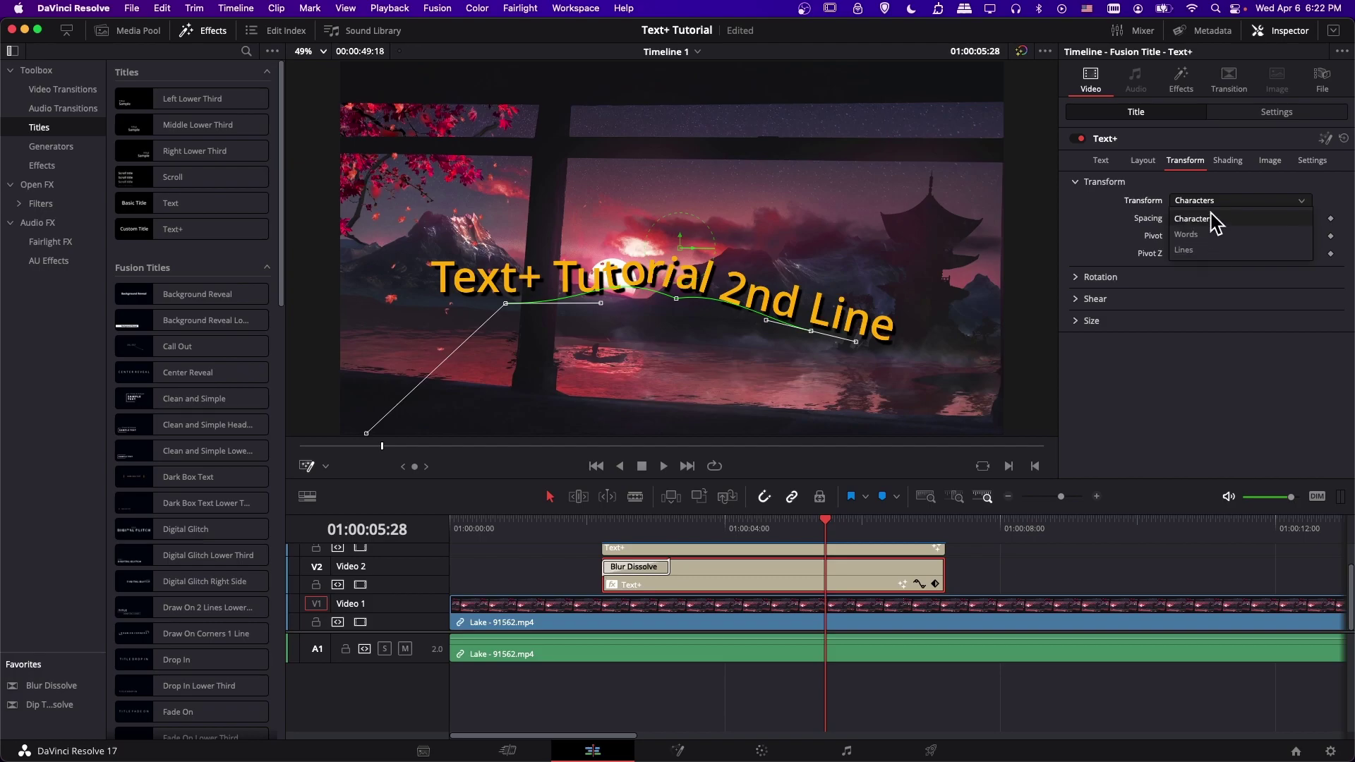
left_click(1213, 221)
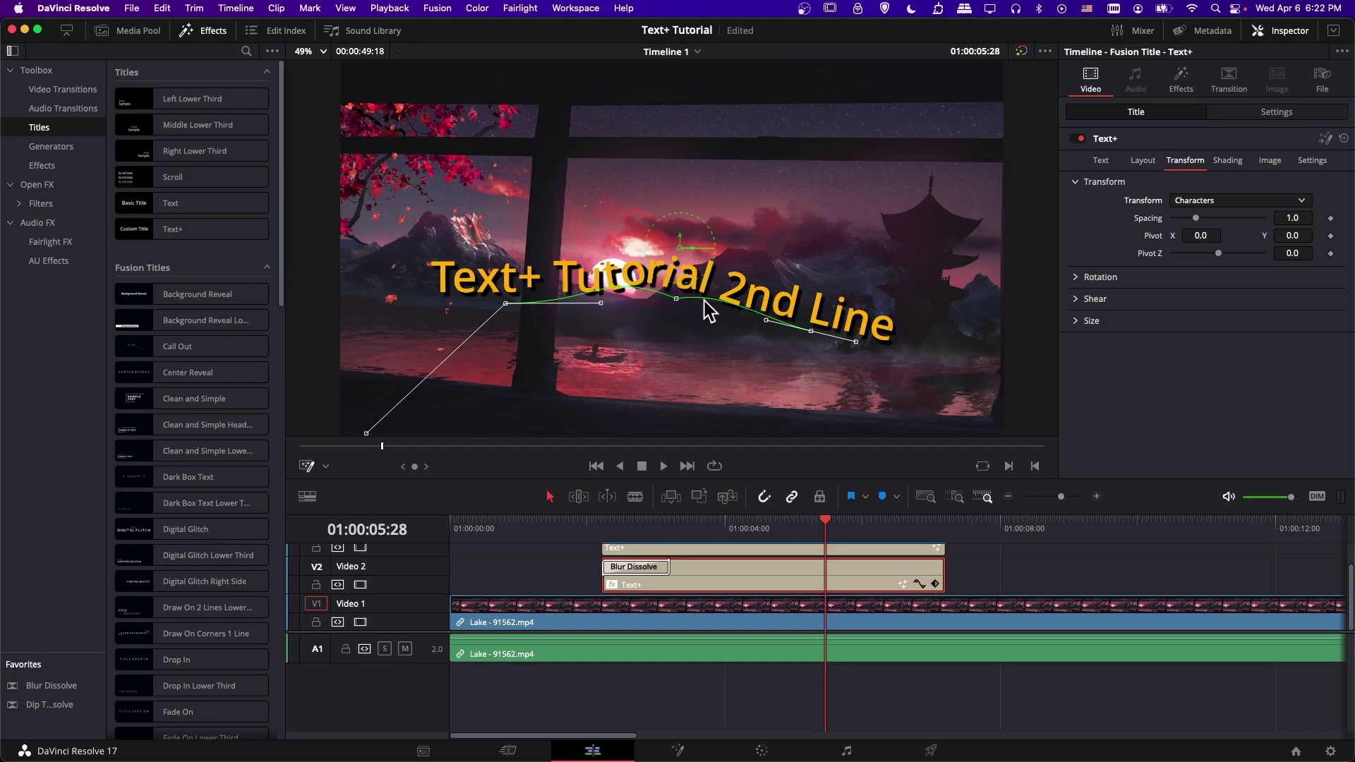
left_click(1197, 200)
left_click(1202, 251)
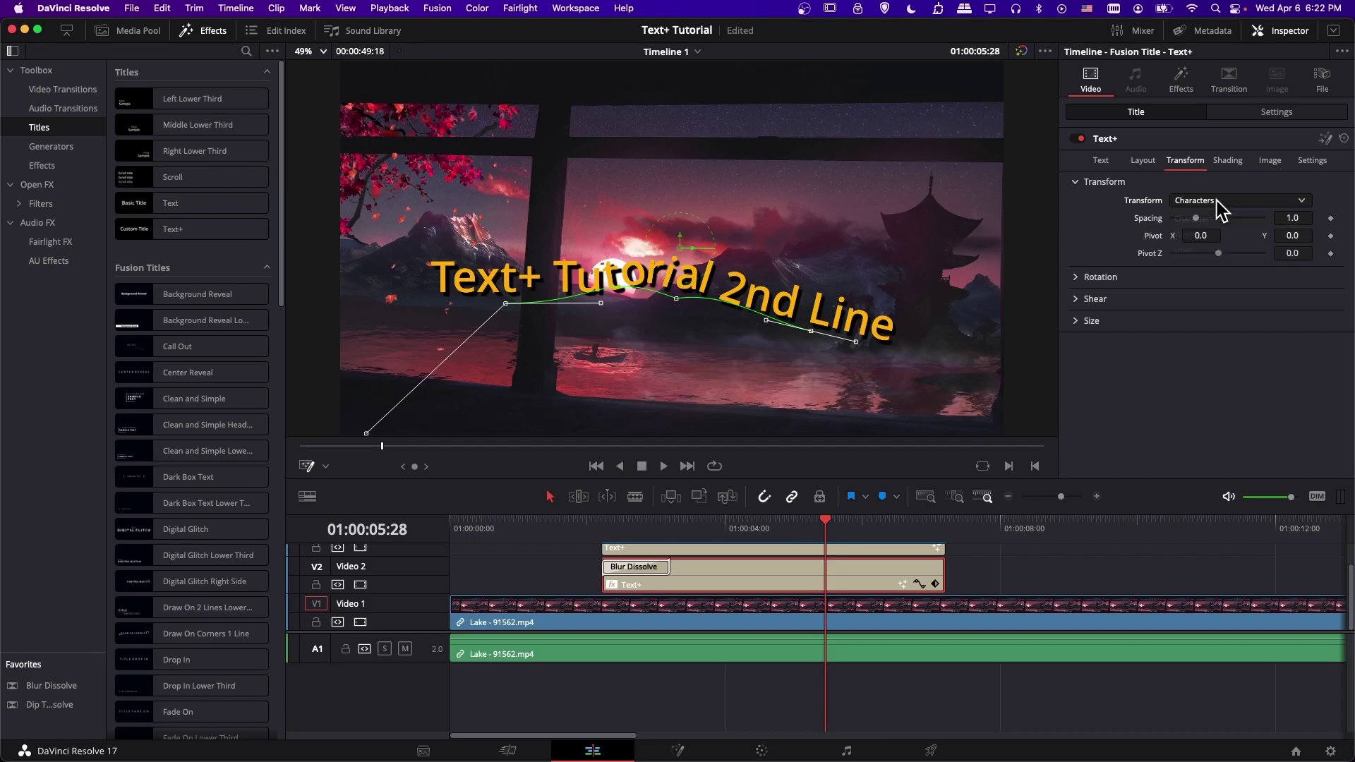
Step: Add a second line reading "asdfasdf" to the title text
left_click(1104, 162)
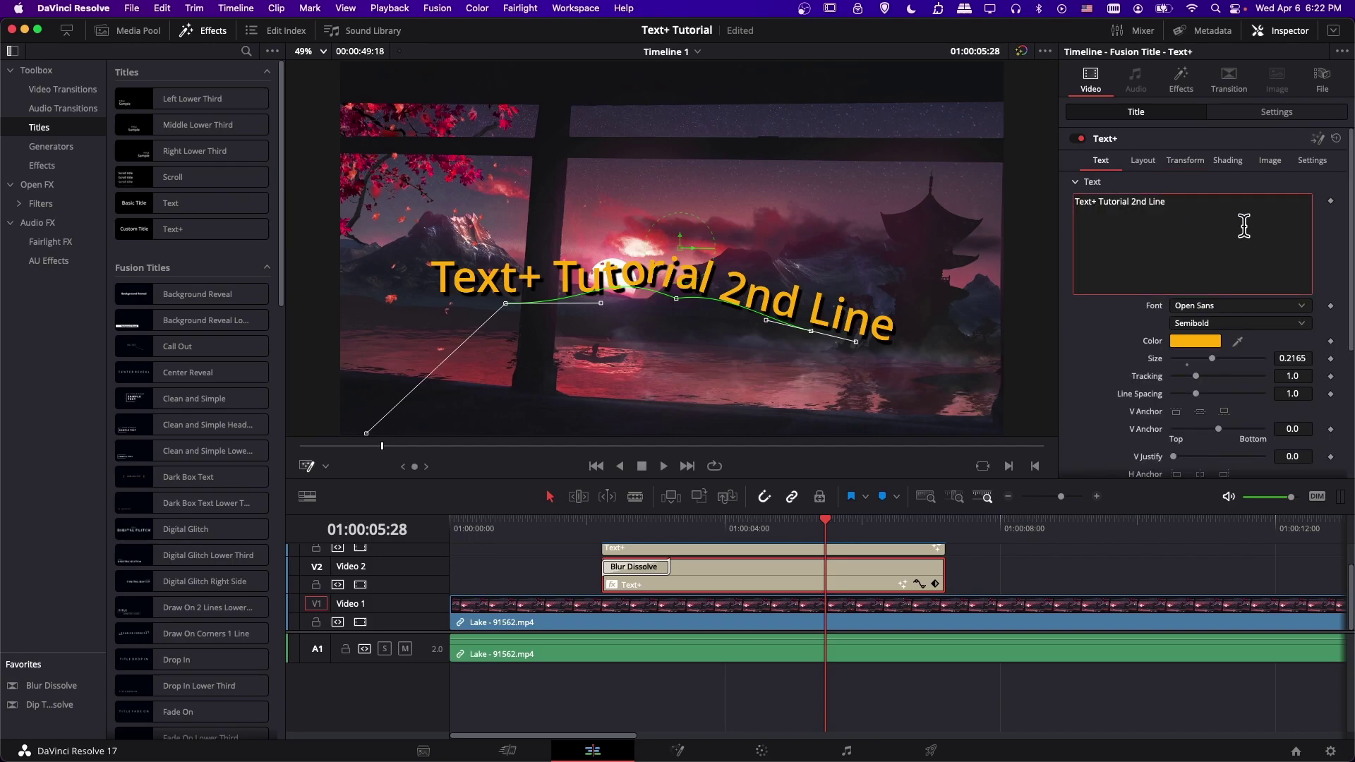
left_click(1244, 226)
key("Return")
type("asdfasdf")
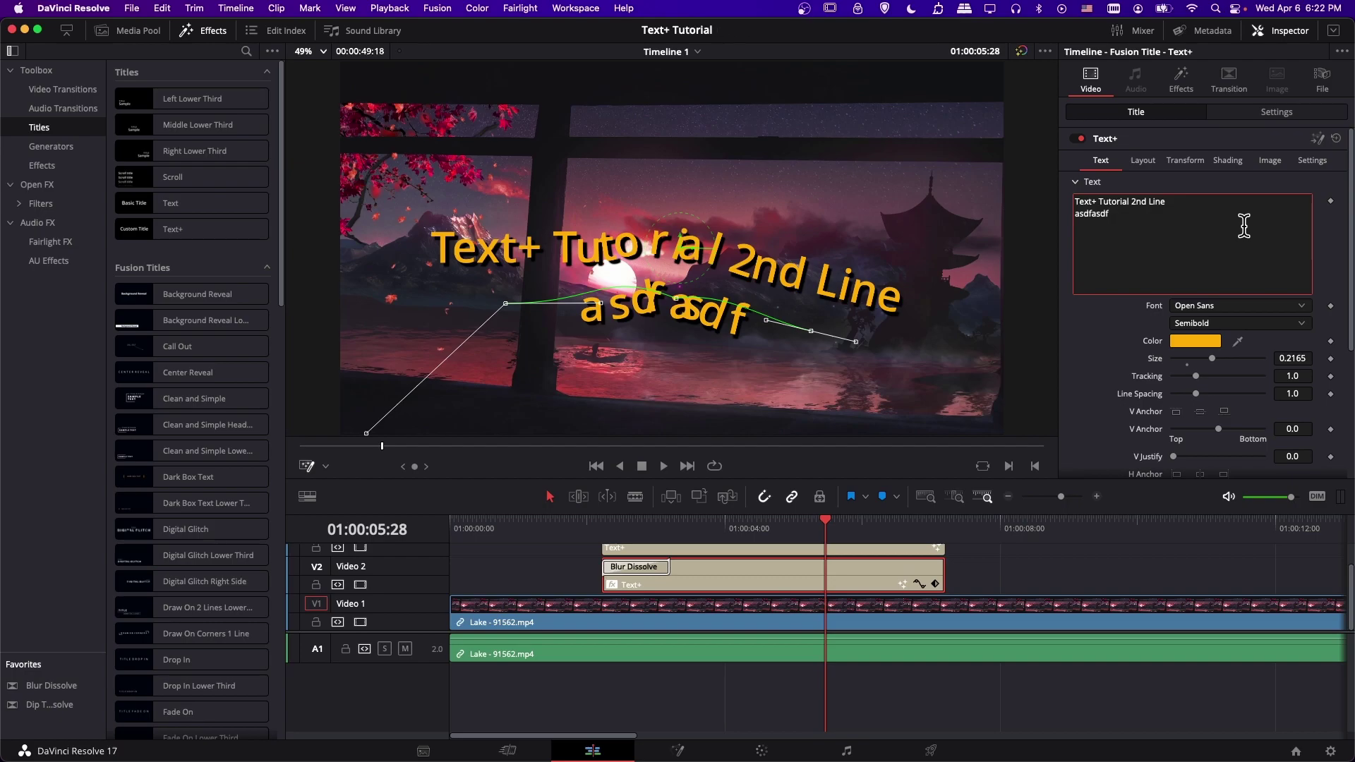
Step: Set the title's transform mode to Lines and adjust the spacing between its two lines
left_click(1174, 162)
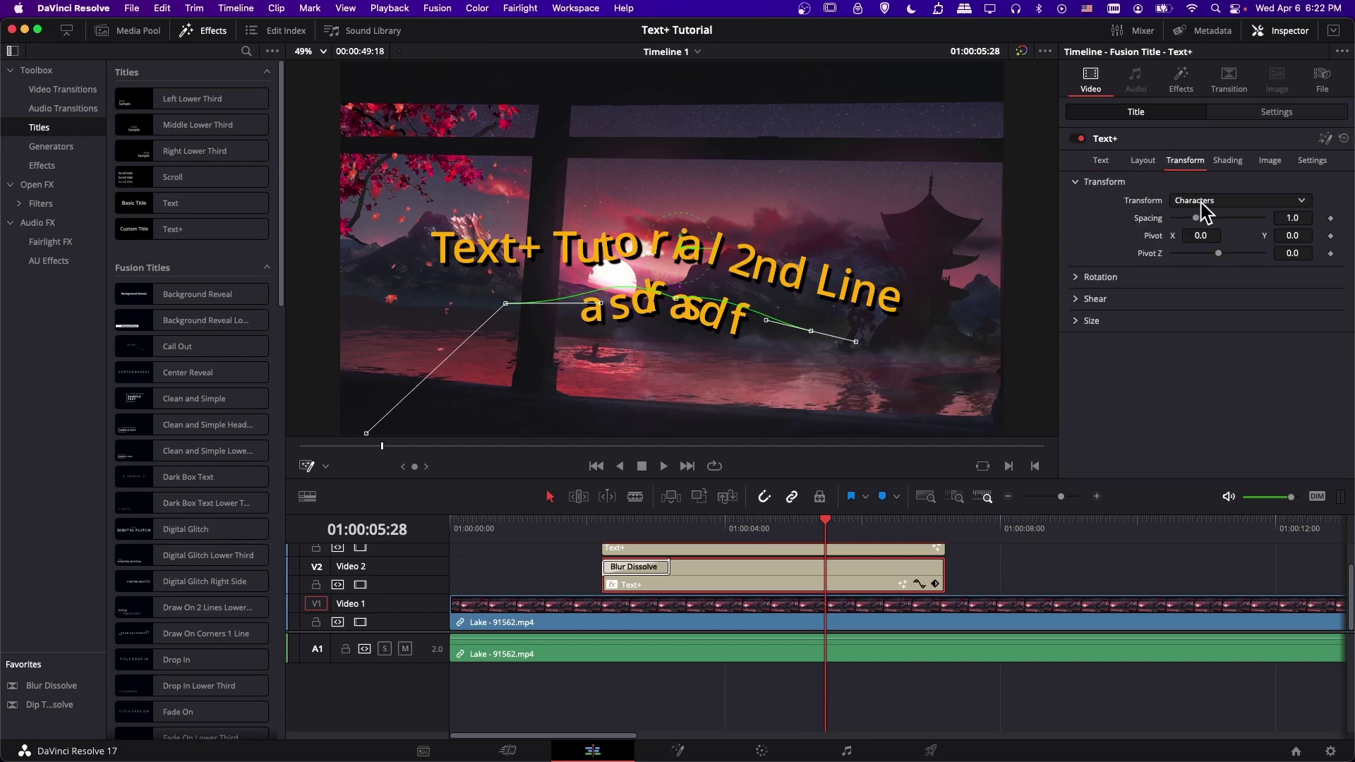
left_click(1199, 203)
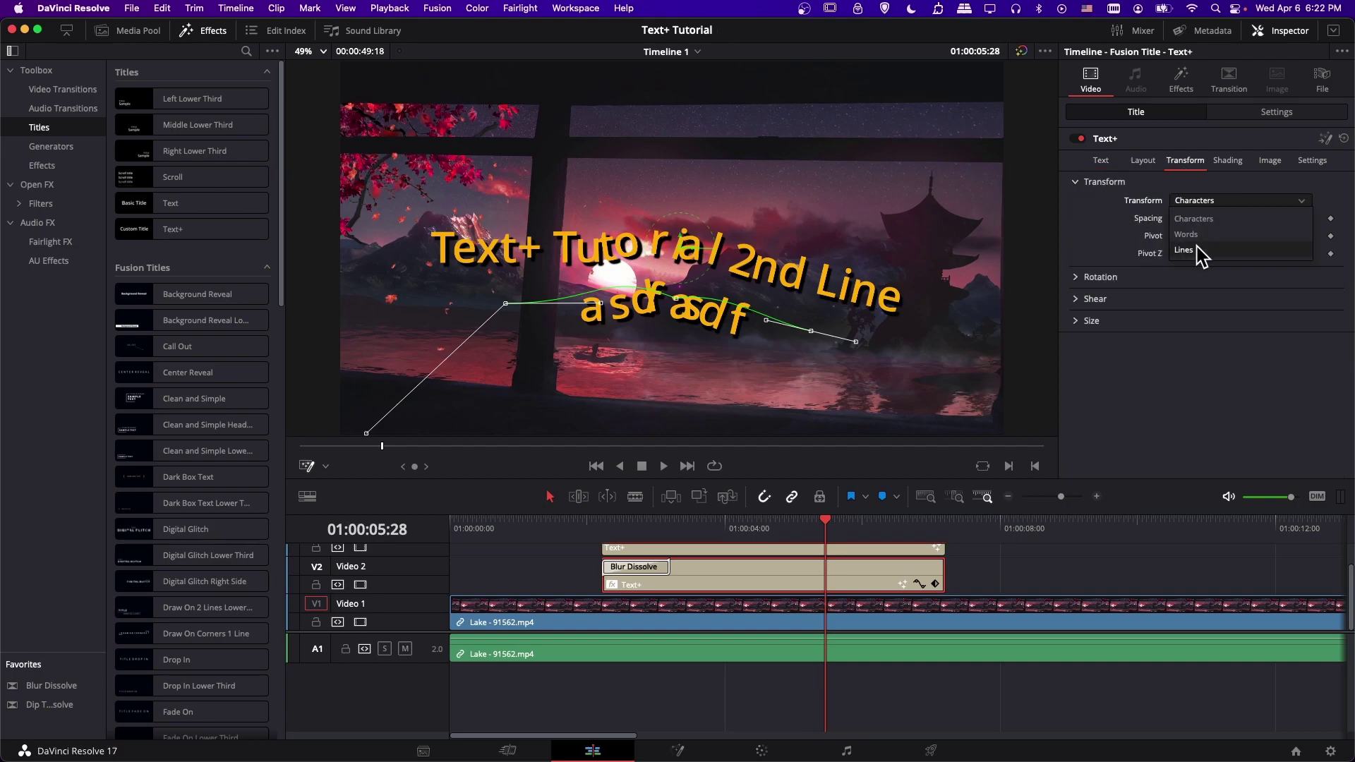
left_click(1198, 245)
left_click_drag(1197, 219, 1212, 217)
Step: Change the title's layout type to Point and set the Lines transform spacing to 0.882
left_click(1144, 161)
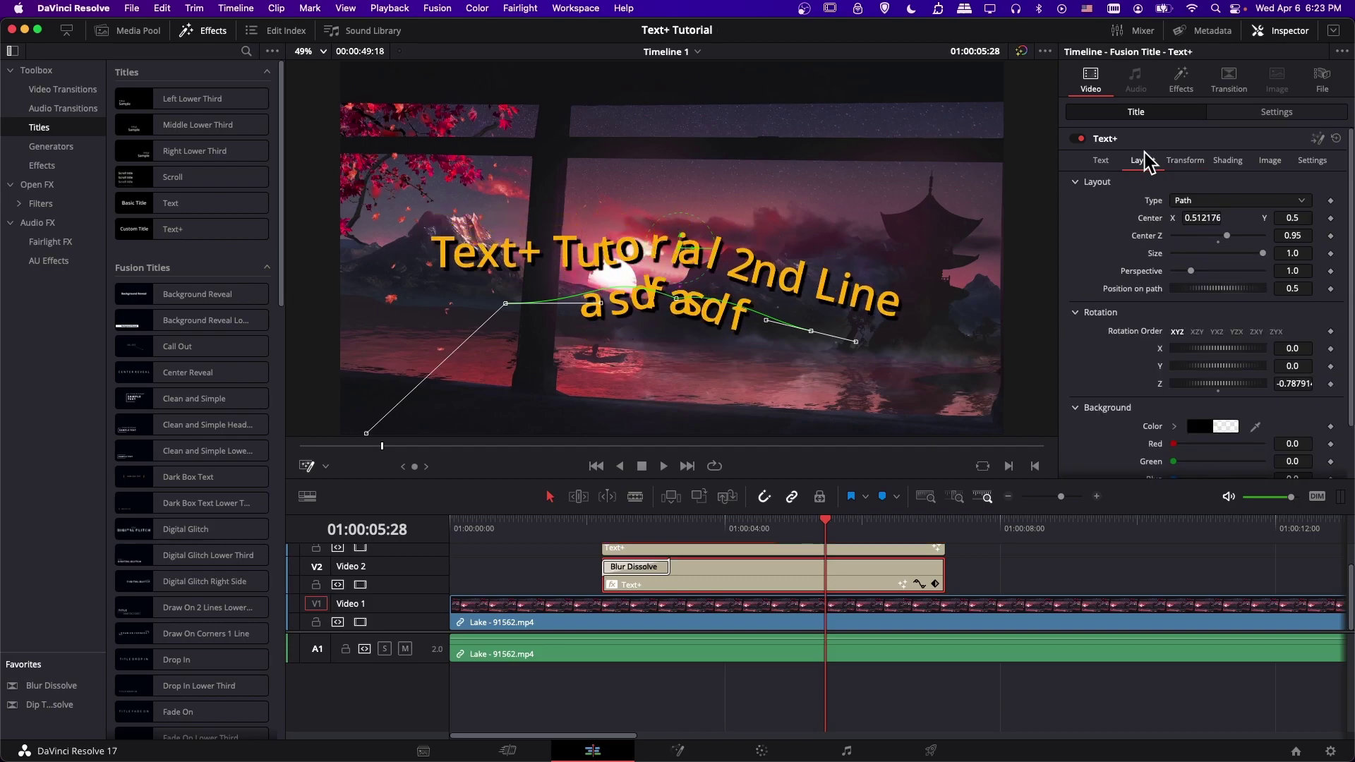
left_click(1189, 201)
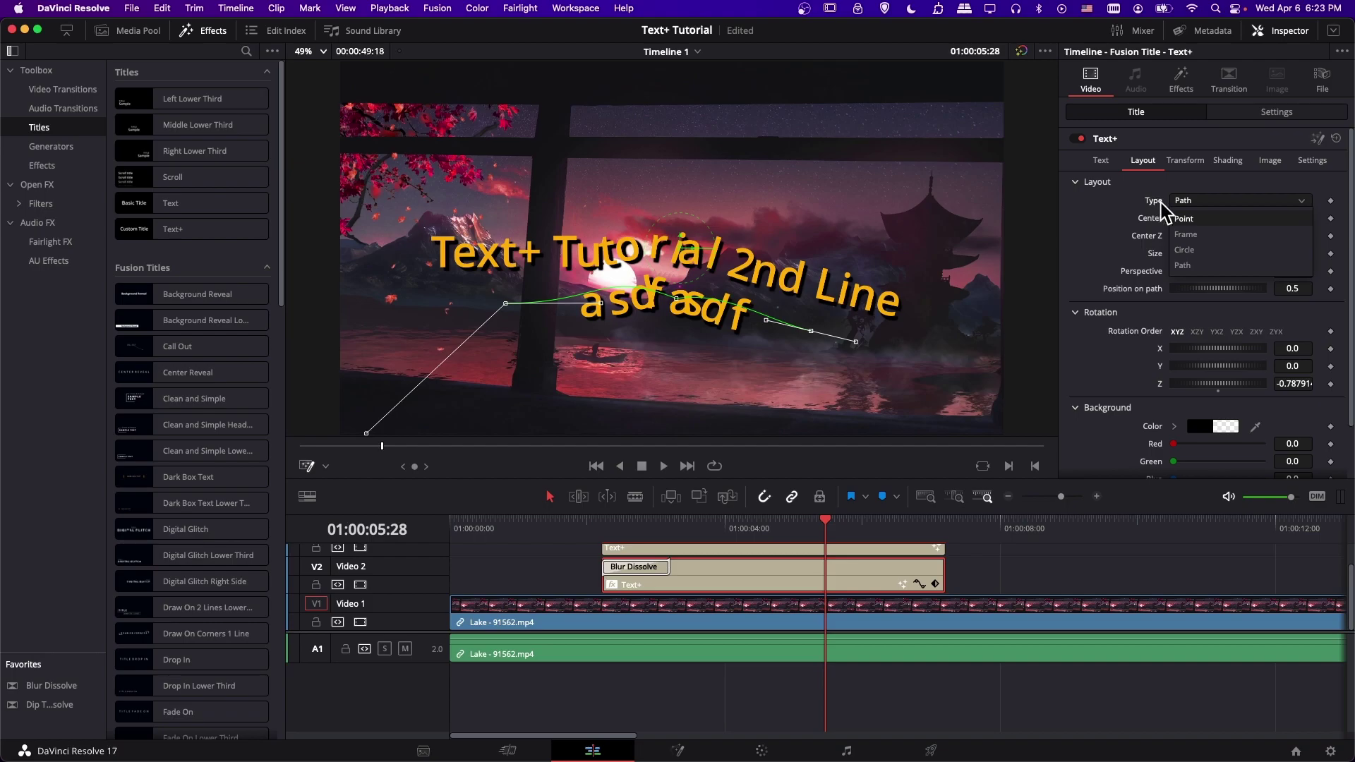
left_click(1191, 219)
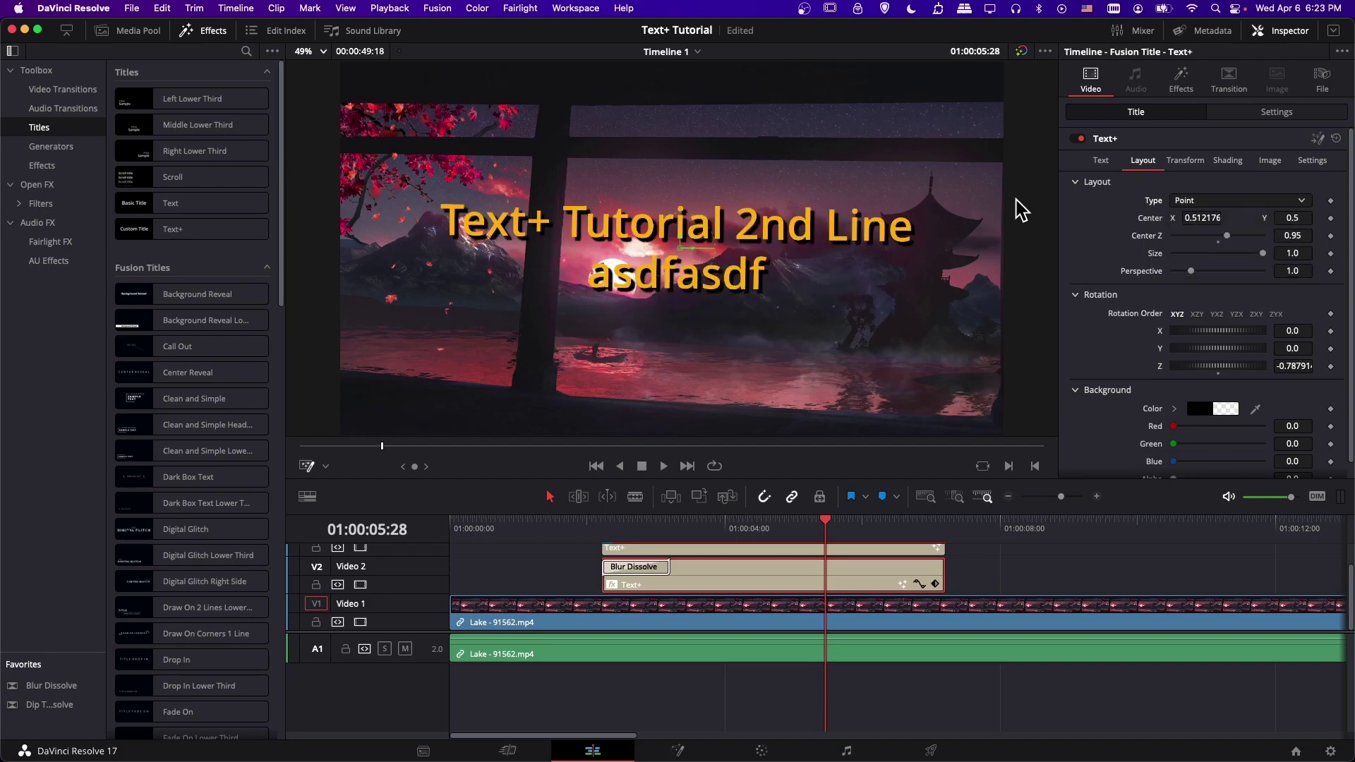
left_click(1193, 162)
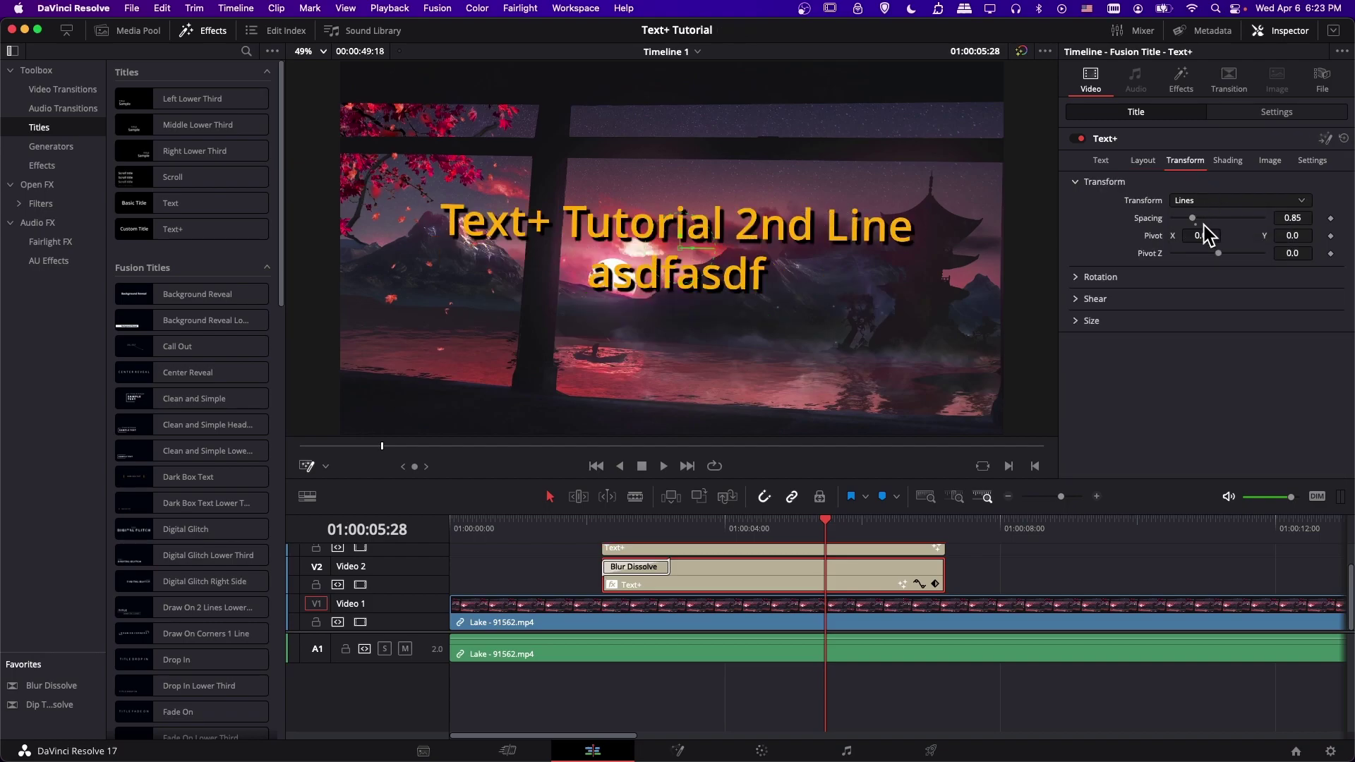
mouse_move(1192, 218)
left_mouse_down()
mouse_move(1204, 216)
mouse_move(1193, 218)
left_mouse_up()
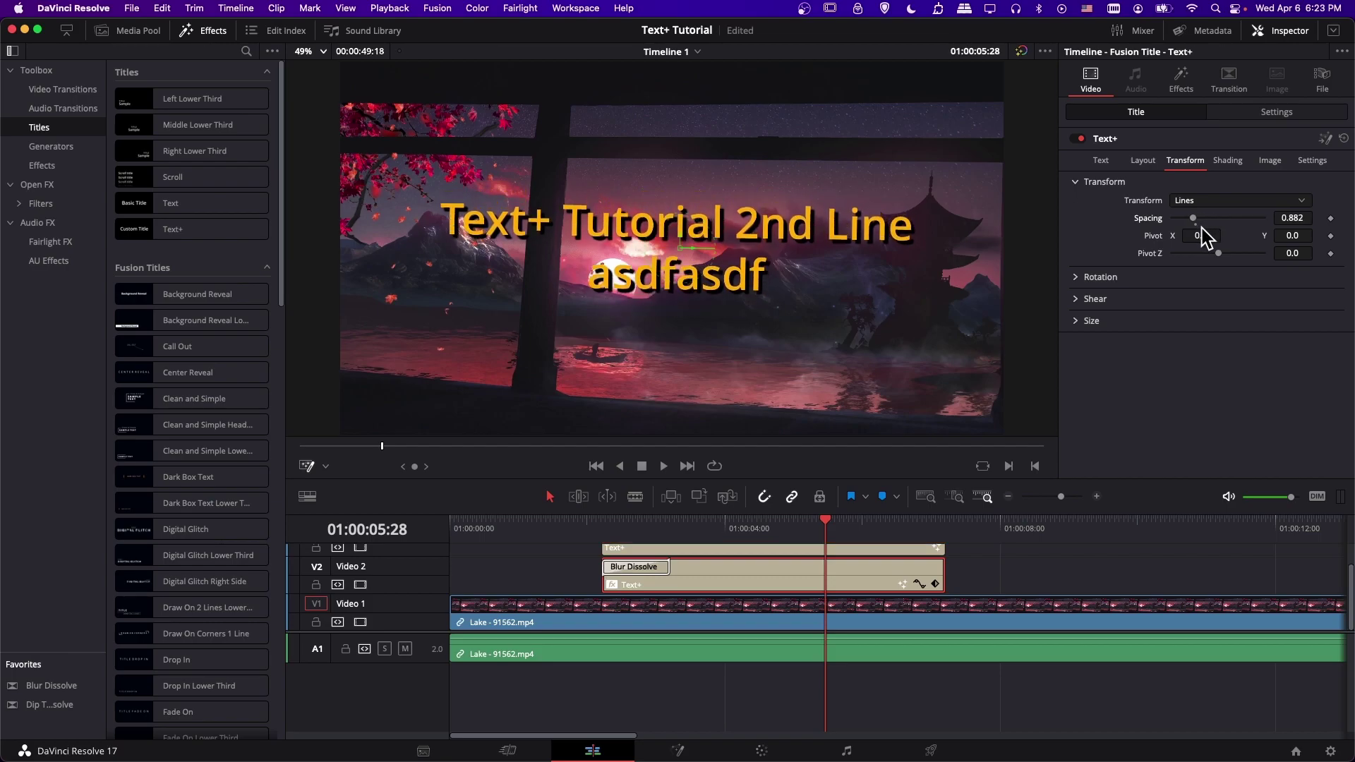
Step: Try a Y rotation of 46.9 on the title's lines and reset it
left_click(1105, 277)
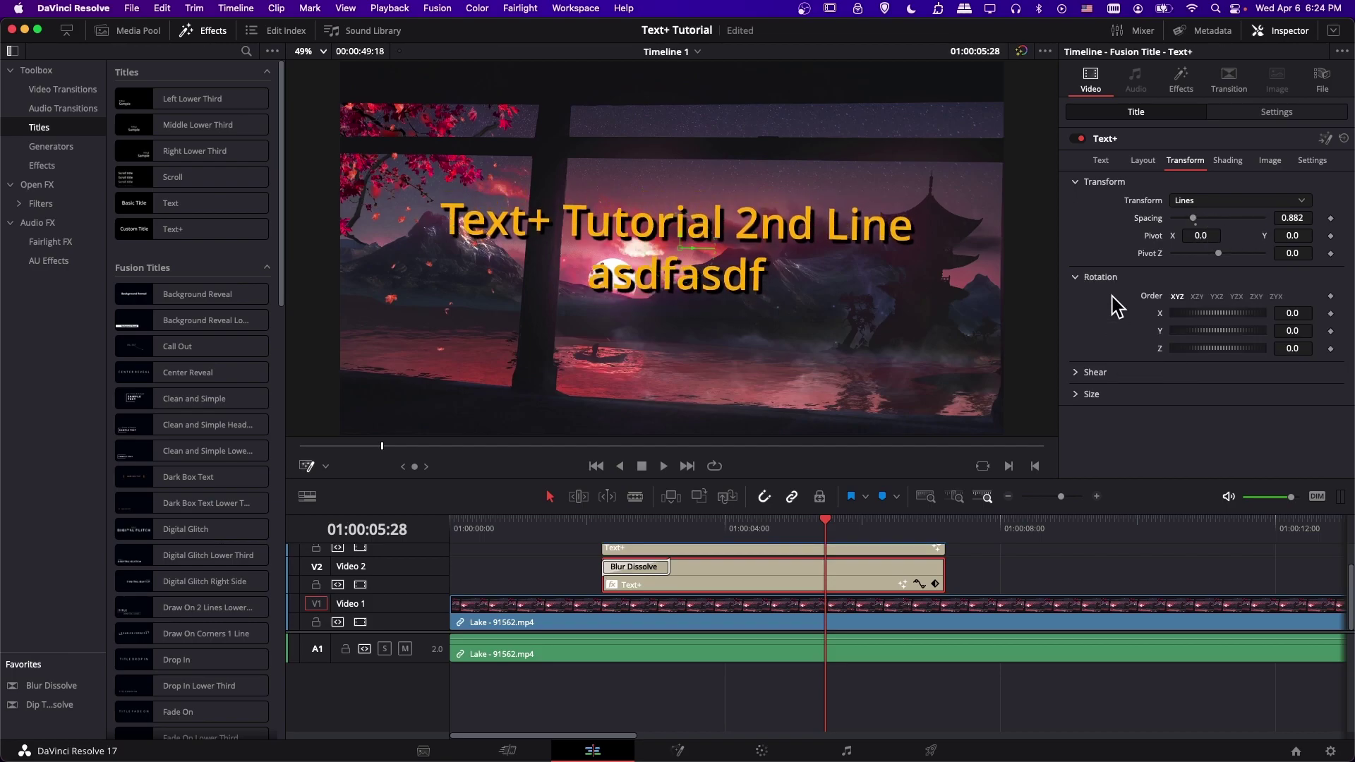
left_click(1087, 372)
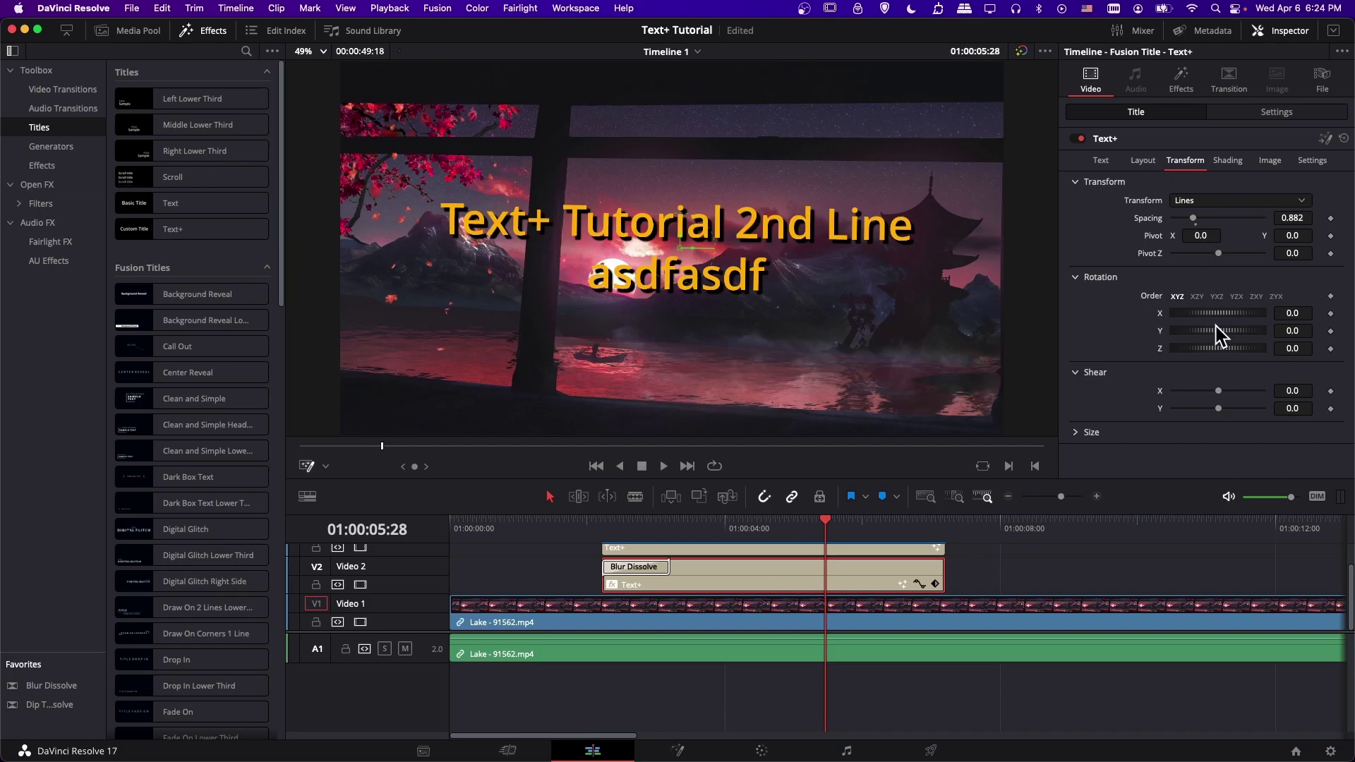
left_click_drag(1217, 326, 1222, 329)
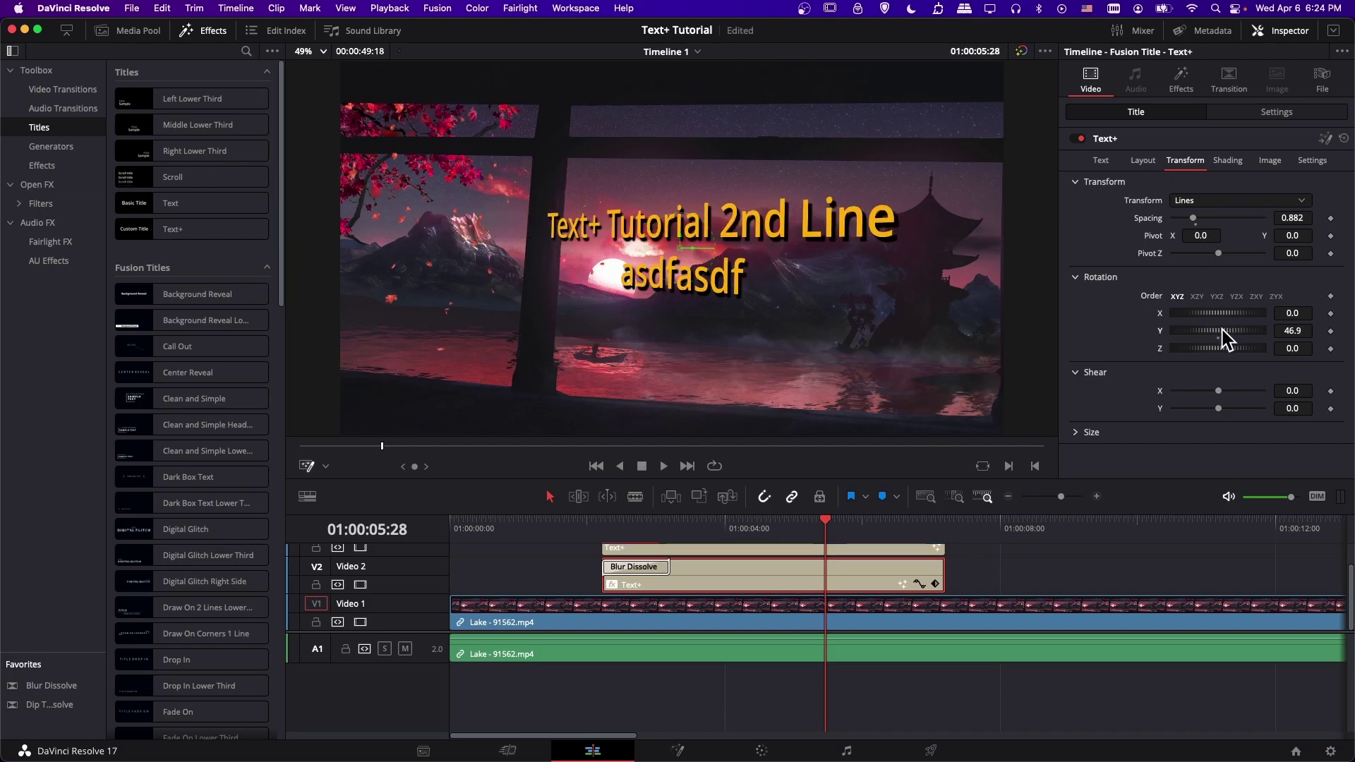
double_click(1222, 329)
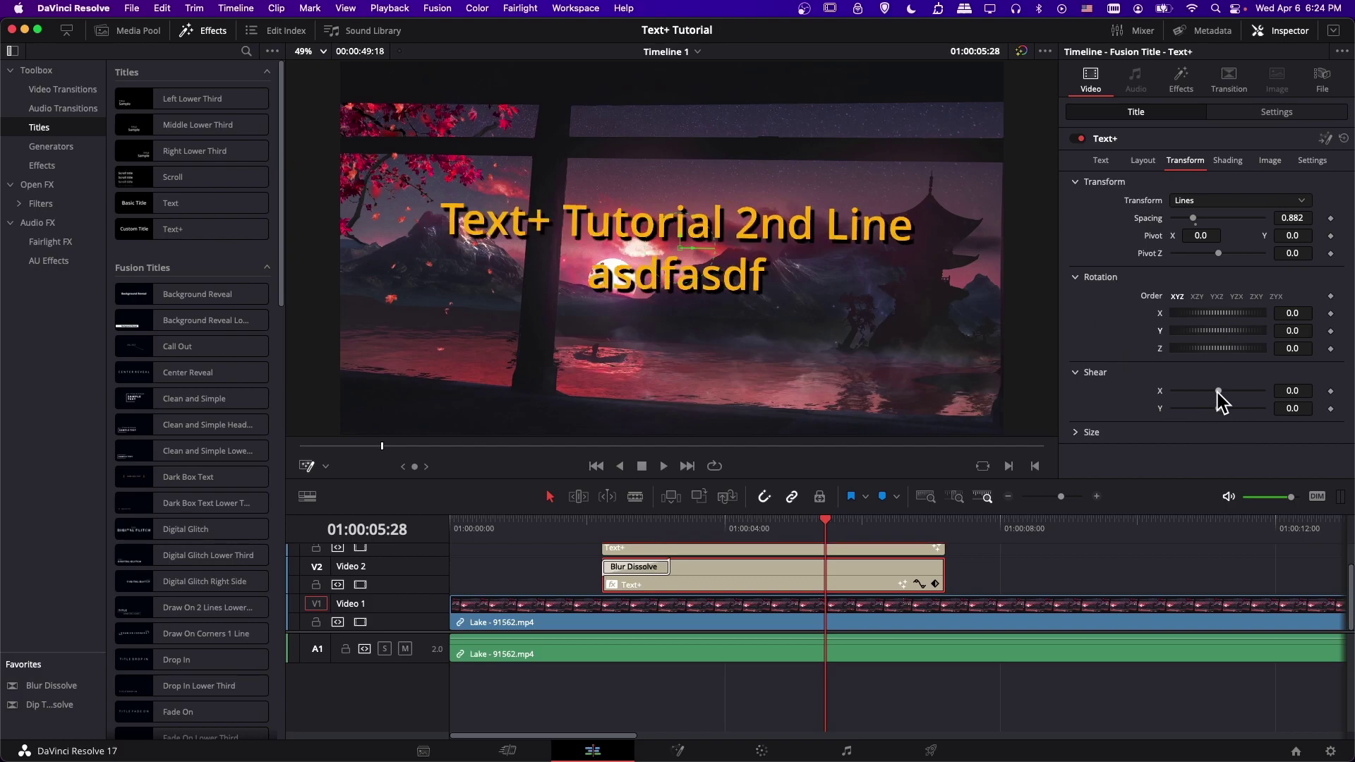
Step: Set the X shear of the title's lines to 0.57 and open the Size settings to try the X size
left_click_drag(1218, 391, 1247, 390)
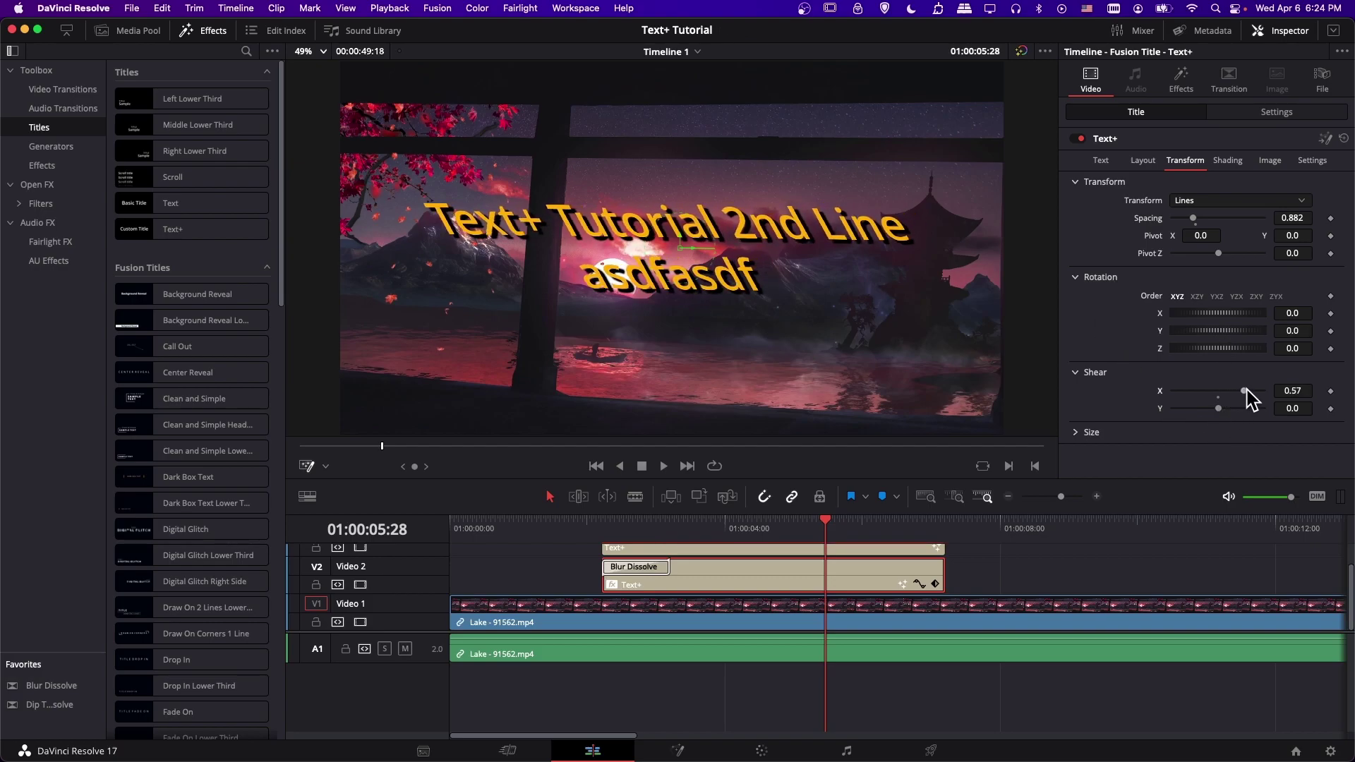
left_click(1087, 432)
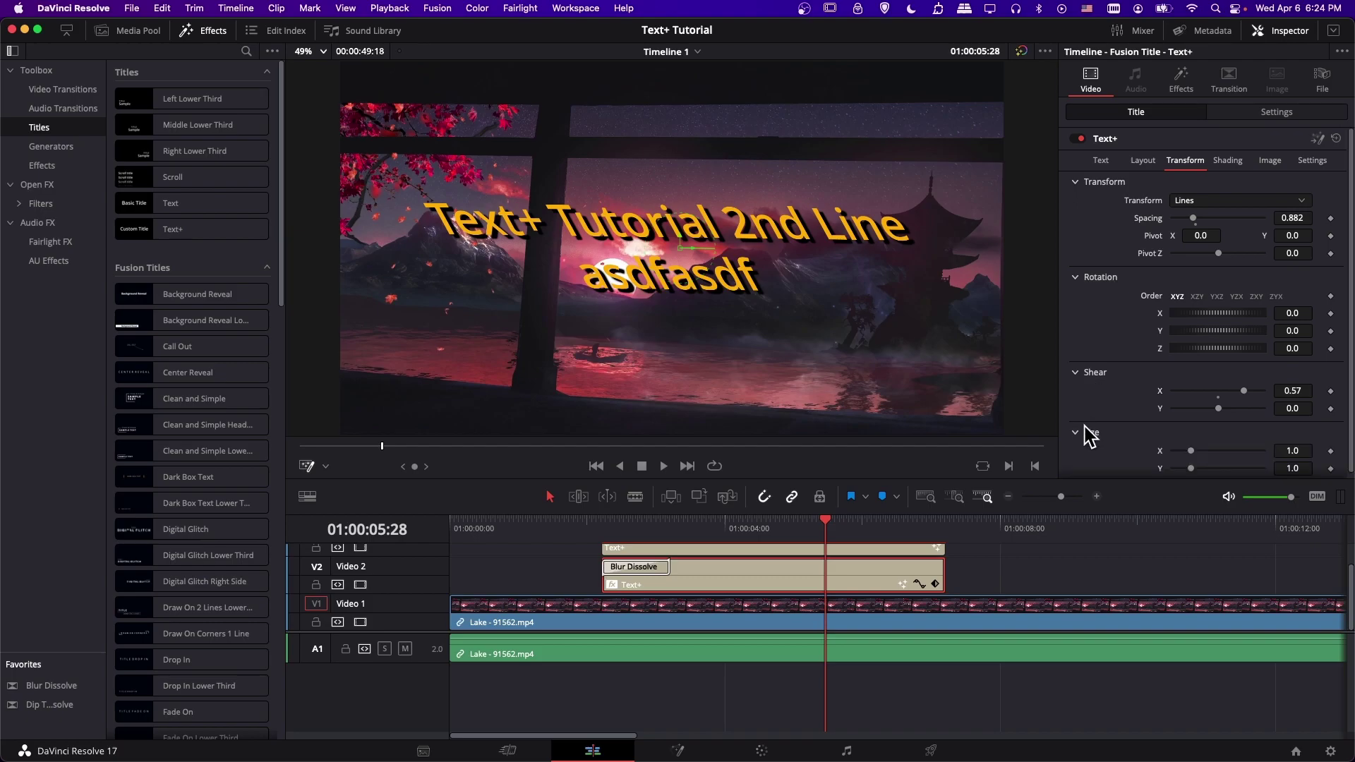
left_click_drag(1195, 447, 1196, 447)
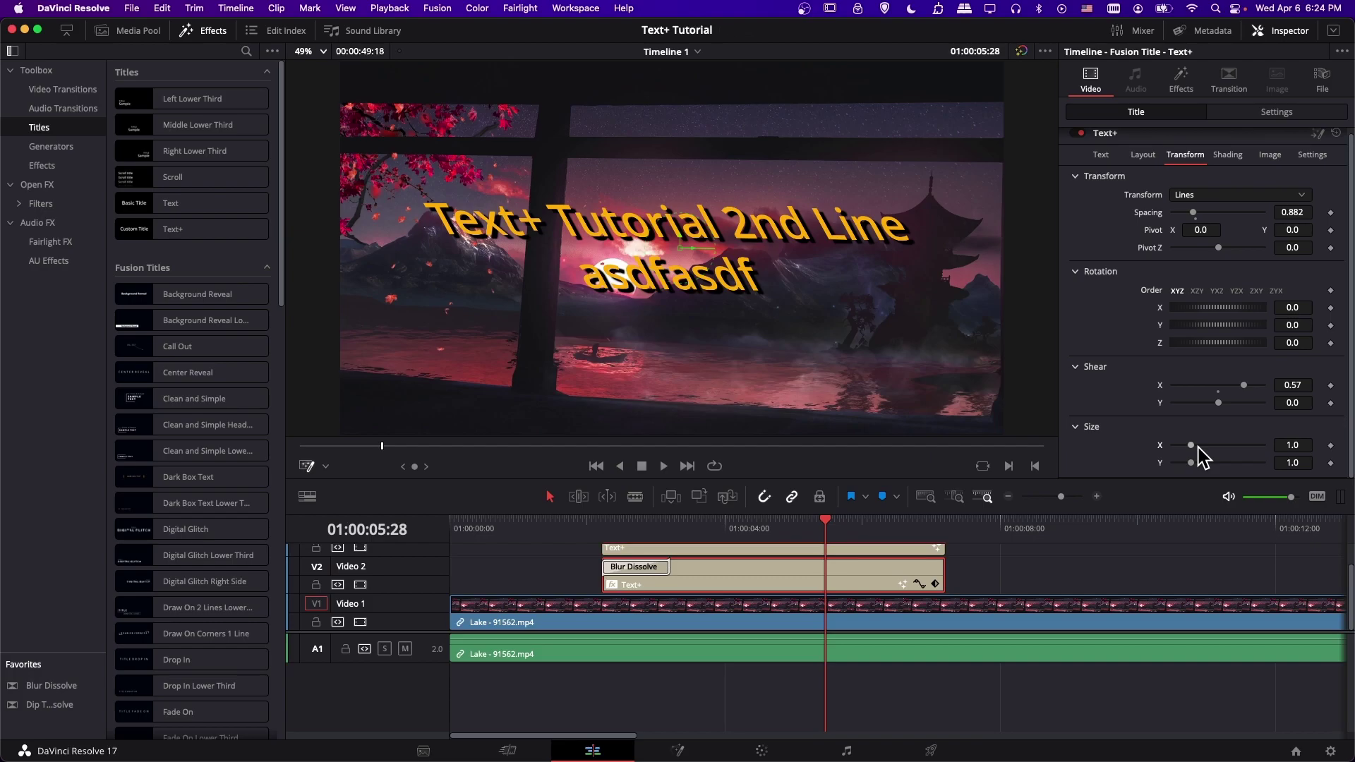
Step: Set the title's transform mode to Words and the spacing to 1.417
left_click(1172, 197)
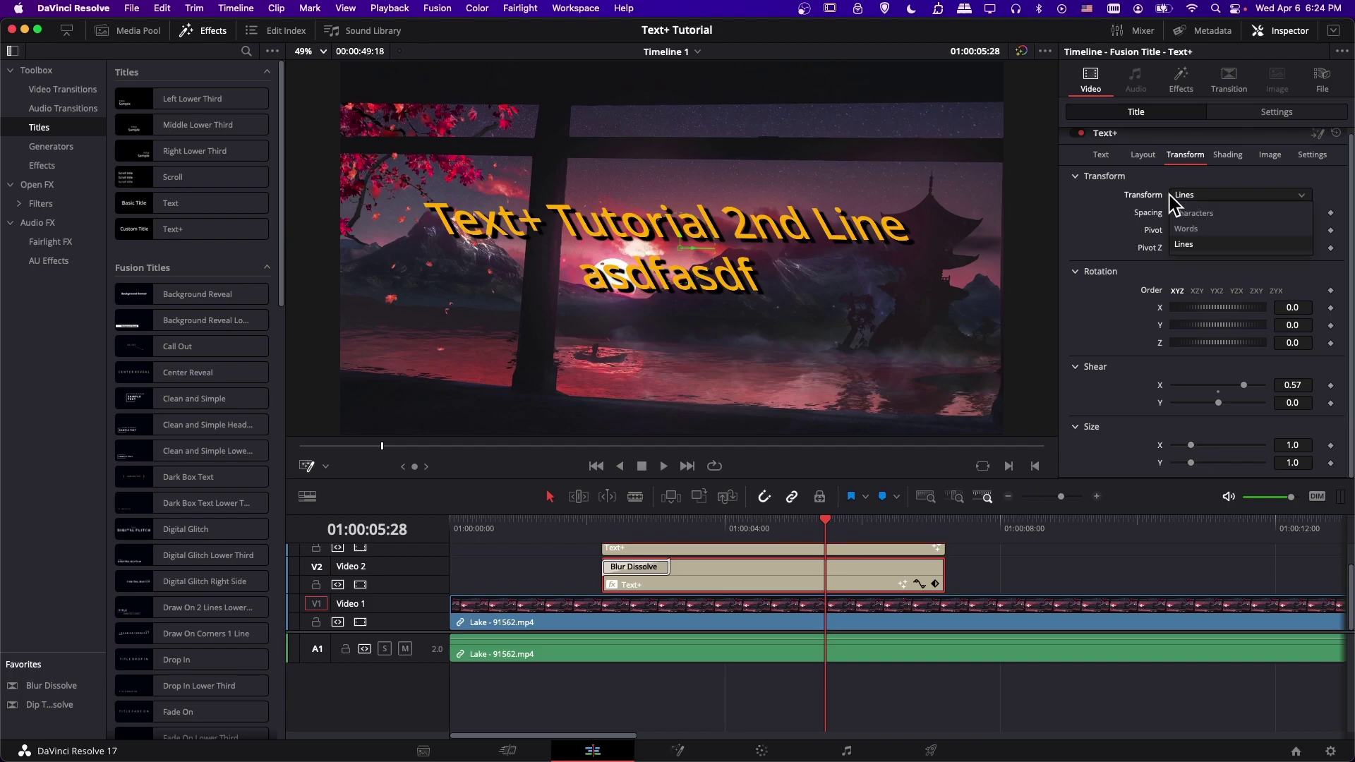
left_click(1189, 229)
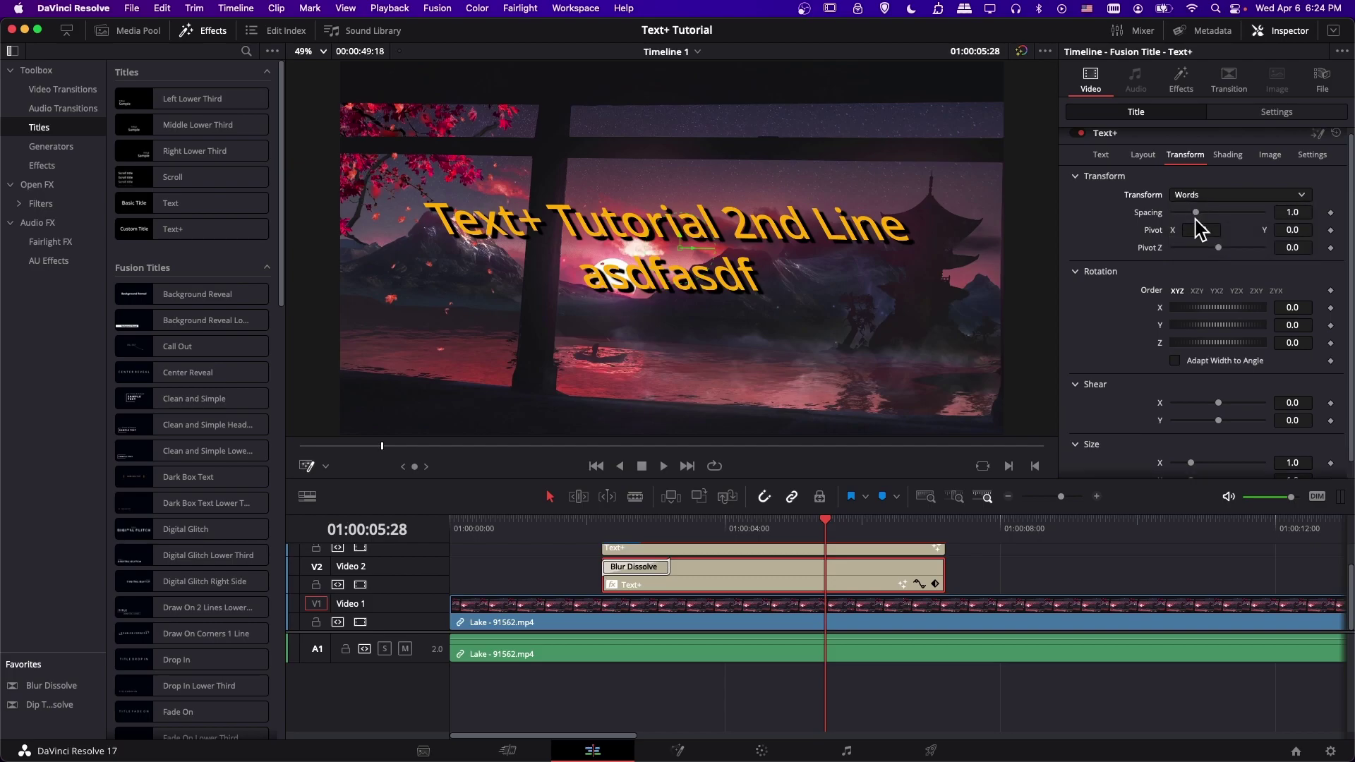
mouse_move(1195, 213)
left_mouse_down()
mouse_move(1221, 213)
mouse_move(1196, 197)
left_mouse_up()
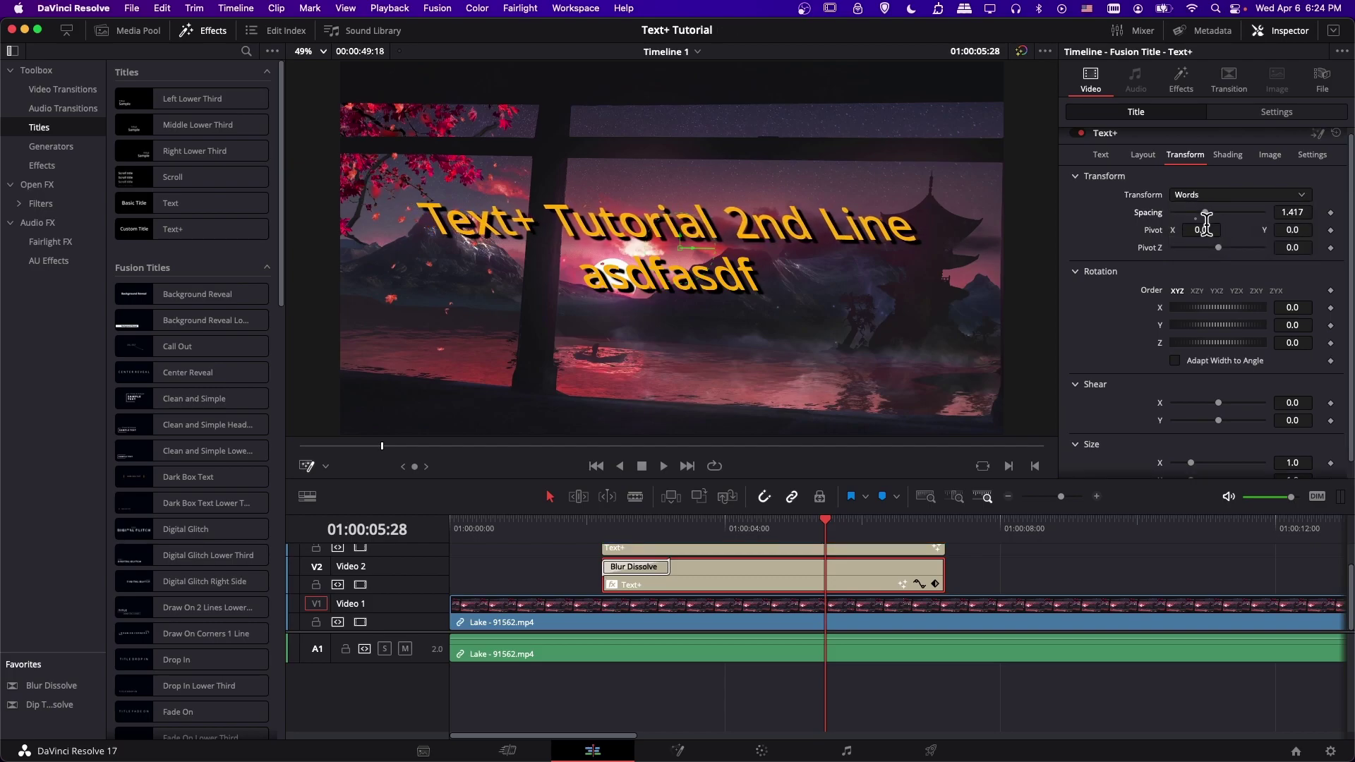
Step: Set the transform mode to Characters, try a spacing of 0.945, and undo the spacing change
left_click(1209, 197)
left_click(1200, 213)
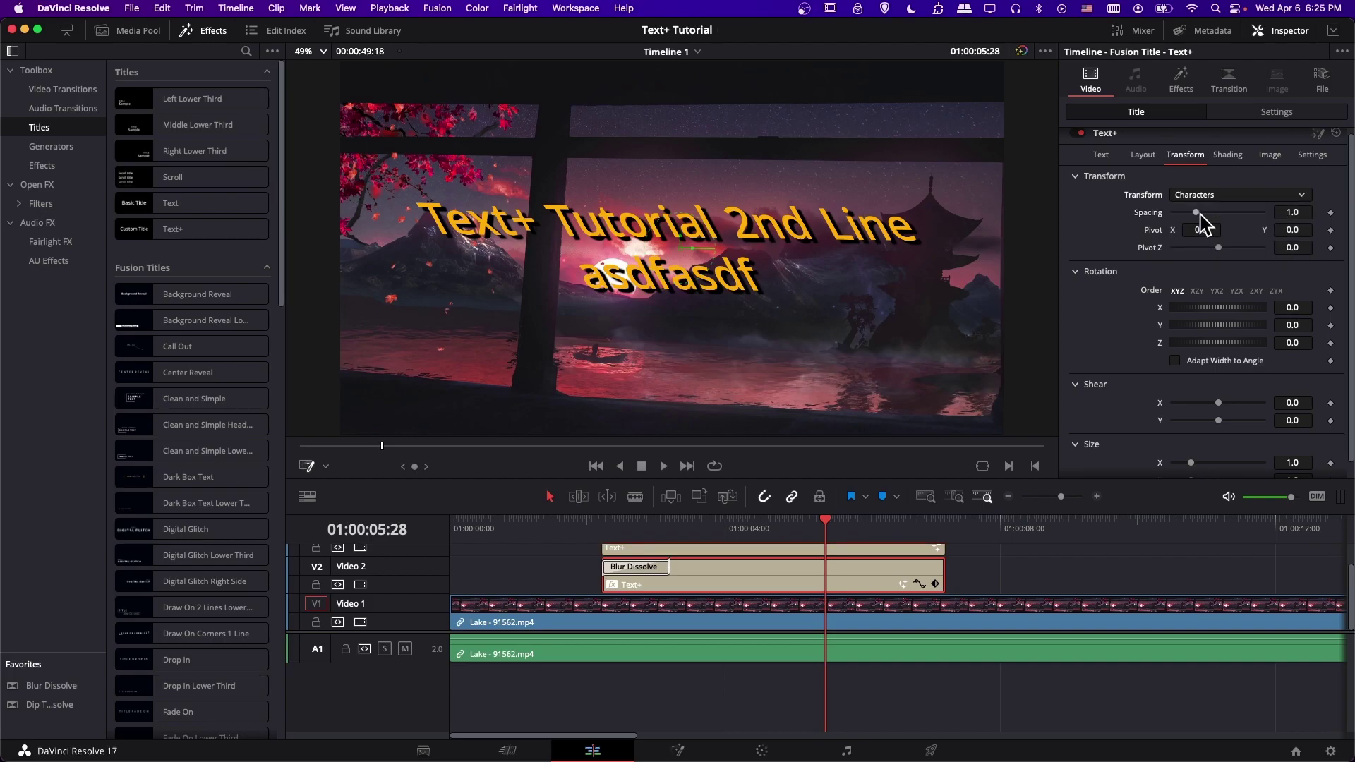
mouse_move(1201, 215)
left_mouse_down()
mouse_move(1272, 207)
mouse_move(1200, 212)
left_mouse_up()
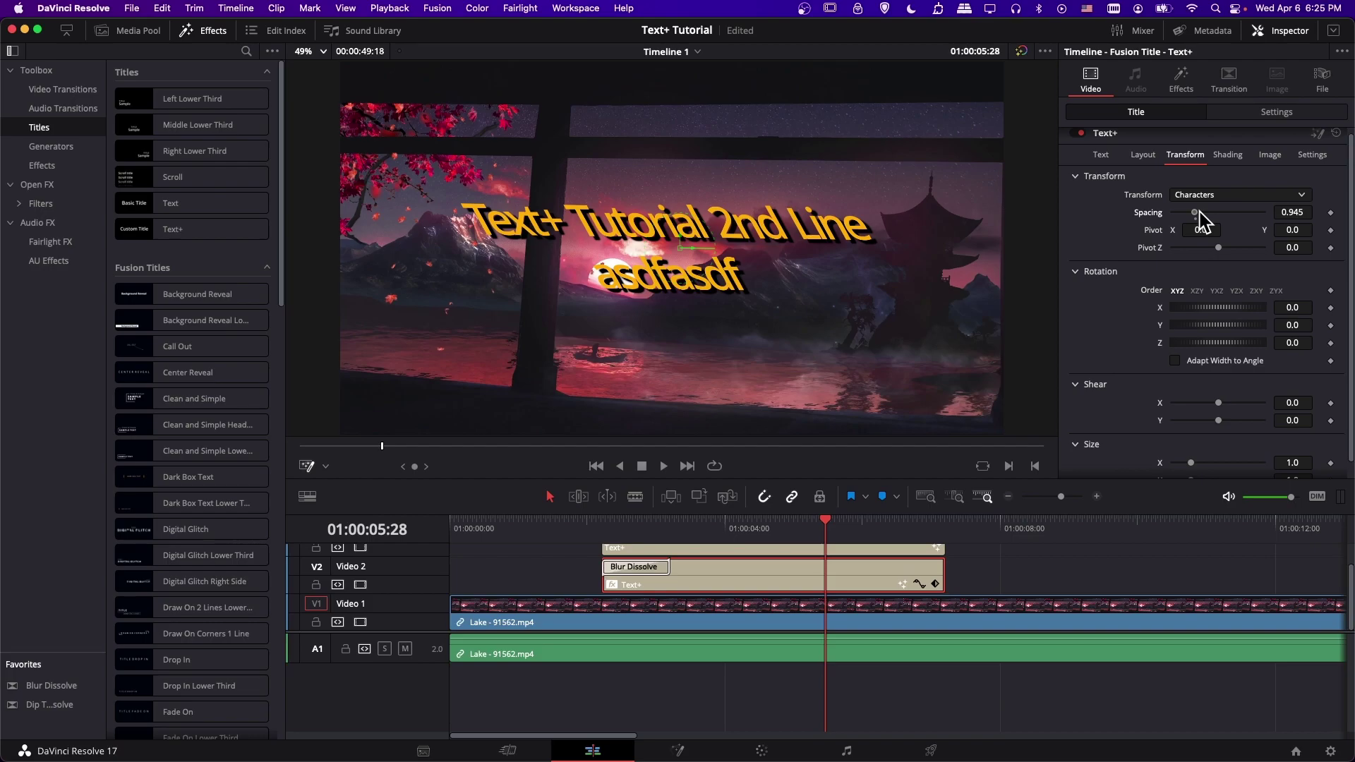
key("super+z")
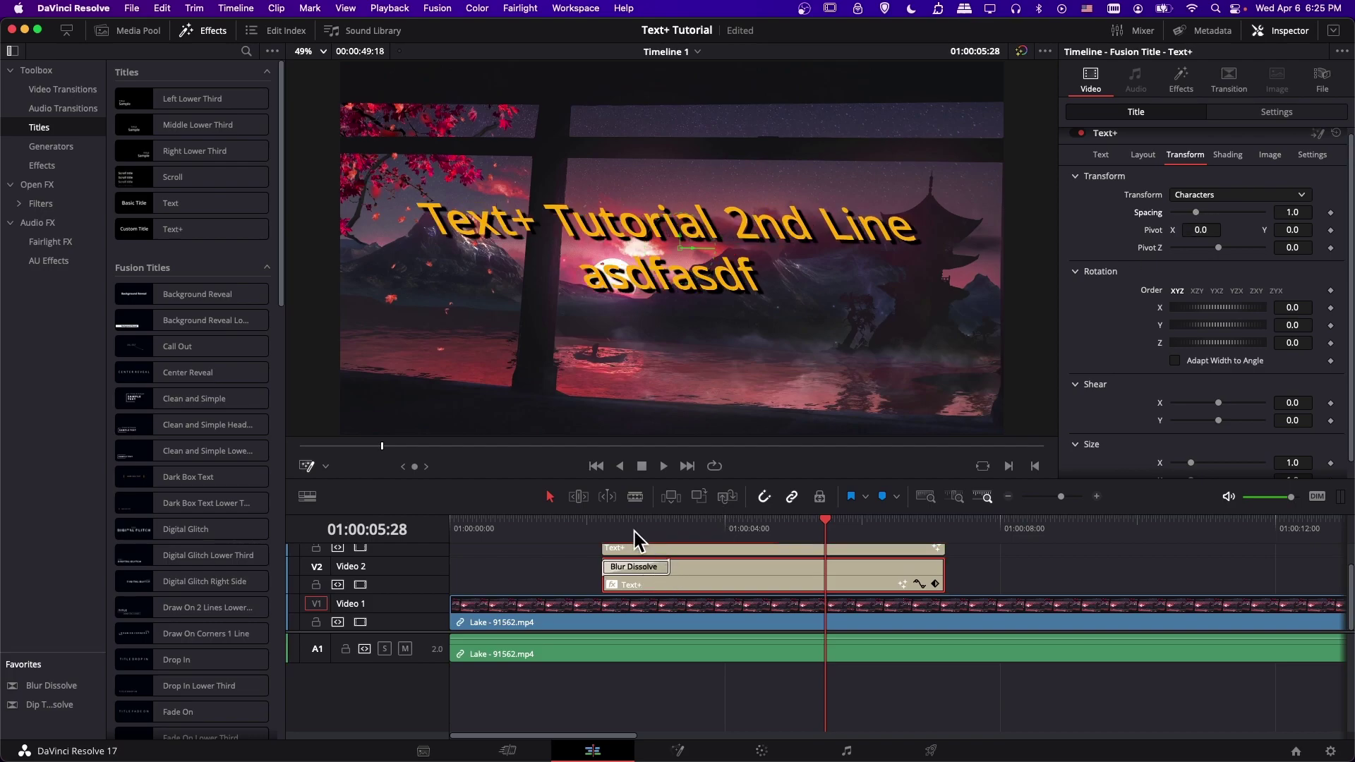
key("super+z")
Step: Add another Text+ title after the existing one on Video 2 and keyframe its character spacing at 4.0 at the clip's start
left_click_drag(224, 232, 903, 586)
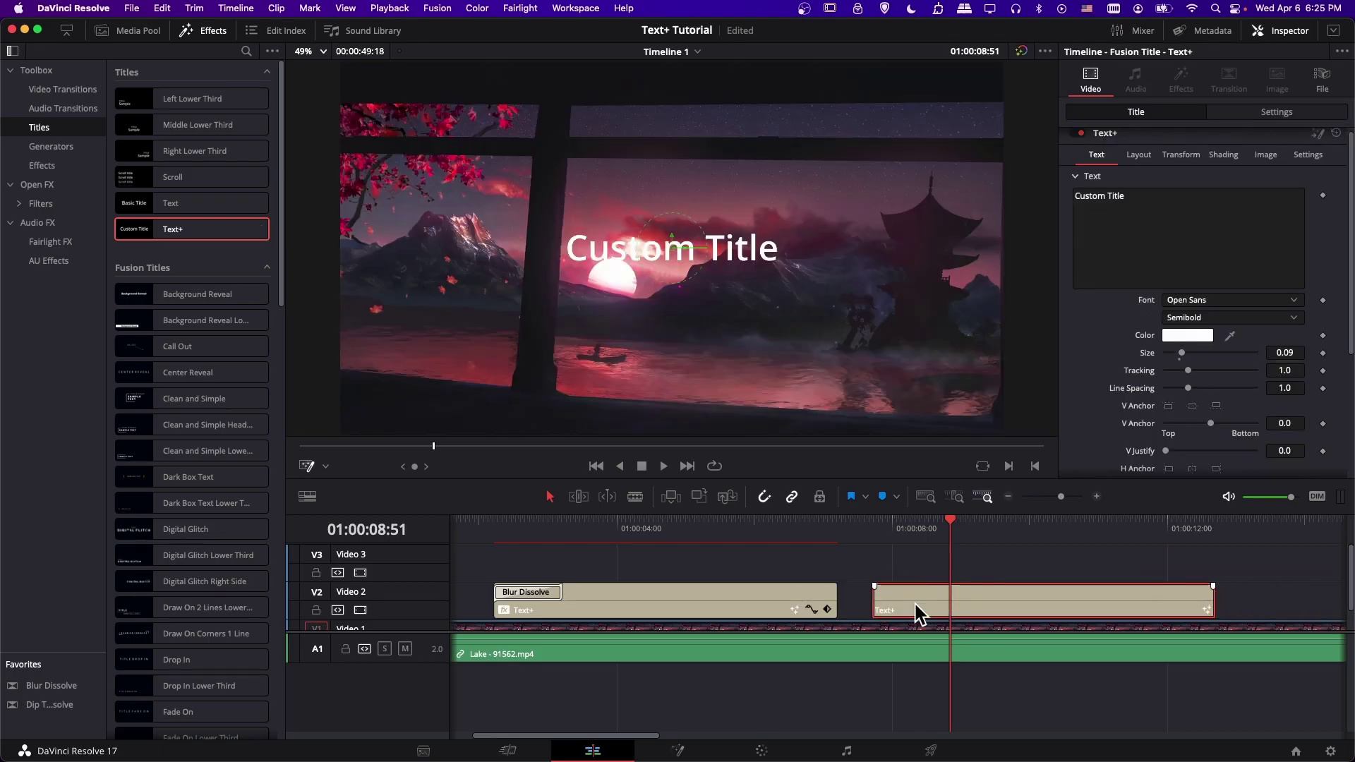
left_click(1182, 157)
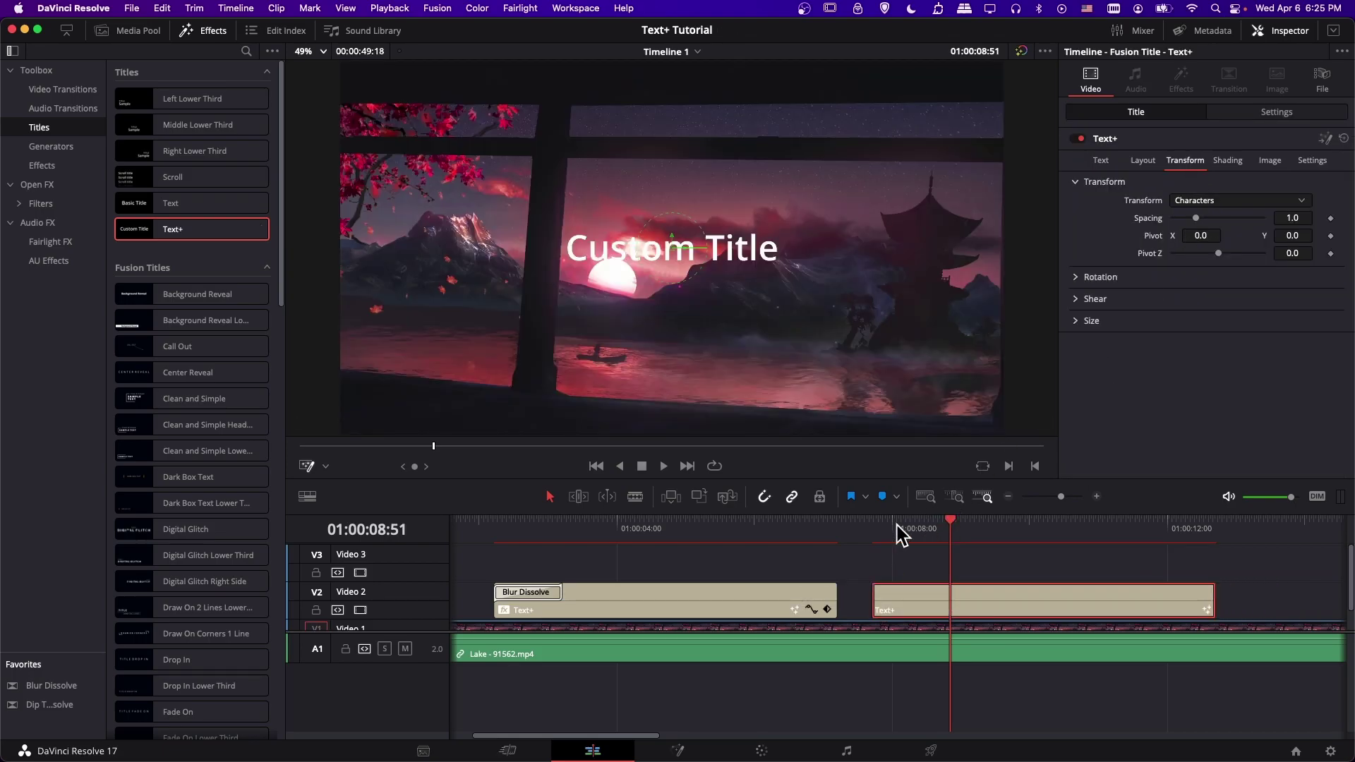
left_click(874, 528)
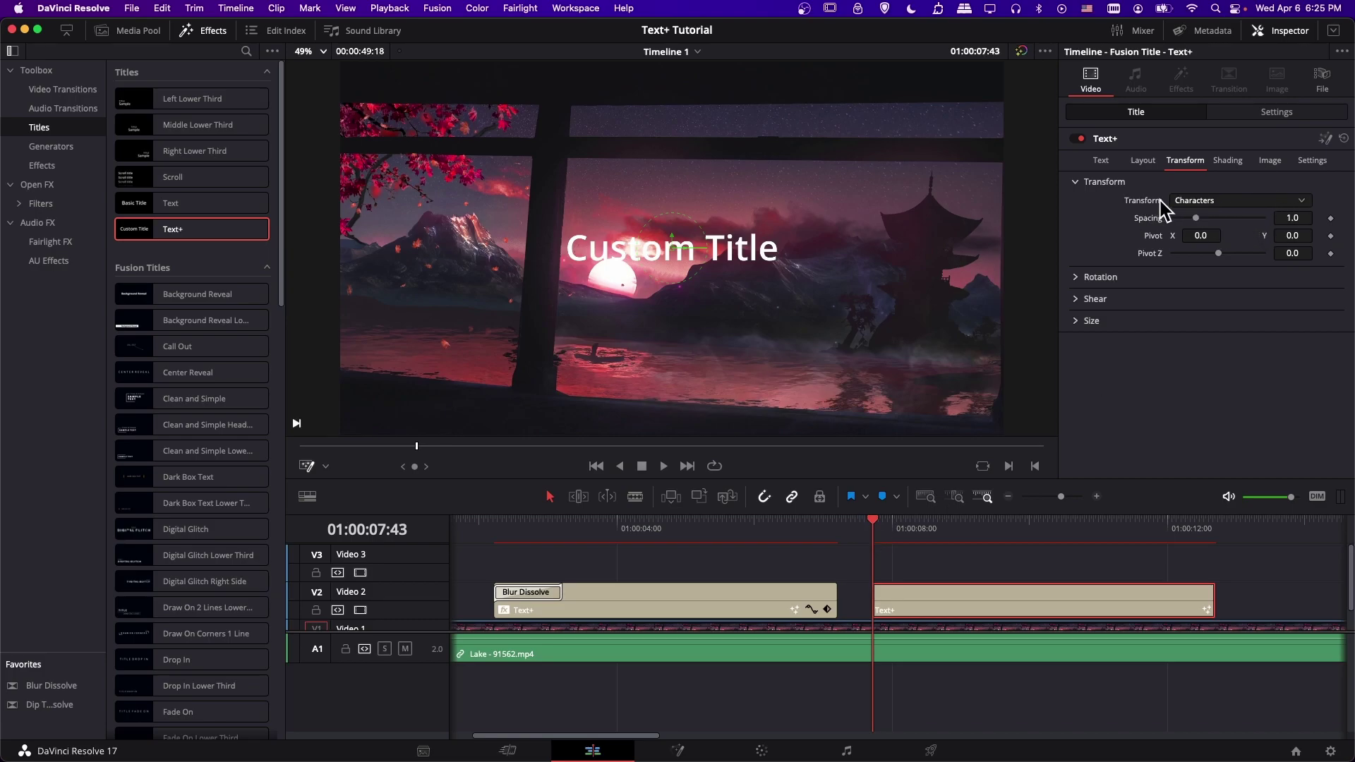
left_click_drag(1195, 218, 1291, 226)
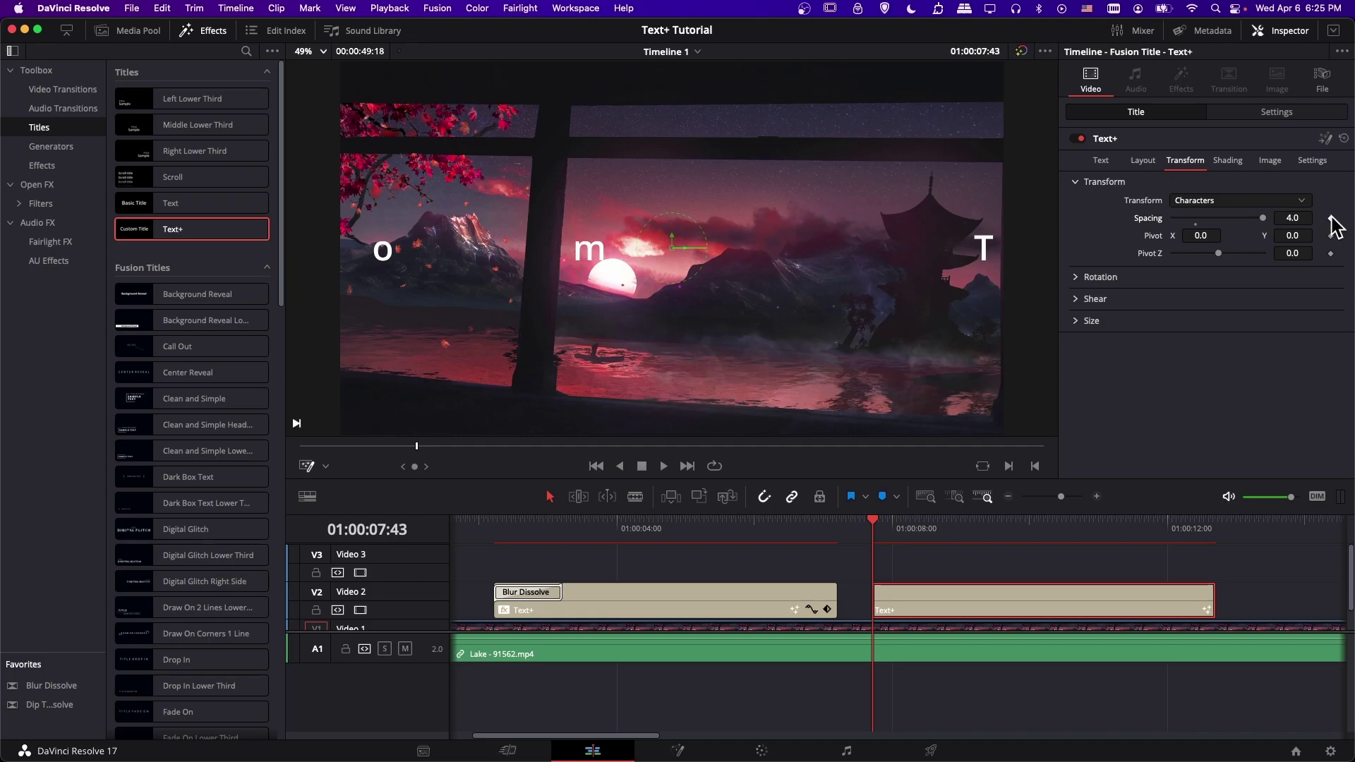
Step: Set the new title's character spacing to 1.0 at 01:00:08:19 as a second keyframe
left_click(914, 528)
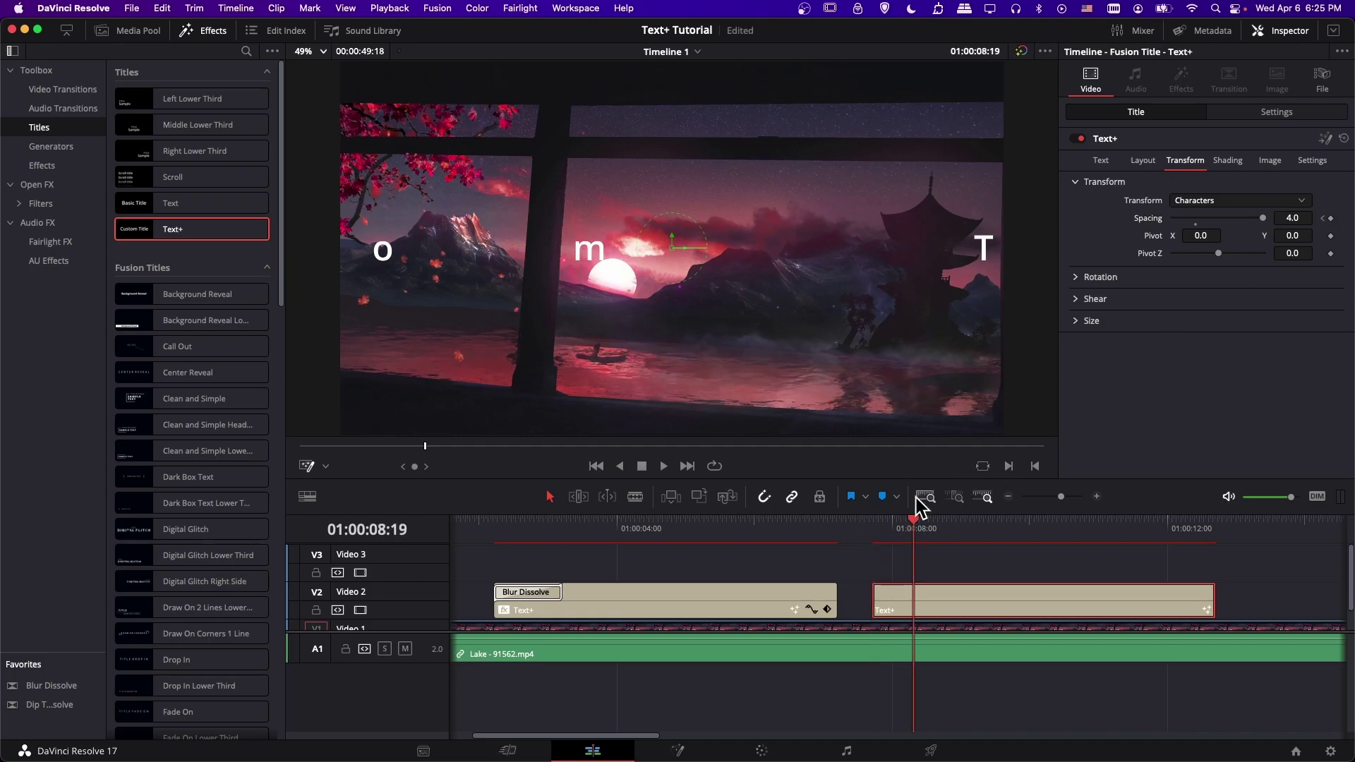
double_click(1291, 218)
type("1")
key("Tab")
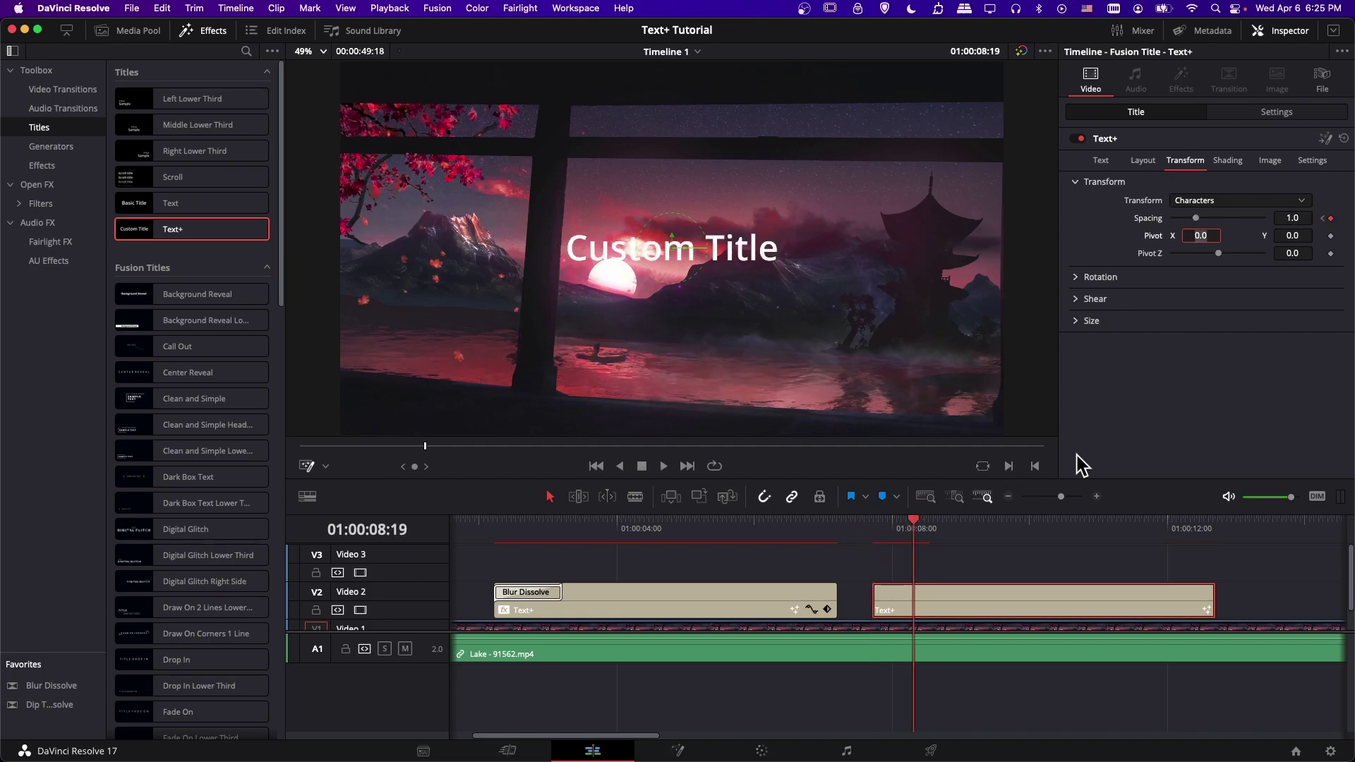
Step: Play back the new title's character spacing animation from near its start
left_click(883, 535)
key("space")
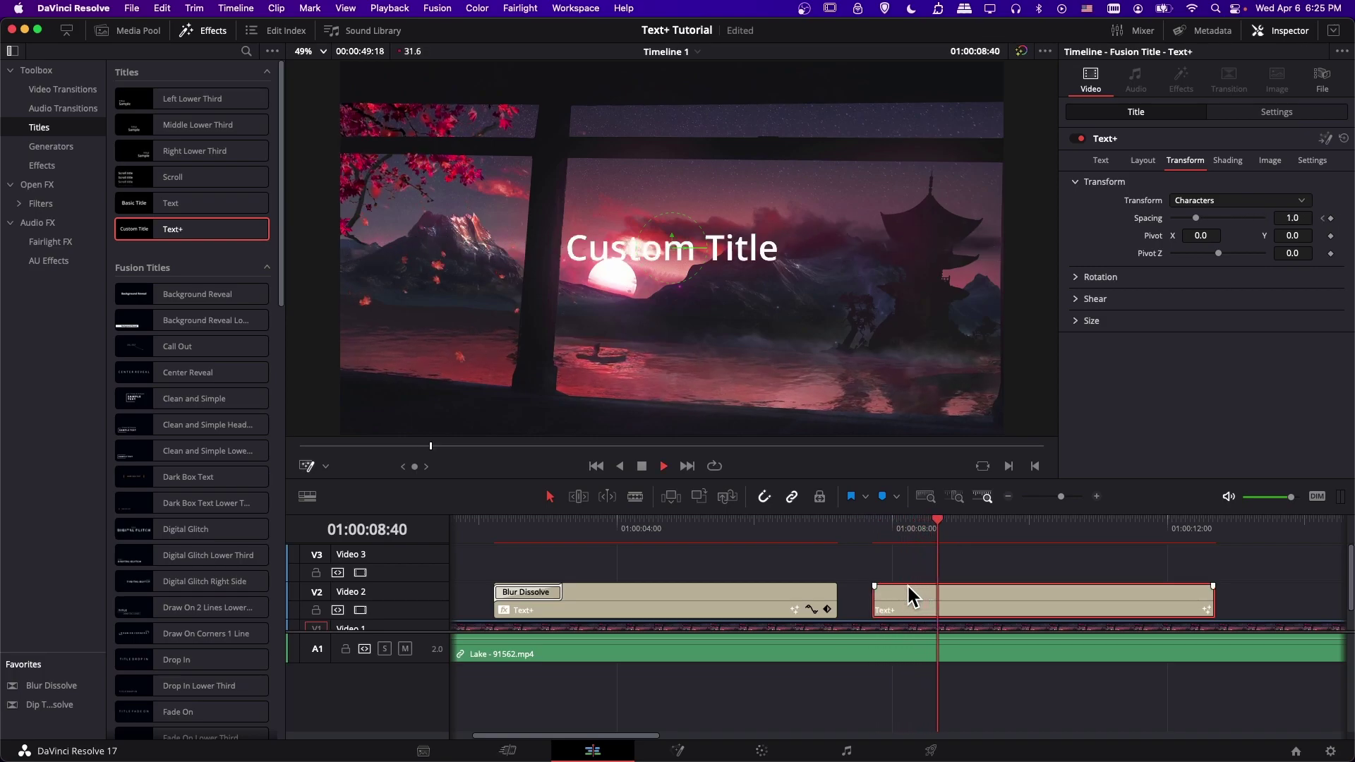
left_click(880, 536)
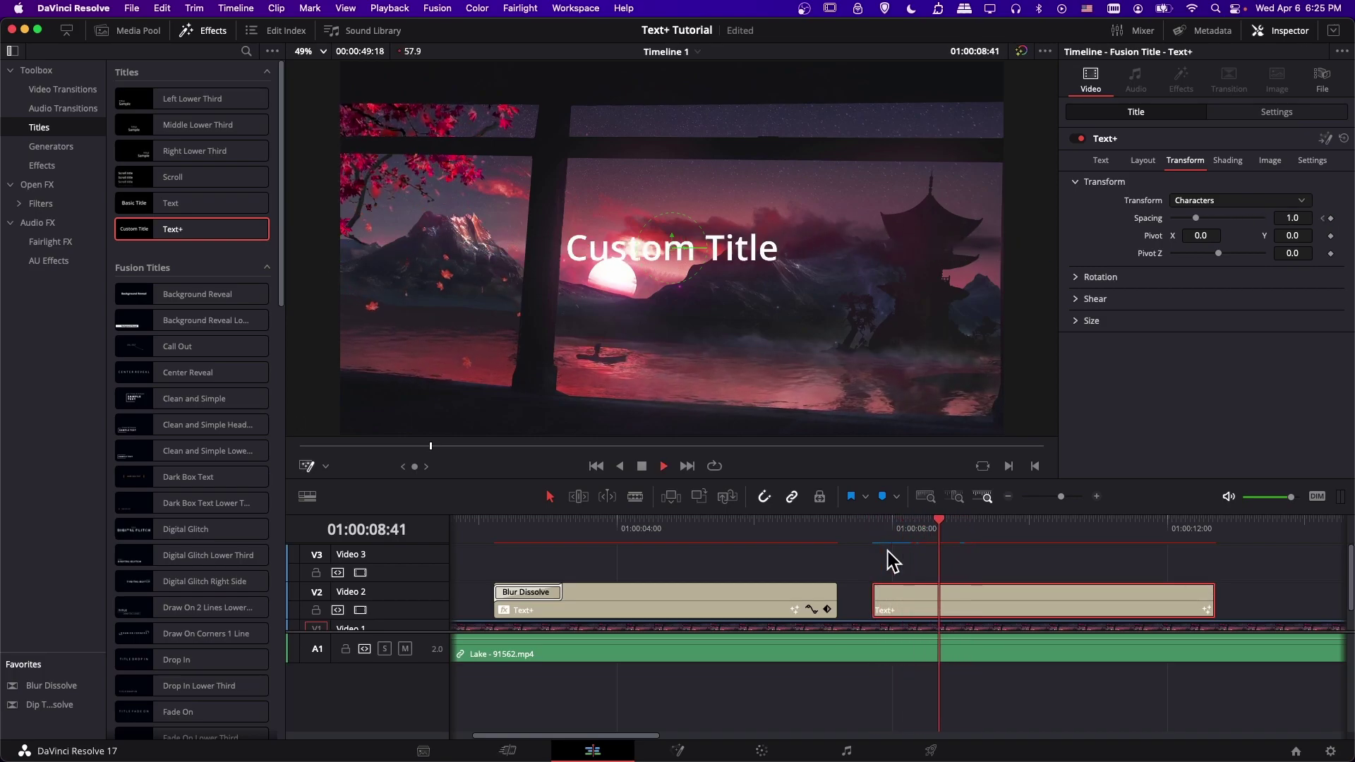
left_click(882, 535)
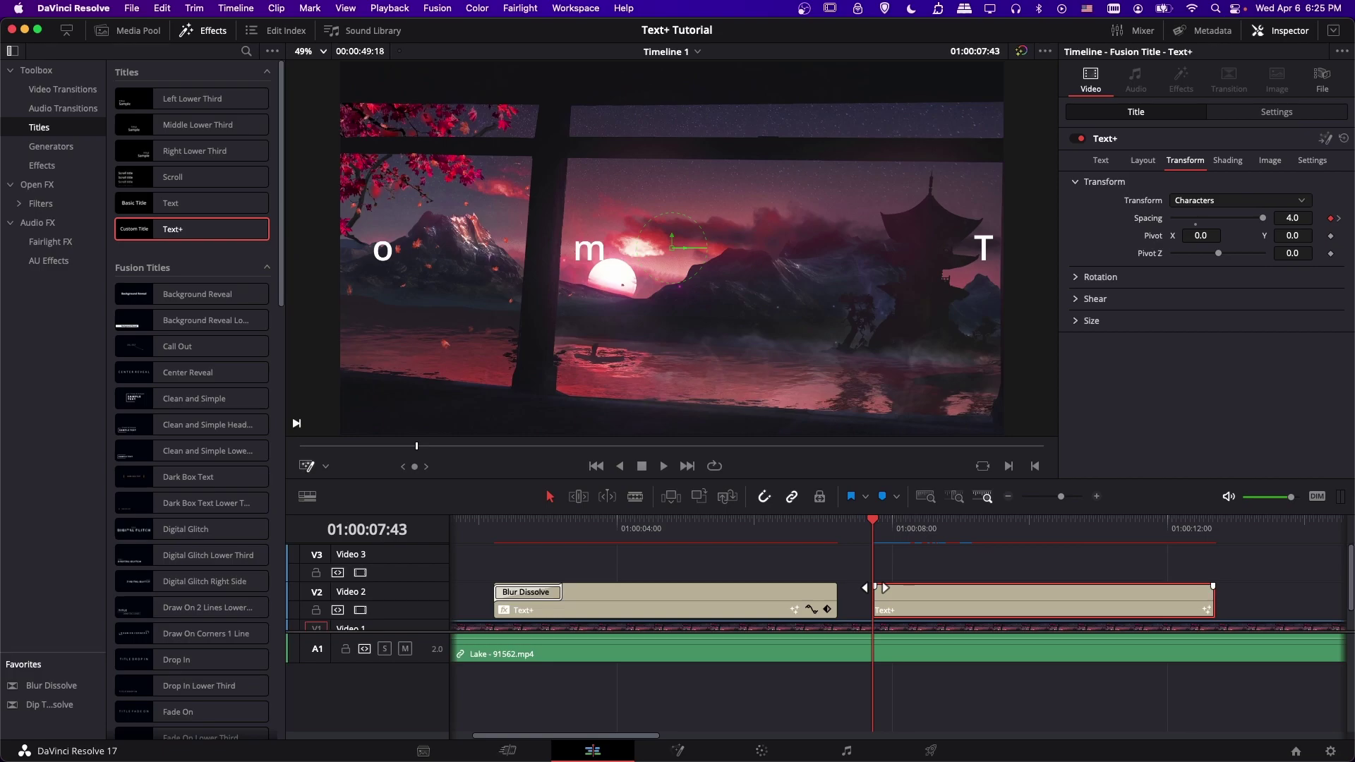
Step: Add a short fade-in to the start of the new title clip and play back the animation
left_click_drag(875, 586, 907, 586)
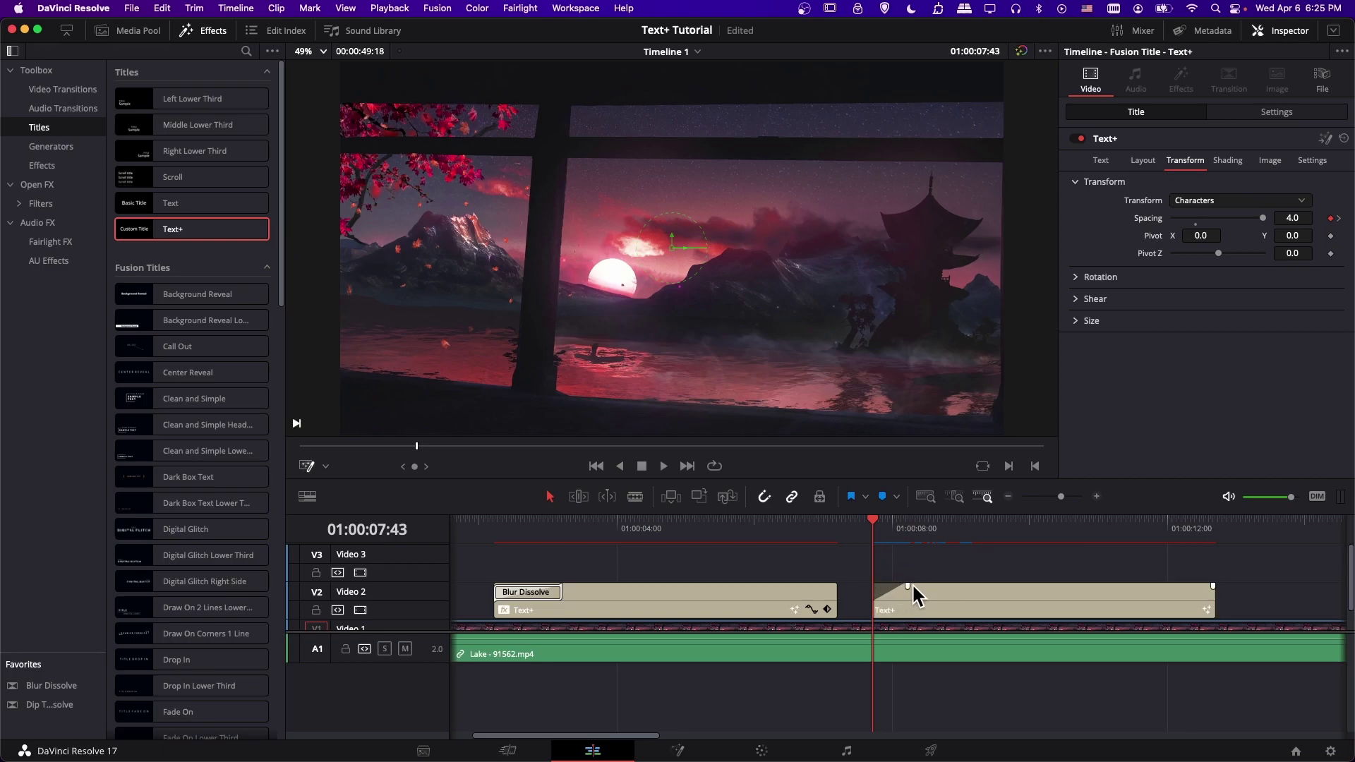
key("space")
key("alt+l")
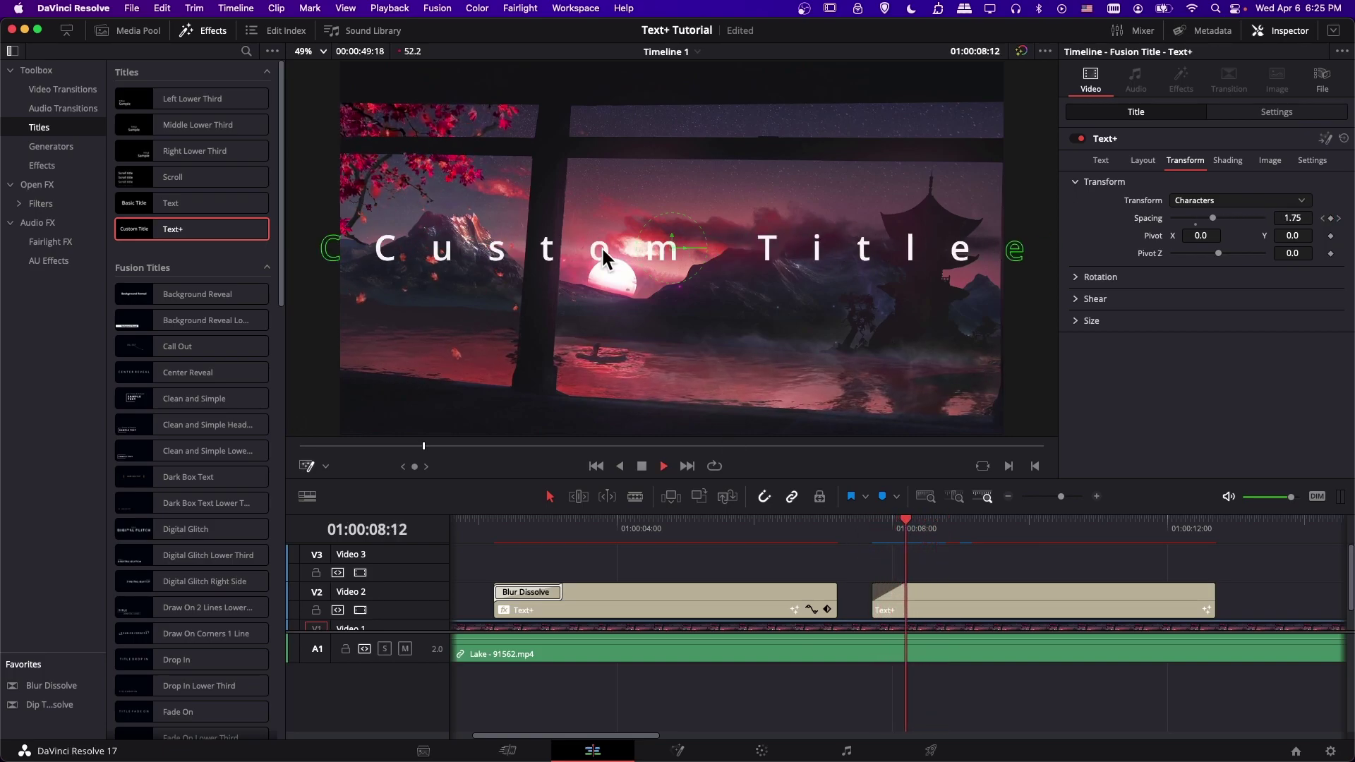
key("space")
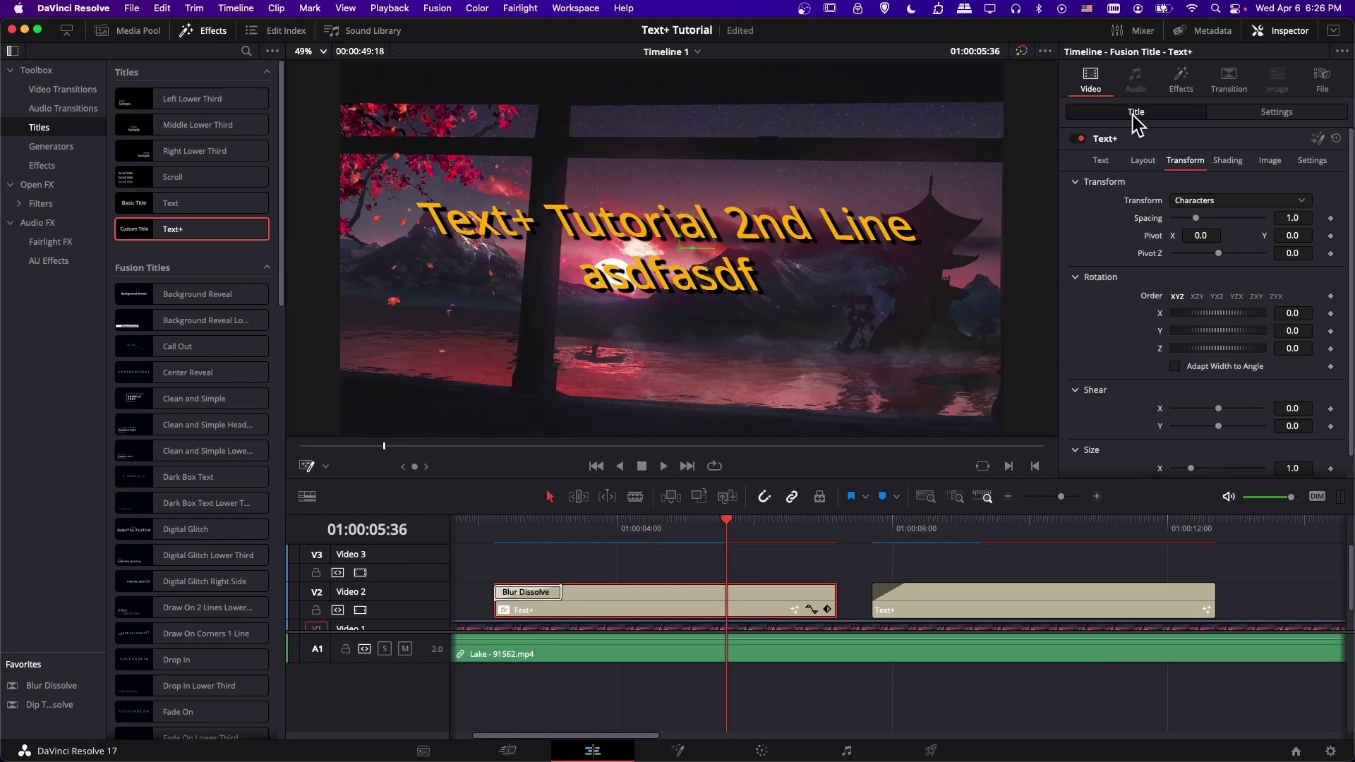
Step: Open the first title's general Settings and compare them with the Lake clip's video properties
left_click(1252, 112)
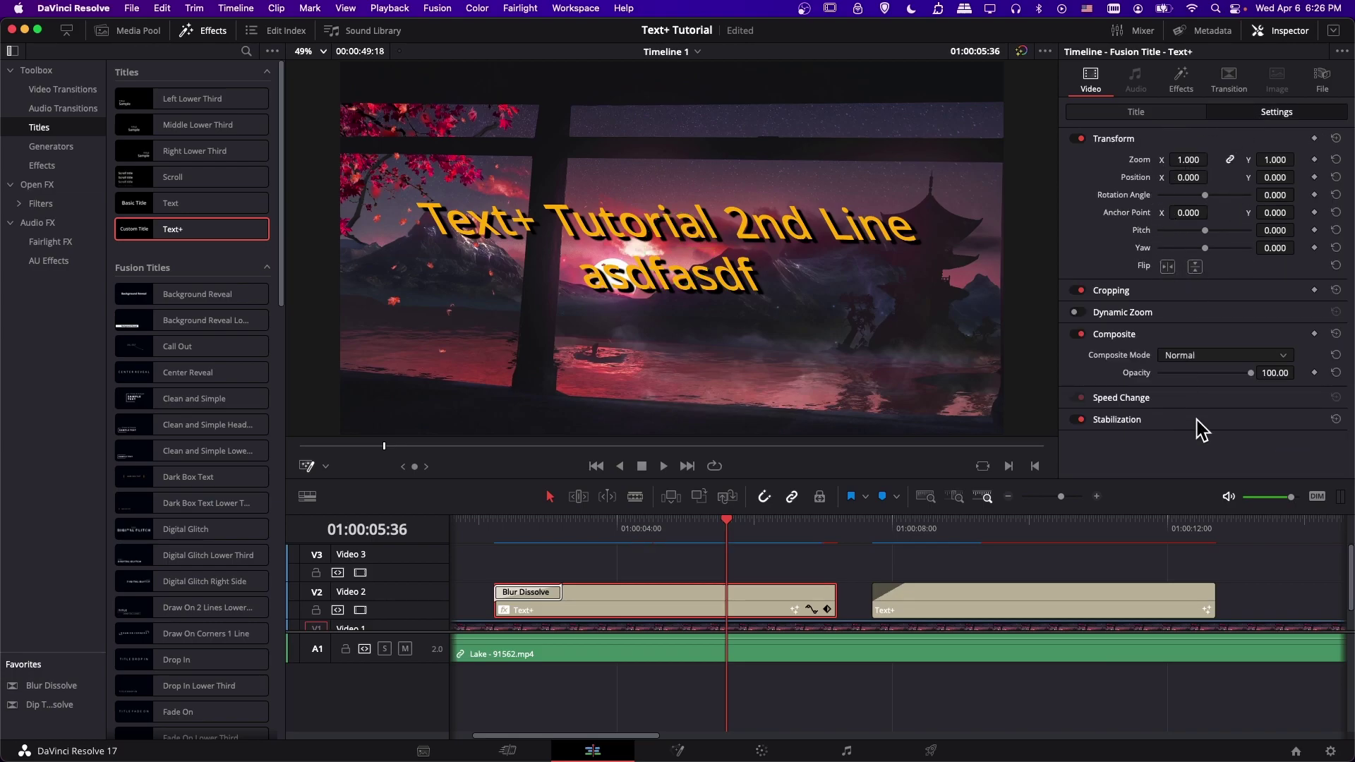
scroll(1182, 598, "down", 2)
left_click(866, 618)
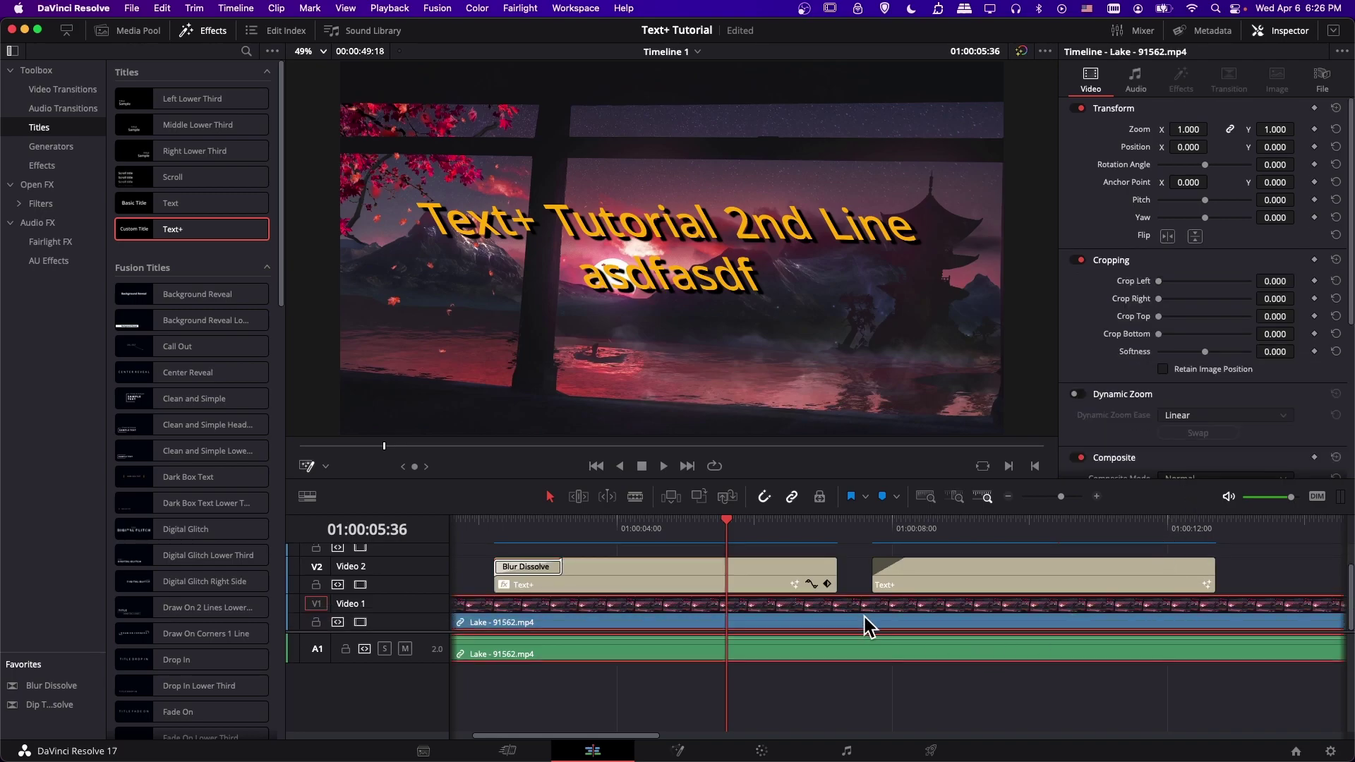
left_click(764, 585)
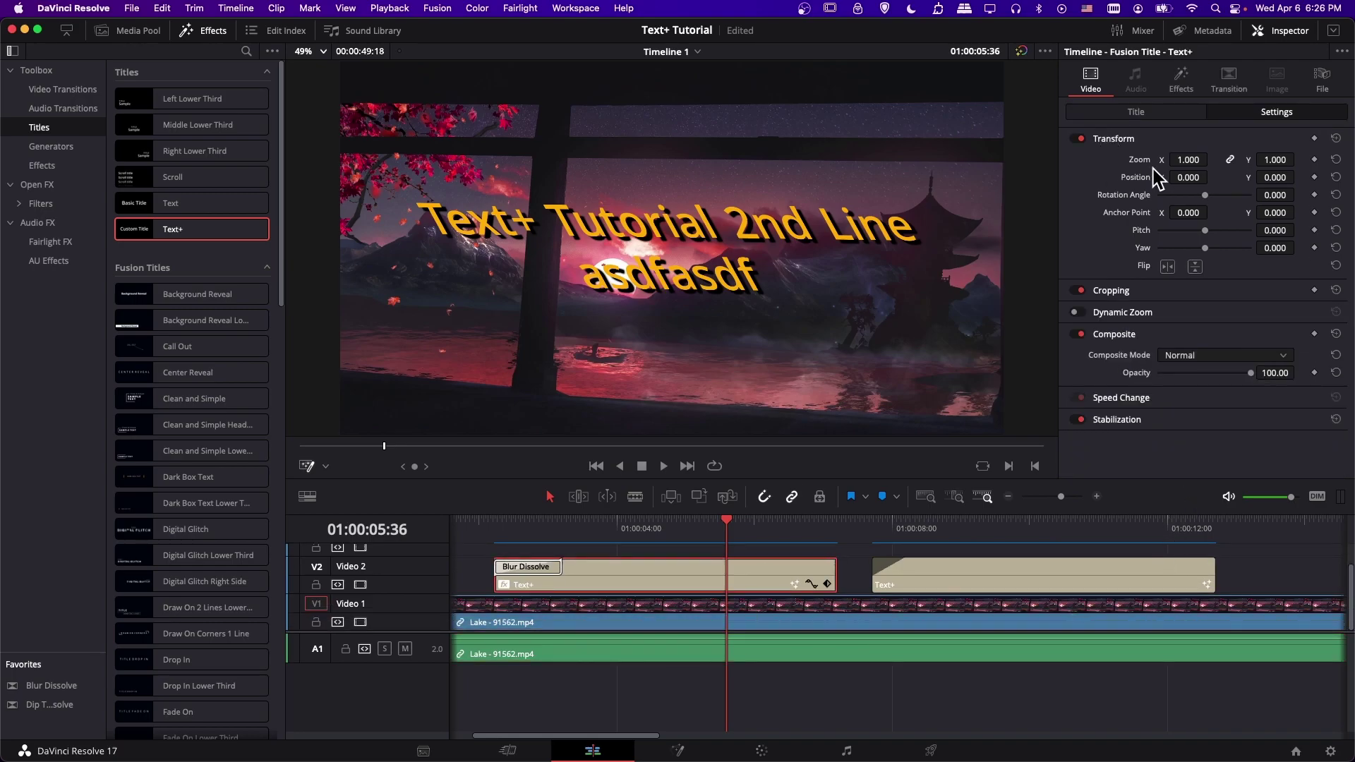
Step: Try adjusting the first title's zoom and rotation angle, and restore both to their defaults
mouse_move(1177, 160)
left_mouse_down()
mouse_move(1150, 159)
mouse_move(1186, 164)
left_mouse_up()
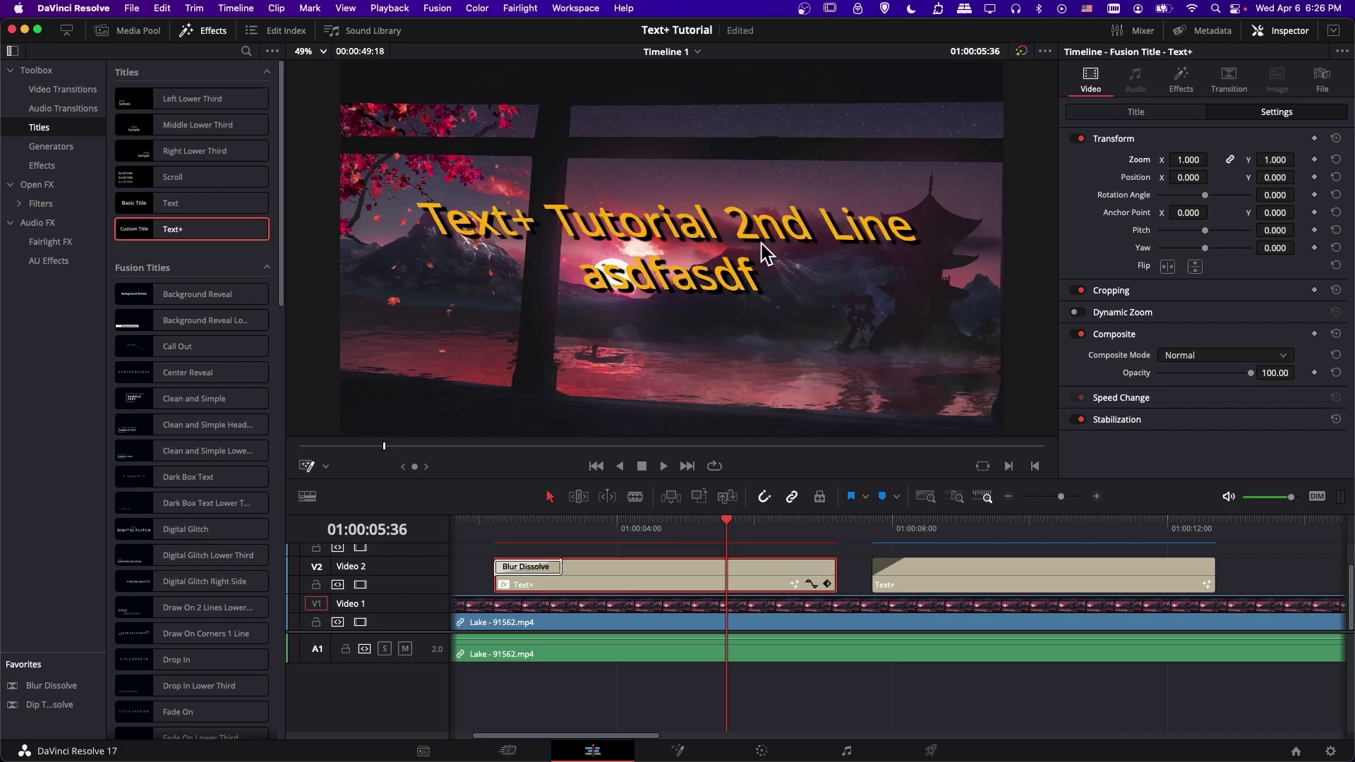
left_click_drag(1208, 196, 1213, 196)
double_click(1213, 196)
Step: Open the first title's Cropping settings and set Crop Left to 952.700
left_click(1126, 291)
left_click_drag(1159, 311, 1204, 312)
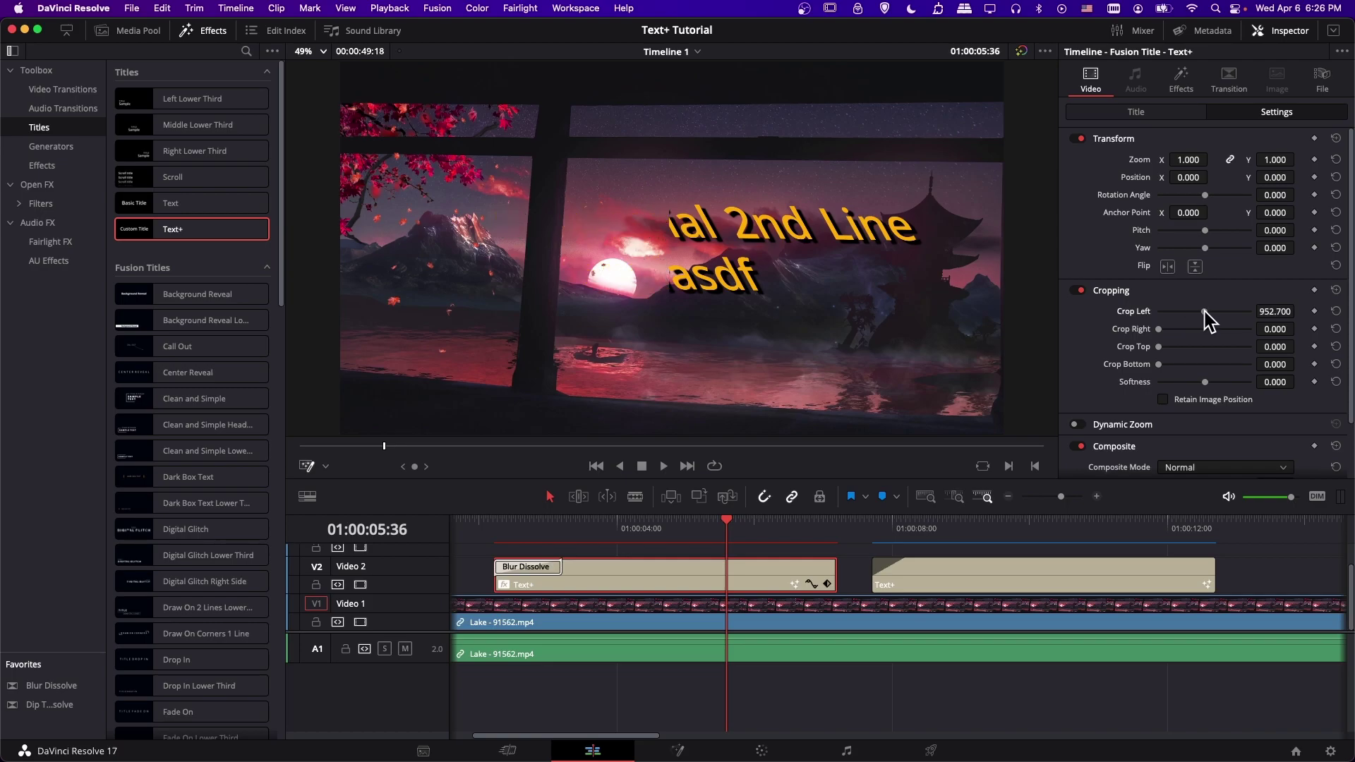
Step: Restore the first title's Crop Left to its default and compare its settings with the Lake clip's properties
double_click(1205, 311)
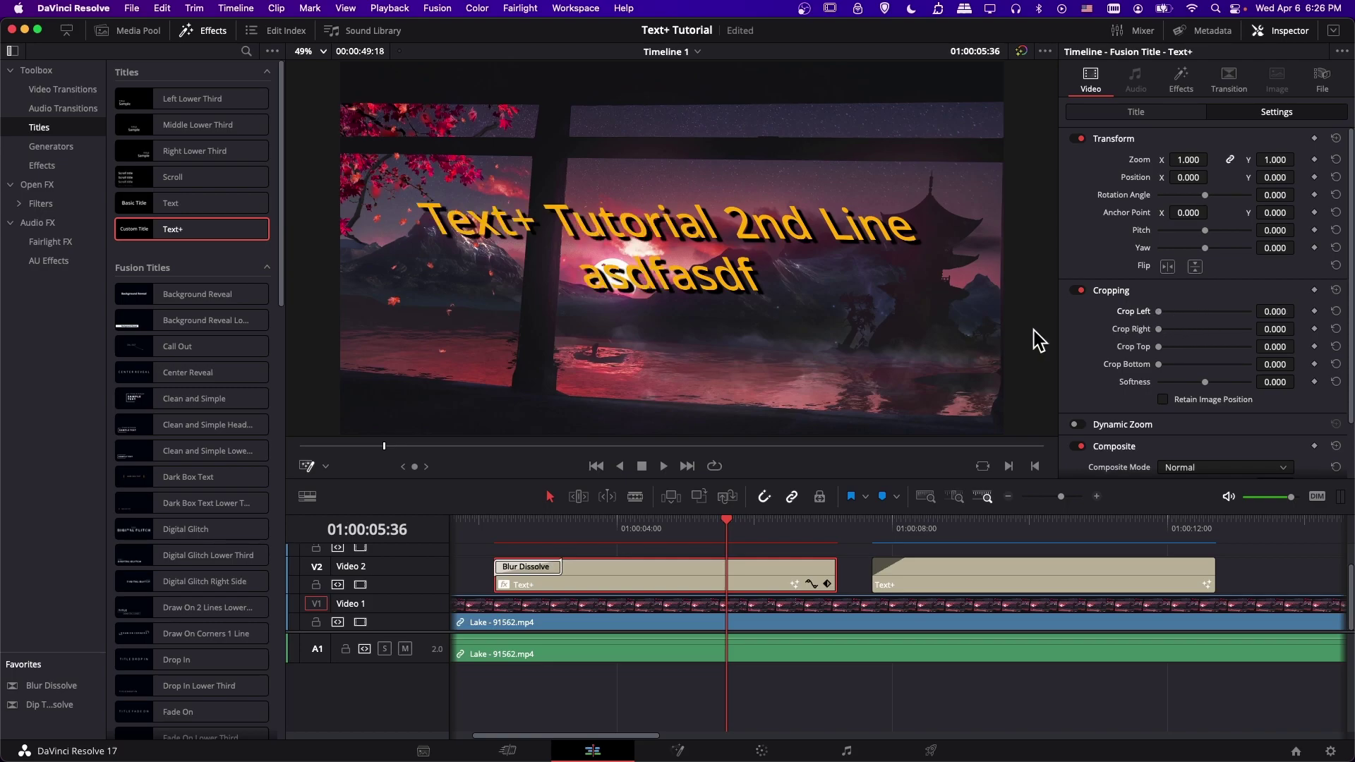
left_click(810, 620)
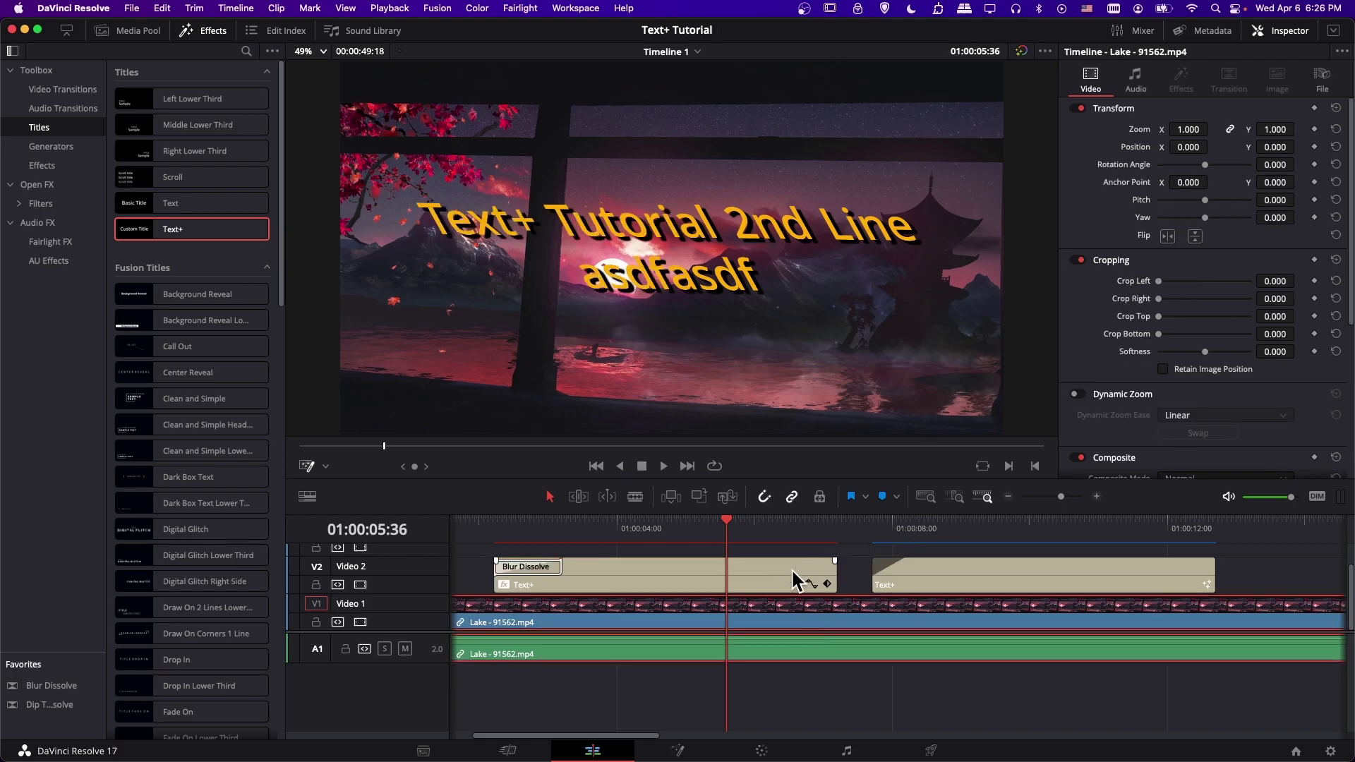
left_click(791, 576)
scroll(752, 625, "up", 2)
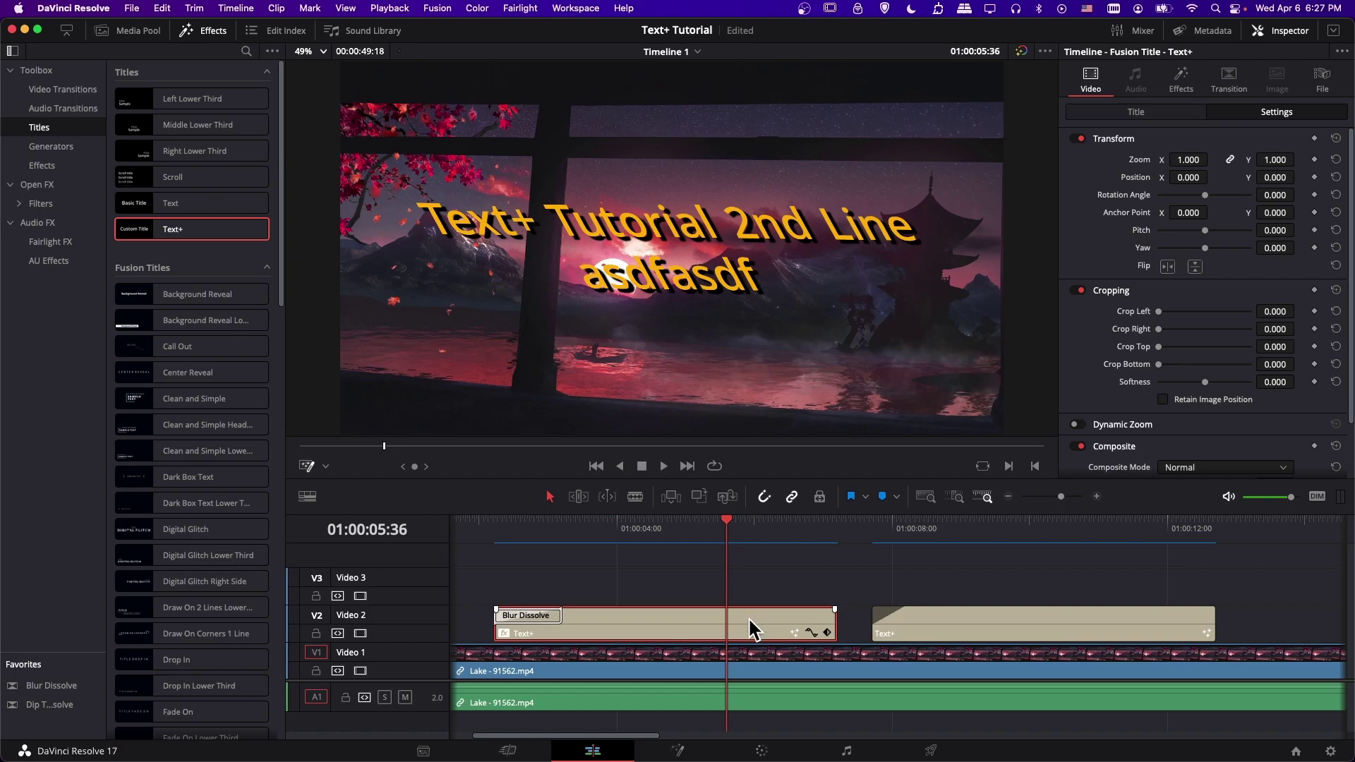
Step: Open the first title's composition in the Fusion page and shift its Template node away from MediaOut1
left_click(675, 751)
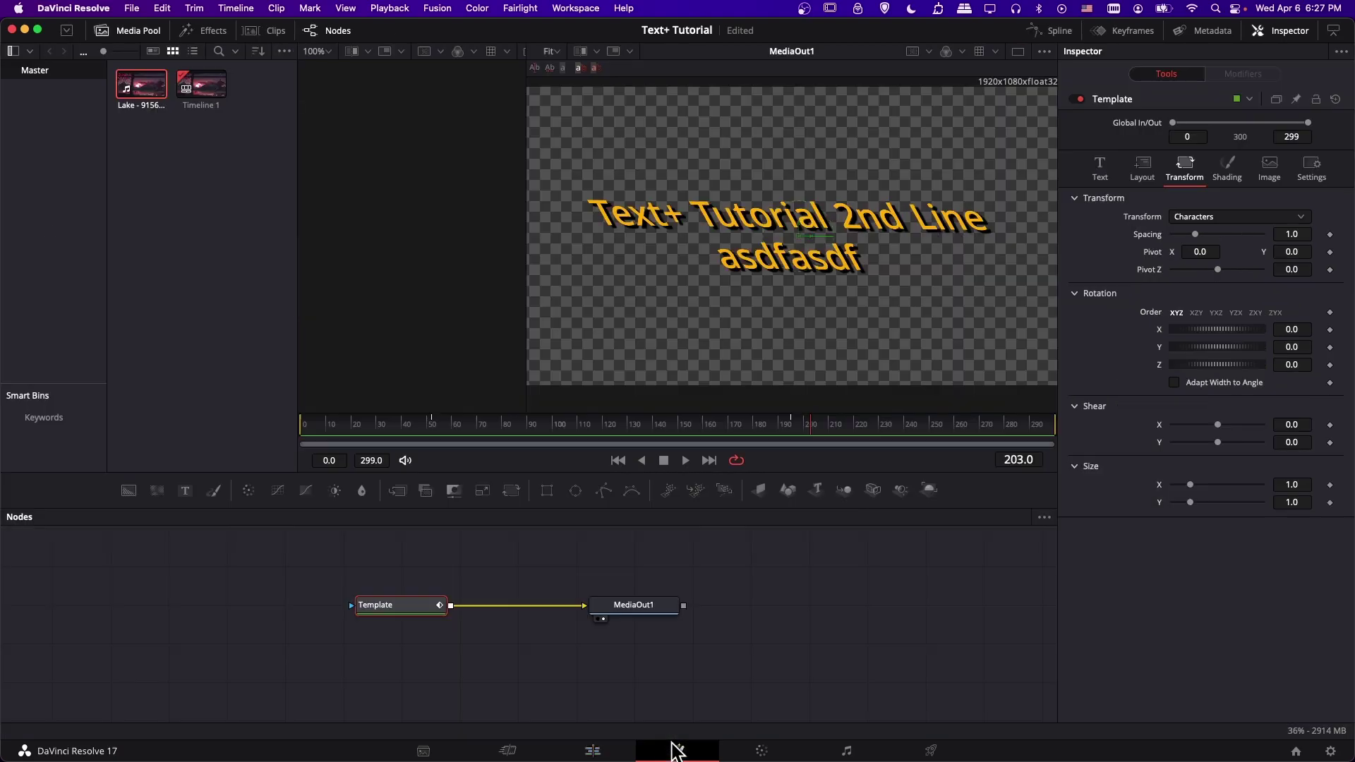
left_click_drag(407, 613, 387, 616)
mouse_move(383, 610)
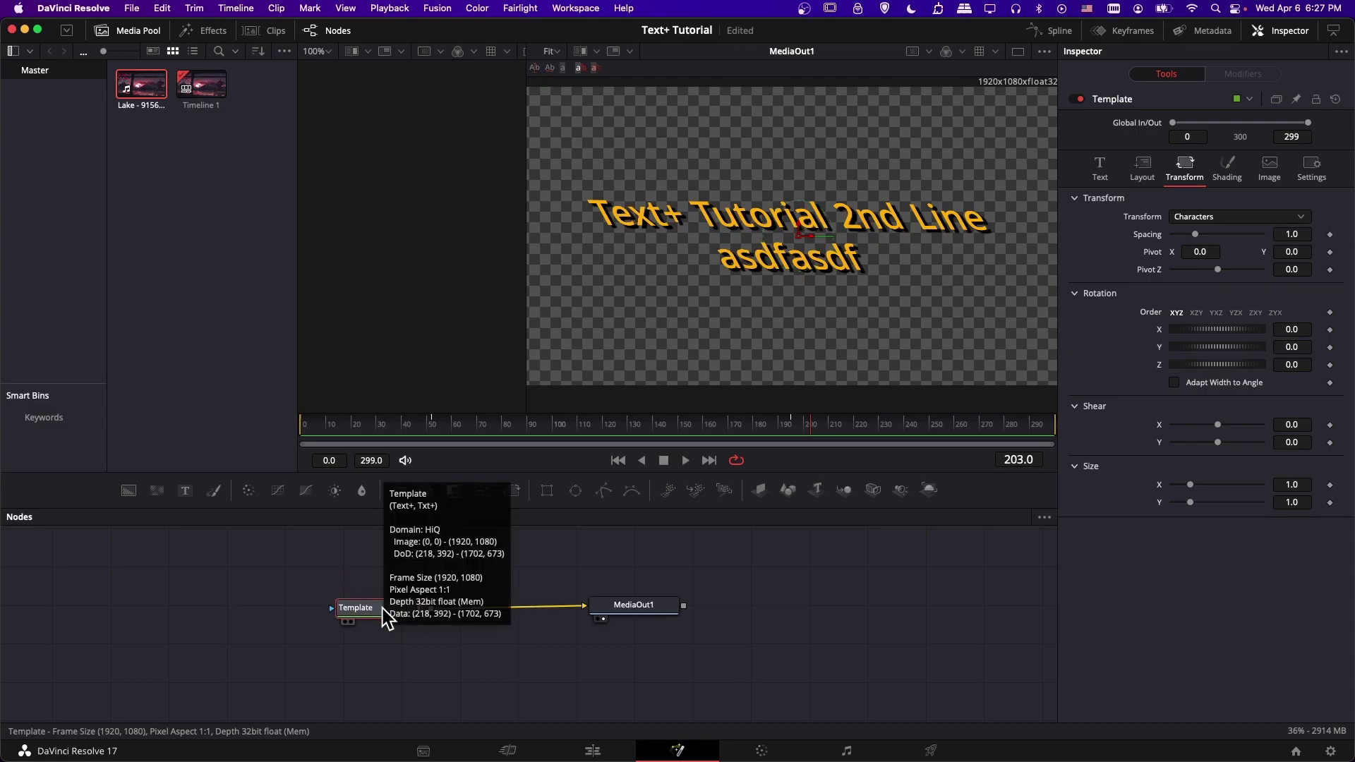
left_click(314, 575)
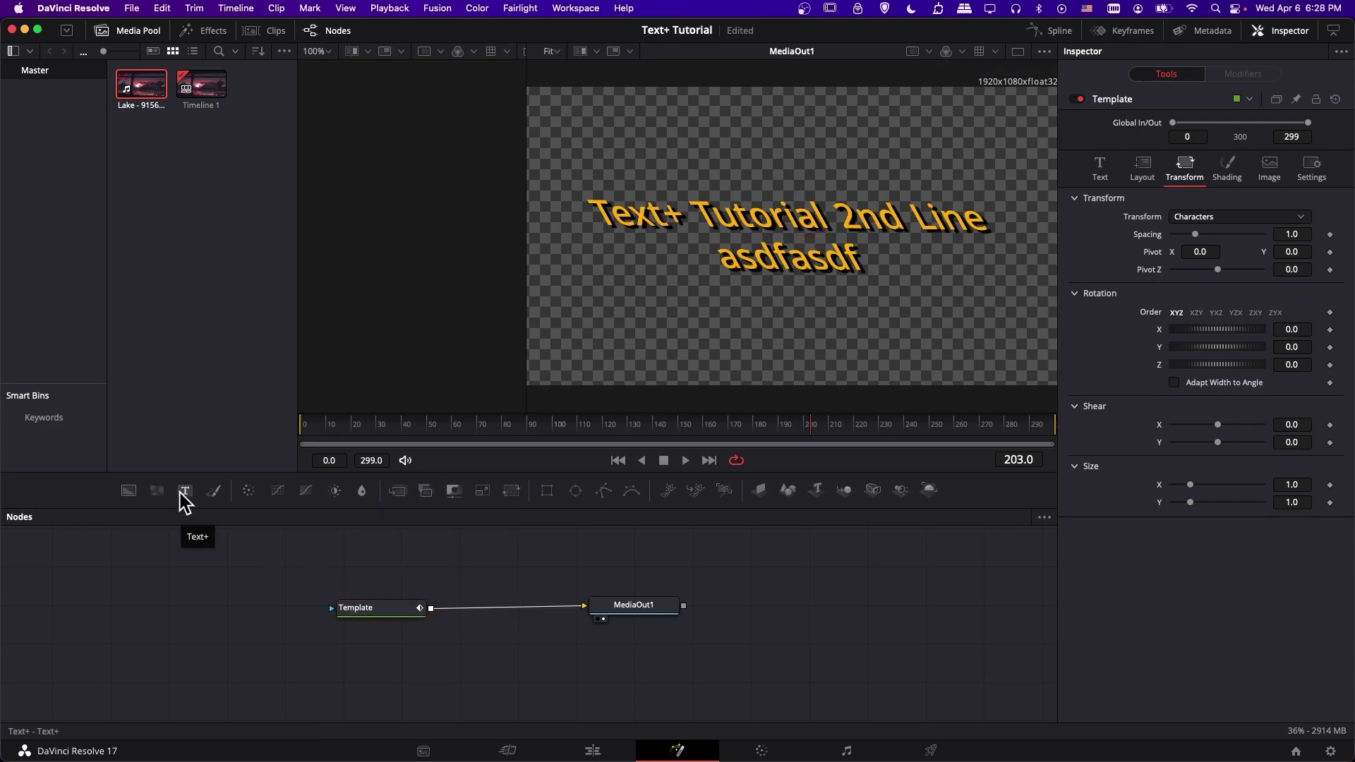
Step: Add a Text+ node above the Template node and compare the settings of the two nodes
left_click(185, 492)
left_click_drag(346, 575, 394, 569)
left_click(395, 615)
left_click(400, 564)
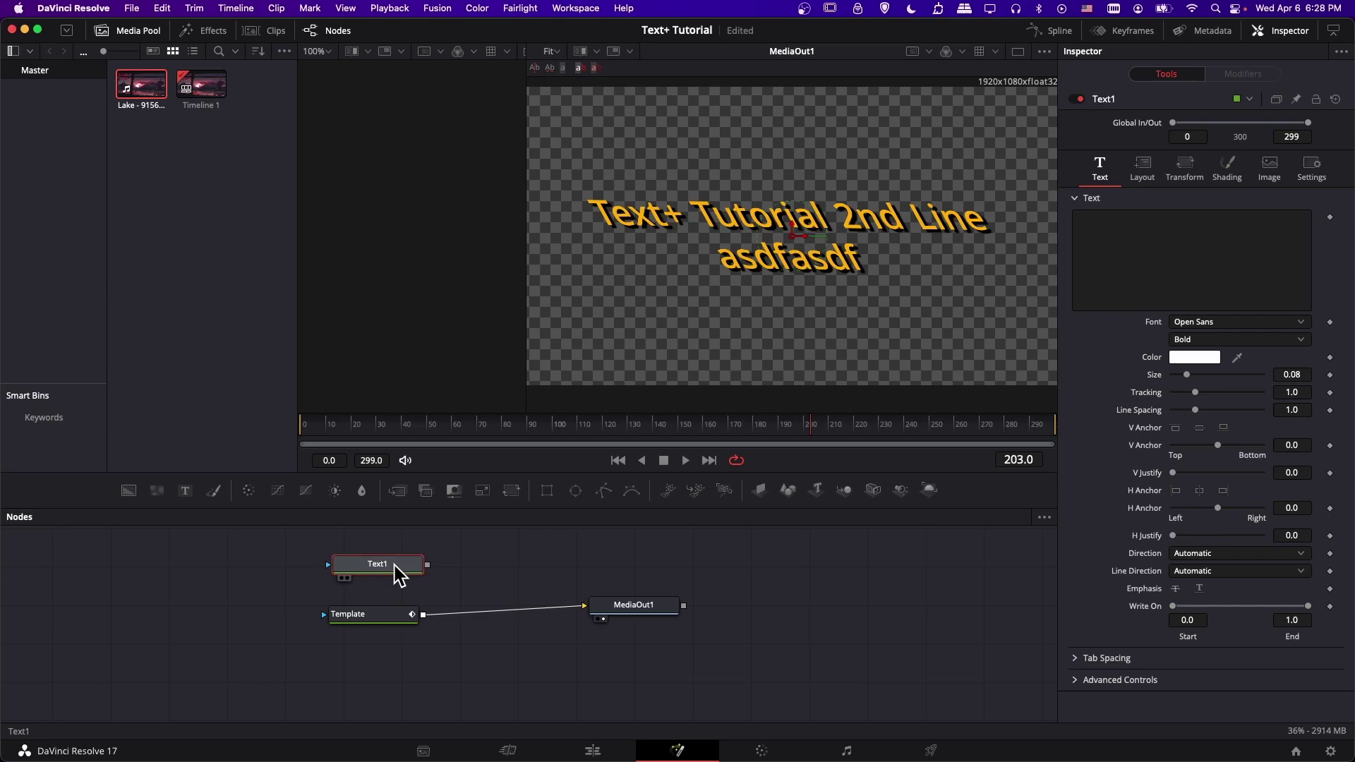
left_click(392, 611)
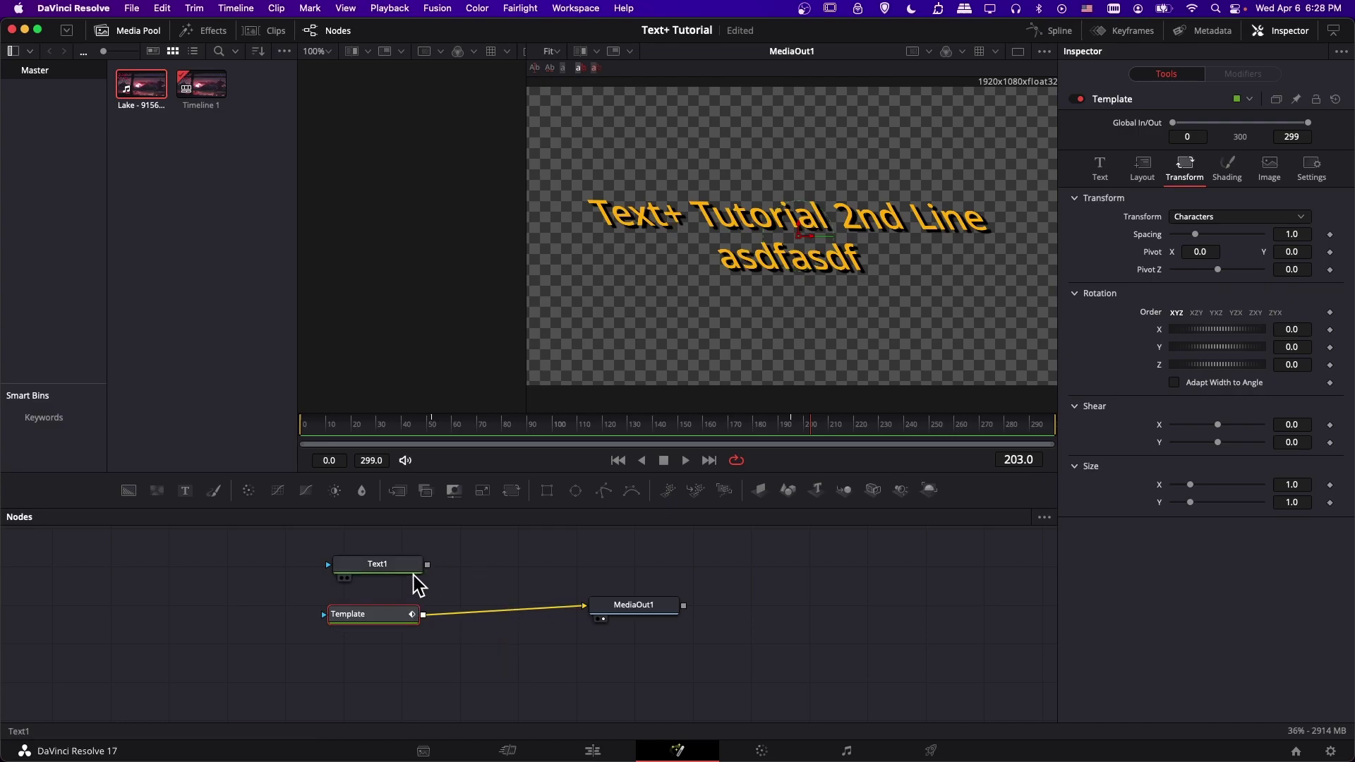
left_click(381, 562)
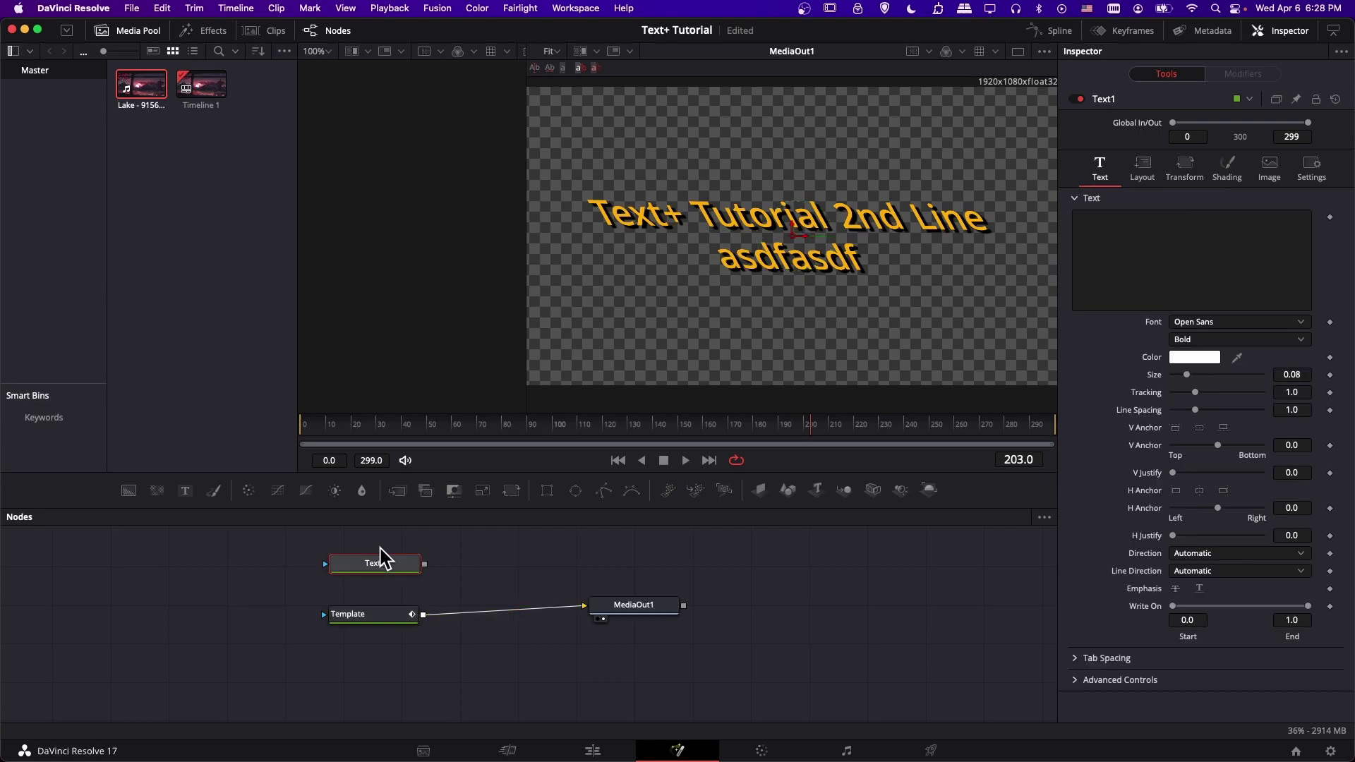
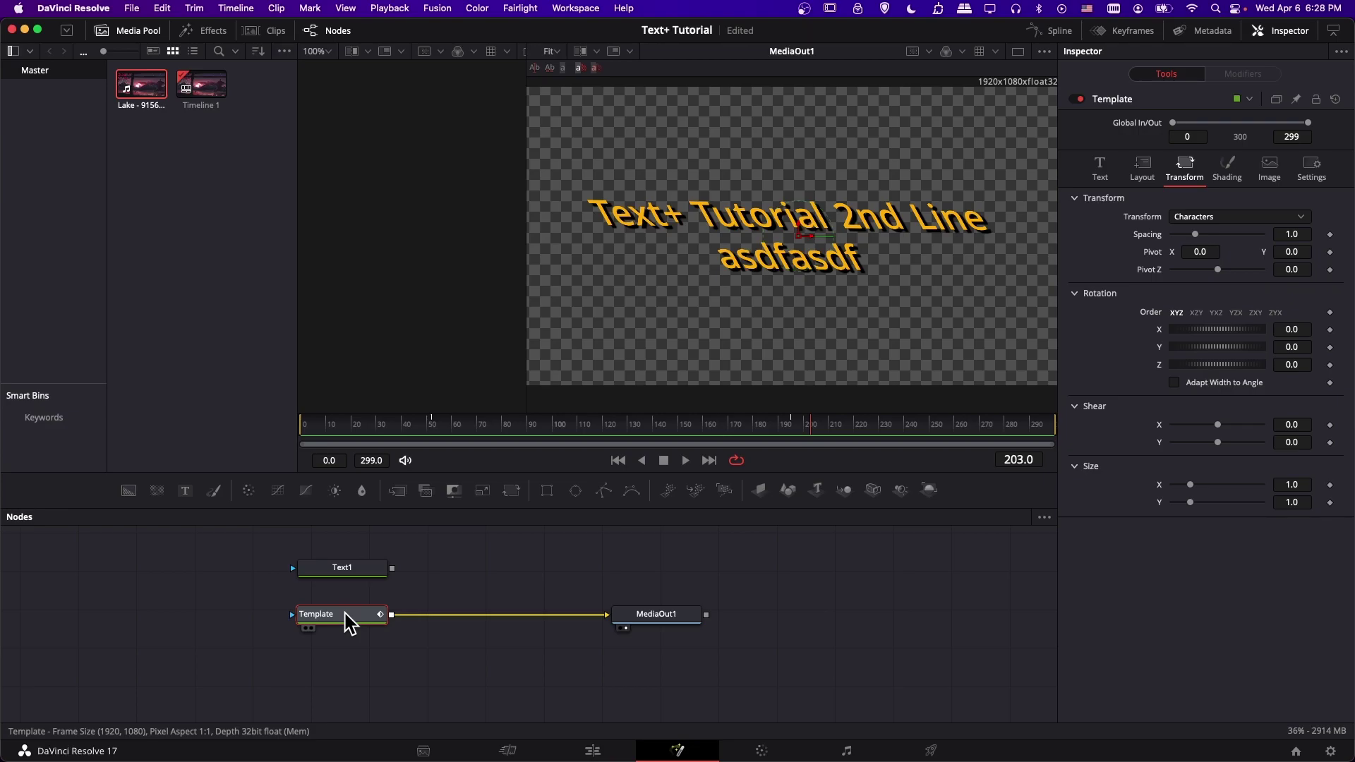
Step: Return to the edit timeline and place the Jitter Fusion title on Video 2 after the second title, with the playhead over it
left_click(606, 748)
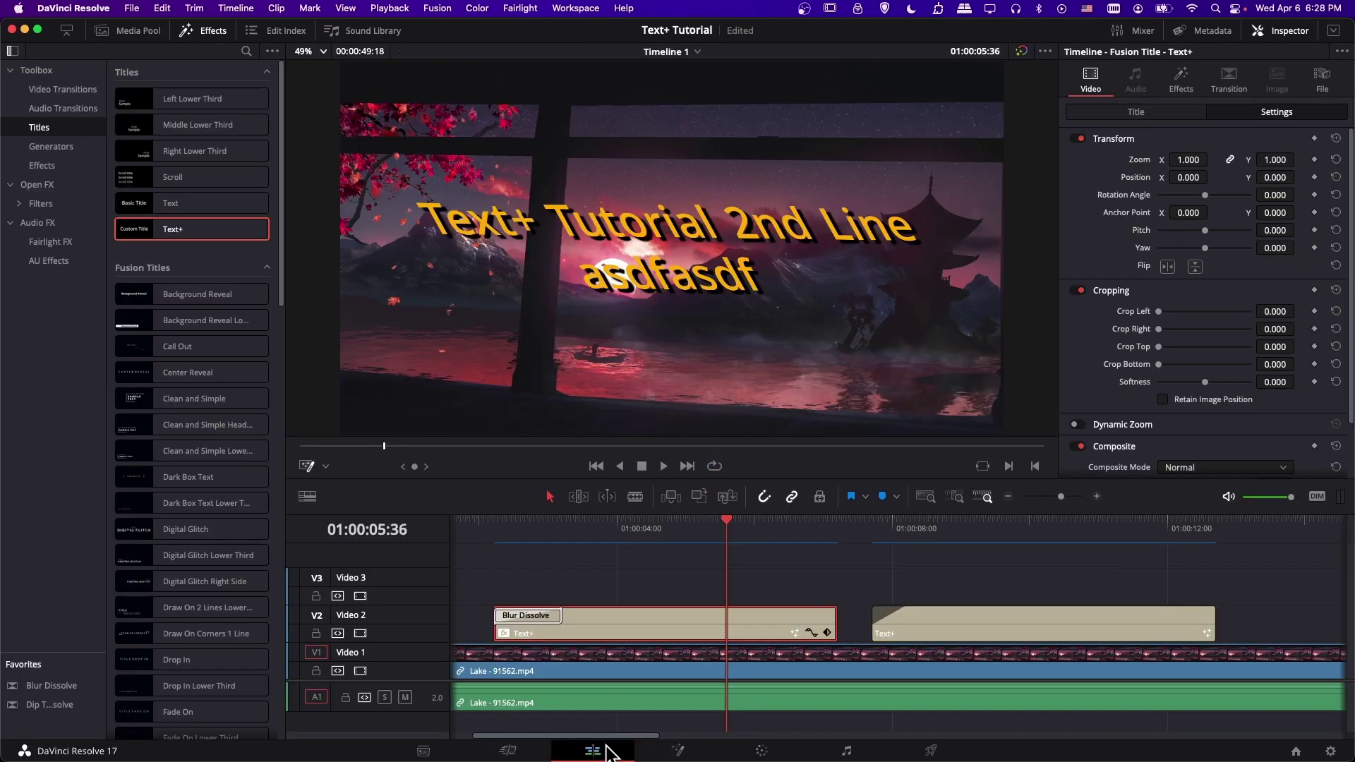
scroll(908, 596, "right", 5)
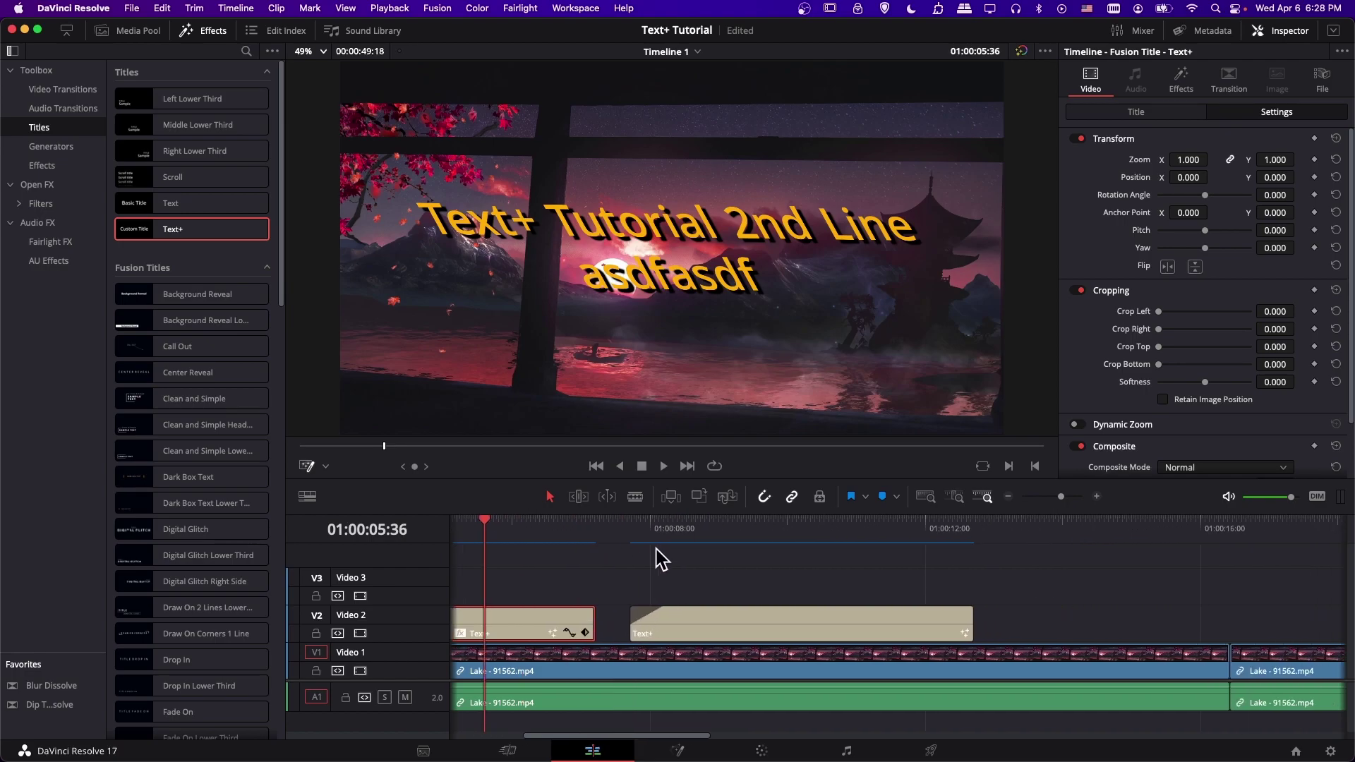
scroll(181, 278, "down", 6)
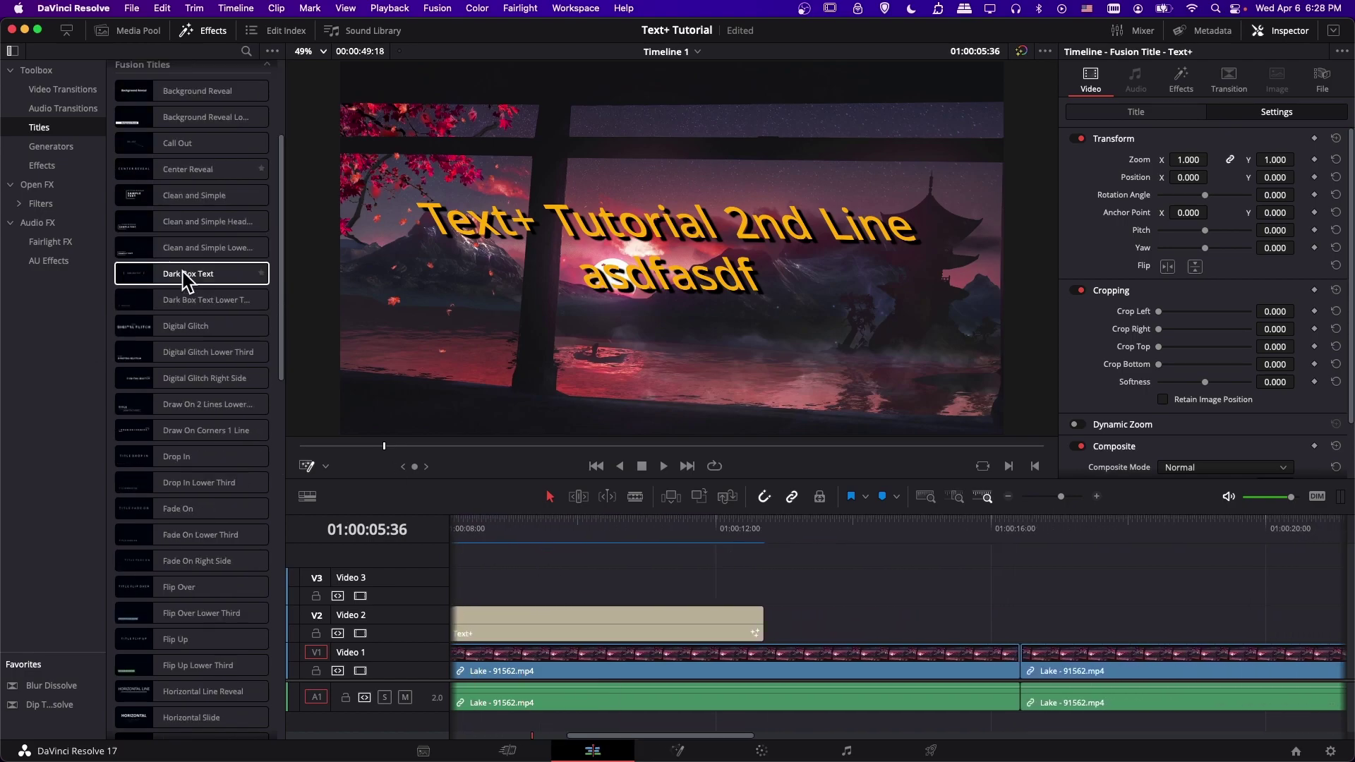
scroll(212, 381, "down", 10)
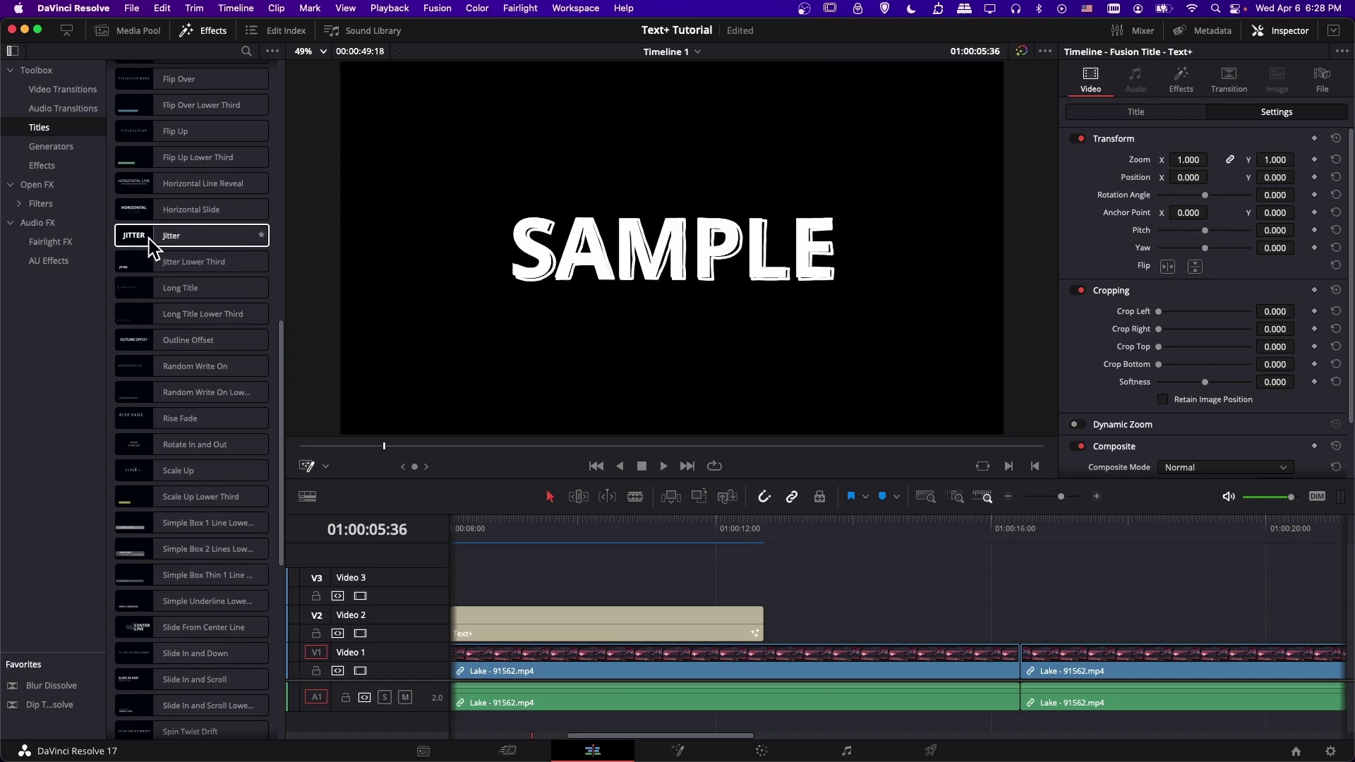
left_click_drag(165, 243, 817, 628)
left_click(846, 535)
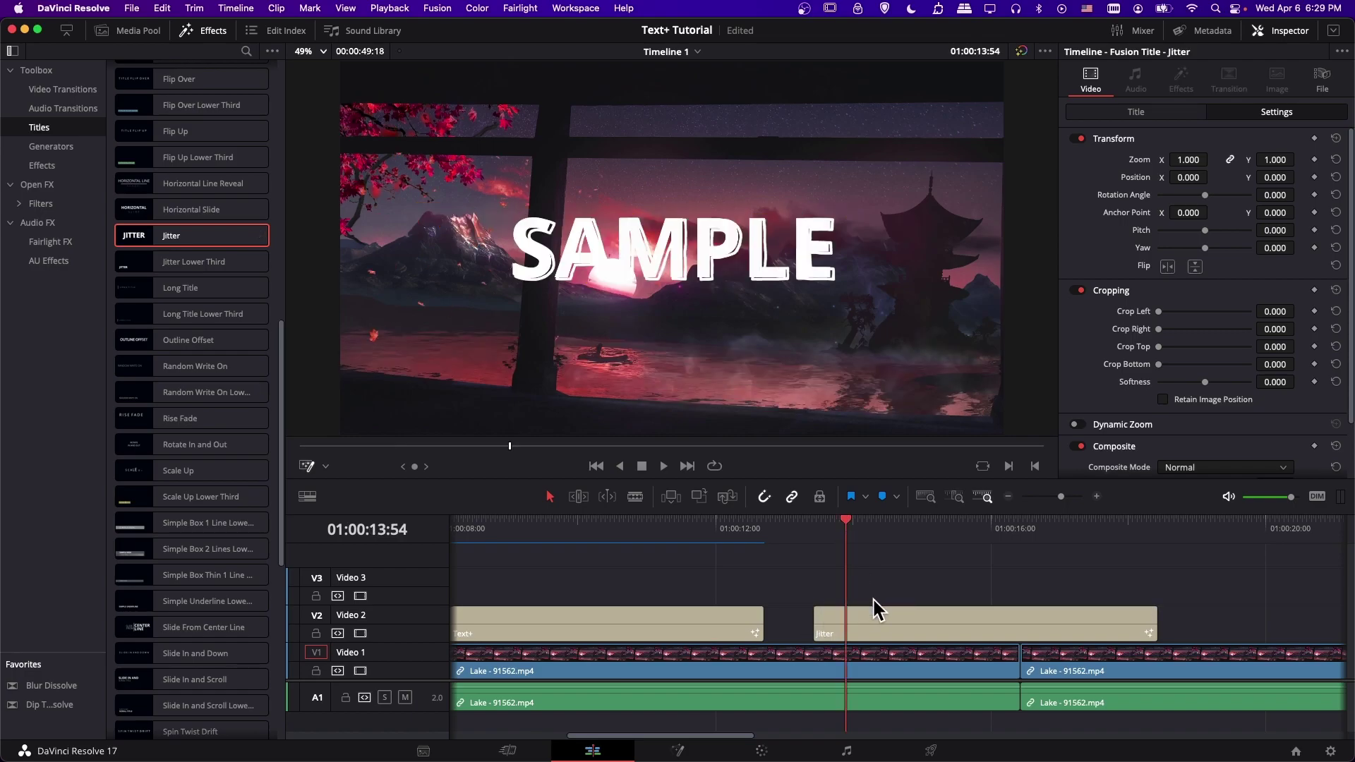
Step: Open the Jitter title's controls, open its composition in Fusion, and expand the Jitter node group
left_click(878, 612)
scroll(871, 596, "right", 3)
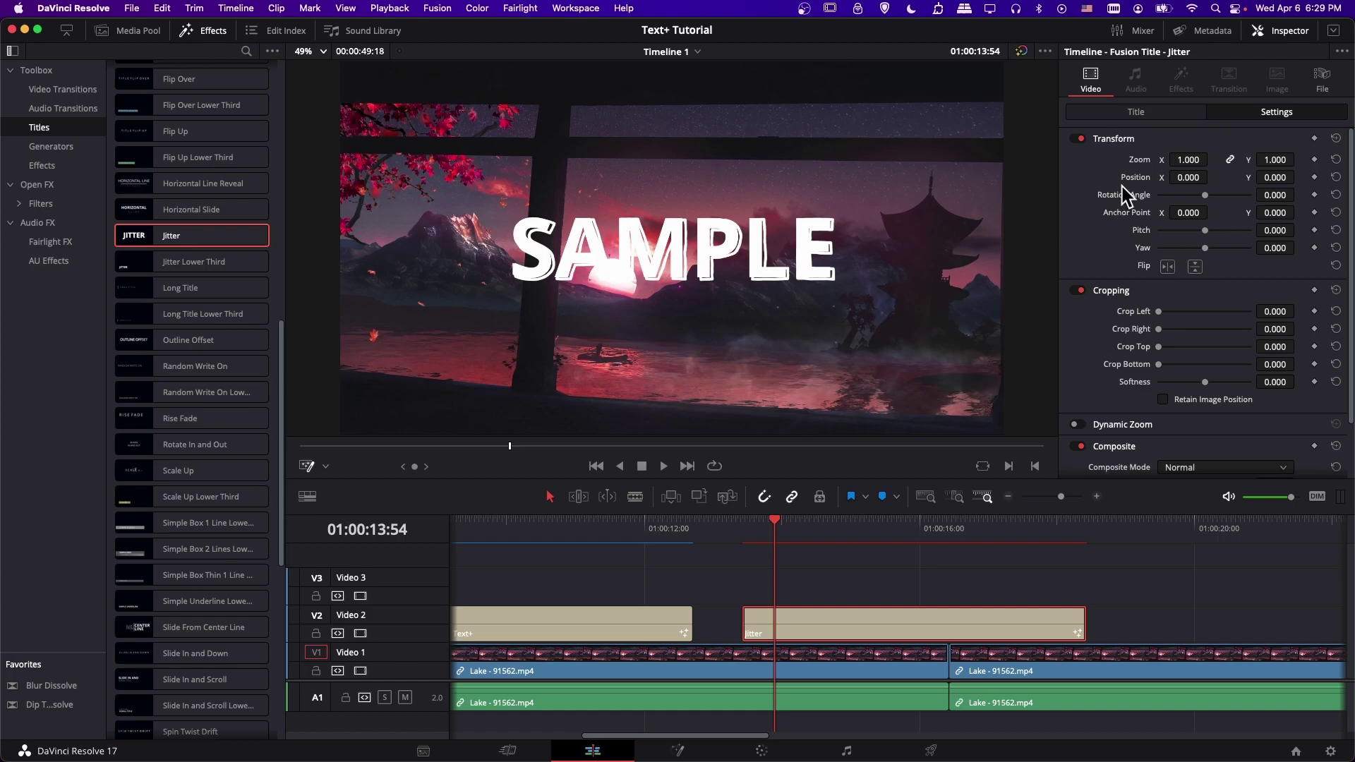
left_click(1154, 114)
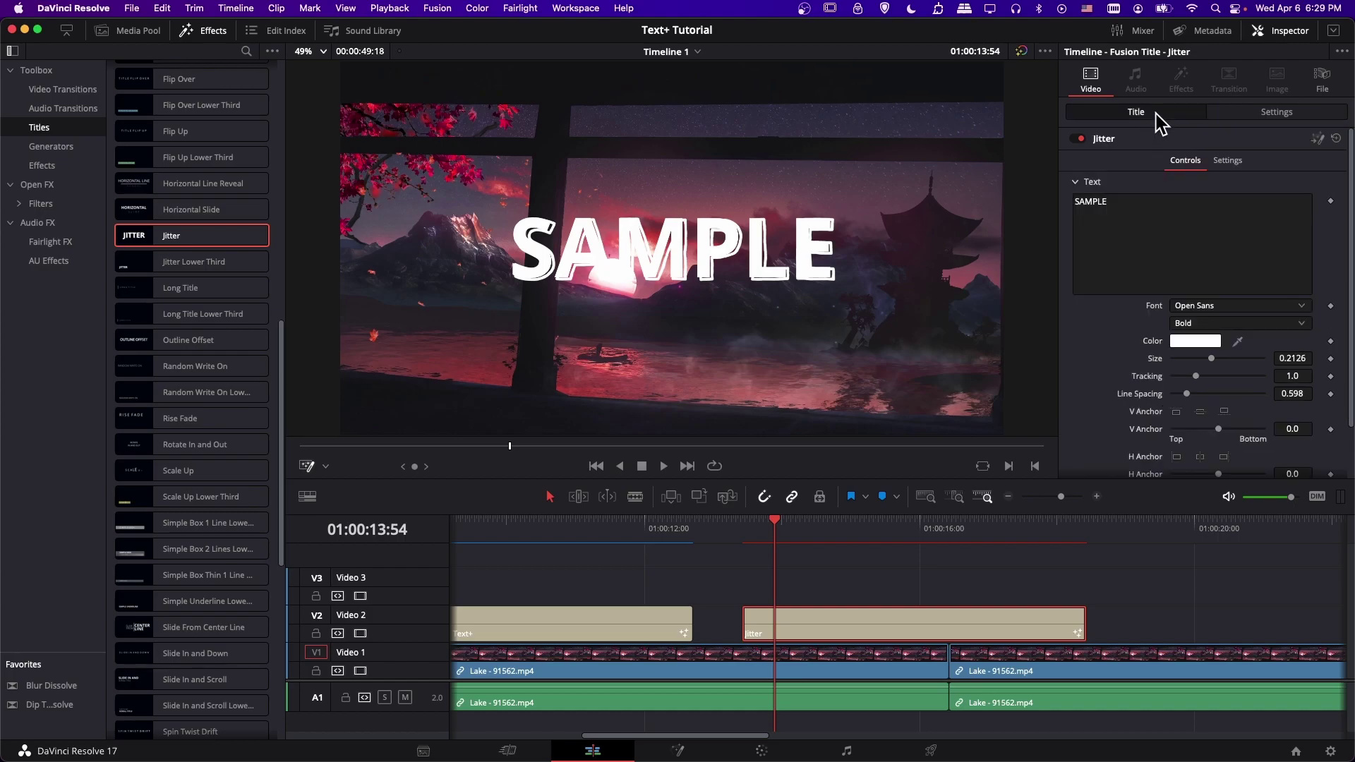
left_click(1317, 139)
double_click(246, 619)
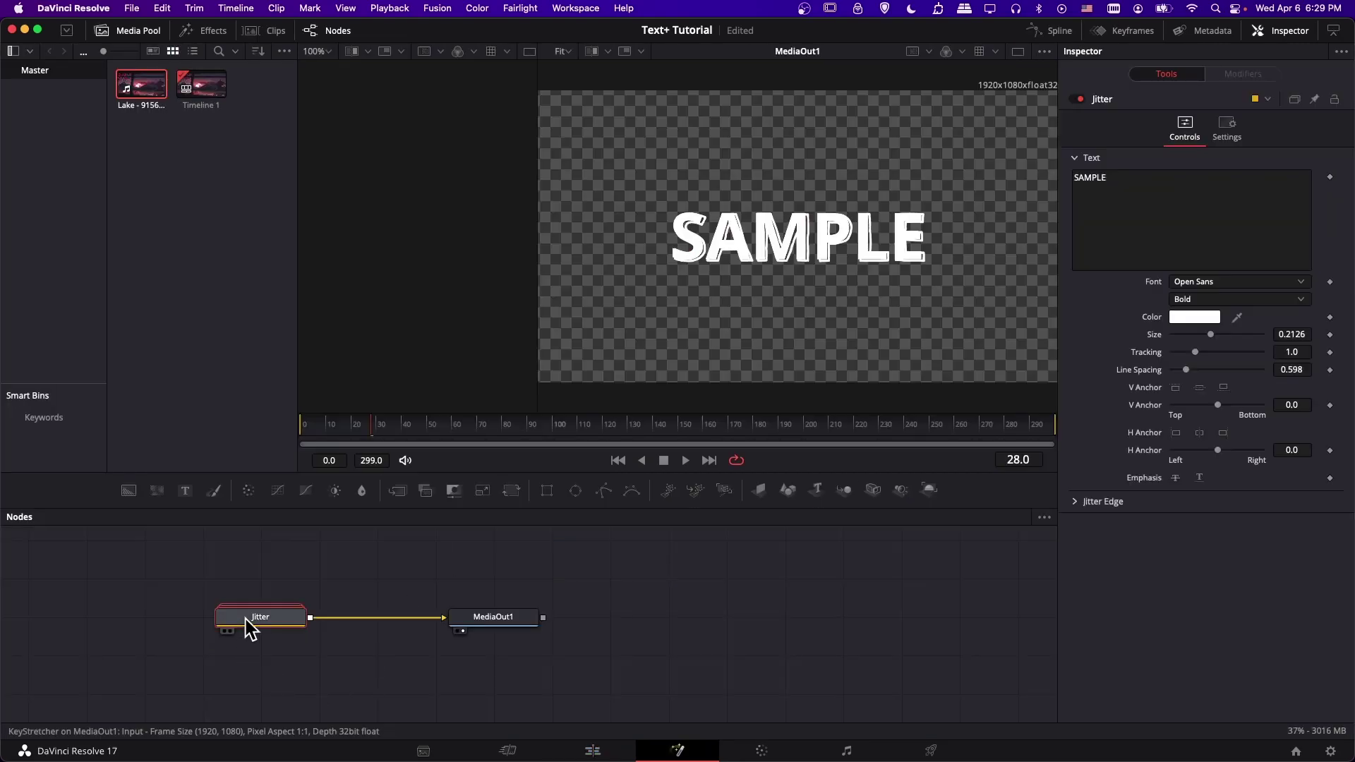
Step: Move MediaOut1 clear of the expanded Jitter group and arrange the group so all its nodes are visible
left_click_drag(539, 623, 797, 612)
left_click_drag(616, 661, 747, 587)
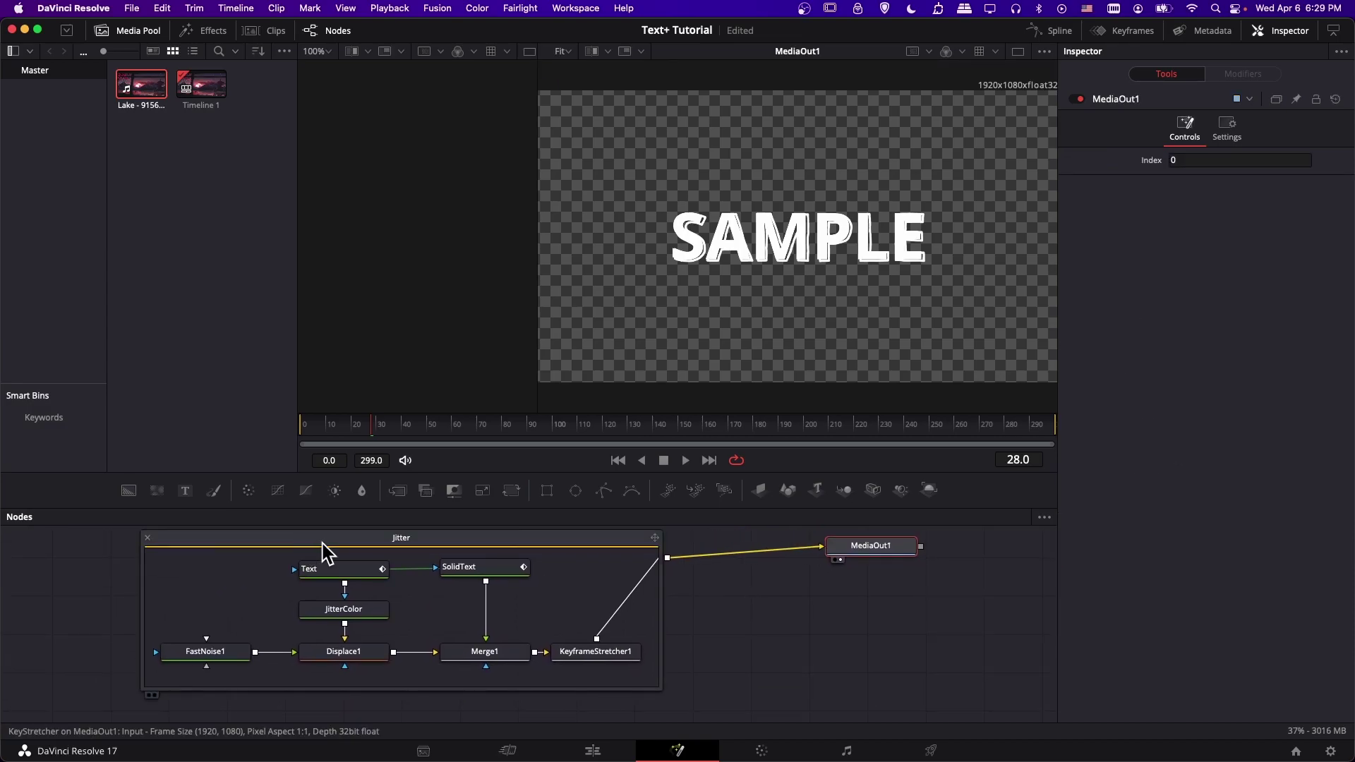
left_click_drag(424, 547, 425, 540)
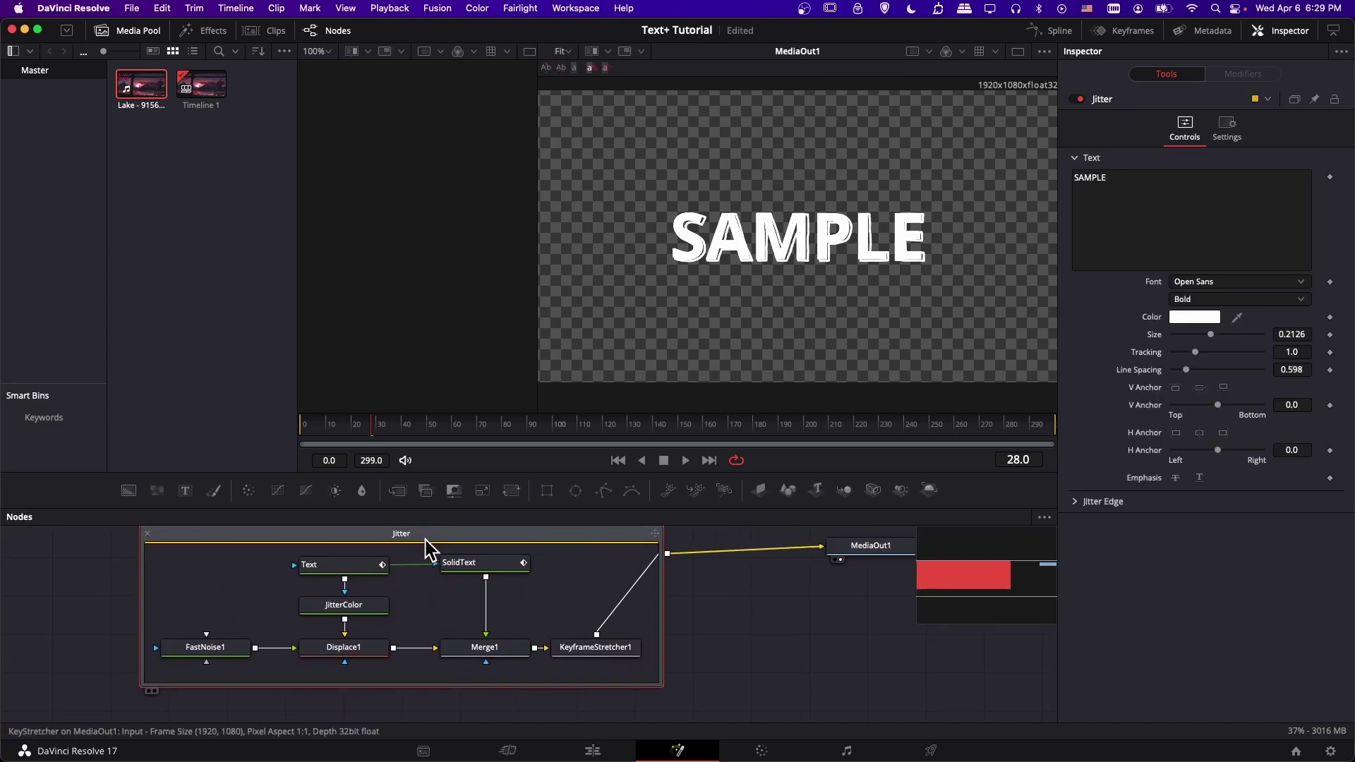
left_click_drag(400, 612, 373, 624)
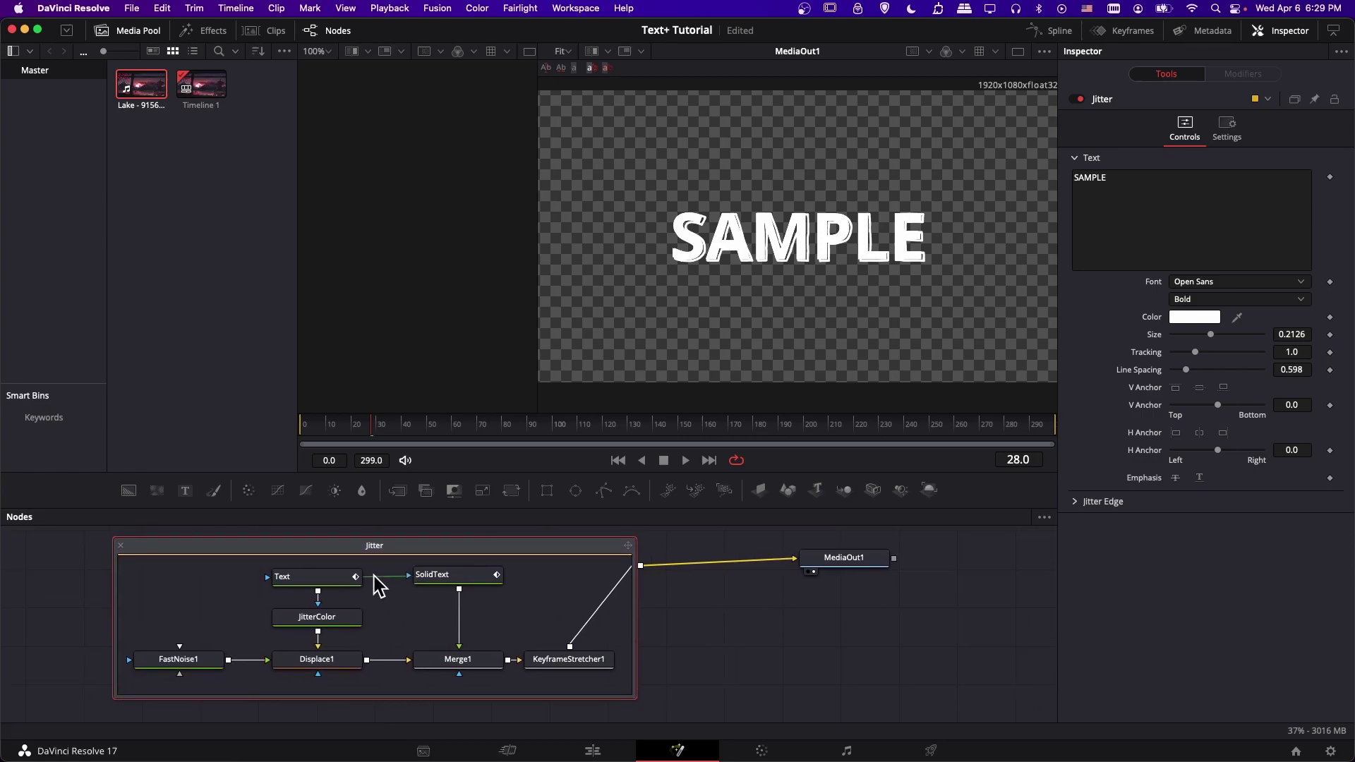
Step: Examine the nodes inside the Jitter group, from Text and JitterColor through Displace1, FastNoise1, Merge1 and KeyframeStretcher1
left_click(336, 578)
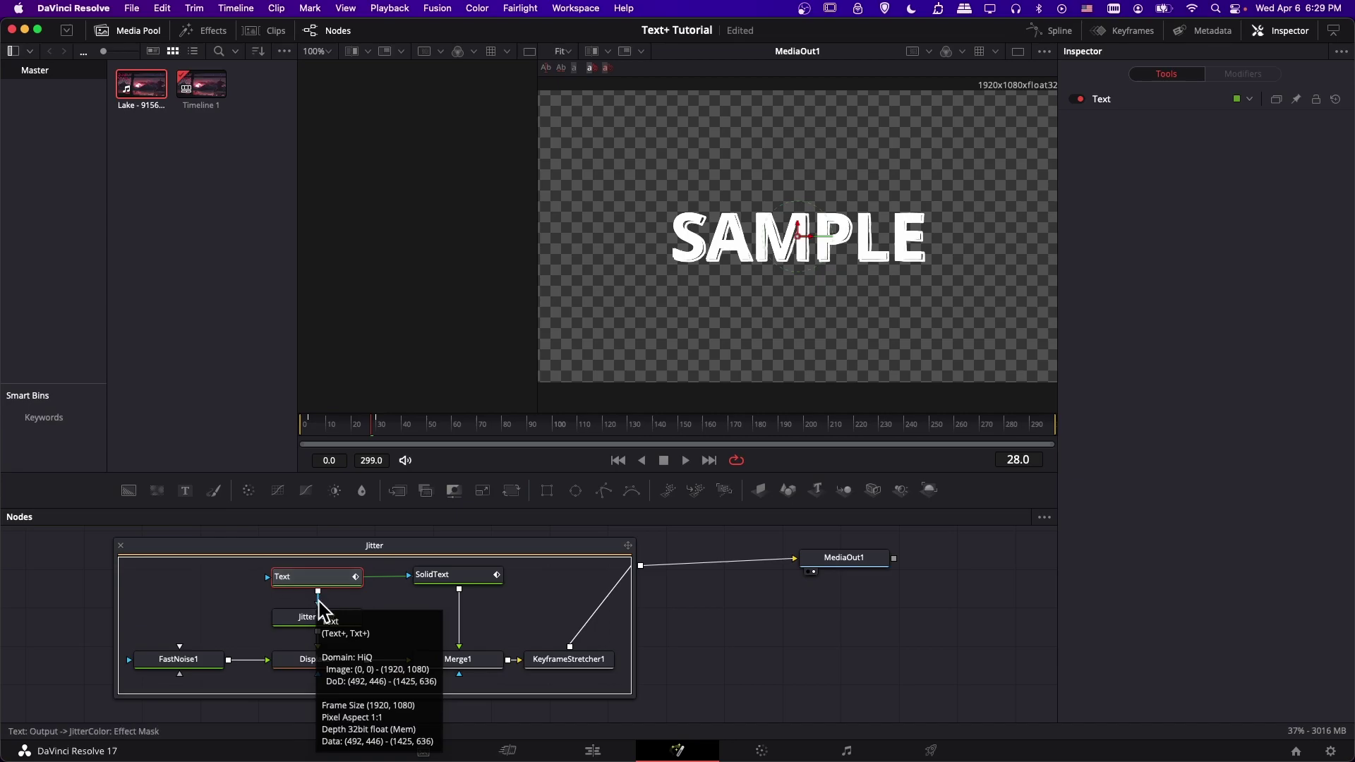
left_click(322, 585)
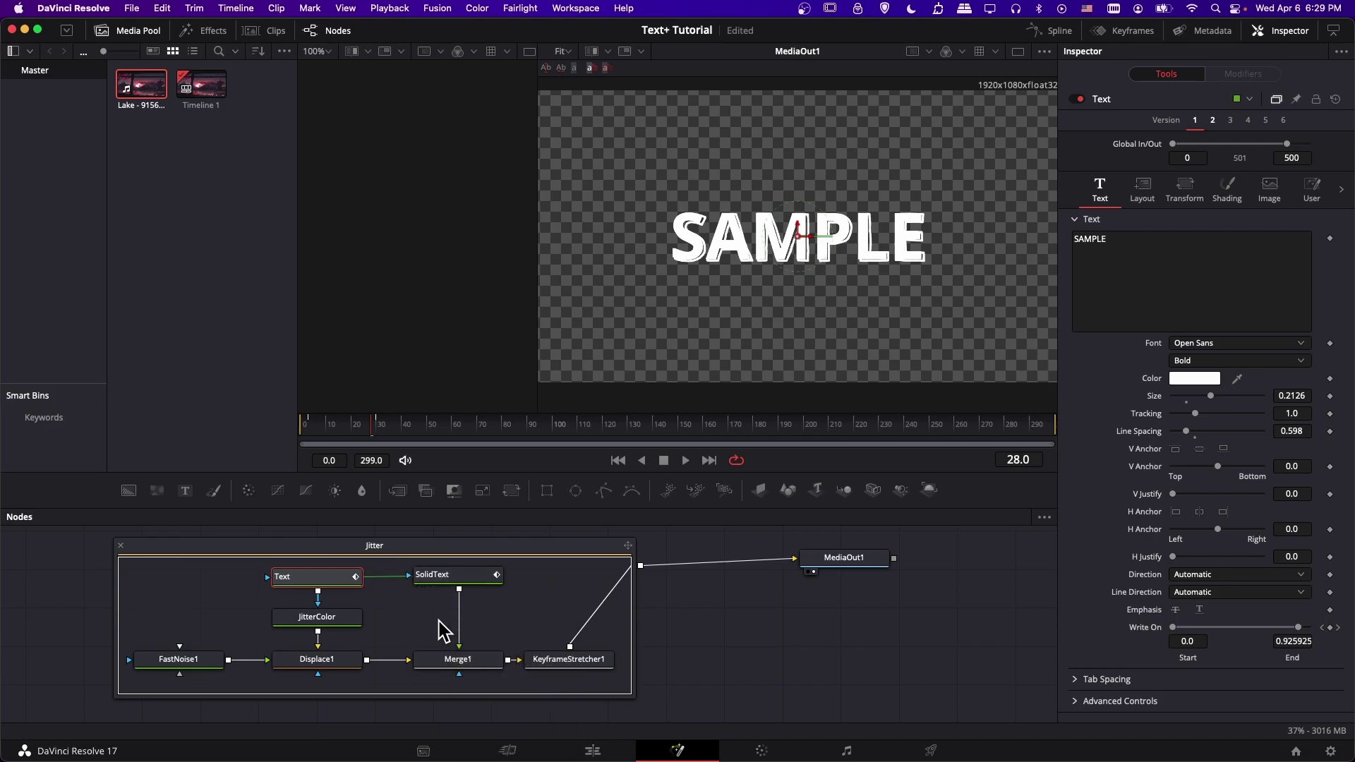
left_click(313, 618)
left_click(337, 667)
left_click(208, 667)
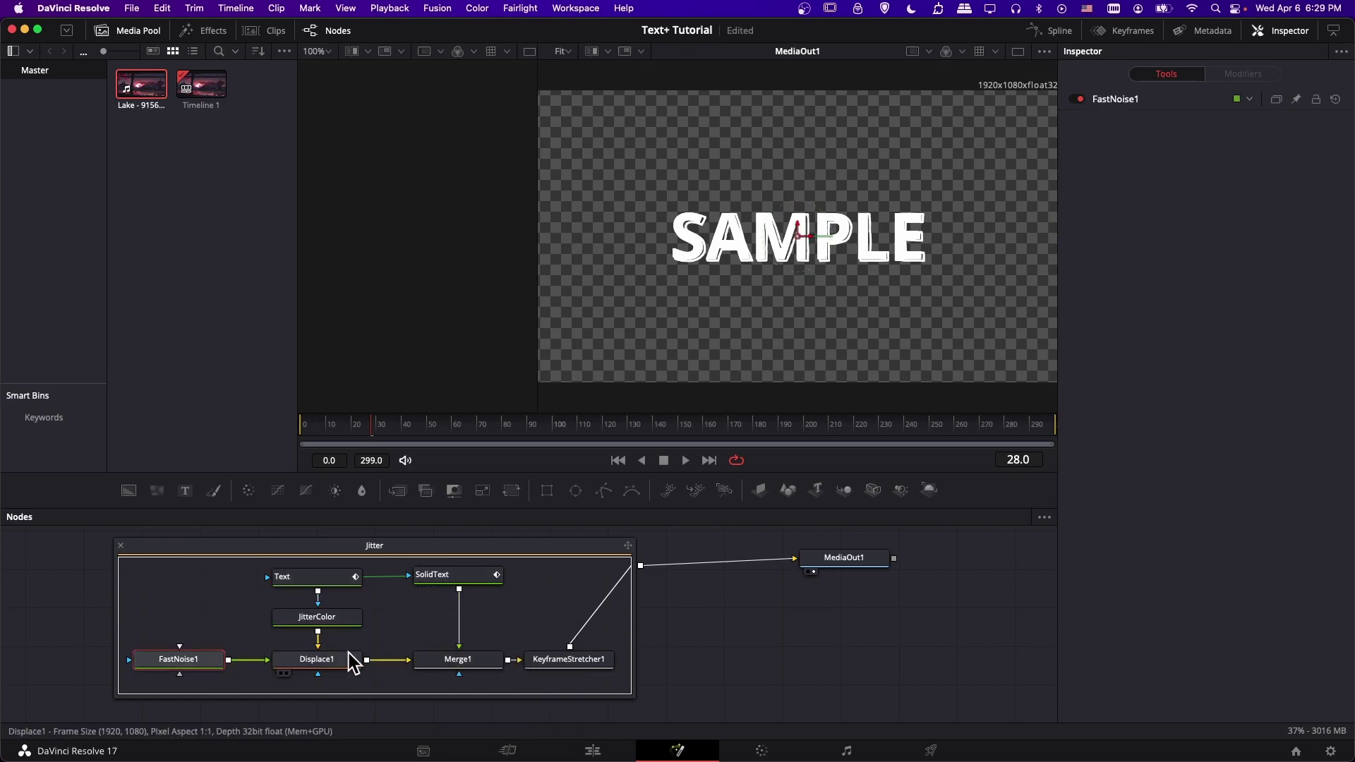
left_click(472, 662)
left_click(585, 670)
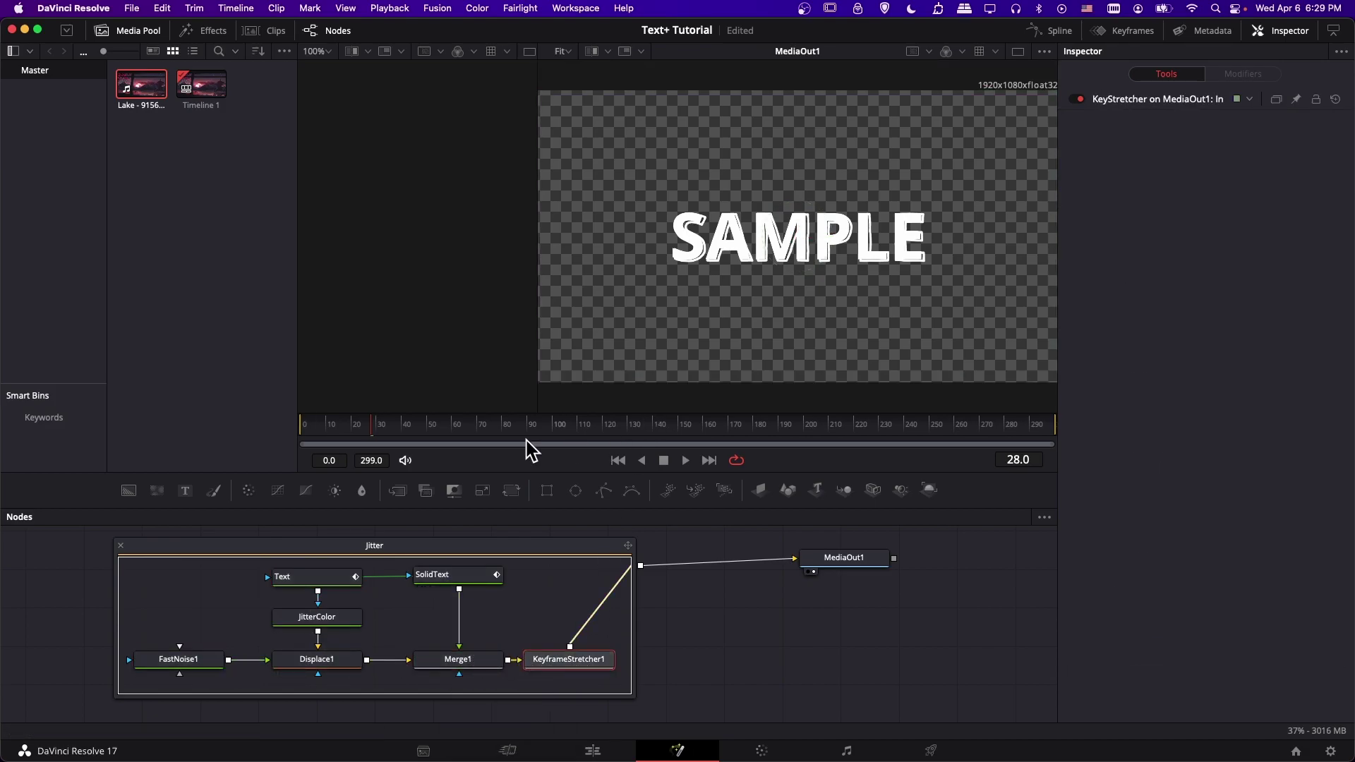
Step: Return to the edit timeline and play the Jitter title from near its start
left_click(352, 430)
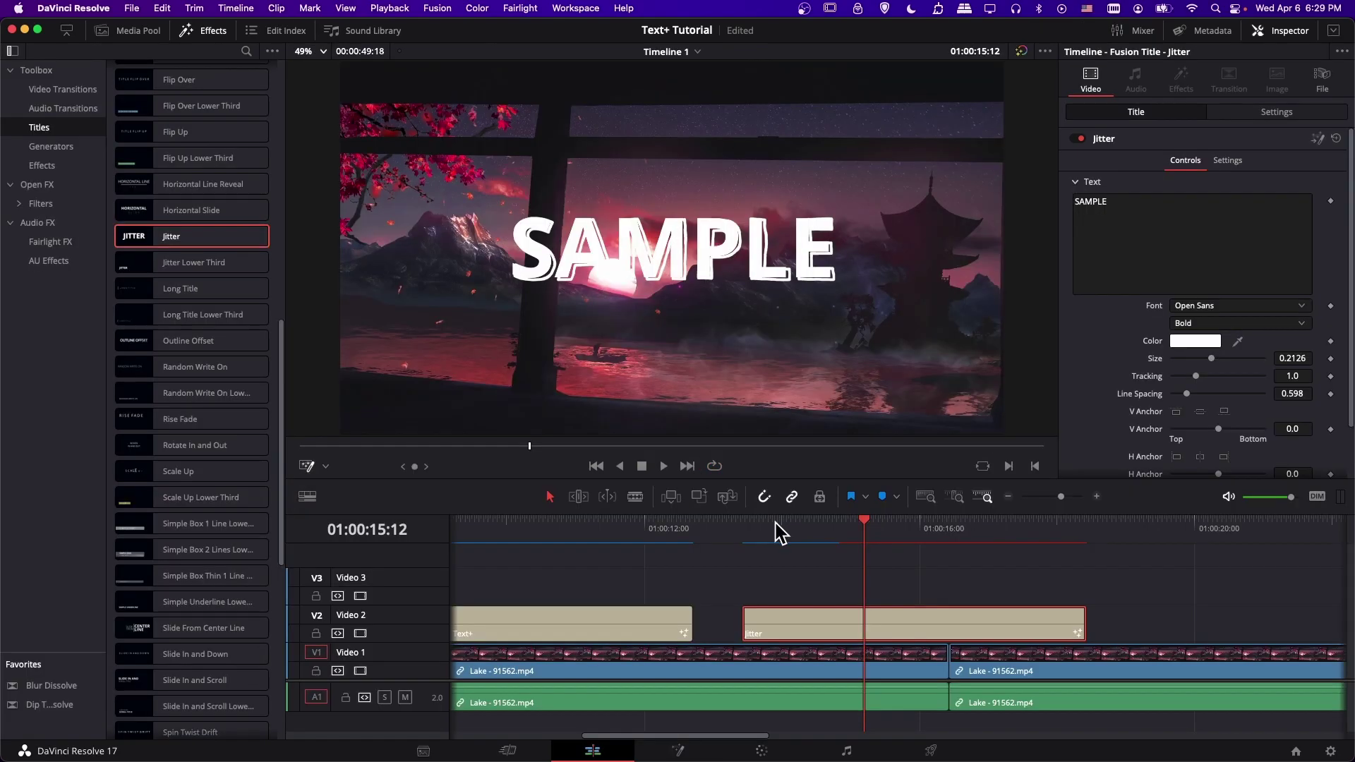
left_click(773, 525)
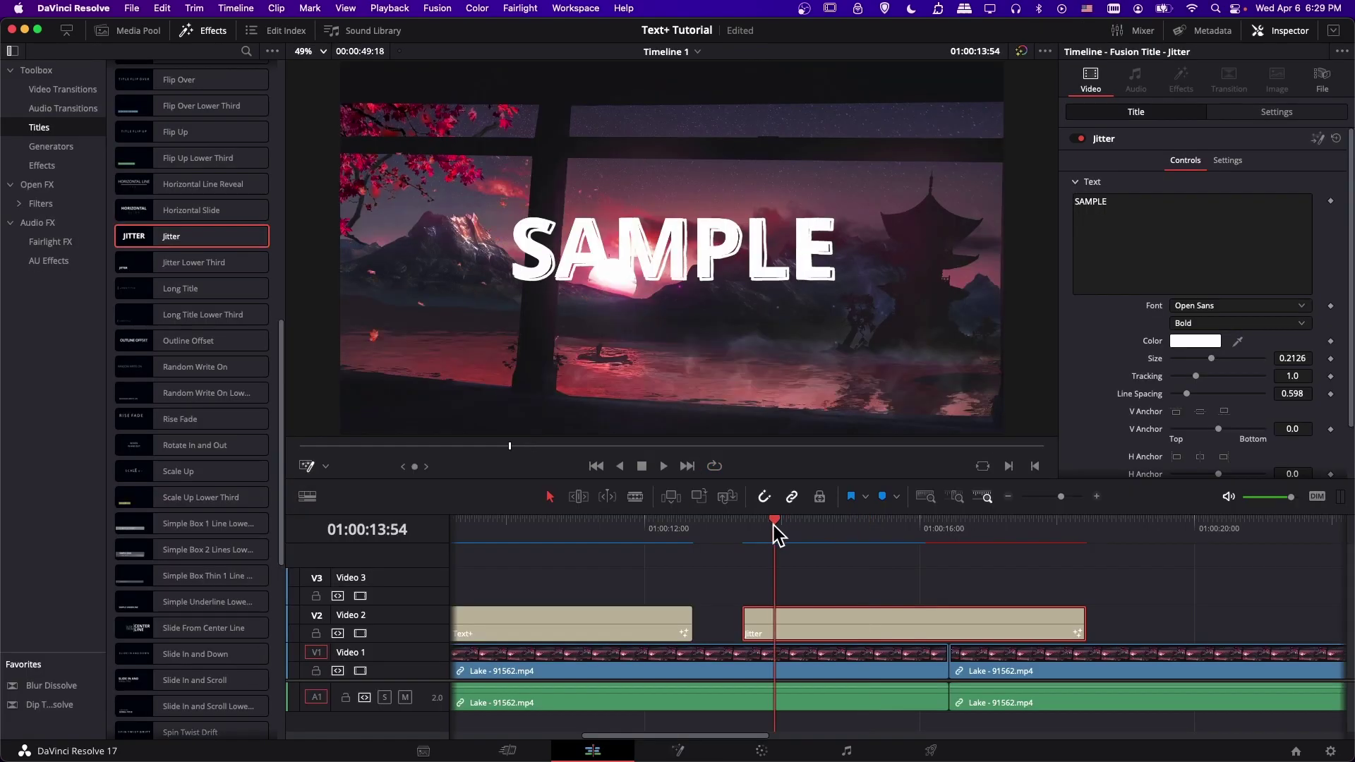
left_click(754, 528)
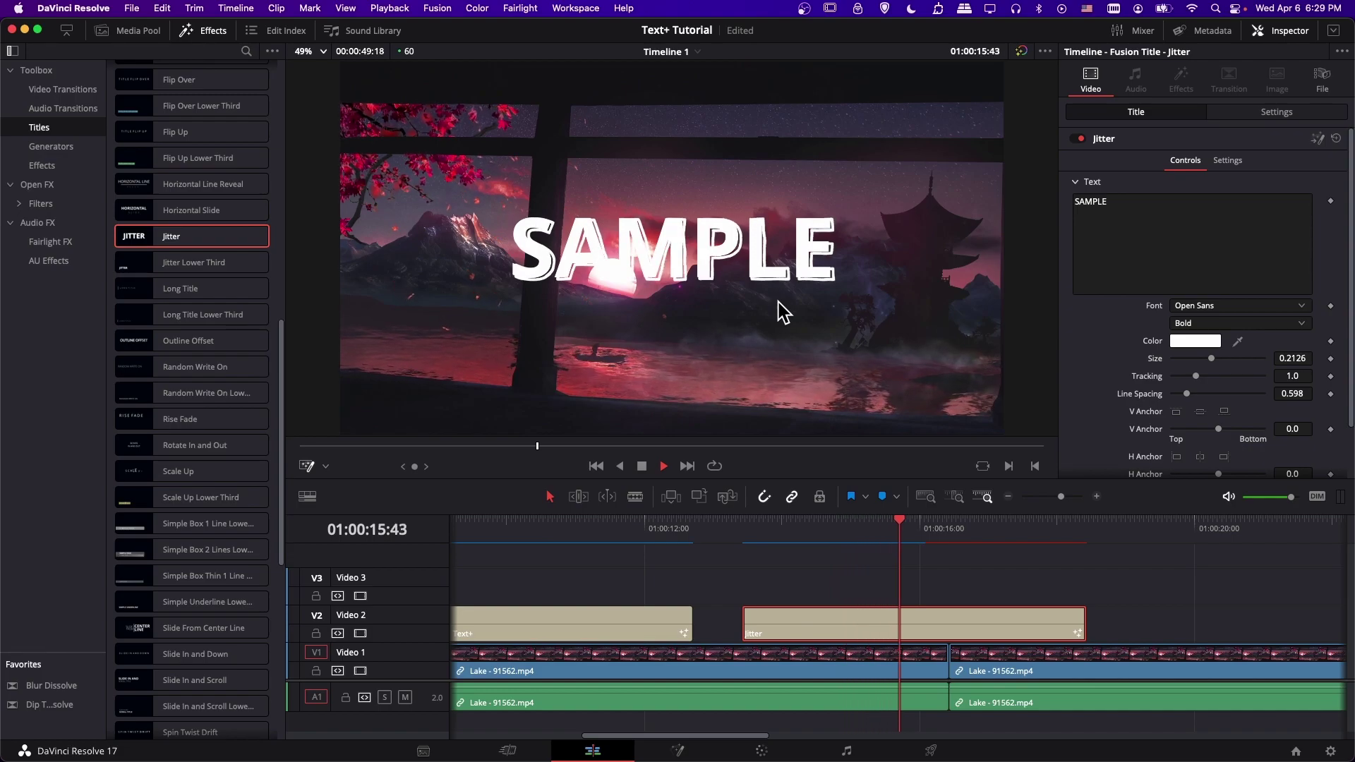
key("space")
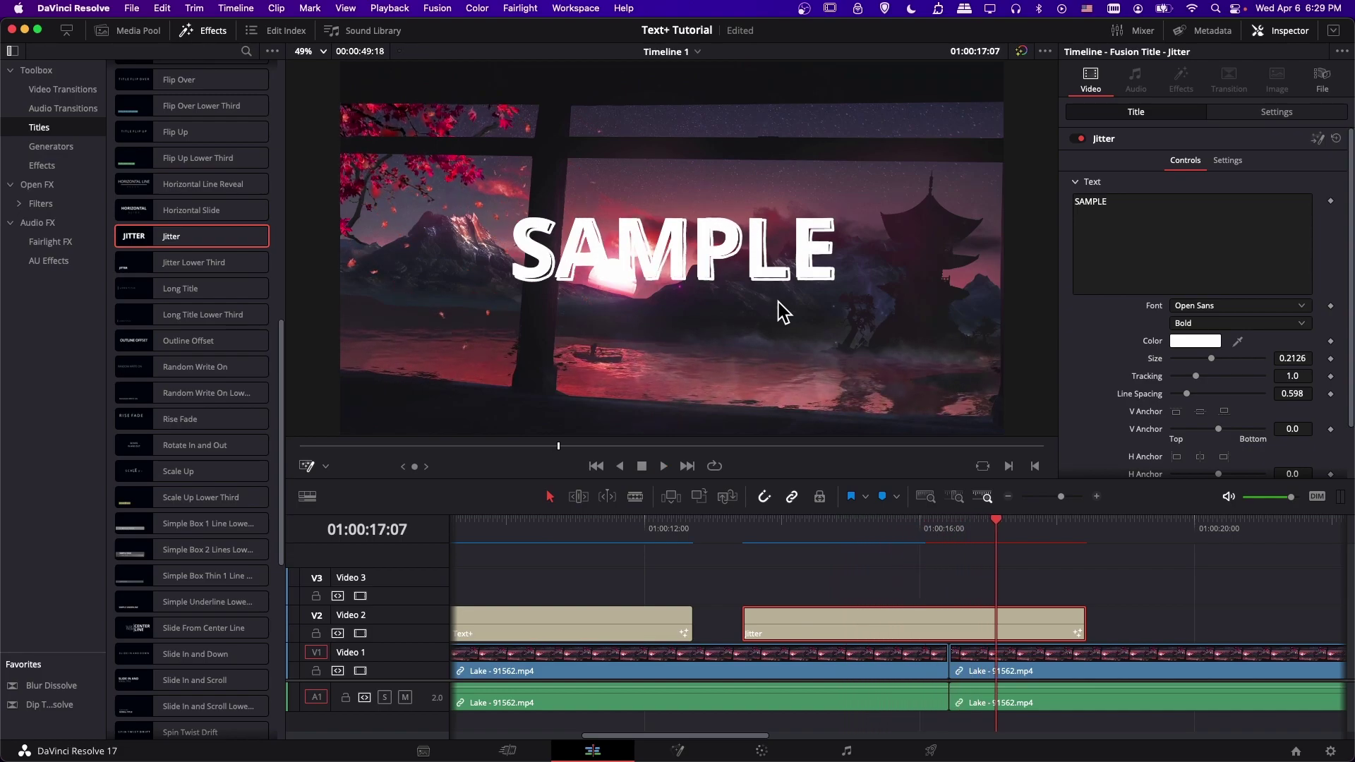